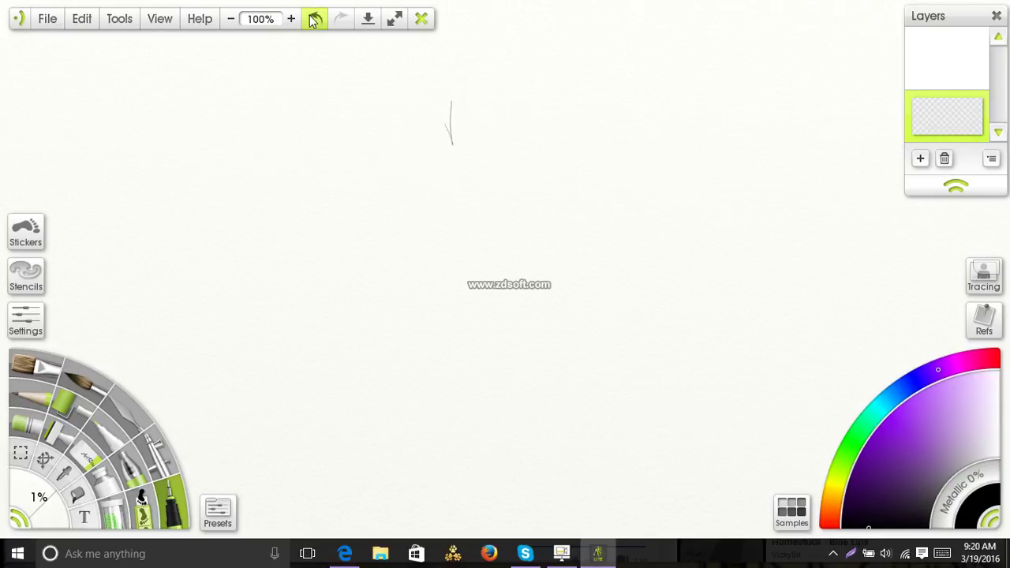
# Undo the stray pen stroke and set the pen size to 5%.
pyautogui.click(315, 18)
pyautogui.click(39, 522)
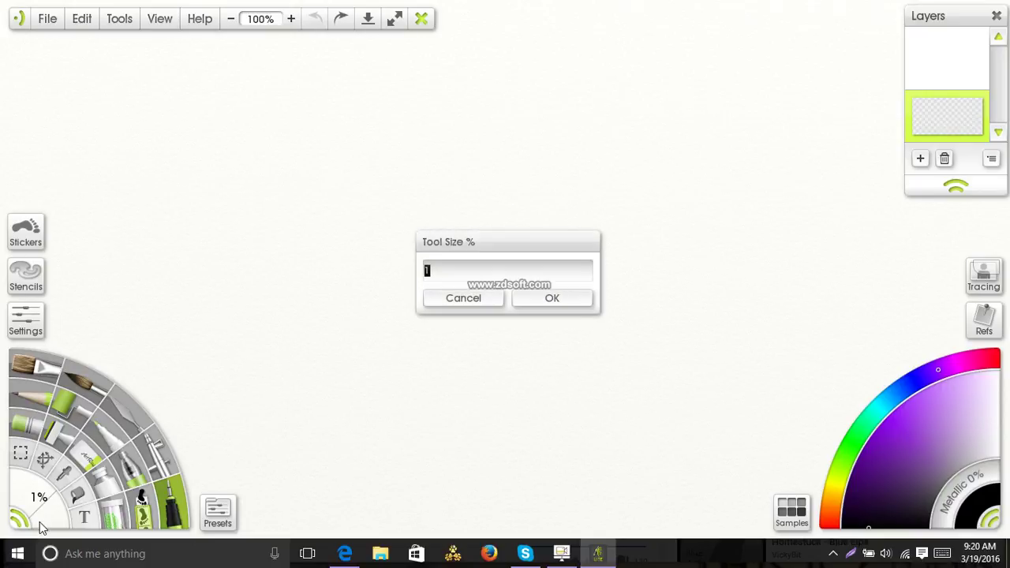
pyautogui.write('5')
pyautogui.press('Return')
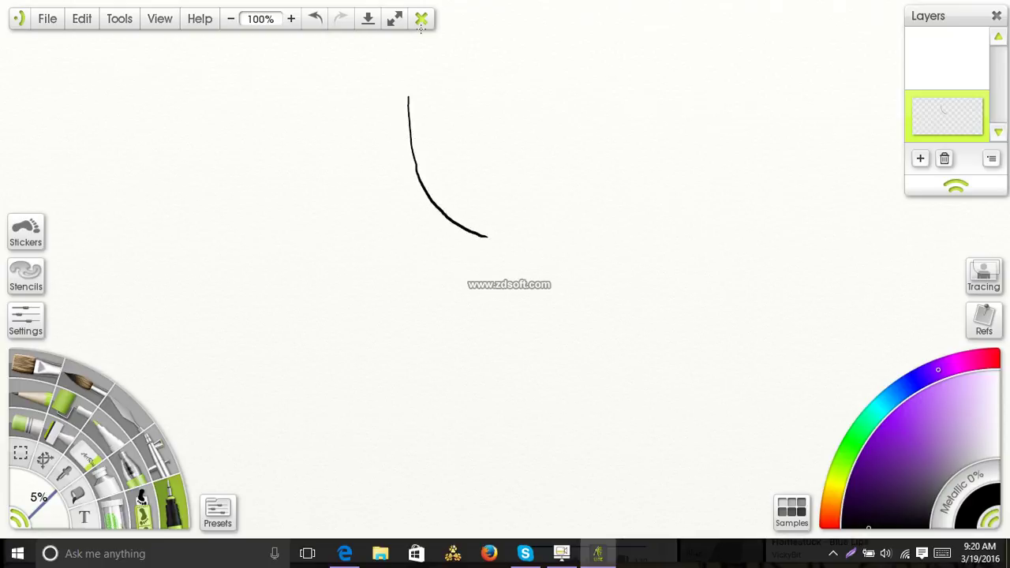
pyautogui.click(315, 19)
pyautogui.moveTo(416, 103); pyautogui.dragTo(414, 149)
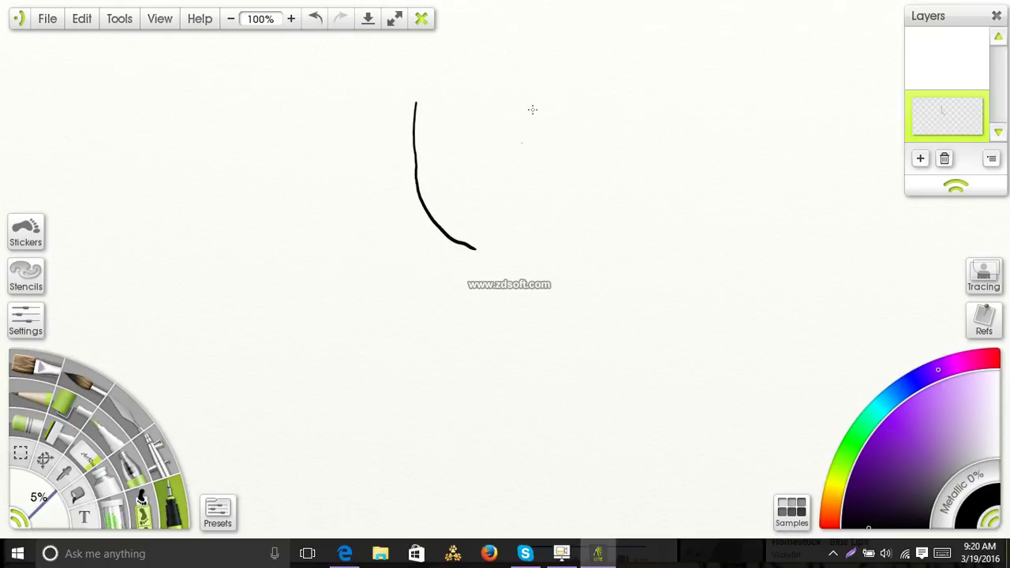
pyautogui.moveTo(542, 116); pyautogui.dragTo(544, 204)
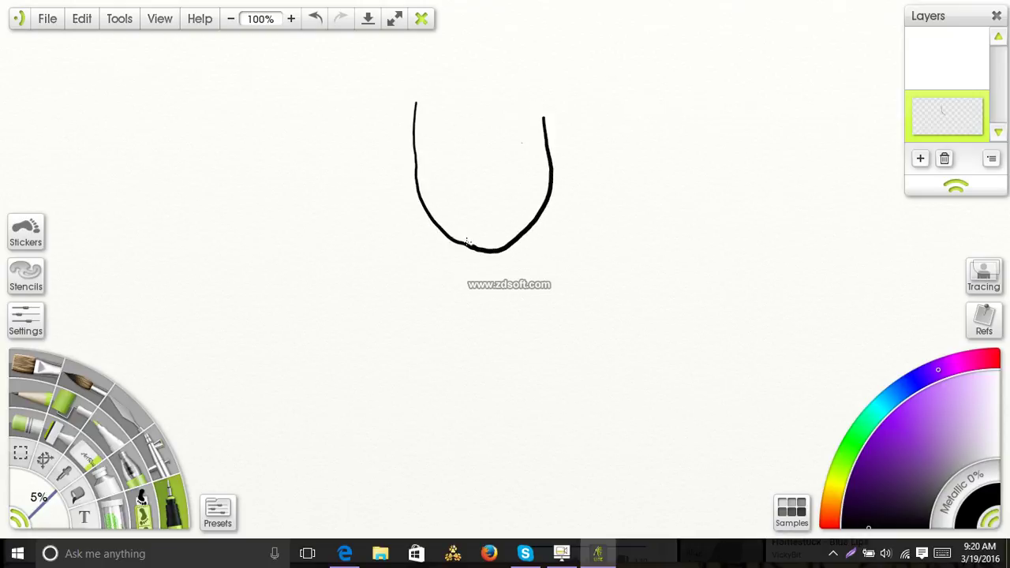
pyautogui.moveTo(467, 241)
pyautogui.mouseDown()
pyautogui.moveTo(462, 230)
pyautogui.moveTo(392, 354)
pyautogui.mouseUp()
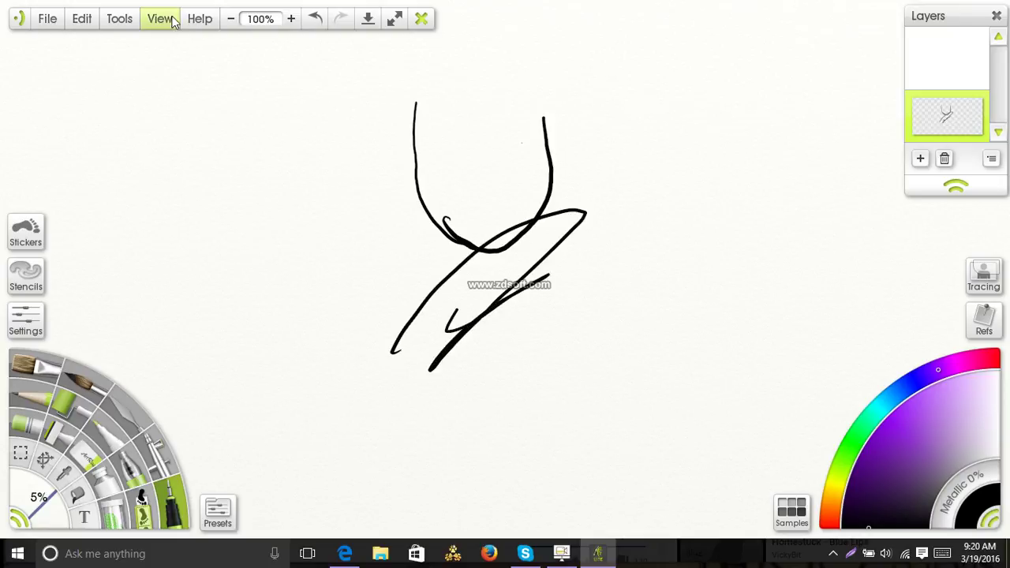
pyautogui.click(319, 22)
pyautogui.click(319, 22)
pyautogui.click(319, 22)
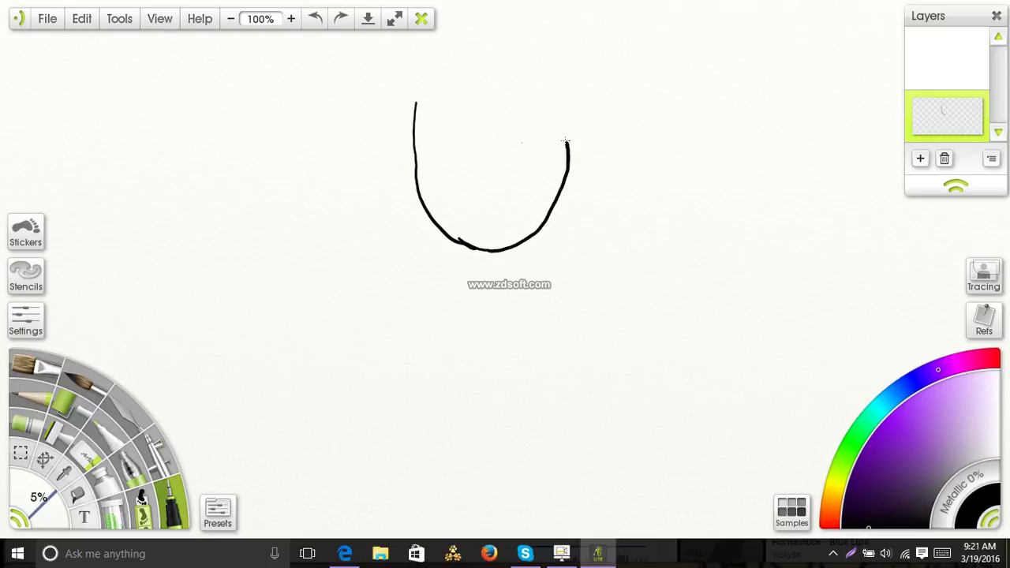
pyautogui.click(319, 22)
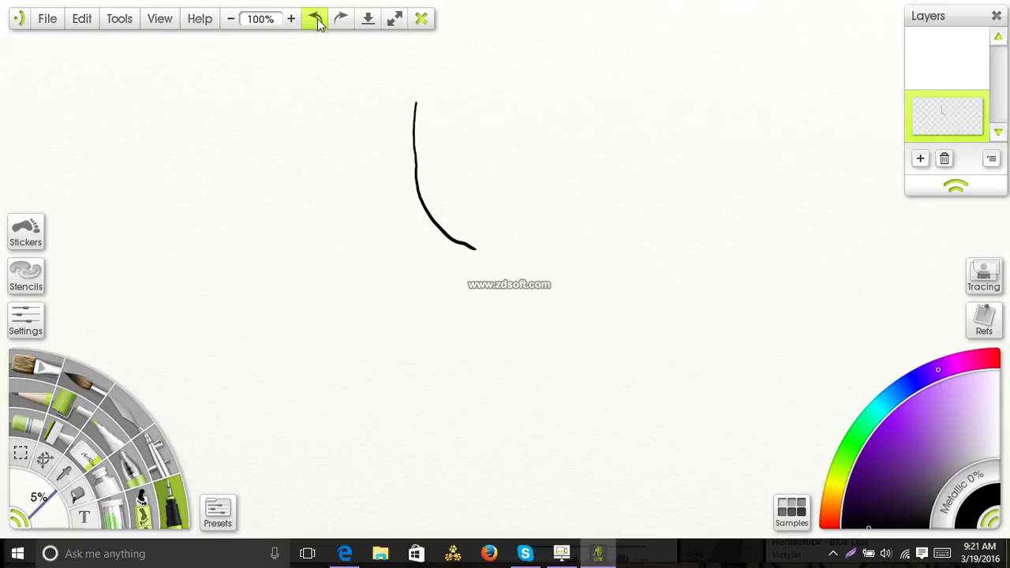
pyautogui.click(319, 22)
# Draw the face outline as an open U shape with a narrow, rounded chin in the upper middle of the canvas.
pyautogui.moveTo(421, 101); pyautogui.dragTo(424, 126)
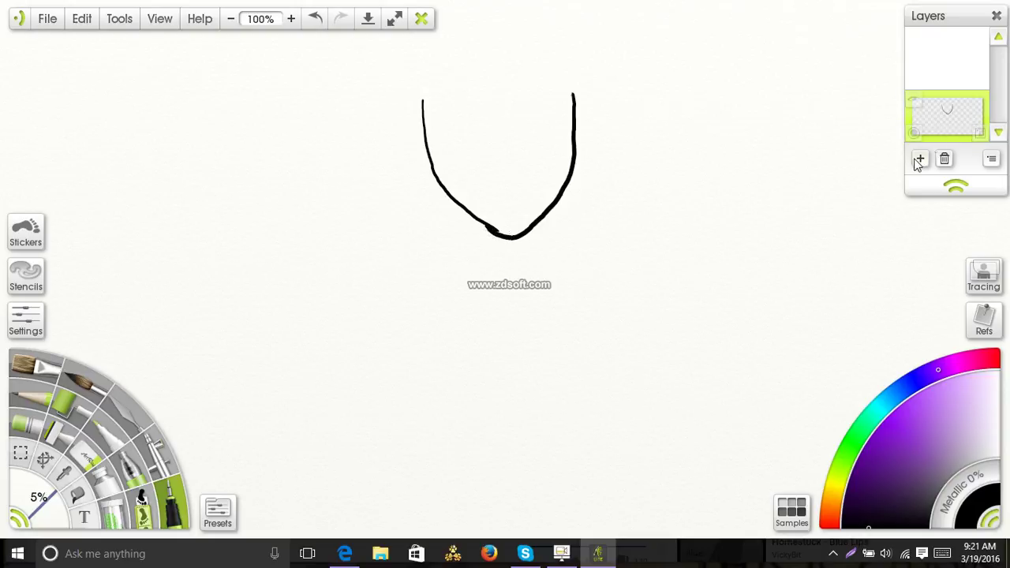
# Add a layer and sketch thin crossing guidelines over the face, one vertical to the chin and one horizontal at eye level.
pyautogui.moveTo(726, 166); pyautogui.dragTo(721, 231)
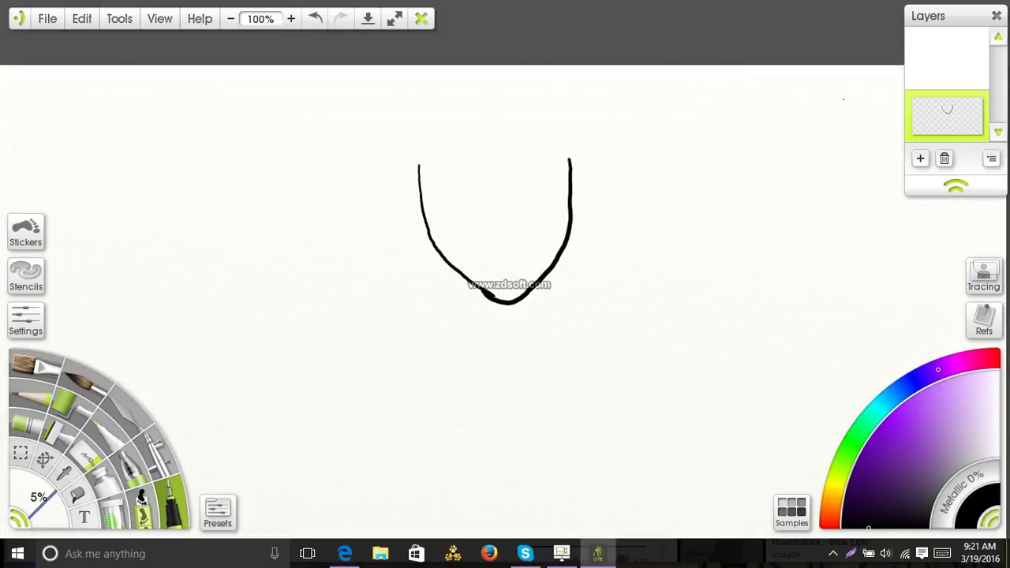
pyautogui.click(920, 160)
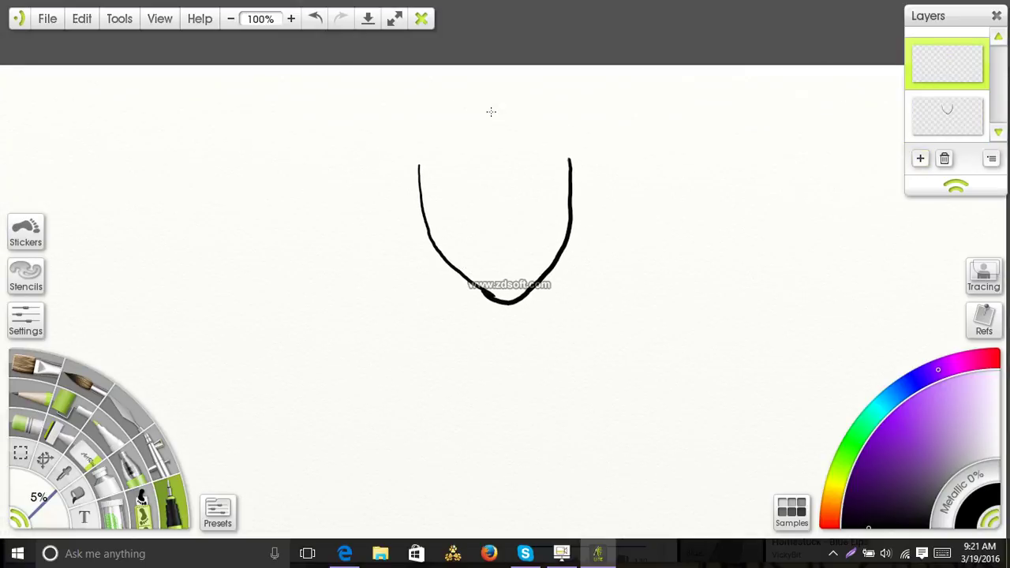
pyautogui.moveTo(499, 123); pyautogui.dragTo(501, 300)
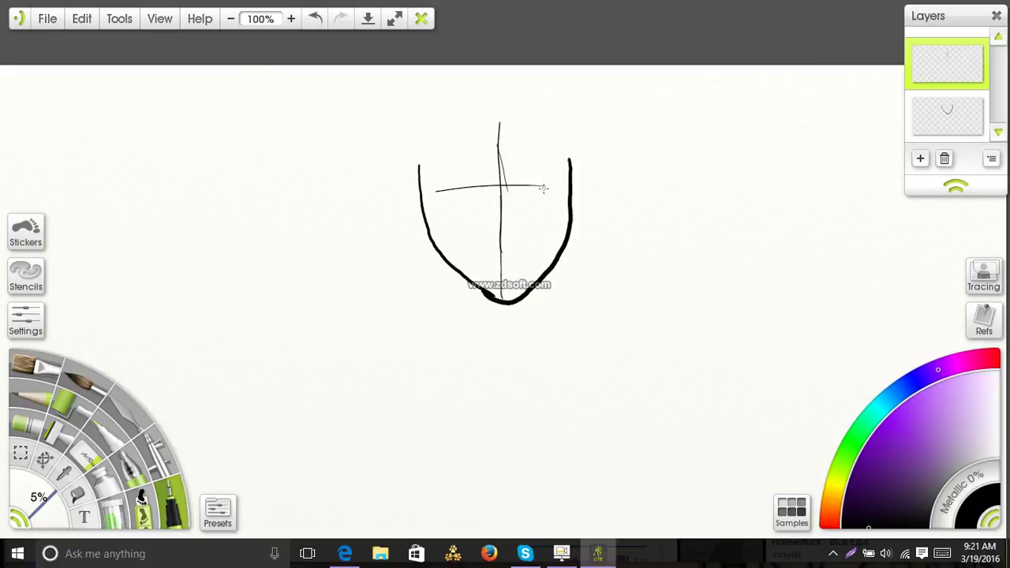
pyautogui.moveTo(427, 195); pyautogui.dragTo(587, 178)
# Add another layer and draw the nose contour and a small nostril along the vertical guideline with the pen at 3%.
pyautogui.click(921, 158)
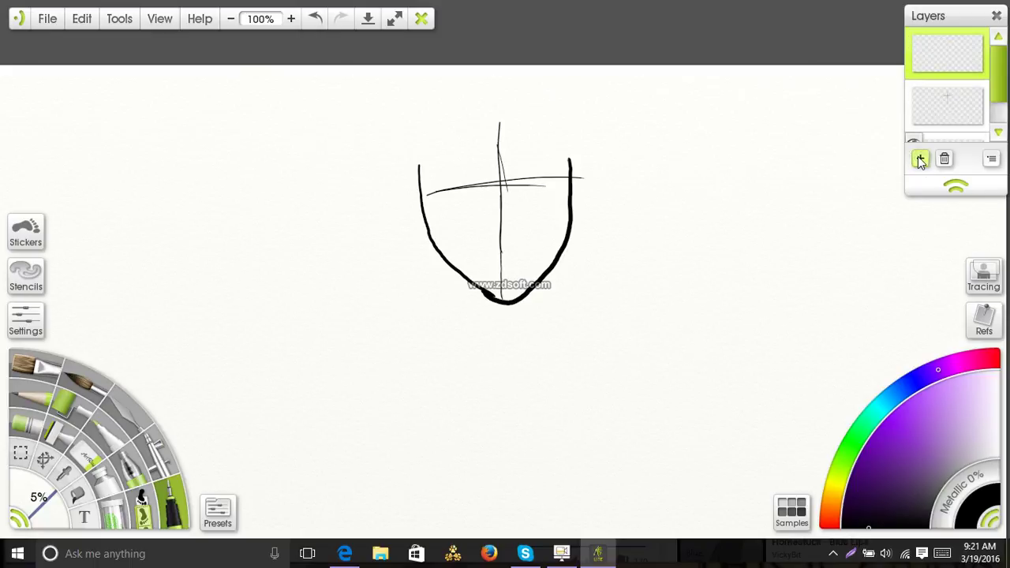
pyautogui.click(290, 18)
pyautogui.click(290, 18)
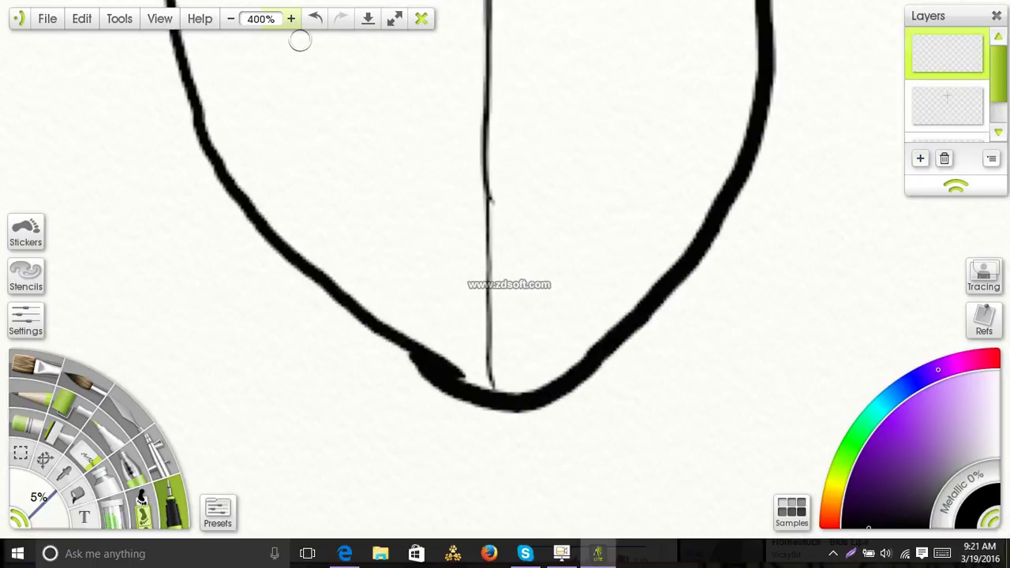
pyautogui.moveTo(419, 149); pyautogui.dragTo(457, 288)
pyautogui.moveTo(473, 195); pyautogui.dragTo(478, 283)
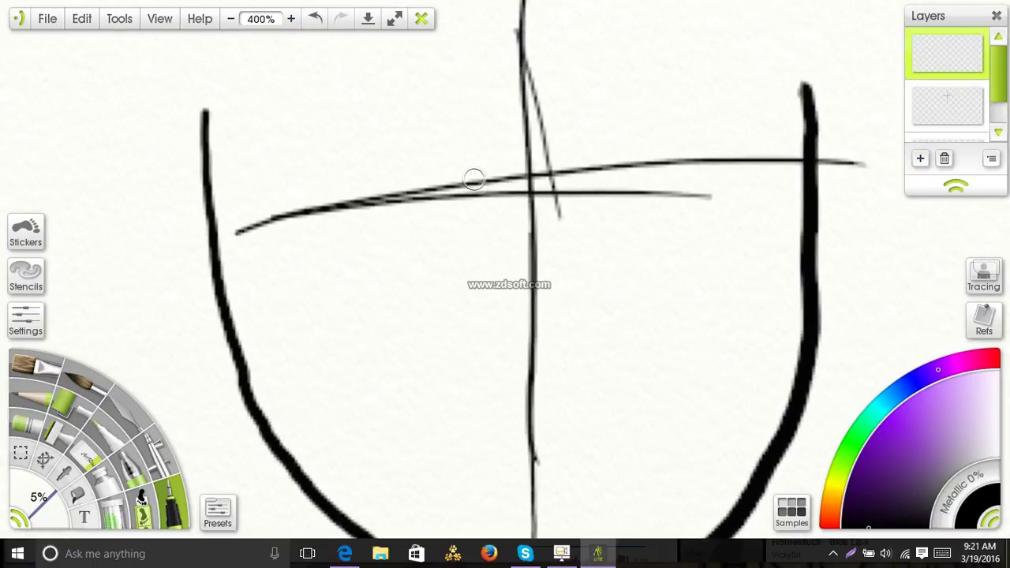
pyautogui.moveTo(480, 180)
pyautogui.mouseDown()
pyautogui.moveTo(500, 221)
pyautogui.moveTo(499, 273)
pyautogui.moveTo(468, 332)
pyautogui.moveTo(486, 360)
pyautogui.moveTo(547, 402)
pyautogui.mouseUp()
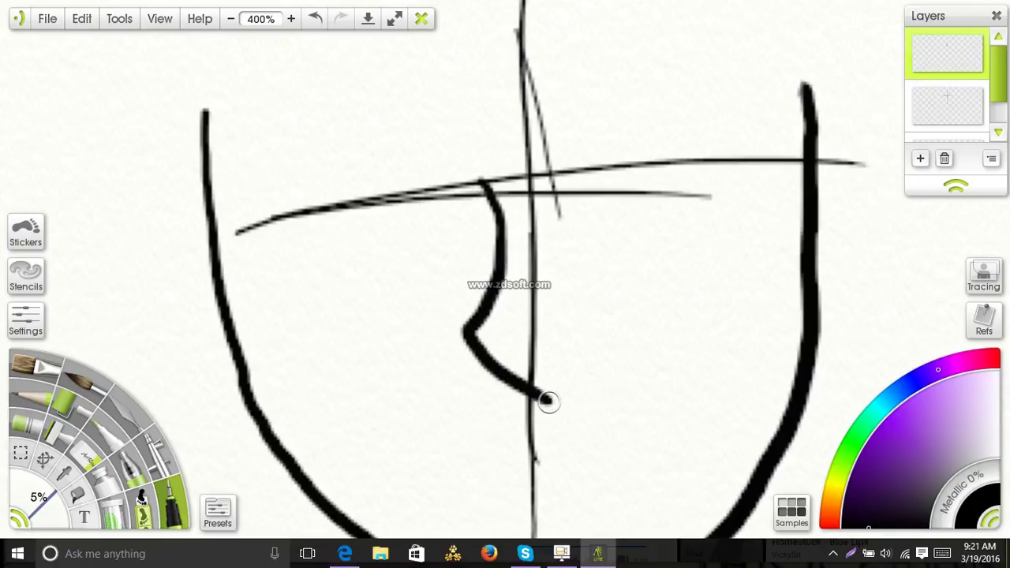
pyautogui.click(315, 18)
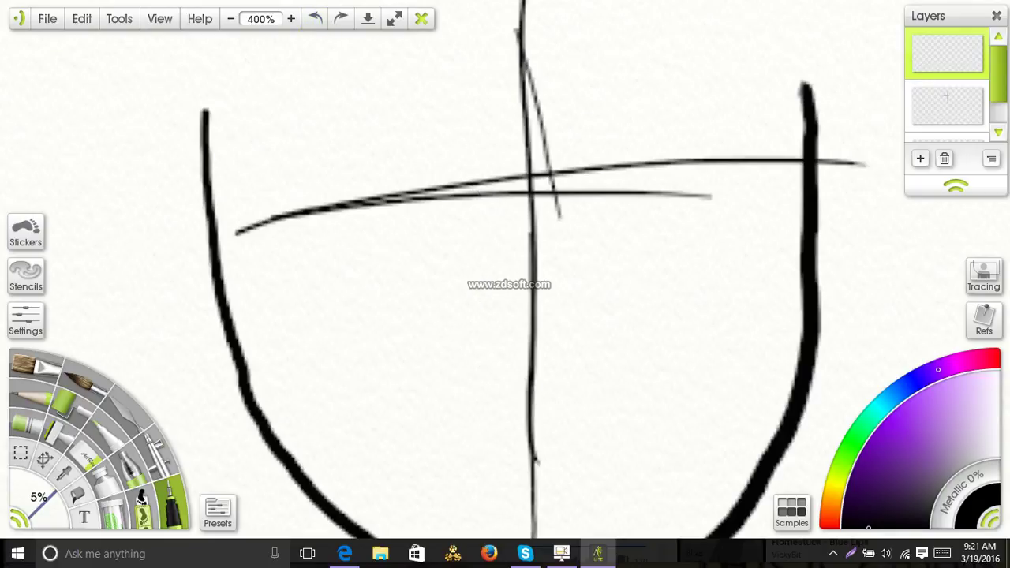
pyautogui.click(41, 502)
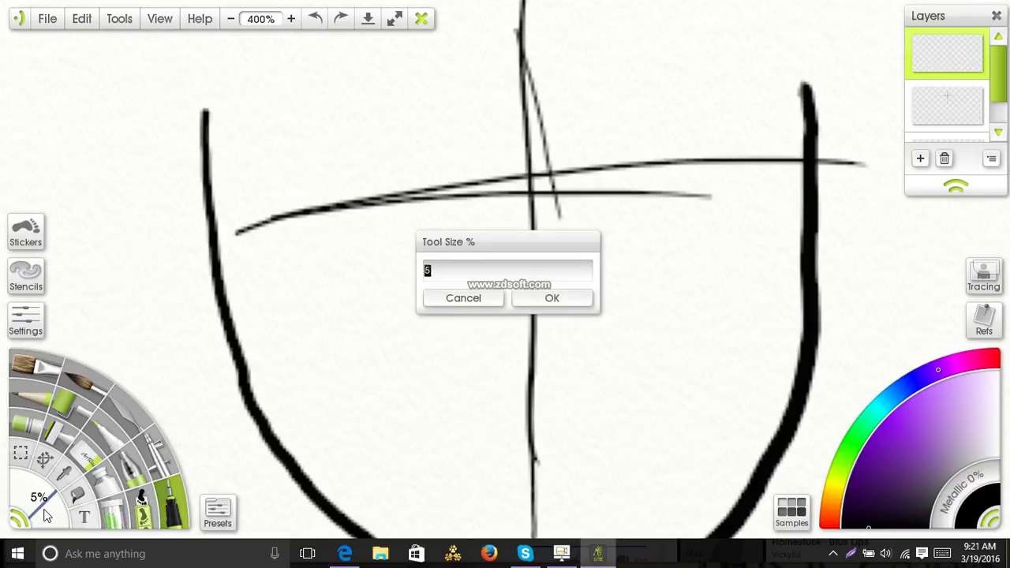
pyautogui.press('Return')
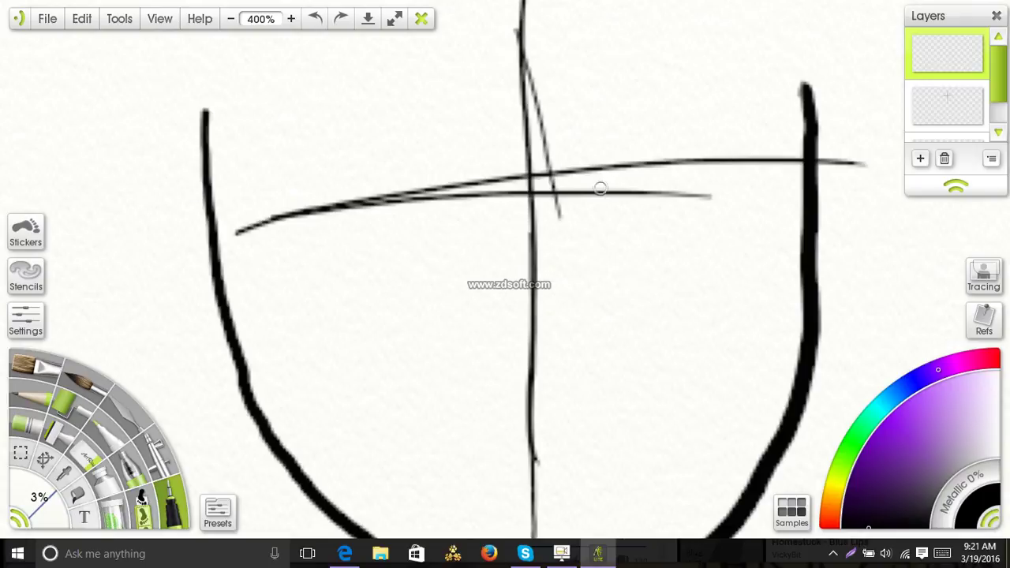
pyautogui.moveTo(454, 185)
pyautogui.mouseDown()
pyautogui.moveTo(474, 205)
pyautogui.moveTo(480, 261)
pyautogui.moveTo(460, 332)
pyautogui.moveTo(469, 358)
pyautogui.moveTo(495, 385)
pyautogui.moveTo(552, 377)
pyautogui.moveTo(541, 379)
pyautogui.mouseUp()
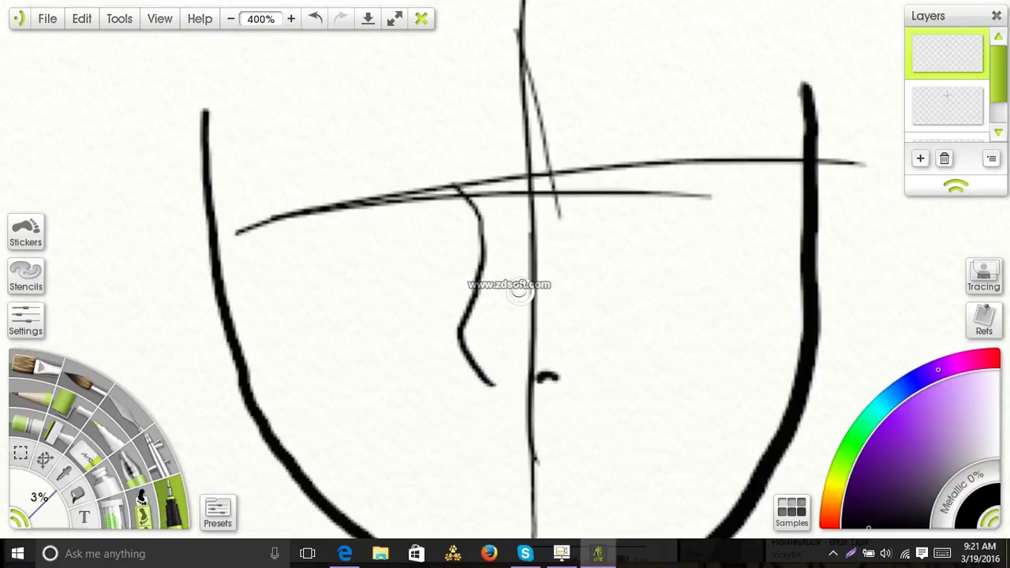
# Draw a curved mouth with thickened corners below the nose and add crossed and straight stitch marks along its middle.
pyautogui.moveTo(518, 292); pyautogui.dragTo(468, 97)
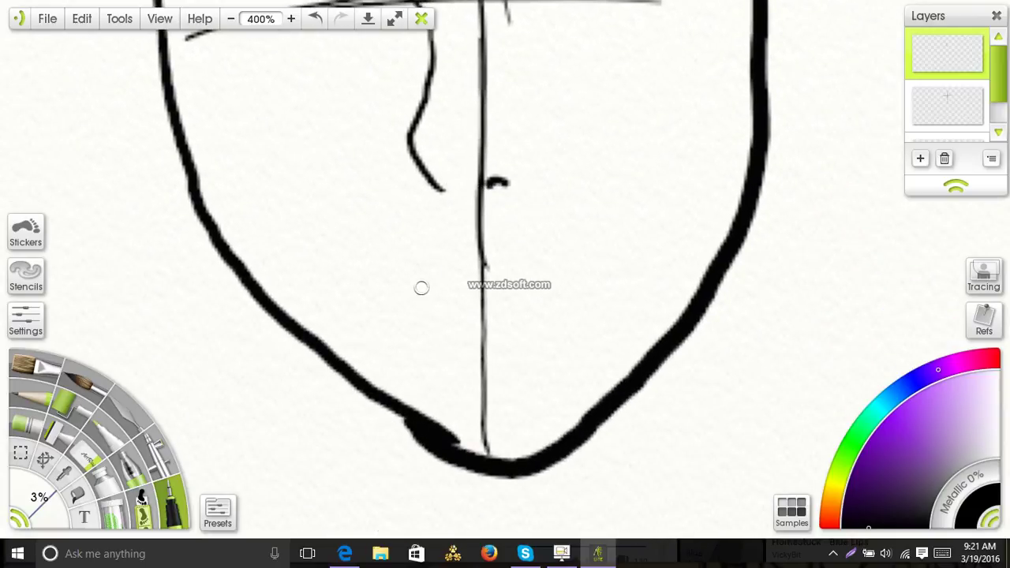
pyautogui.moveTo(405, 298)
pyautogui.mouseDown()
pyautogui.moveTo(489, 322)
pyautogui.moveTo(601, 259)
pyautogui.mouseUp()
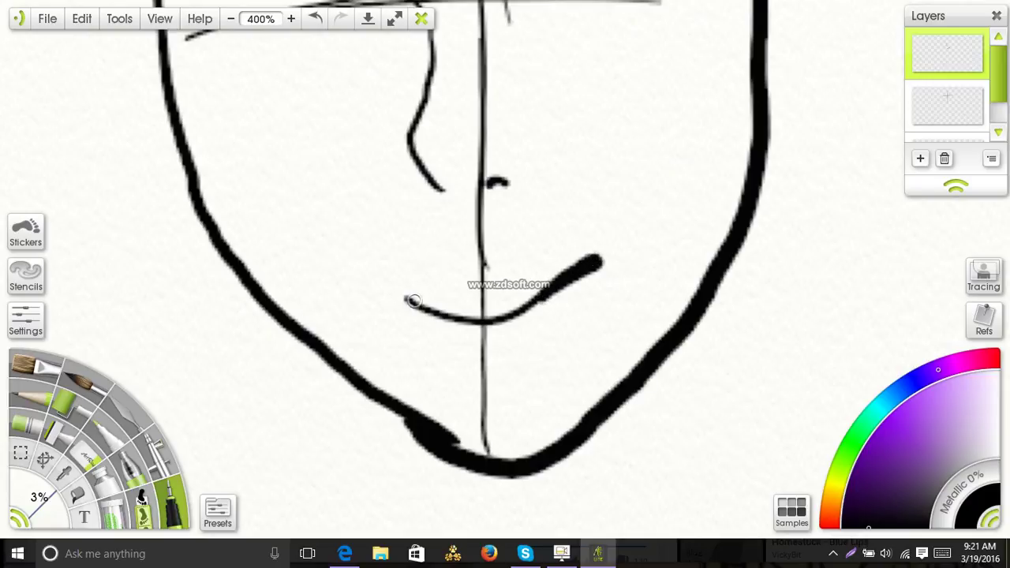
pyautogui.moveTo(412, 301)
pyautogui.mouseDown()
pyautogui.moveTo(383, 291)
pyautogui.moveTo(411, 307)
pyautogui.moveTo(404, 302)
pyautogui.moveTo(416, 297)
pyautogui.moveTo(382, 284)
pyautogui.moveTo(431, 284)
pyautogui.mouseUp()
pyautogui.moveTo(451, 333); pyautogui.dragTo(452, 289)
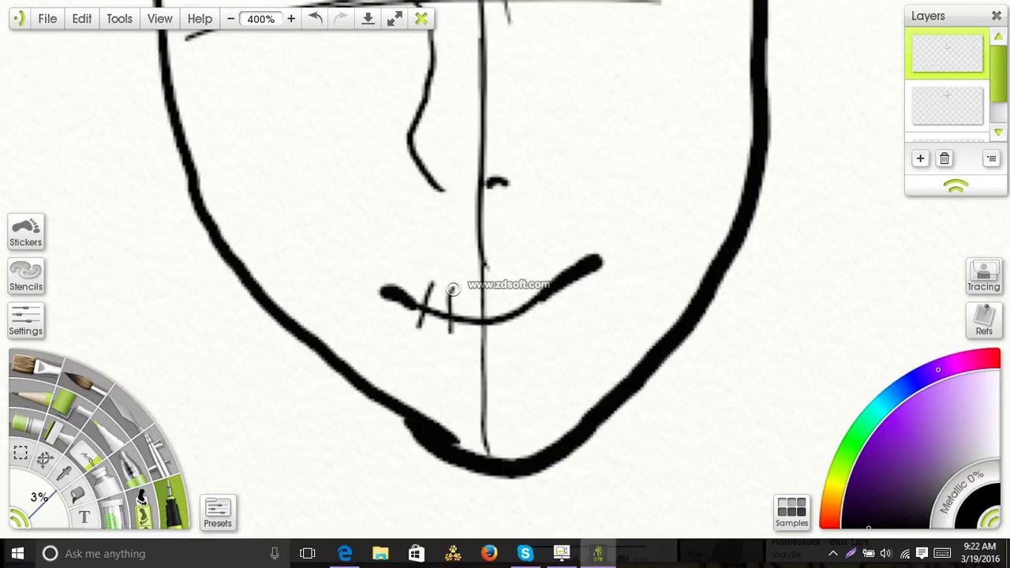
pyautogui.click(315, 20)
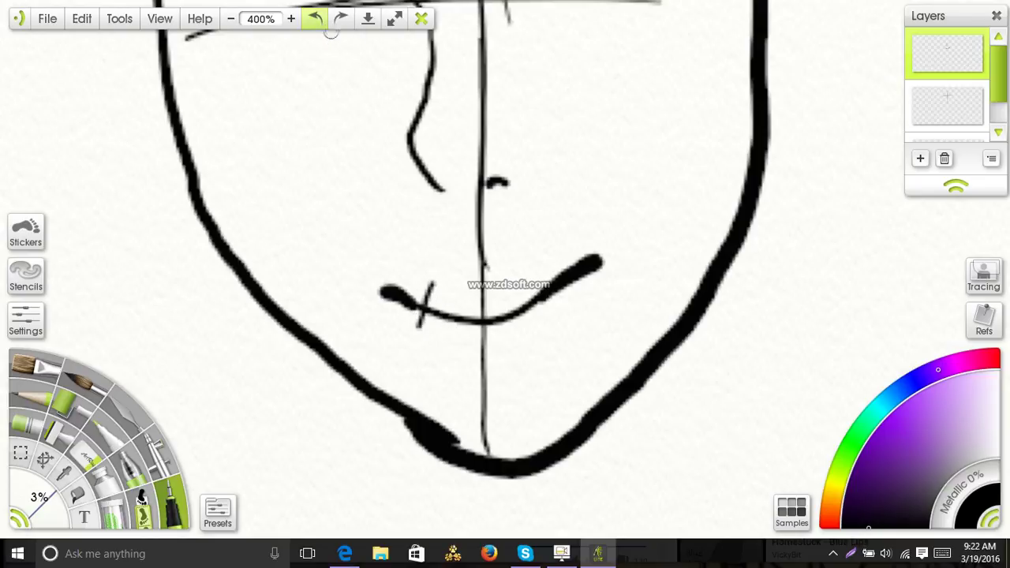
pyautogui.click(316, 20)
pyautogui.moveTo(418, 278)
pyautogui.mouseDown()
pyautogui.moveTo(438, 329)
pyautogui.moveTo(436, 297)
pyautogui.moveTo(455, 285)
pyautogui.moveTo(487, 345)
pyautogui.moveTo(465, 339)
pyautogui.moveTo(505, 294)
pyautogui.mouseUp()
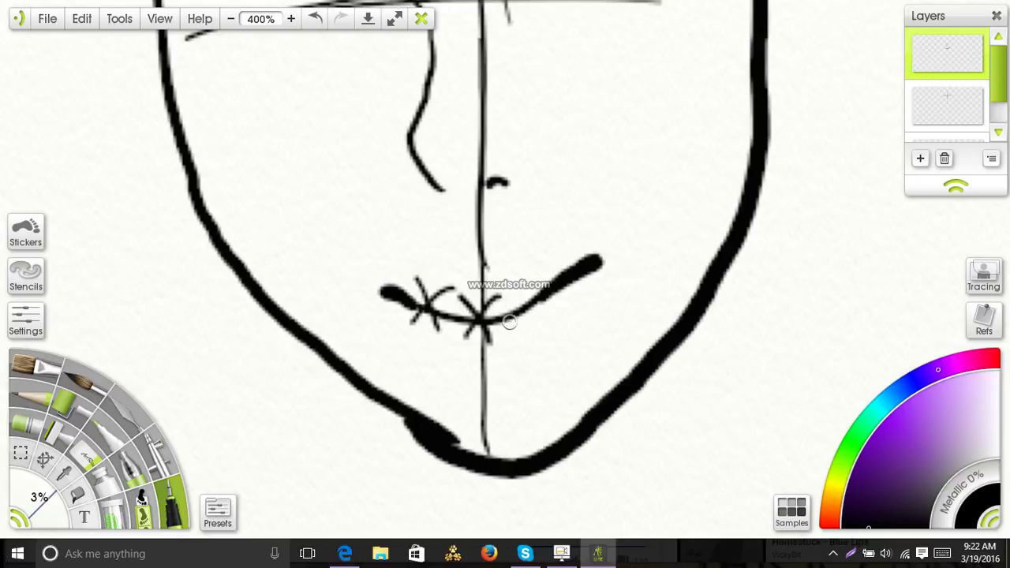
pyautogui.moveTo(448, 341); pyautogui.dragTo(452, 300)
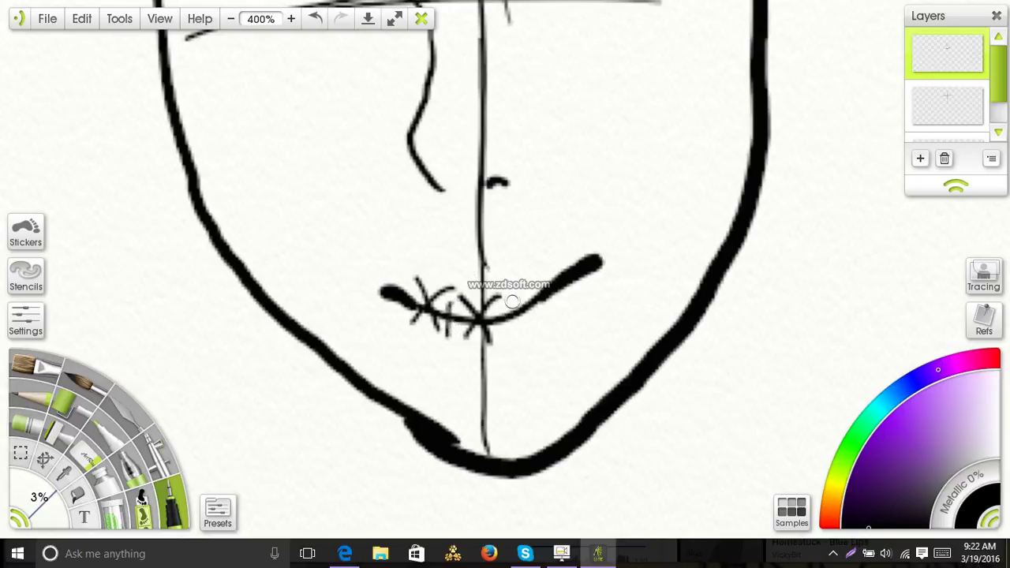
pyautogui.moveTo(514, 296)
pyautogui.mouseDown()
pyautogui.moveTo(545, 320)
pyautogui.moveTo(524, 333)
pyautogui.moveTo(540, 276)
pyautogui.moveTo(528, 299)
pyautogui.moveTo(502, 307)
pyautogui.moveTo(515, 338)
pyautogui.mouseUp()
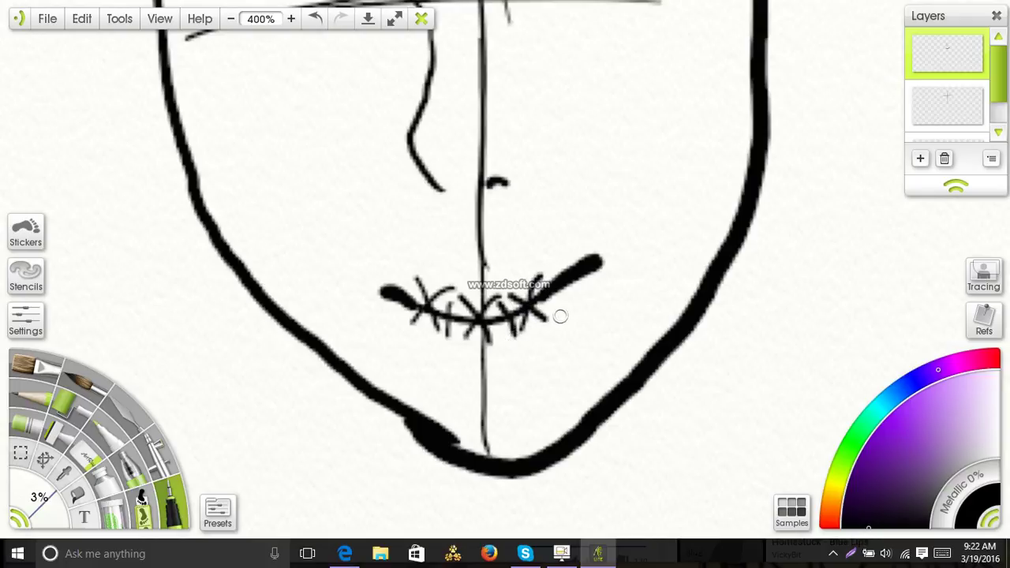
# Draw an open eye right of the centre guideline, a thick closed eye left of it, and short eyebrows above both.
pyautogui.scroll(5, 554, 316)
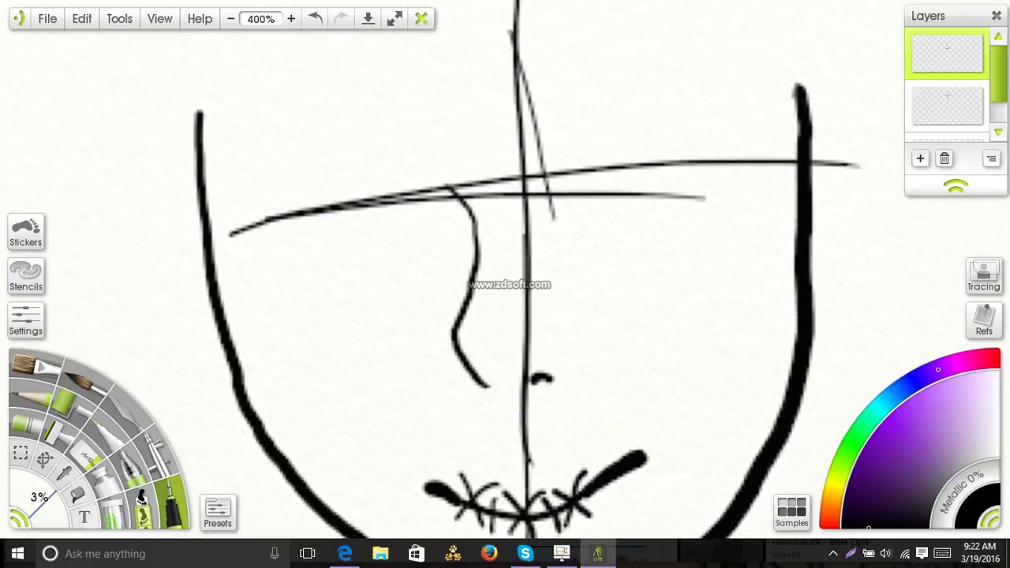
pyautogui.moveTo(591, 161)
pyautogui.mouseDown()
pyautogui.moveTo(660, 146)
pyautogui.moveTo(703, 154)
pyautogui.moveTo(716, 175)
pyautogui.moveTo(679, 151)
pyautogui.moveTo(591, 170)
pyautogui.moveTo(626, 152)
pyautogui.moveTo(607, 159)
pyautogui.moveTo(663, 150)
pyautogui.moveTo(722, 168)
pyautogui.mouseUp()
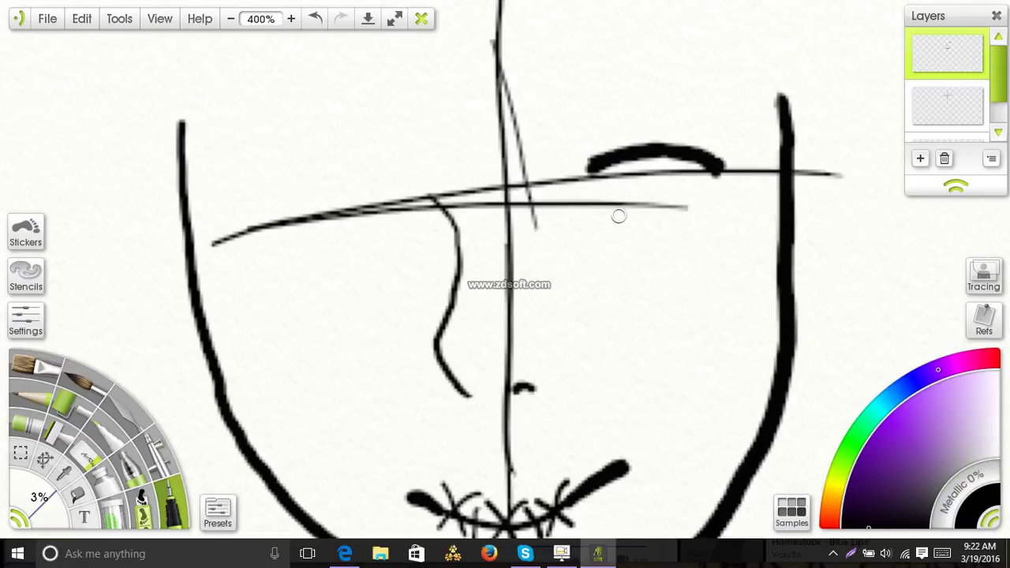
pyautogui.moveTo(619, 217)
pyautogui.mouseDown()
pyautogui.moveTo(647, 219)
pyautogui.moveTo(712, 196)
pyautogui.mouseUp()
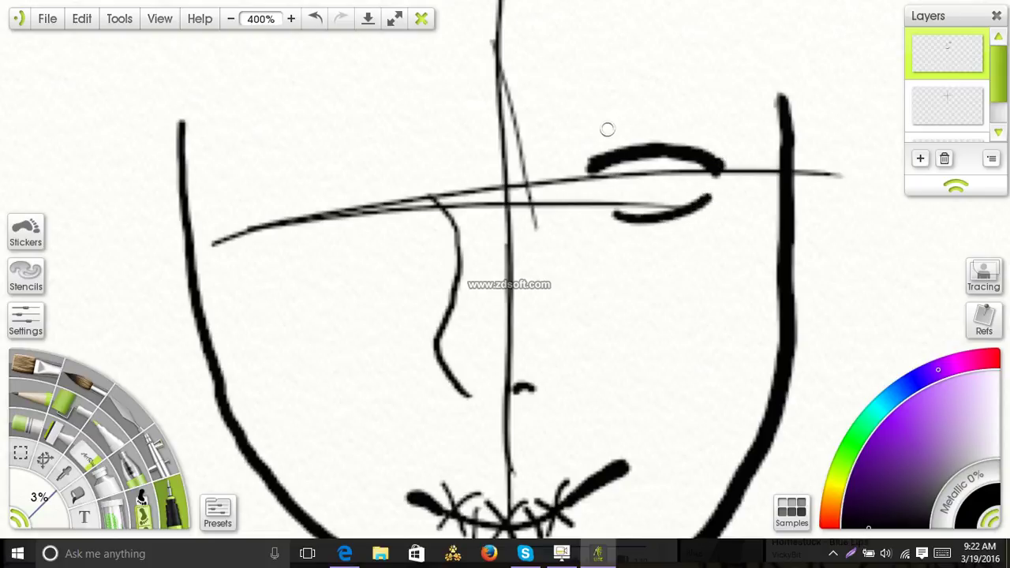
pyautogui.moveTo(607, 128)
pyautogui.mouseDown()
pyautogui.moveTo(636, 112)
pyautogui.moveTo(655, 126)
pyautogui.mouseUp()
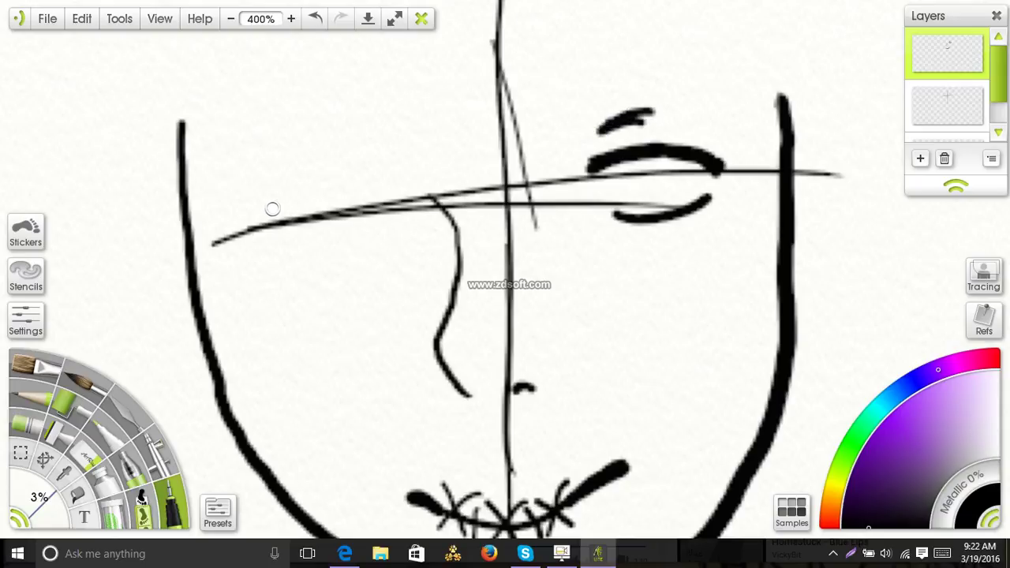
pyautogui.moveTo(265, 209)
pyautogui.mouseDown()
pyautogui.moveTo(338, 219)
pyautogui.moveTo(392, 200)
pyautogui.moveTo(322, 213)
pyautogui.moveTo(262, 206)
pyautogui.moveTo(314, 212)
pyautogui.moveTo(273, 226)
pyautogui.moveTo(270, 214)
pyautogui.moveTo(315, 216)
pyautogui.moveTo(265, 202)
pyautogui.moveTo(317, 214)
pyautogui.moveTo(370, 205)
pyautogui.moveTo(332, 216)
pyautogui.moveTo(388, 190)
pyautogui.moveTo(343, 207)
pyautogui.moveTo(277, 210)
pyautogui.moveTo(294, 212)
pyautogui.moveTo(307, 206)
pyautogui.moveTo(264, 190)
pyautogui.moveTo(309, 203)
pyautogui.moveTo(378, 196)
pyautogui.moveTo(325, 207)
pyautogui.moveTo(399, 187)
pyautogui.moveTo(345, 150)
pyautogui.moveTo(396, 149)
pyautogui.moveTo(360, 144)
pyautogui.moveTo(388, 145)
pyautogui.mouseUp()
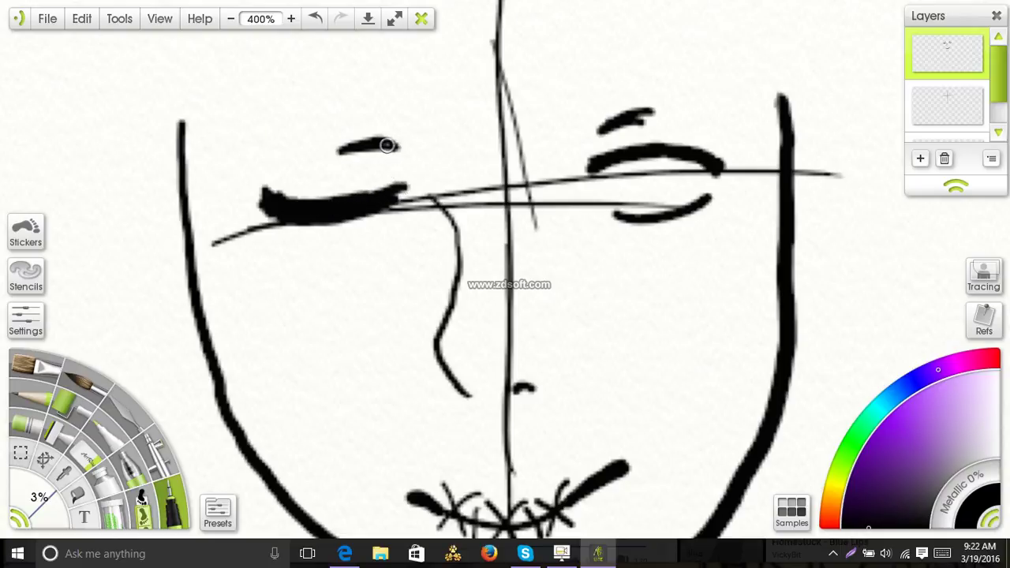
# Add a new layer and hatch a band of short strokes across the nose bridge from one eye to the other.
pyautogui.scroll(-3, 592, 221)
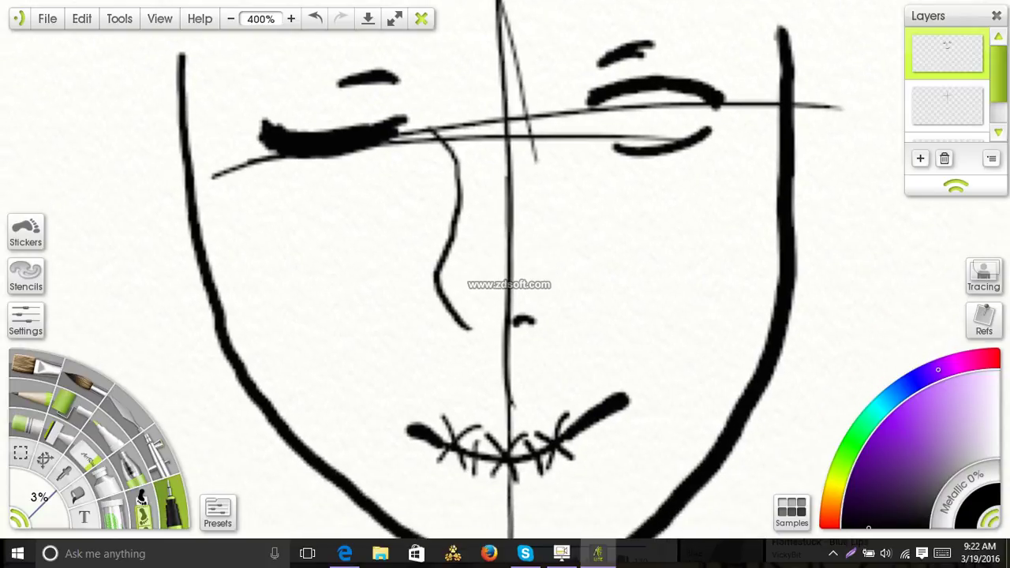
pyautogui.click(919, 160)
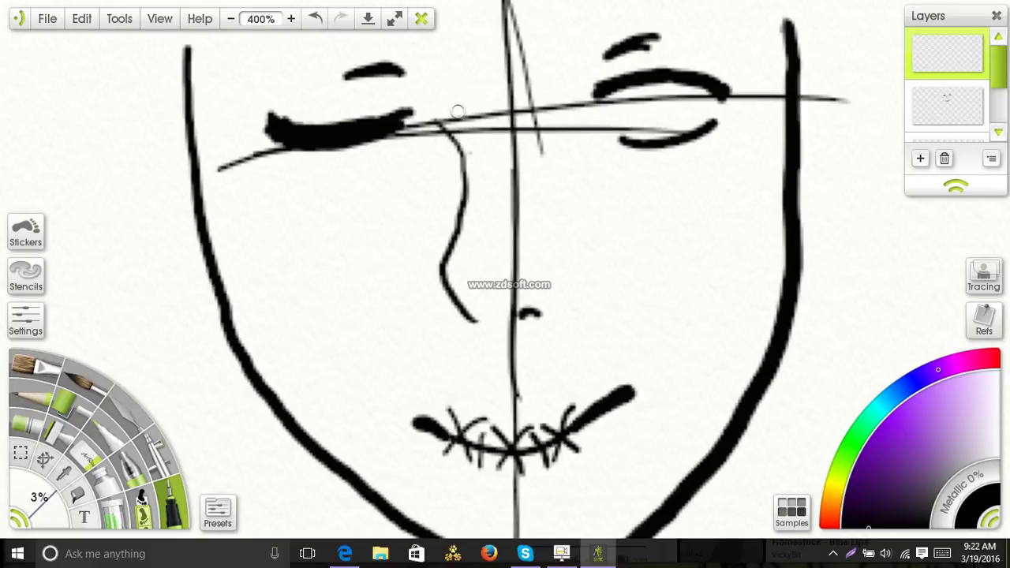
pyautogui.moveTo(458, 111)
pyautogui.mouseDown()
pyautogui.moveTo(469, 173)
pyautogui.moveTo(483, 120)
pyautogui.moveTo(488, 193)
pyautogui.moveTo(498, 105)
pyautogui.moveTo(529, 162)
pyautogui.moveTo(554, 150)
pyautogui.moveTo(577, 170)
pyautogui.moveTo(567, 163)
pyautogui.moveTo(588, 162)
pyautogui.moveTo(580, 150)
pyautogui.moveTo(621, 146)
pyautogui.moveTo(635, 157)
pyautogui.moveTo(600, 154)
pyautogui.moveTo(616, 170)
pyautogui.mouseUp()
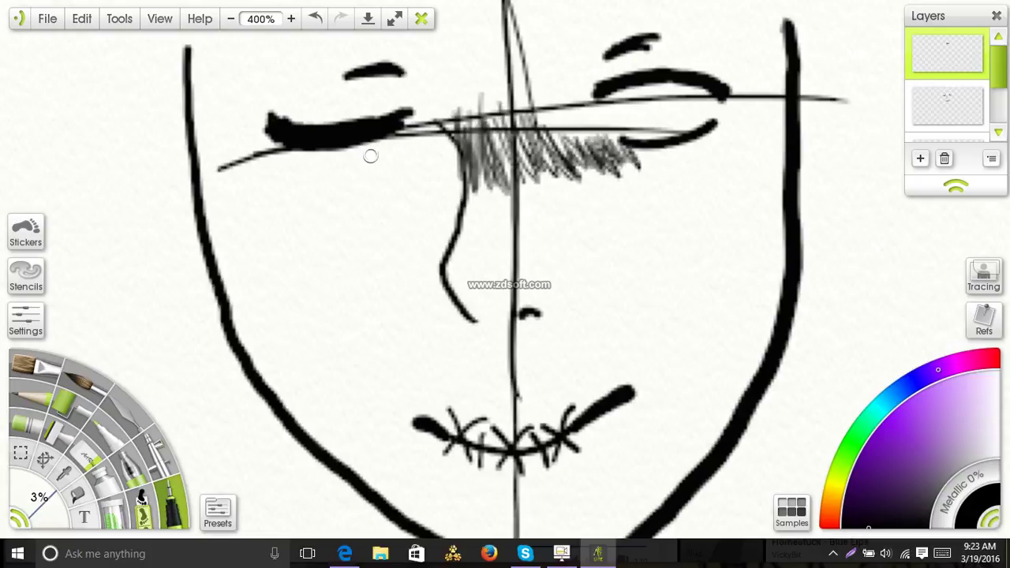
pyautogui.moveTo(376, 149)
pyautogui.mouseDown()
pyautogui.moveTo(399, 128)
pyautogui.moveTo(390, 150)
pyautogui.moveTo(407, 158)
pyautogui.moveTo(397, 169)
pyautogui.moveTo(418, 170)
pyautogui.moveTo(437, 188)
pyautogui.moveTo(456, 161)
pyautogui.moveTo(466, 185)
pyautogui.moveTo(483, 138)
pyautogui.moveTo(523, 199)
pyautogui.mouseUp()
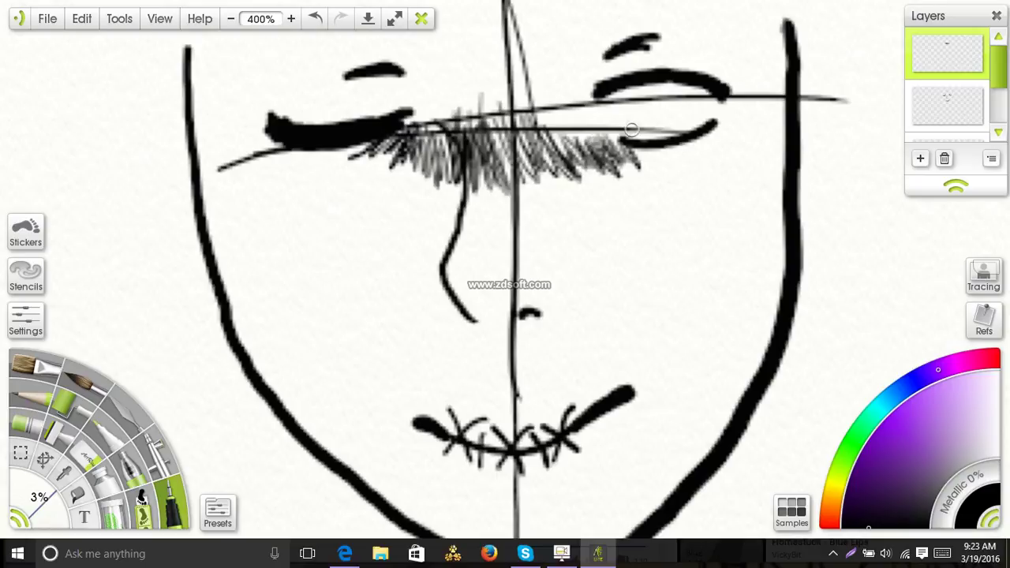
# Draw short curved crease lines beneath both eyes, redoing the first long crease under the open eye.
pyautogui.moveTo(636, 161); pyautogui.dragTo(750, 141)
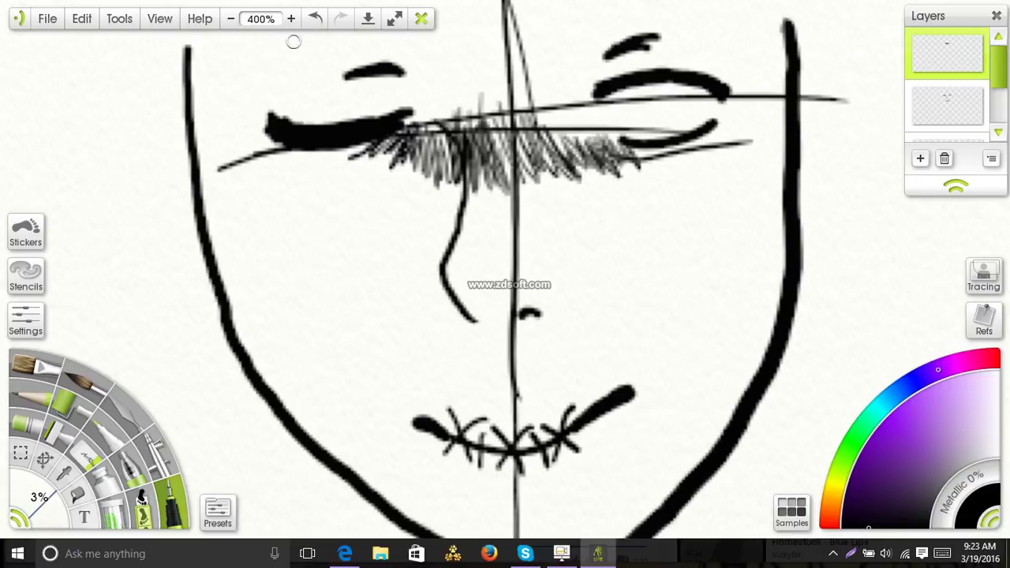
pyautogui.click(315, 18)
pyautogui.moveTo(640, 156); pyautogui.dragTo(736, 143)
pyautogui.moveTo(657, 178)
pyautogui.mouseDown()
pyautogui.moveTo(689, 178)
pyautogui.moveTo(729, 158)
pyautogui.mouseUp()
pyautogui.moveTo(697, 192); pyautogui.dragTo(717, 183)
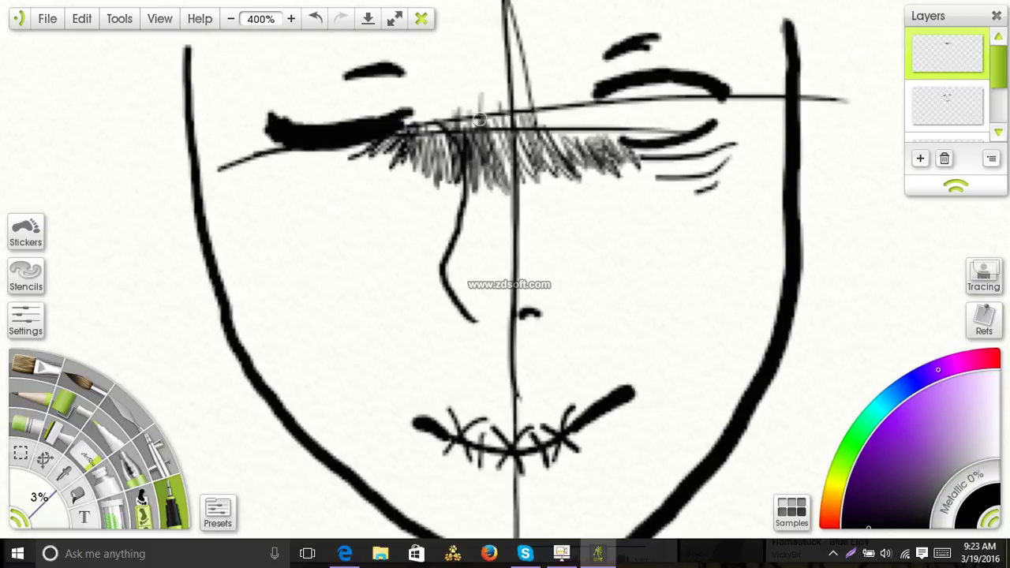
pyautogui.moveTo(292, 154)
pyautogui.mouseDown()
pyautogui.moveTo(328, 169)
pyautogui.moveTo(294, 174)
pyautogui.moveTo(314, 176)
pyautogui.moveTo(295, 184)
pyautogui.moveTo(319, 186)
pyautogui.mouseUp()
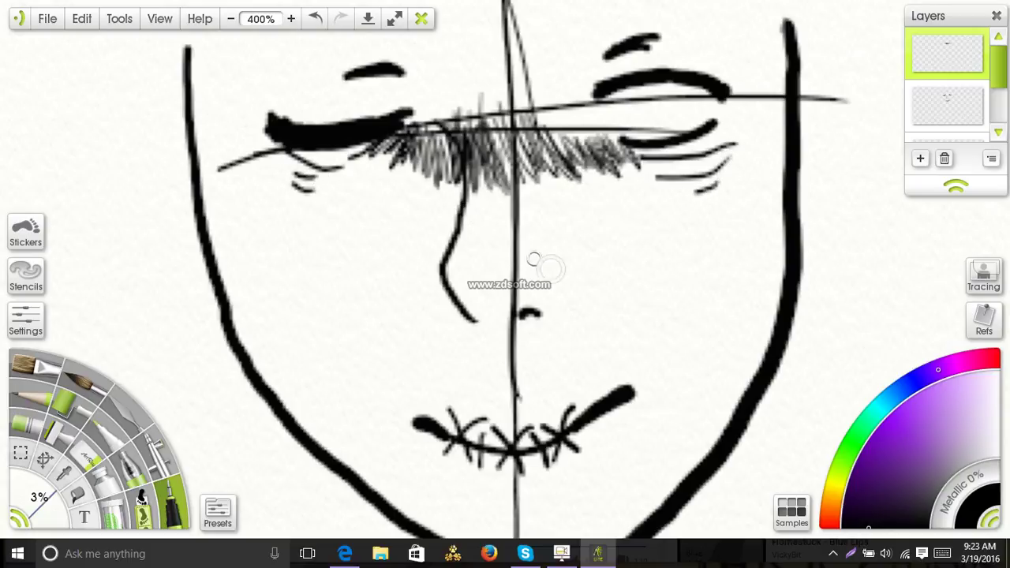
# Add a new layer directly below the face outline layer and set the pen size to 5%.
pyautogui.scroll(-3, 575, 280)
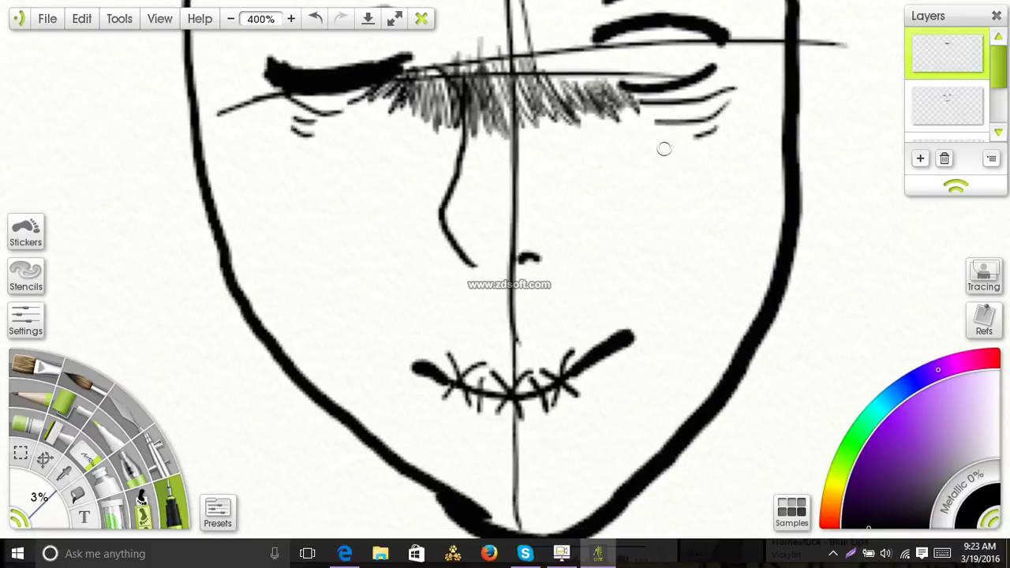
pyautogui.scroll(8, 600, 246)
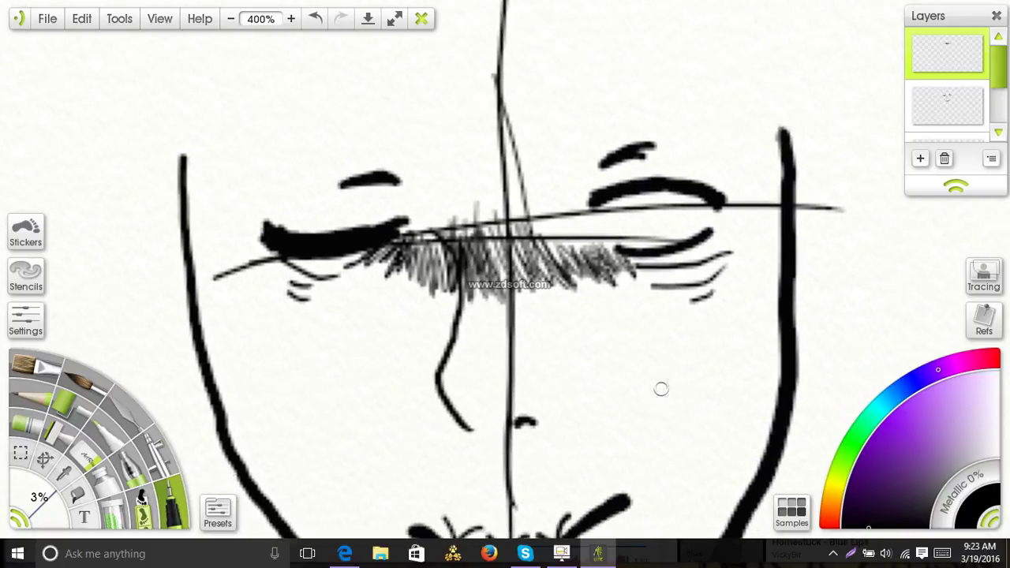
pyautogui.scroll(-2, 948, 95)
pyautogui.click(951, 118)
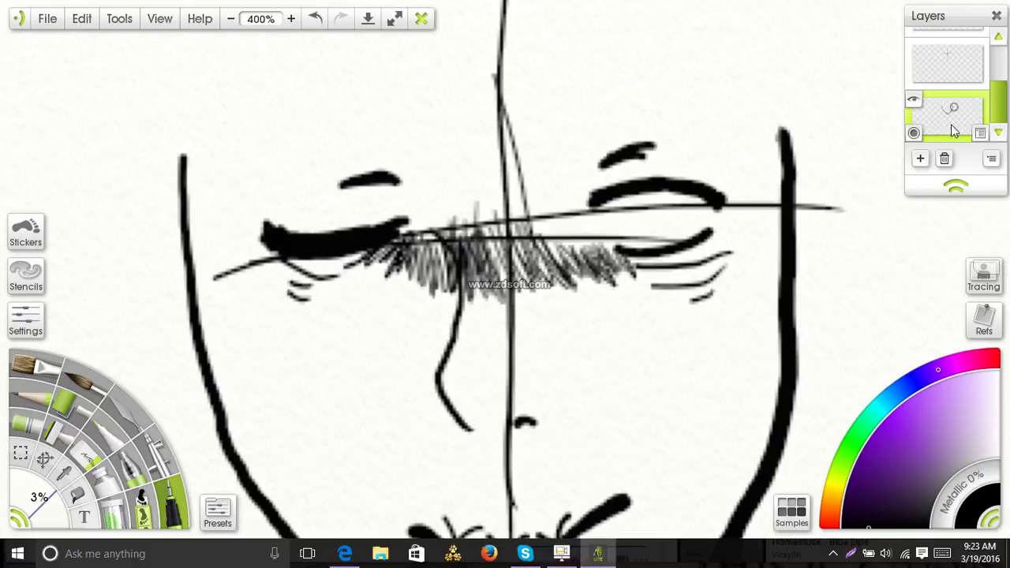
pyautogui.click(922, 157)
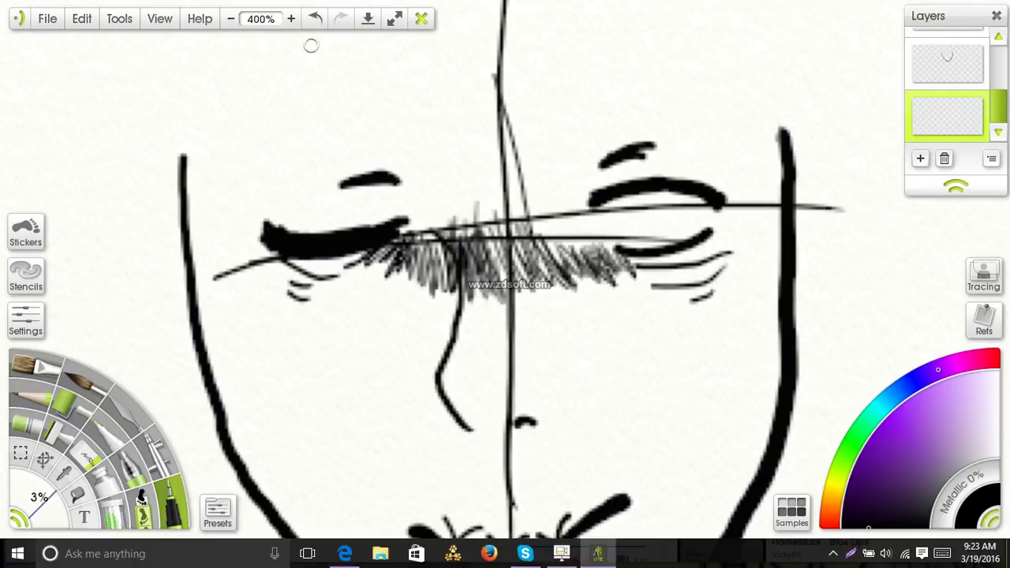
pyautogui.click(231, 19)
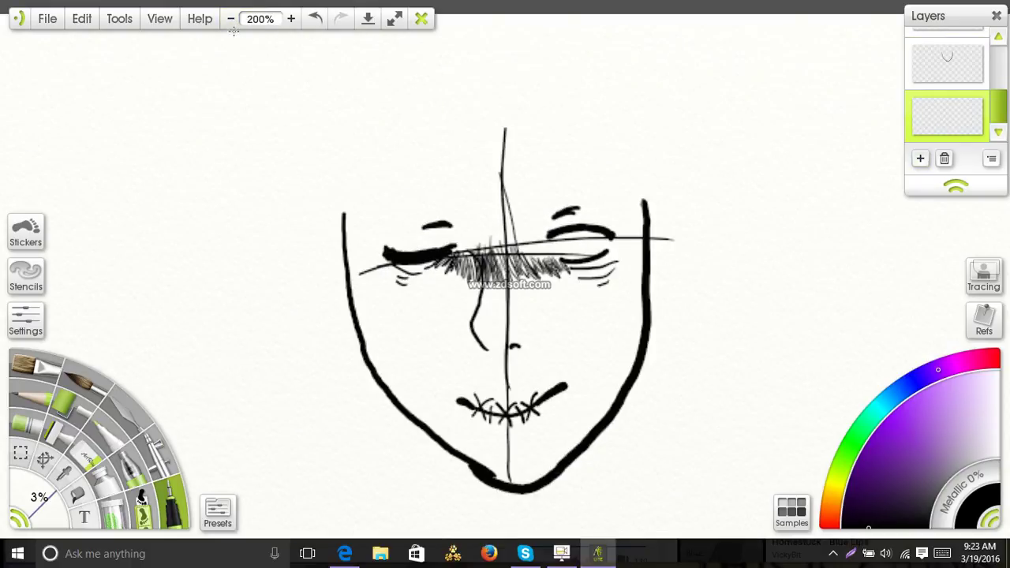
pyautogui.click(231, 19)
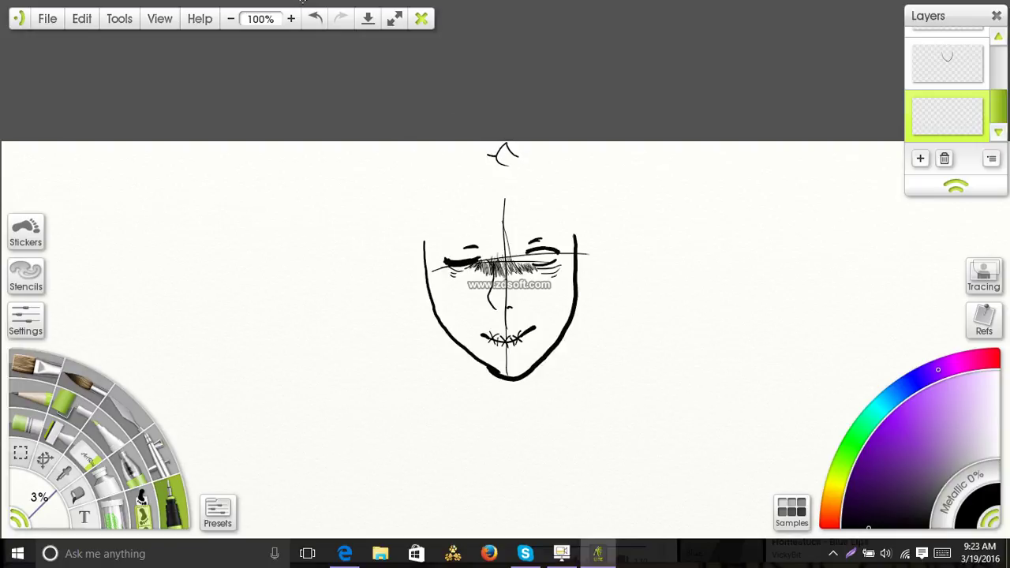
pyautogui.click(313, 21)
pyautogui.click(313, 18)
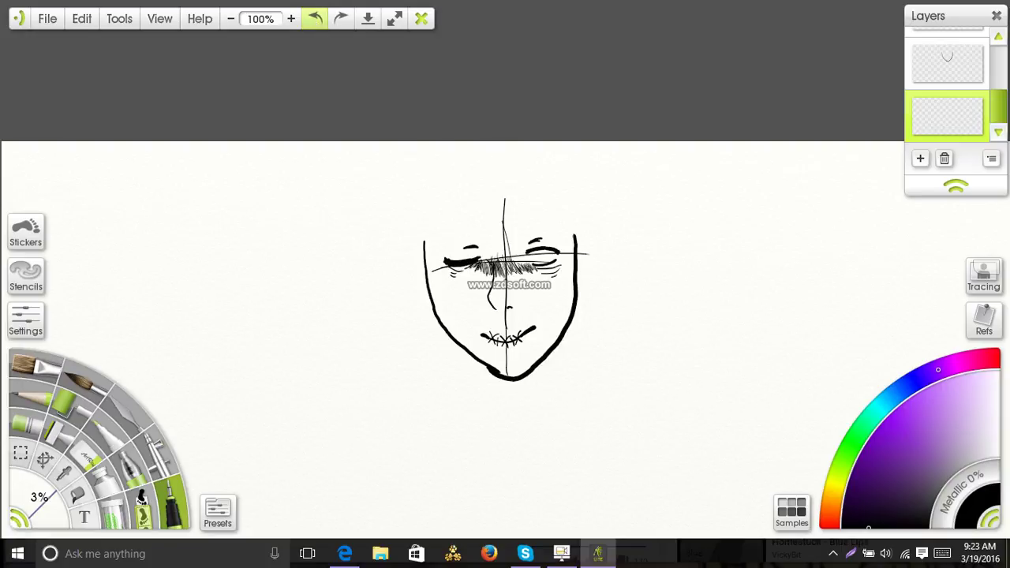
pyautogui.click(54, 521)
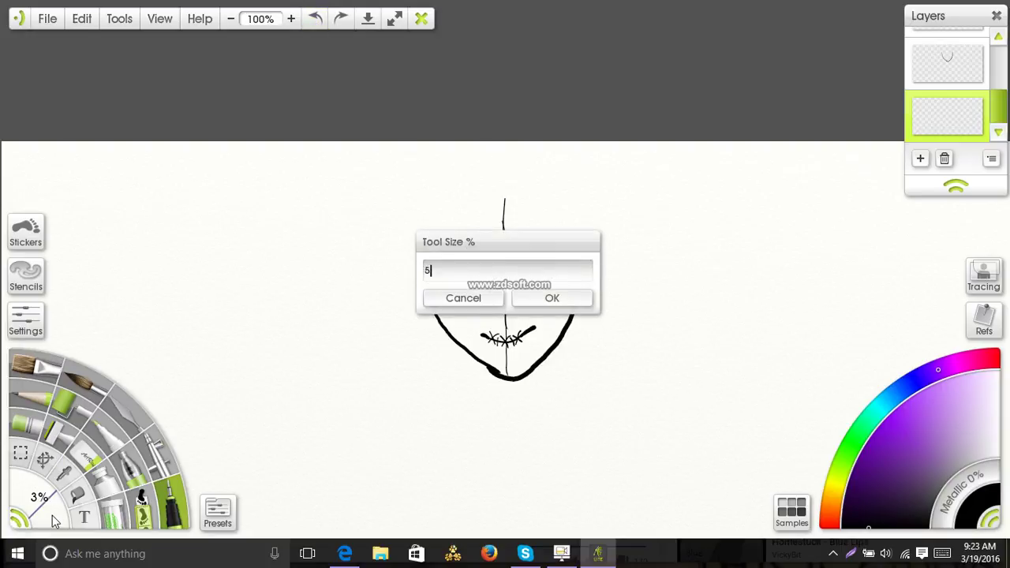
pyautogui.write('5')
pyautogui.press('Return')
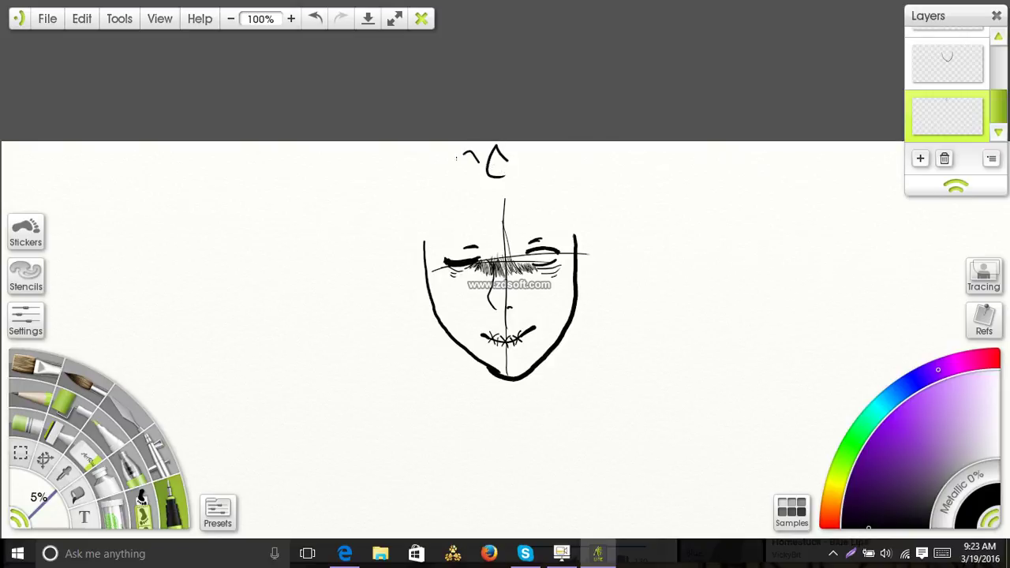
# Try a curly hair outline running from above the head down the left side of the face.
pyautogui.moveTo(477, 157)
pyautogui.mouseDown()
pyautogui.moveTo(419, 149)
pyautogui.moveTo(420, 191)
pyautogui.moveTo(388, 187)
pyautogui.moveTo(391, 211)
pyautogui.moveTo(354, 231)
pyautogui.mouseUp()
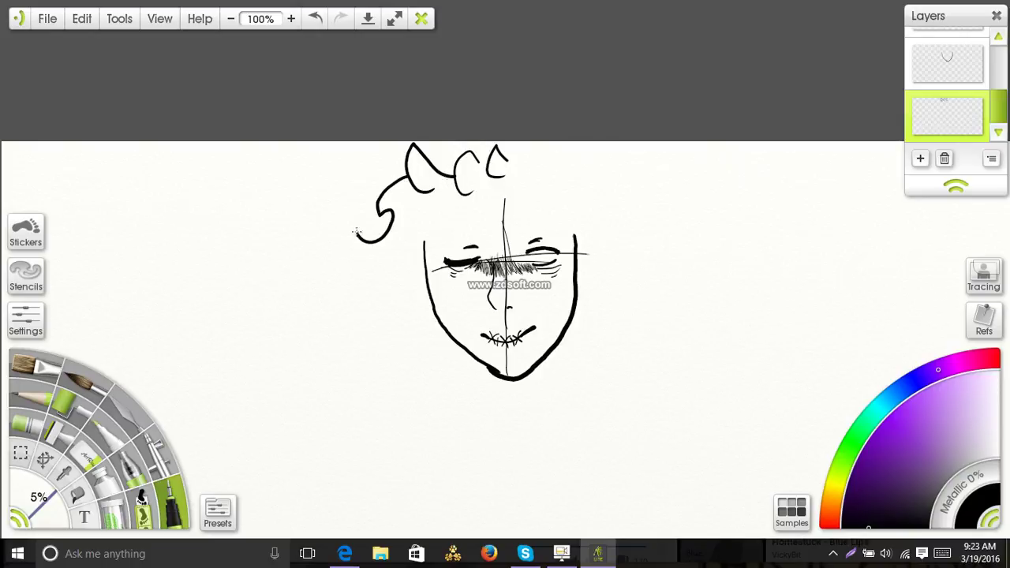
pyautogui.moveTo(359, 312)
pyautogui.mouseDown()
pyautogui.moveTo(397, 343)
pyautogui.moveTo(362, 343)
pyautogui.moveTo(359, 312)
pyautogui.moveTo(386, 319)
pyautogui.mouseUp()
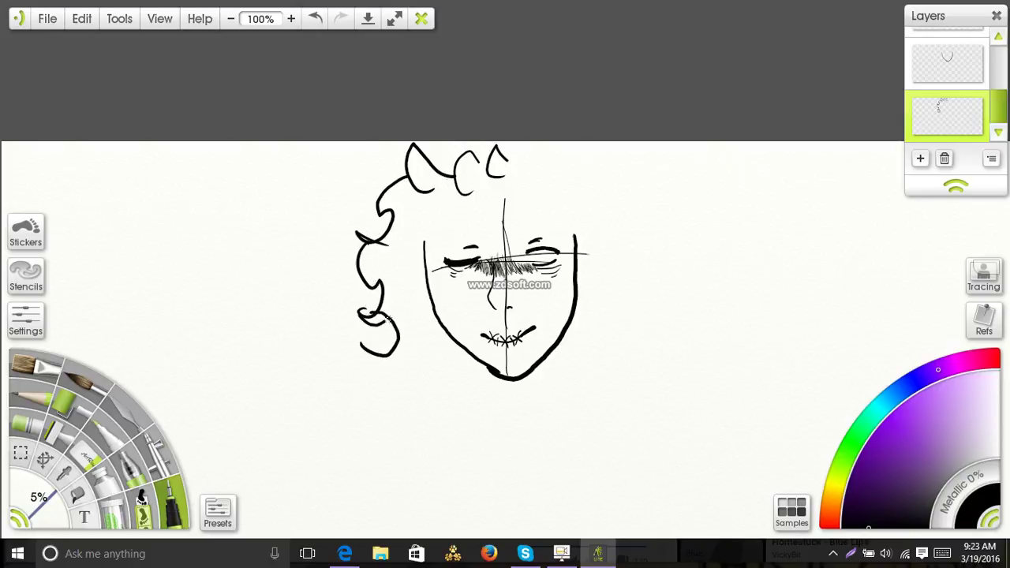
pyautogui.click(315, 18)
pyautogui.click(315, 18)
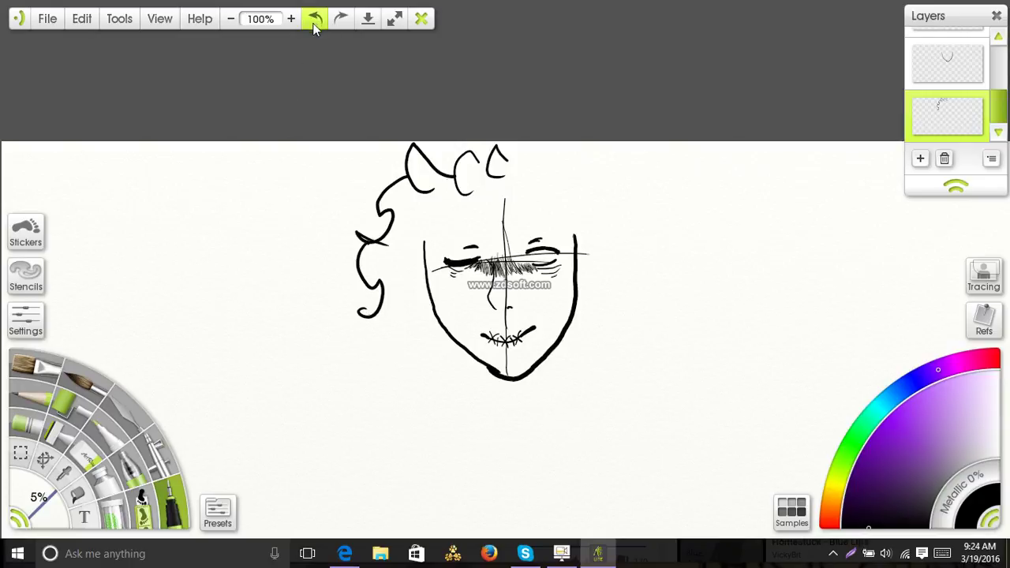
pyautogui.moveTo(361, 312); pyautogui.dragTo(366, 303)
pyautogui.moveTo(353, 314)
pyautogui.mouseDown()
pyautogui.moveTo(375, 339)
pyautogui.moveTo(387, 336)
pyautogui.mouseUp()
# Try jagged bangs across the forehead, curls along both cheeks and a wavy outline up the right side of the hair.
pyautogui.moveTo(382, 336)
pyautogui.mouseDown()
pyautogui.moveTo(415, 361)
pyautogui.moveTo(385, 362)
pyautogui.moveTo(422, 404)
pyautogui.moveTo(437, 403)
pyautogui.moveTo(425, 415)
pyautogui.moveTo(476, 407)
pyautogui.moveTo(452, 370)
pyautogui.moveTo(471, 365)
pyautogui.moveTo(436, 337)
pyautogui.moveTo(463, 316)
pyautogui.moveTo(446, 299)
pyautogui.moveTo(461, 303)
pyautogui.moveTo(439, 284)
pyautogui.moveTo(438, 259)
pyautogui.moveTo(552, 234)
pyautogui.moveTo(564, 338)
pyautogui.moveTo(575, 339)
pyautogui.moveTo(552, 355)
pyautogui.moveTo(566, 385)
pyautogui.moveTo(606, 394)
pyautogui.moveTo(615, 372)
pyautogui.moveTo(642, 363)
pyautogui.moveTo(625, 338)
pyautogui.moveTo(640, 304)
pyautogui.moveTo(622, 268)
pyautogui.mouseUp()
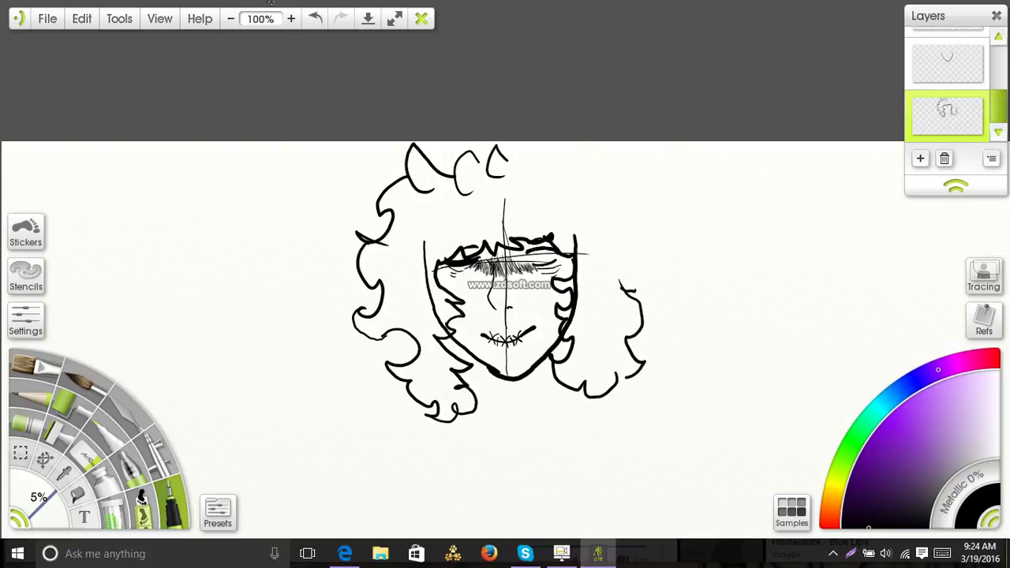
pyautogui.click(315, 18)
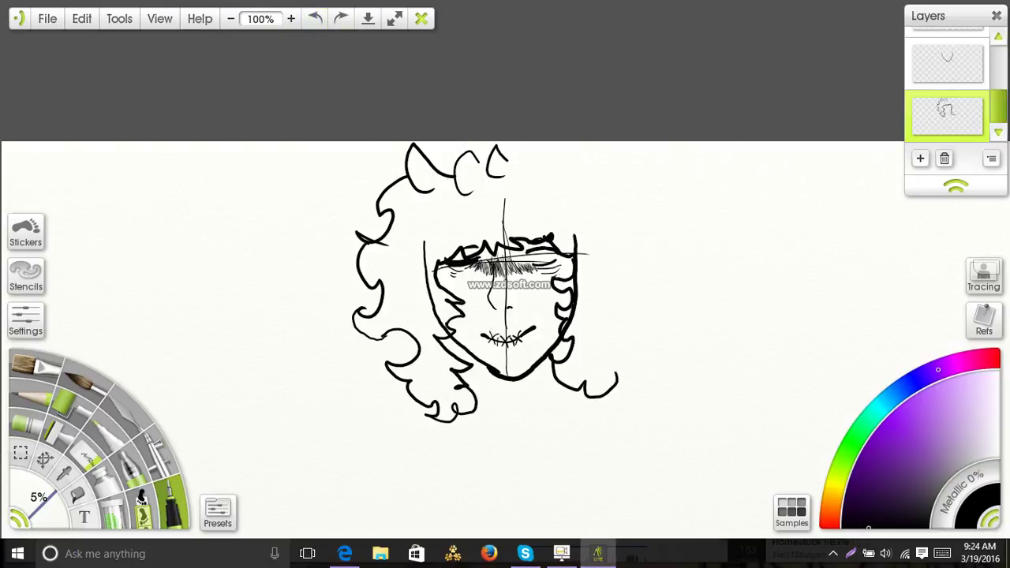
pyautogui.moveTo(616, 376)
pyautogui.mouseDown()
pyautogui.moveTo(652, 379)
pyautogui.moveTo(634, 359)
pyautogui.moveTo(643, 346)
pyautogui.moveTo(624, 307)
pyautogui.moveTo(641, 301)
pyautogui.moveTo(640, 288)
pyautogui.moveTo(611, 277)
pyautogui.moveTo(627, 252)
pyautogui.moveTo(615, 259)
pyautogui.moveTo(589, 215)
pyautogui.moveTo(602, 208)
pyautogui.moveTo(577, 200)
pyautogui.moveTo(572, 175)
pyautogui.mouseUp()
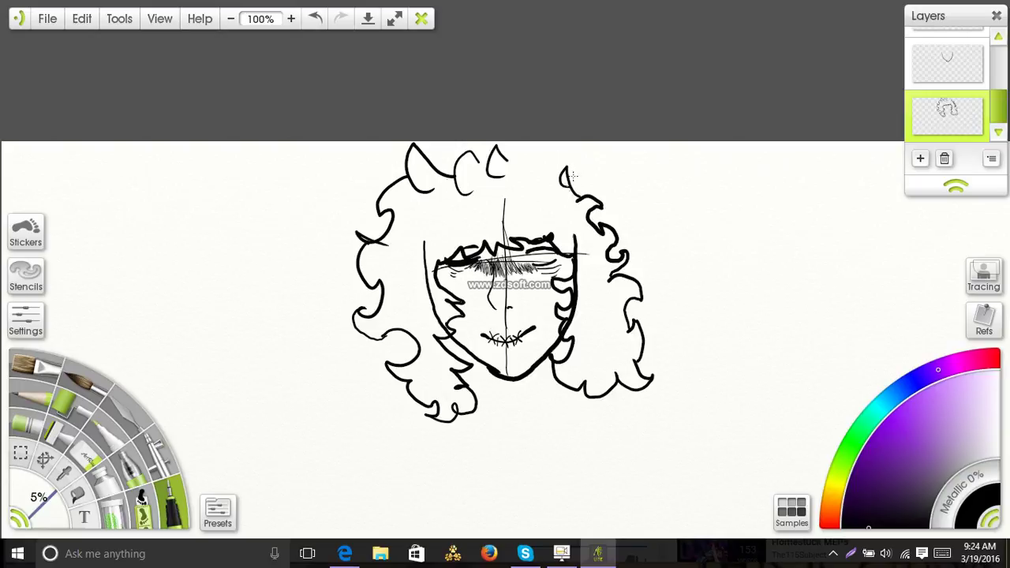
pyautogui.click(315, 18)
pyautogui.moveTo(529, 170)
pyautogui.mouseDown()
pyautogui.moveTo(566, 161)
pyautogui.moveTo(574, 175)
pyautogui.moveTo(565, 183)
pyautogui.moveTo(581, 178)
pyautogui.moveTo(570, 192)
pyautogui.moveTo(597, 185)
pyautogui.mouseUp()
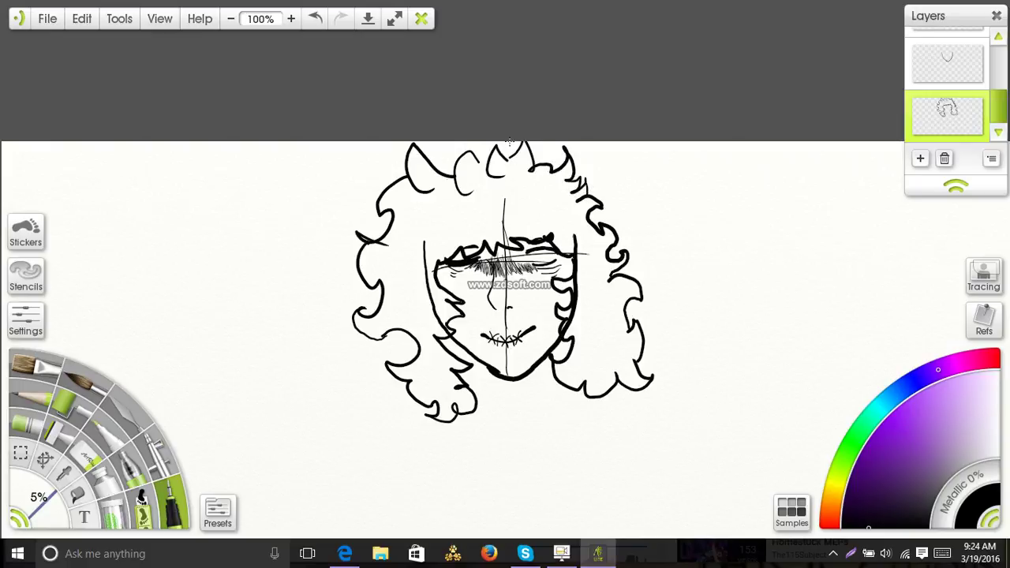
# Undo all the hair strokes on the new layer, leaving only the face.
pyautogui.click(315, 18)
pyautogui.click(316, 18)
pyautogui.click(317, 19)
pyautogui.click(318, 20)
pyautogui.click(317, 19)
pyautogui.click(317, 19)
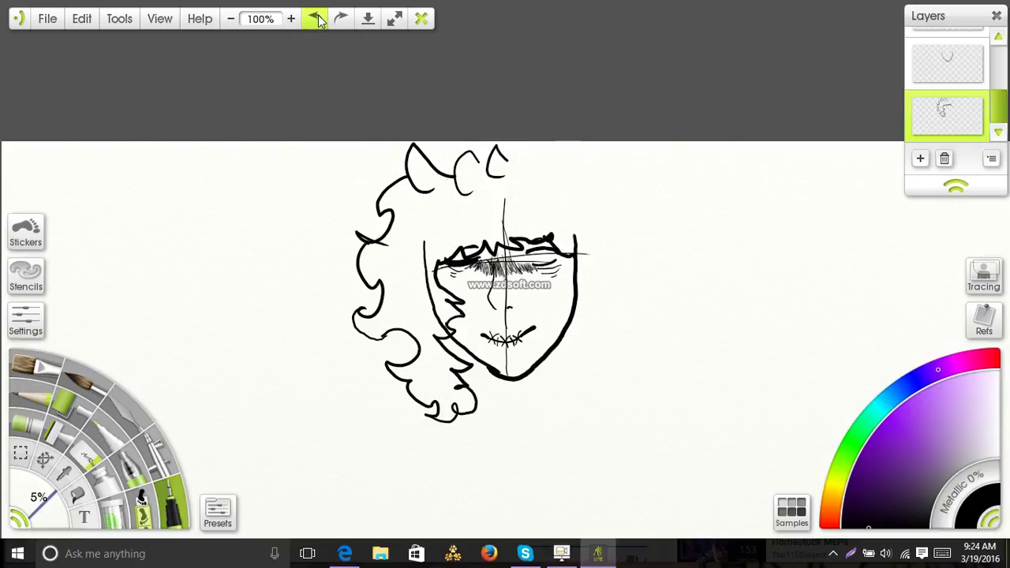
pyautogui.click(317, 19)
pyautogui.click(316, 19)
pyautogui.click(316, 20)
pyautogui.click(316, 18)
pyautogui.click(316, 18)
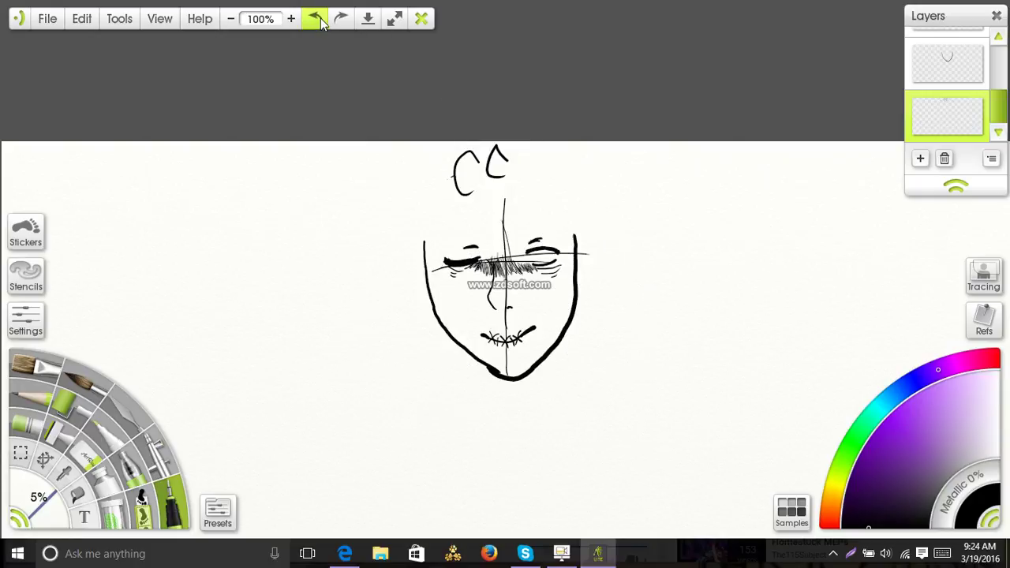
pyautogui.click(318, 17)
pyautogui.click(319, 17)
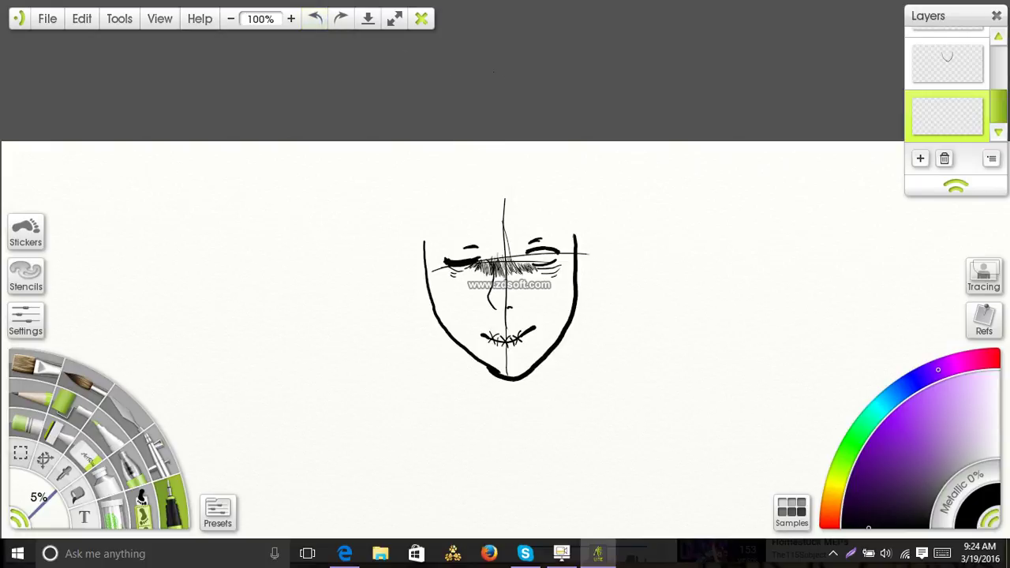
# Draw a fuller curly hair outline down both sides of the head, with jagged bangs over the forehead and curls along both cheeks.
pyautogui.moveTo(432, 139)
pyautogui.mouseDown()
pyautogui.moveTo(402, 146)
pyautogui.moveTo(423, 166)
pyautogui.moveTo(384, 146)
pyautogui.moveTo(413, 163)
pyautogui.moveTo(401, 202)
pyautogui.moveTo(373, 209)
pyautogui.moveTo(398, 234)
pyautogui.moveTo(383, 225)
pyautogui.moveTo(372, 295)
pyautogui.moveTo(400, 296)
pyautogui.moveTo(400, 328)
pyautogui.moveTo(380, 318)
pyautogui.moveTo(420, 374)
pyautogui.moveTo(413, 392)
pyautogui.moveTo(475, 359)
pyautogui.moveTo(455, 314)
pyautogui.mouseUp()
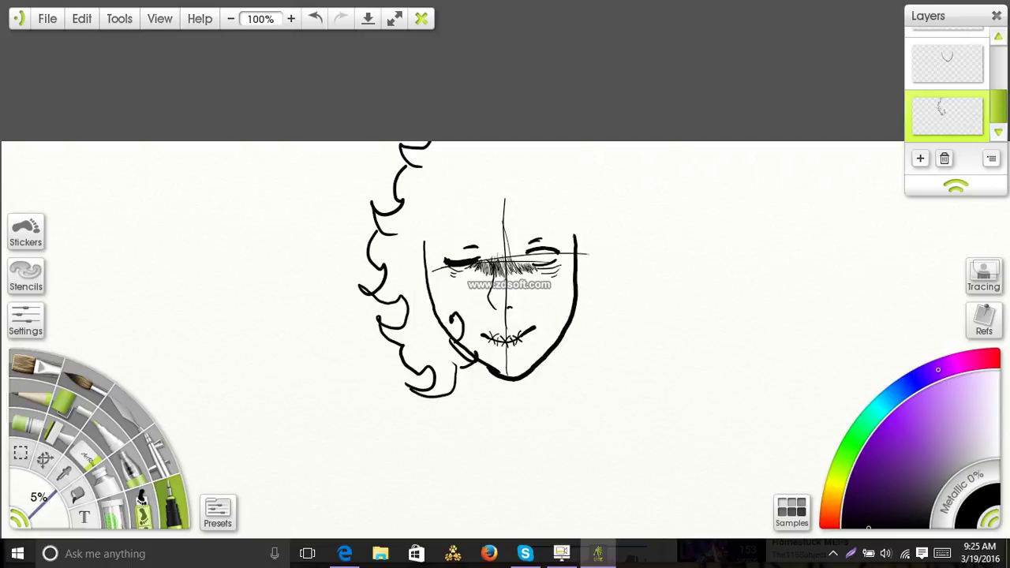
pyautogui.click(315, 19)
pyautogui.moveTo(452, 339)
pyautogui.mouseDown()
pyautogui.moveTo(471, 316)
pyautogui.moveTo(437, 284)
pyautogui.moveTo(436, 247)
pyautogui.moveTo(484, 248)
pyautogui.moveTo(502, 240)
pyautogui.moveTo(497, 229)
pyautogui.moveTo(517, 247)
pyautogui.moveTo(525, 231)
pyautogui.moveTo(544, 240)
pyautogui.moveTo(554, 227)
pyautogui.moveTo(584, 252)
pyautogui.mouseUp()
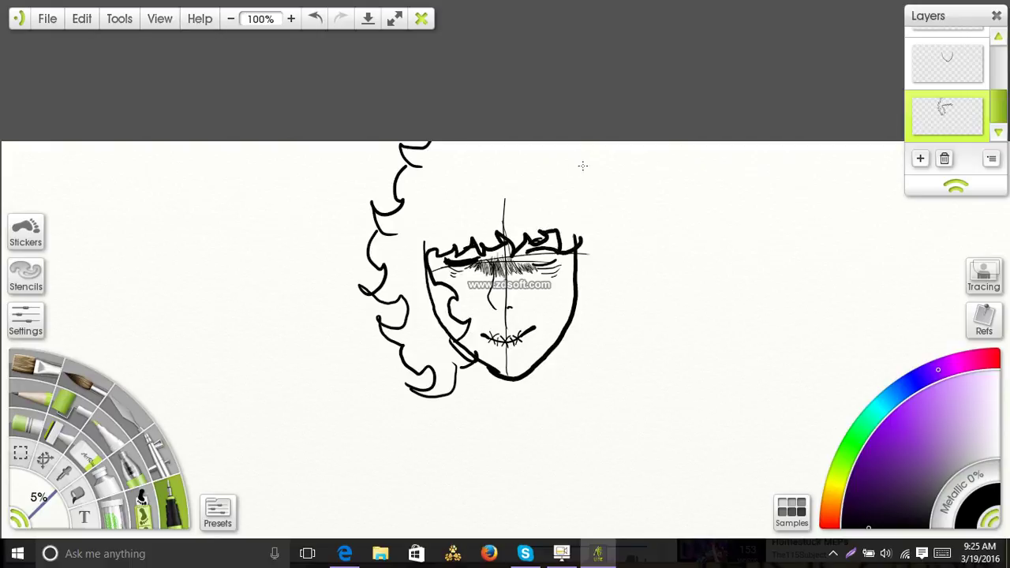
pyautogui.moveTo(545, 144)
pyautogui.mouseDown()
pyautogui.moveTo(563, 164)
pyautogui.moveTo(585, 149)
pyautogui.moveTo(612, 194)
pyautogui.moveTo(611, 221)
pyautogui.moveTo(636, 225)
pyautogui.moveTo(620, 275)
pyautogui.moveTo(652, 283)
pyautogui.moveTo(626, 325)
pyautogui.moveTo(639, 338)
pyautogui.moveTo(620, 352)
pyautogui.moveTo(630, 377)
pyautogui.moveTo(597, 383)
pyautogui.moveTo(606, 408)
pyautogui.moveTo(577, 403)
pyautogui.moveTo(547, 325)
pyautogui.moveTo(572, 321)
pyautogui.moveTo(575, 252)
pyautogui.mouseUp()
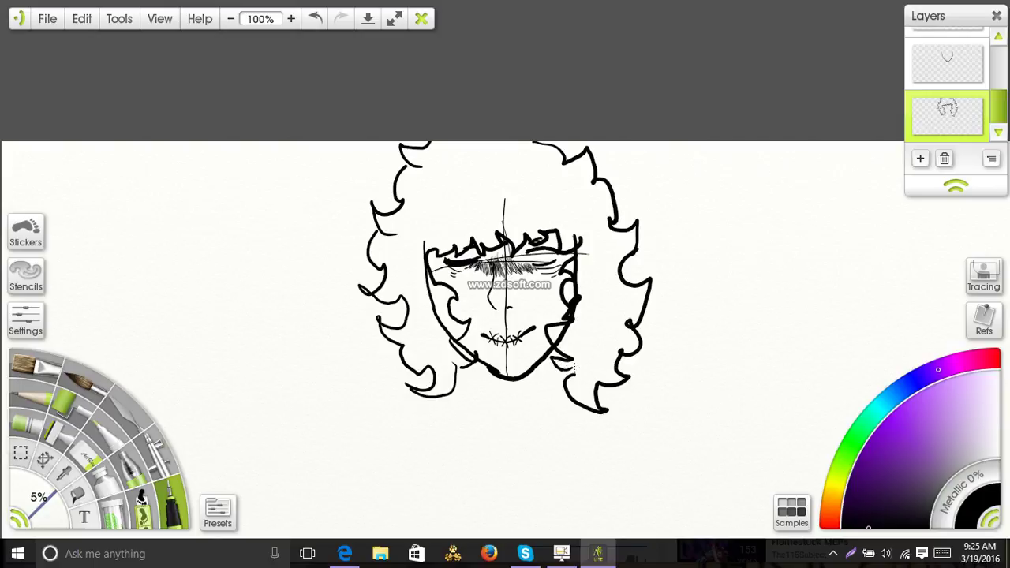
pyautogui.moveTo(656, 303)
pyautogui.mouseDown()
pyautogui.moveTo(656, 174)
pyautogui.moveTo(714, 242)
pyautogui.mouseUp()
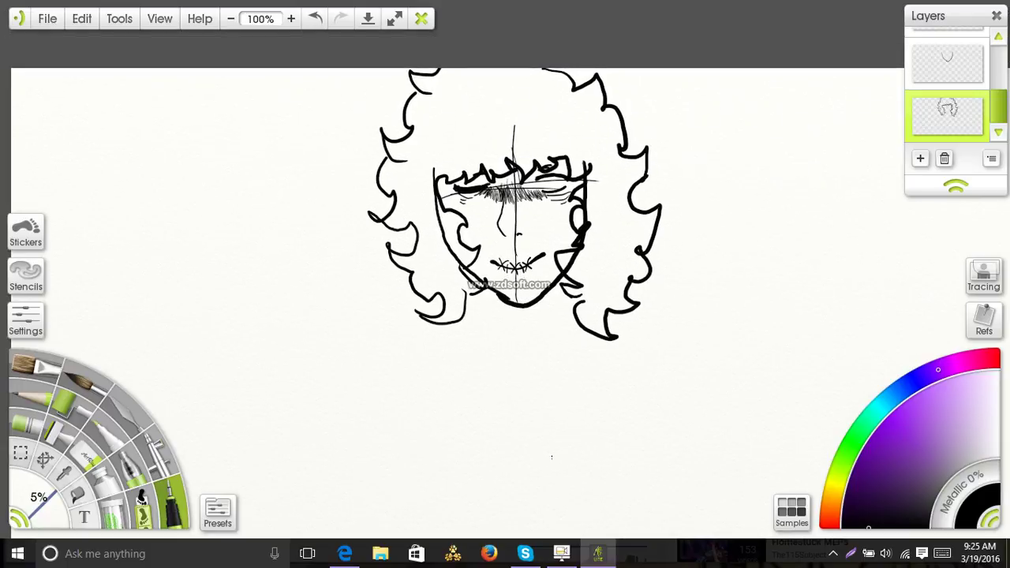
# Switch to the Edge browser, search the web for "kurlos" in a new tab and open the image of the horned skeleton-suited character.
pyautogui.click(345, 554)
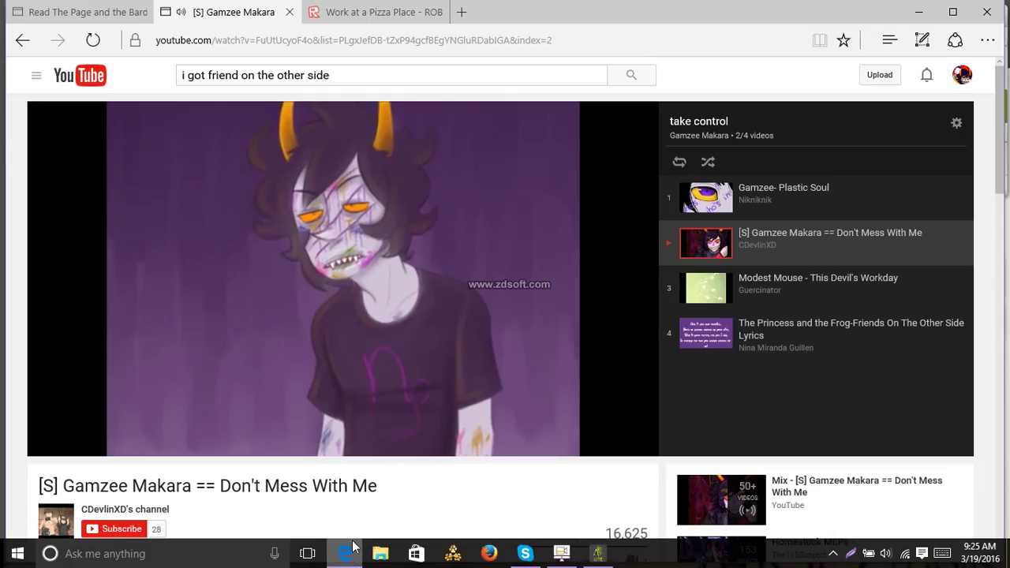
pyautogui.click(472, 17)
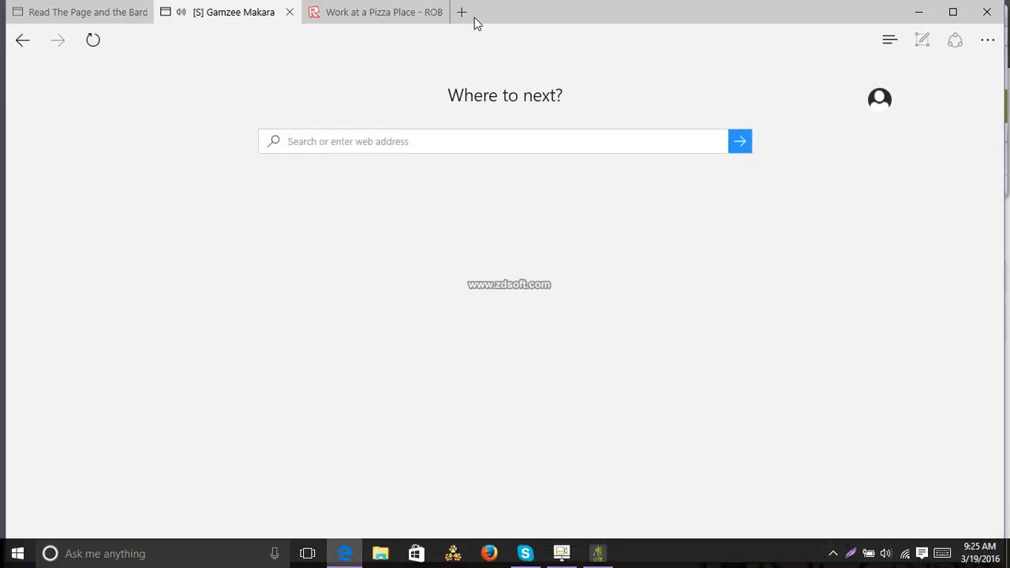
pyautogui.write('kurlos')
pyautogui.press('Return')
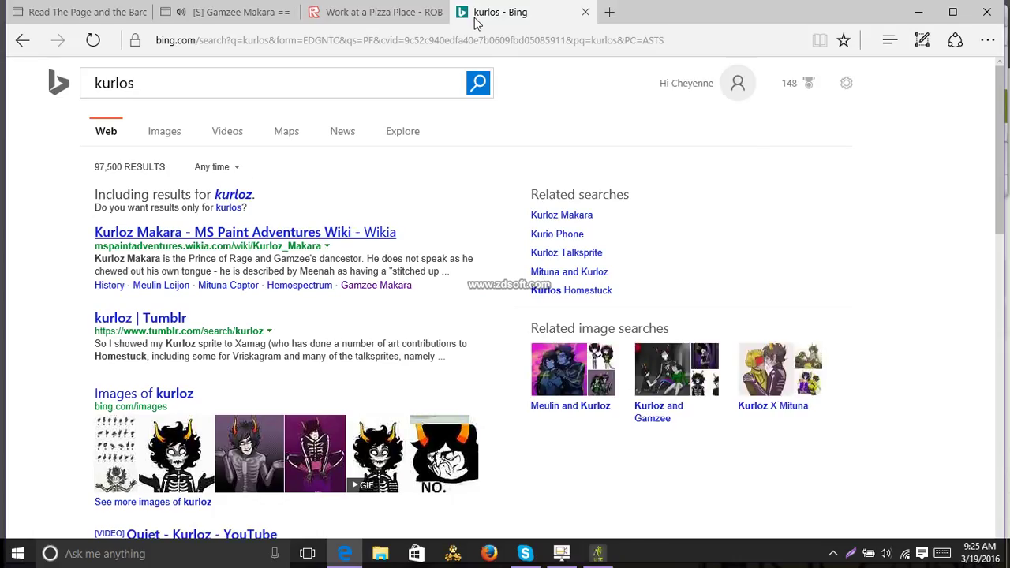
pyautogui.moveTo(377, 454)
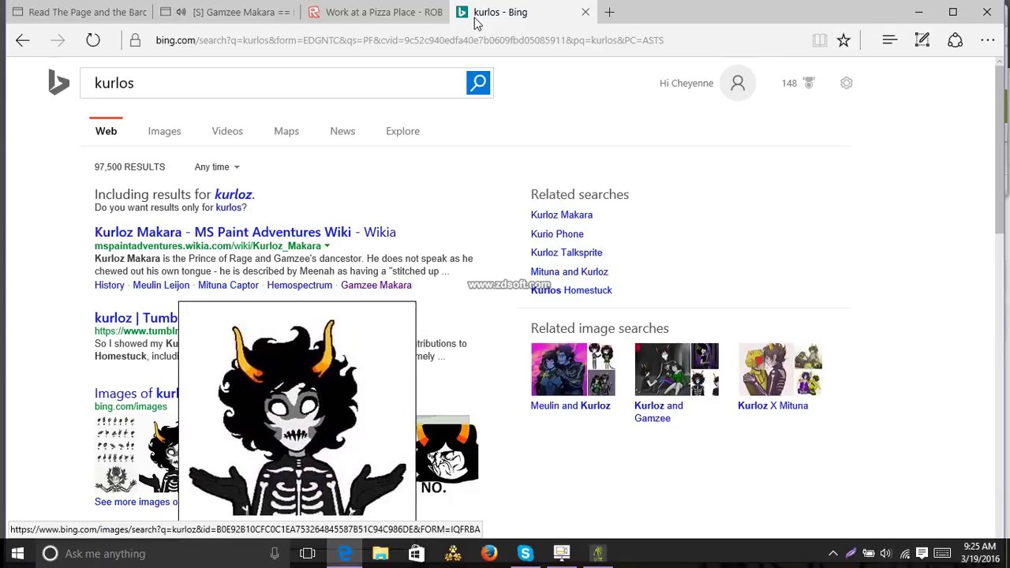
pyautogui.click(291, 454)
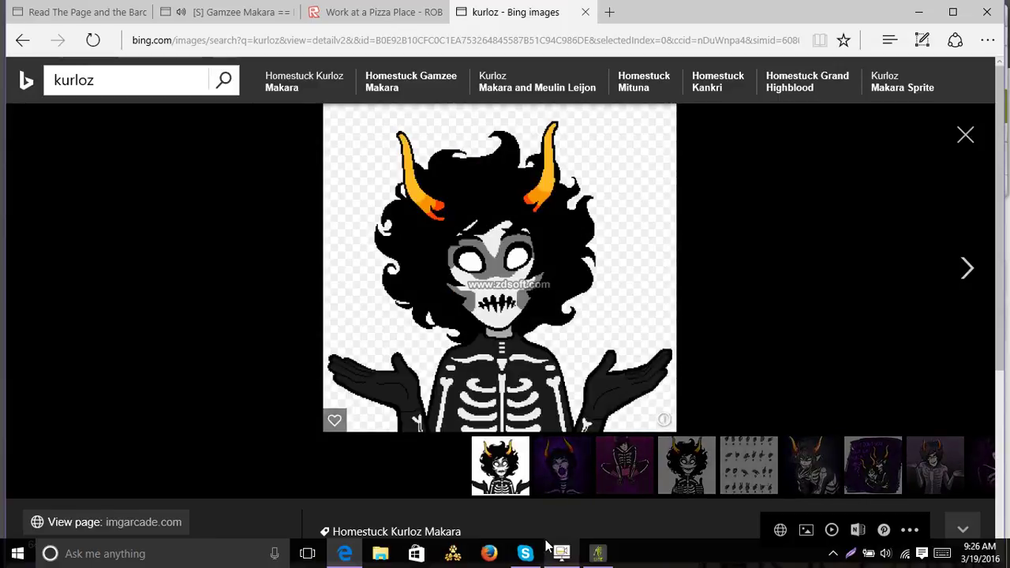
# Switch back to ArtRage Lite and add a new layer below the hair layer.
pyautogui.moveTo(558, 550)
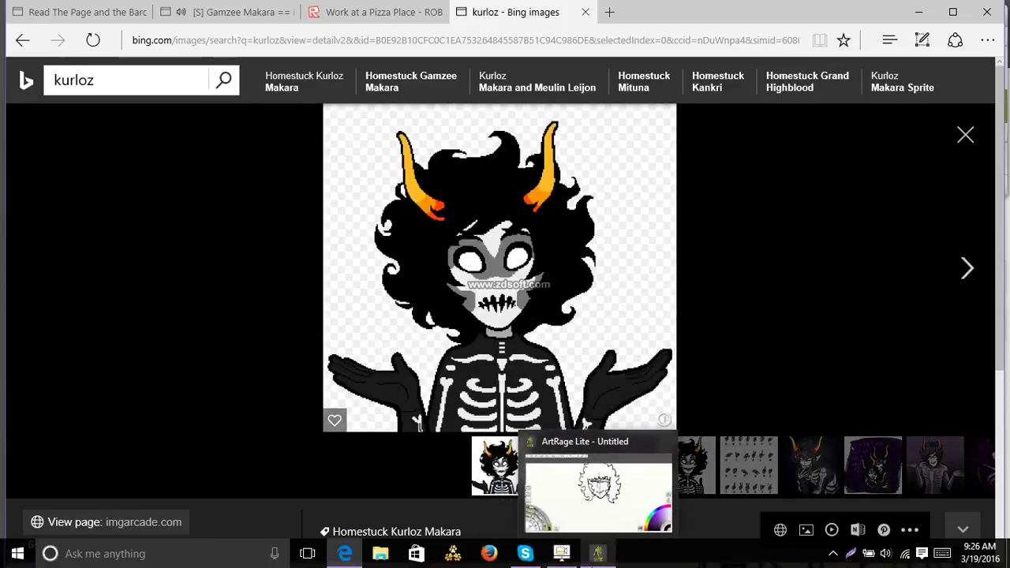
pyautogui.click(598, 553)
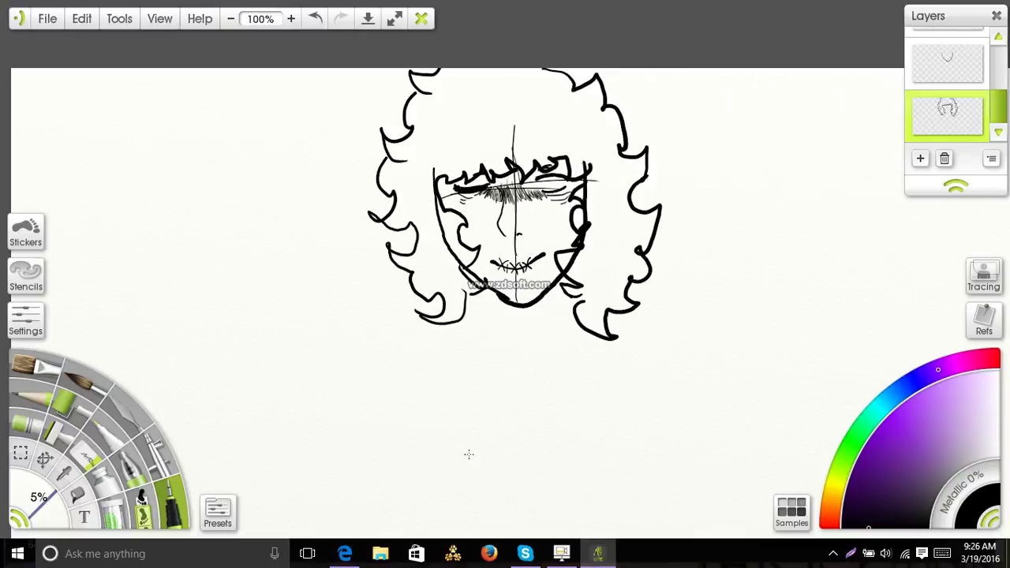
pyautogui.click(599, 554)
pyautogui.click(598, 556)
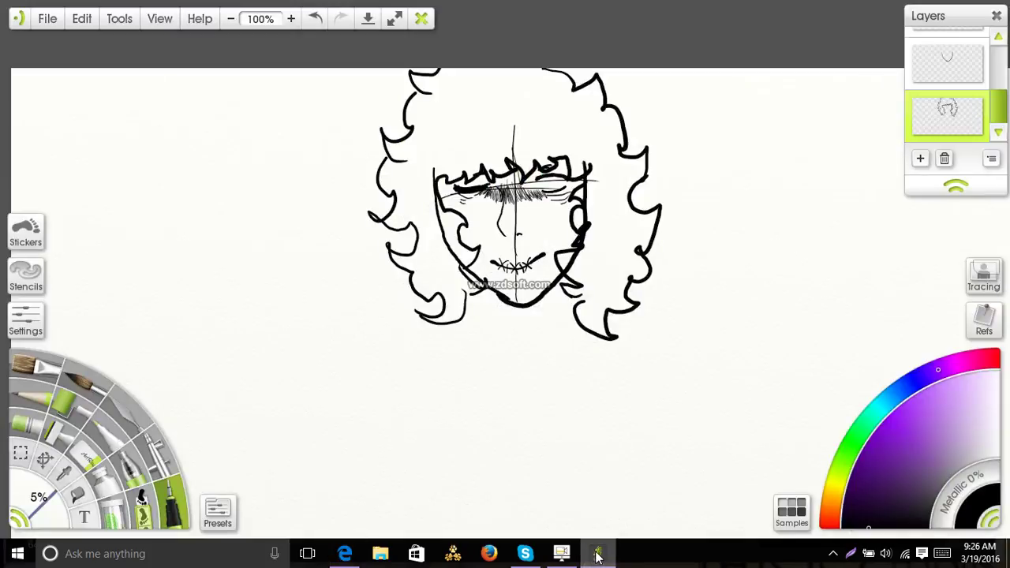
pyautogui.click(920, 159)
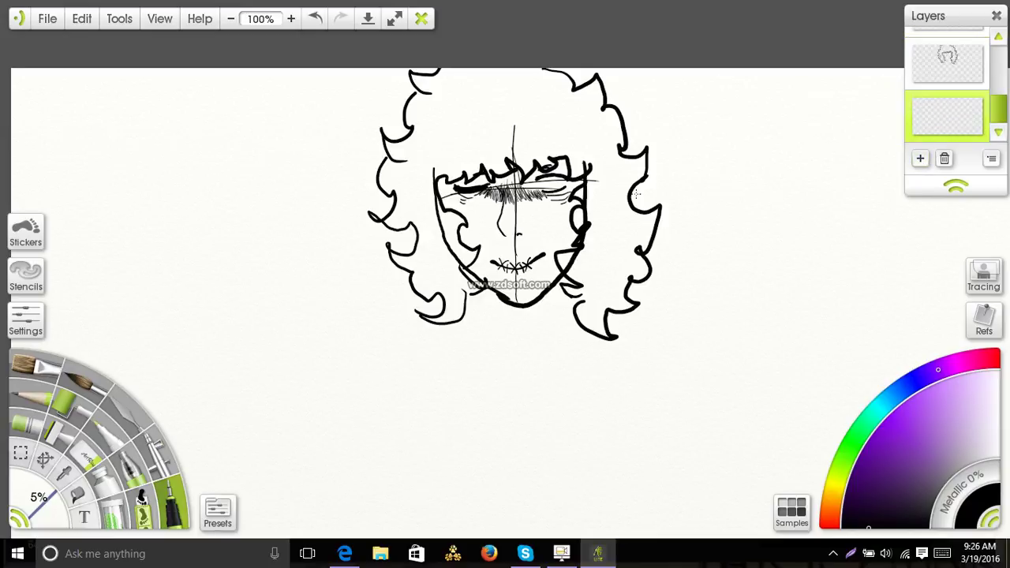
# Draw two curved horn bases on the new layer, one rising from the hair on each side of the head.
pyautogui.moveTo(591, 228); pyautogui.dragTo(589, 310)
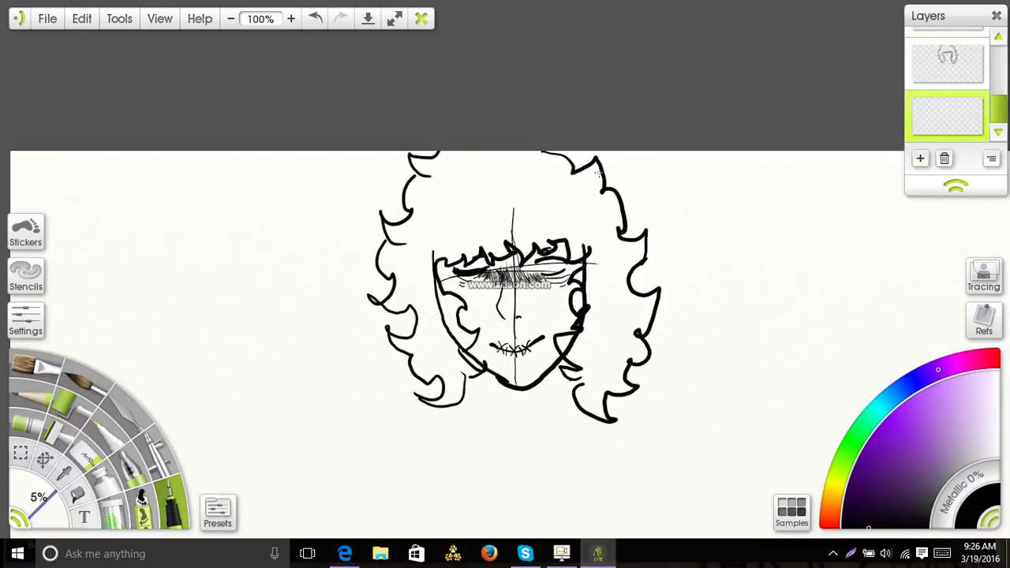
pyautogui.moveTo(574, 168); pyautogui.dragTo(586, 154)
pyautogui.moveTo(624, 202); pyautogui.dragTo(631, 160)
pyautogui.moveTo(406, 192)
pyautogui.mouseDown()
pyautogui.moveTo(375, 170)
pyautogui.moveTo(366, 148)
pyautogui.mouseUp()
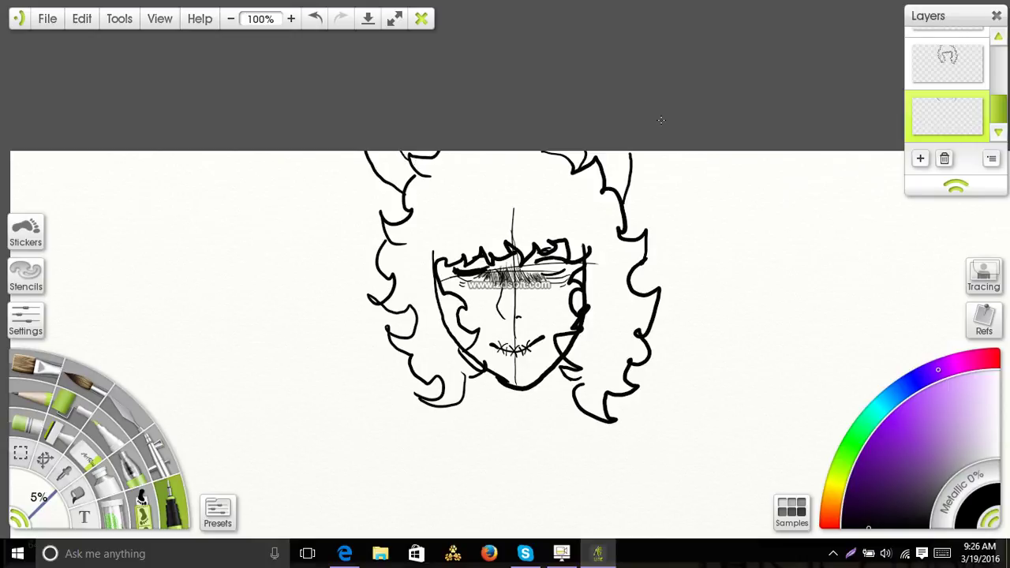
pyautogui.moveTo(591, 299); pyautogui.dragTo(598, 206)
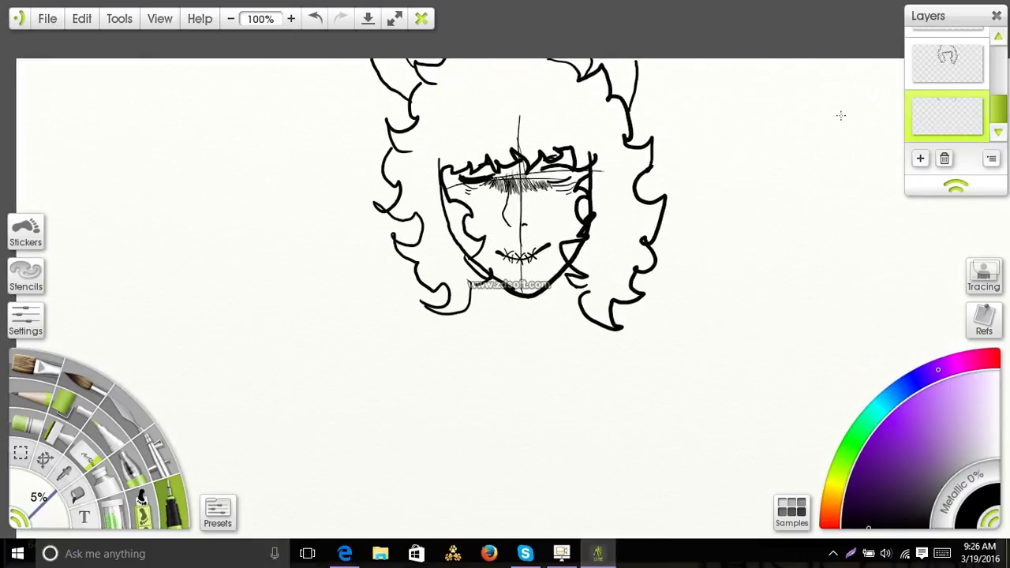
# Add a new layer above the hair layer and draw both sides of the neck, flaring outward and converging toward the chest.
pyautogui.moveTo(992, 98); pyautogui.dragTo(999, 85)
pyautogui.click(955, 110)
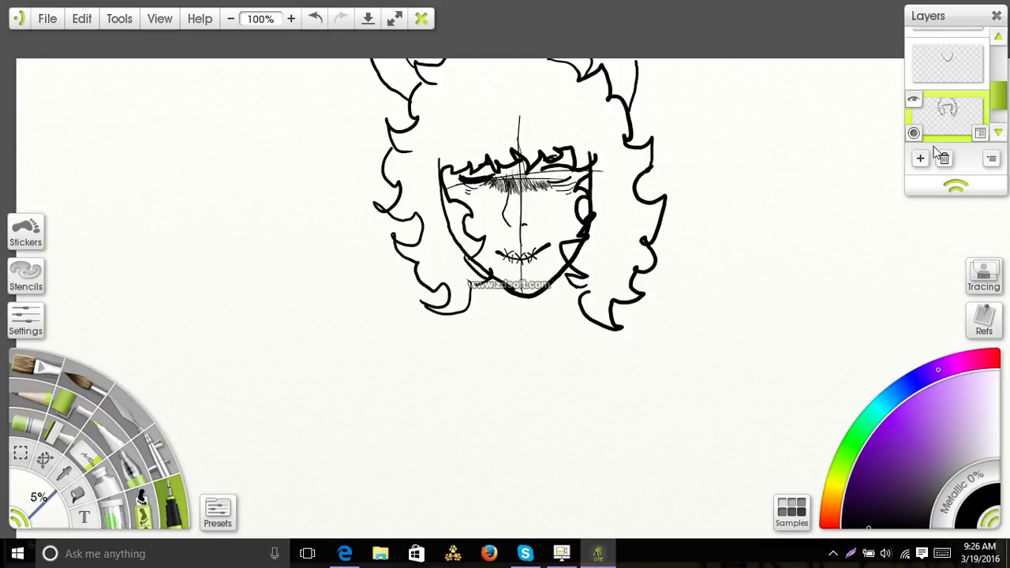
pyautogui.click(920, 160)
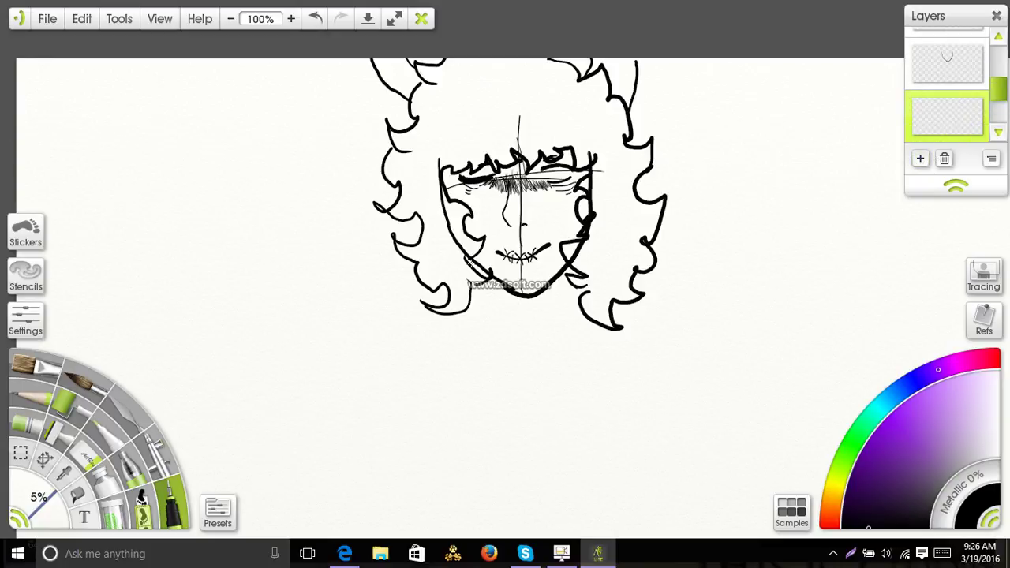
pyautogui.moveTo(469, 261)
pyautogui.mouseDown()
pyautogui.moveTo(486, 304)
pyautogui.moveTo(473, 347)
pyautogui.moveTo(521, 386)
pyautogui.mouseUp()
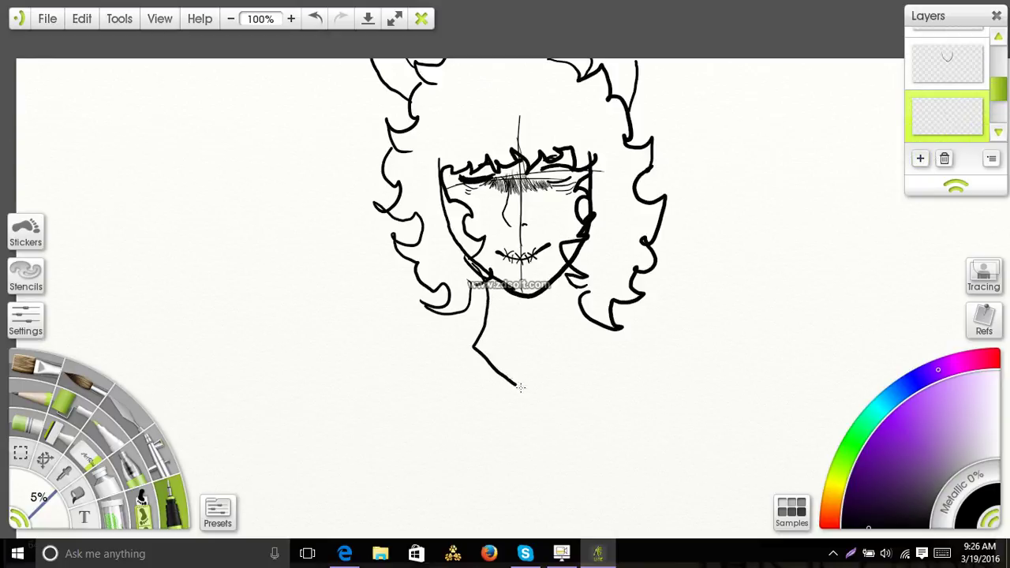
pyautogui.moveTo(565, 271)
pyautogui.mouseDown()
pyautogui.moveTo(557, 336)
pyautogui.moveTo(570, 365)
pyautogui.moveTo(544, 391)
pyautogui.mouseUp()
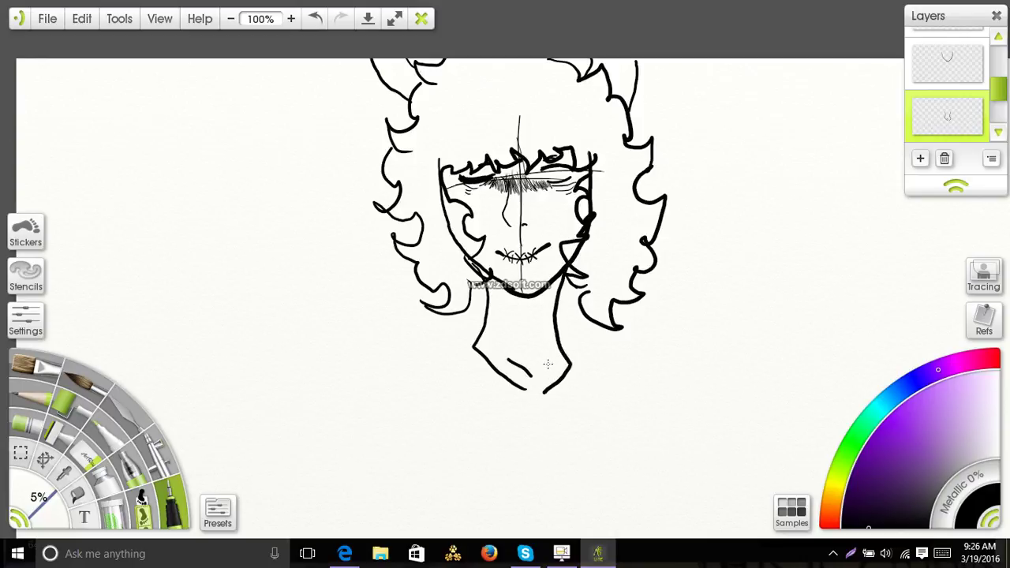
# Check the character reference image in Edge, return to ArtRage Lite and undo the two short collarbone strokes.
pyautogui.click(600, 552)
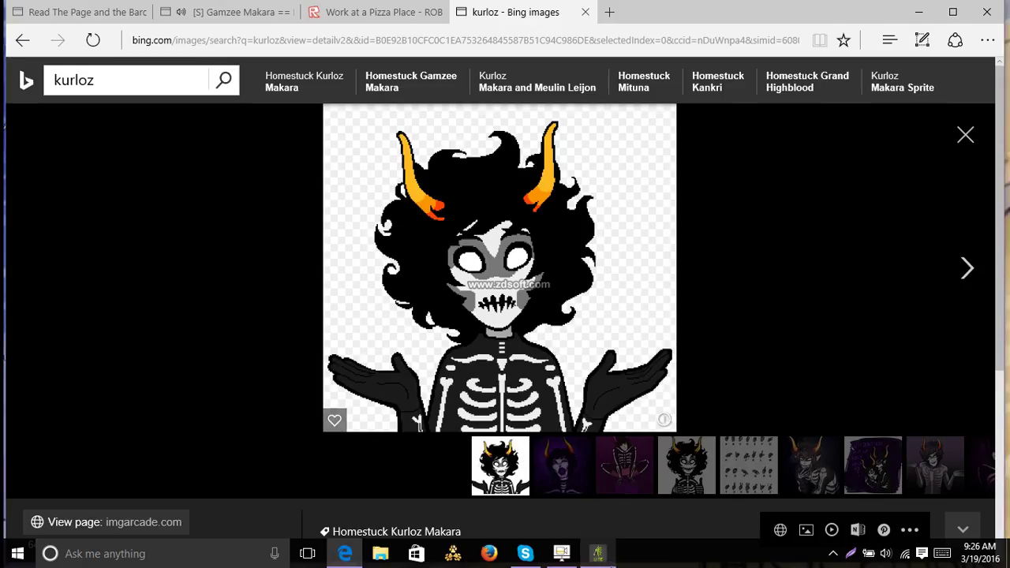
pyautogui.click(599, 553)
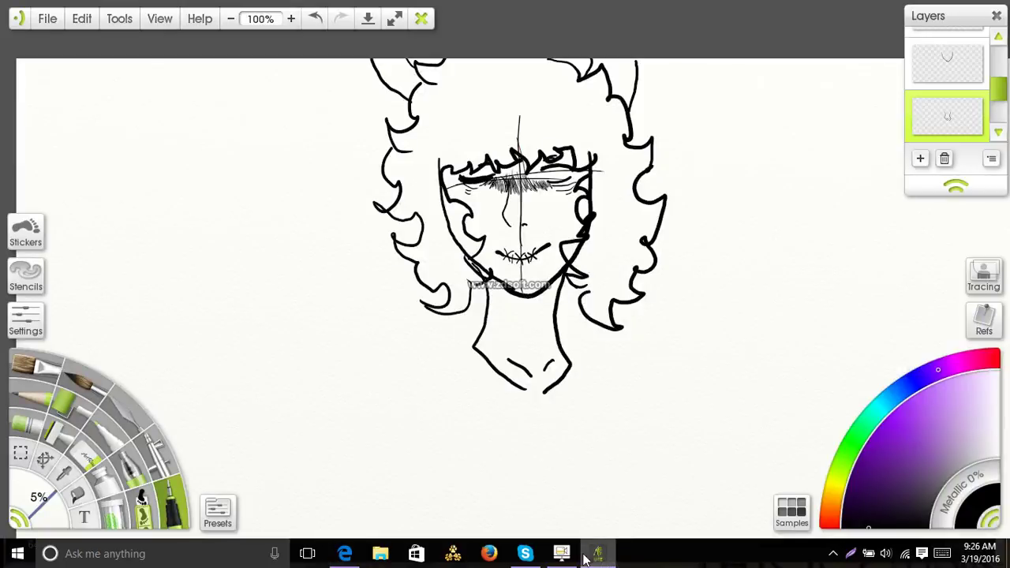
pyautogui.click(315, 18)
pyautogui.click(315, 18)
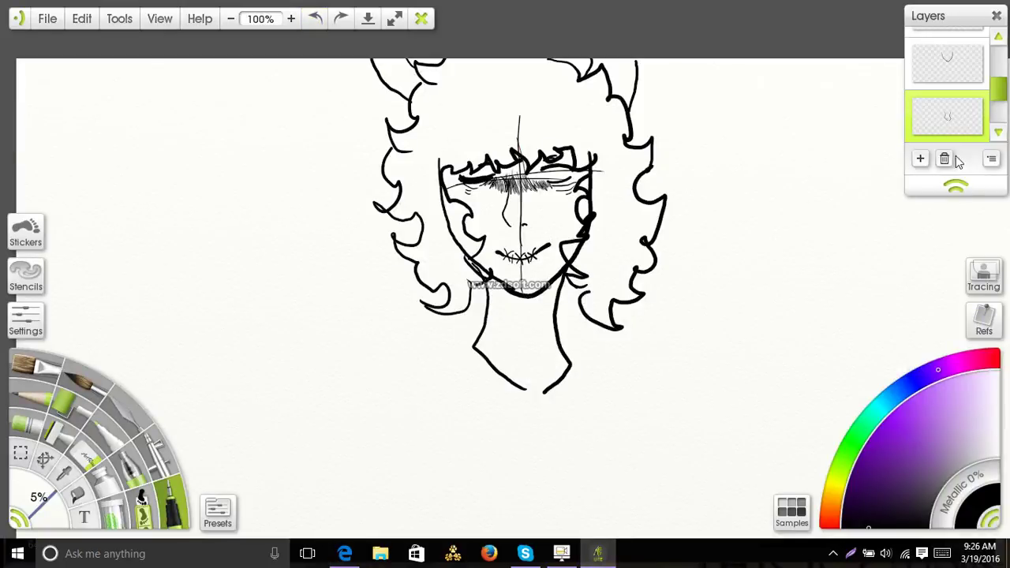
# Add another layer and draw a loose, folded collar wrapping around the neck, with angular outer sides meeting toward the chest.
pyautogui.click(920, 159)
pyautogui.moveTo(485, 317); pyautogui.dragTo(518, 323)
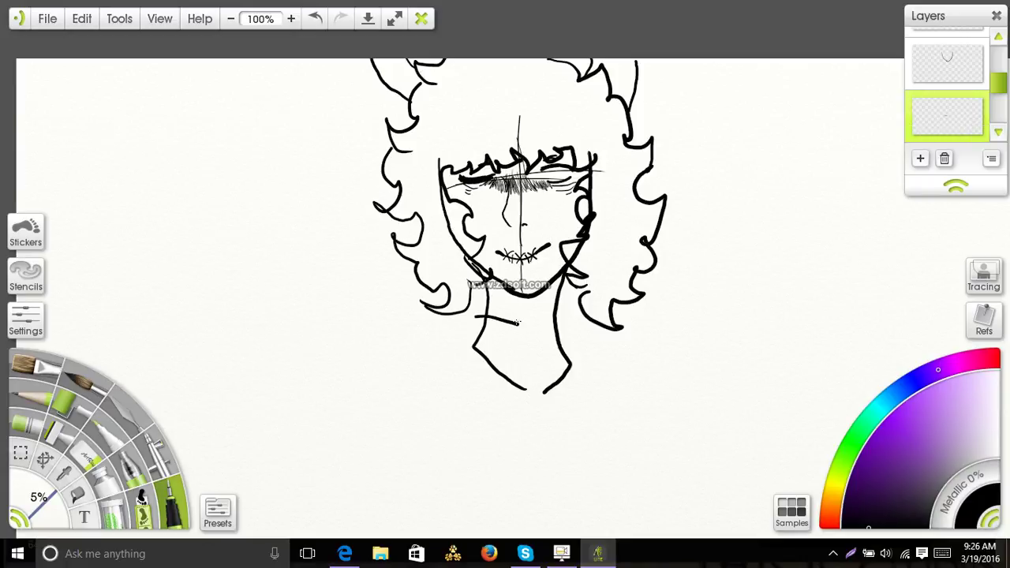
pyautogui.click(315, 18)
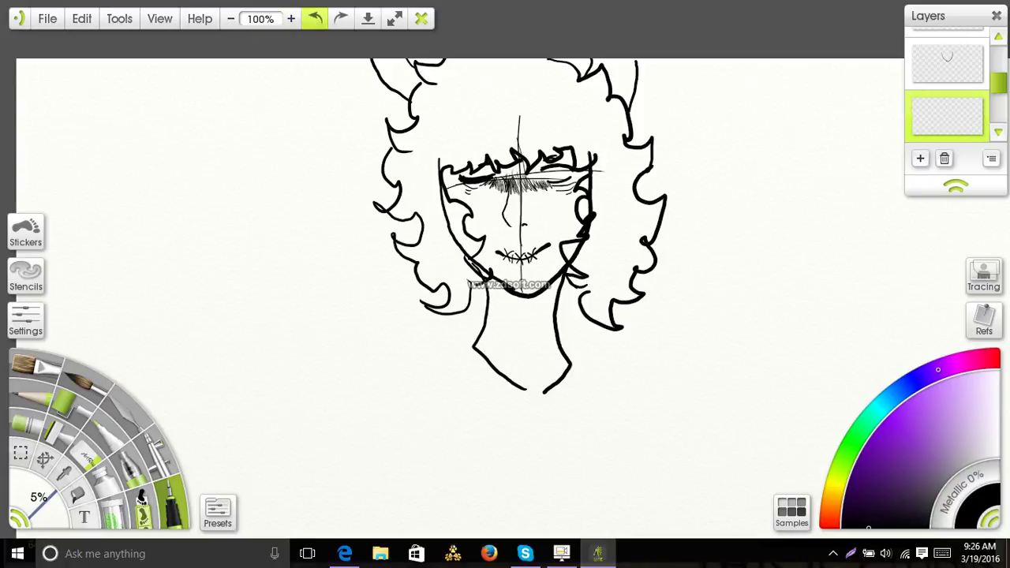
pyautogui.moveTo(484, 315)
pyautogui.mouseDown()
pyautogui.moveTo(542, 341)
pyautogui.moveTo(527, 338)
pyautogui.moveTo(572, 329)
pyautogui.moveTo(592, 365)
pyautogui.mouseUp()
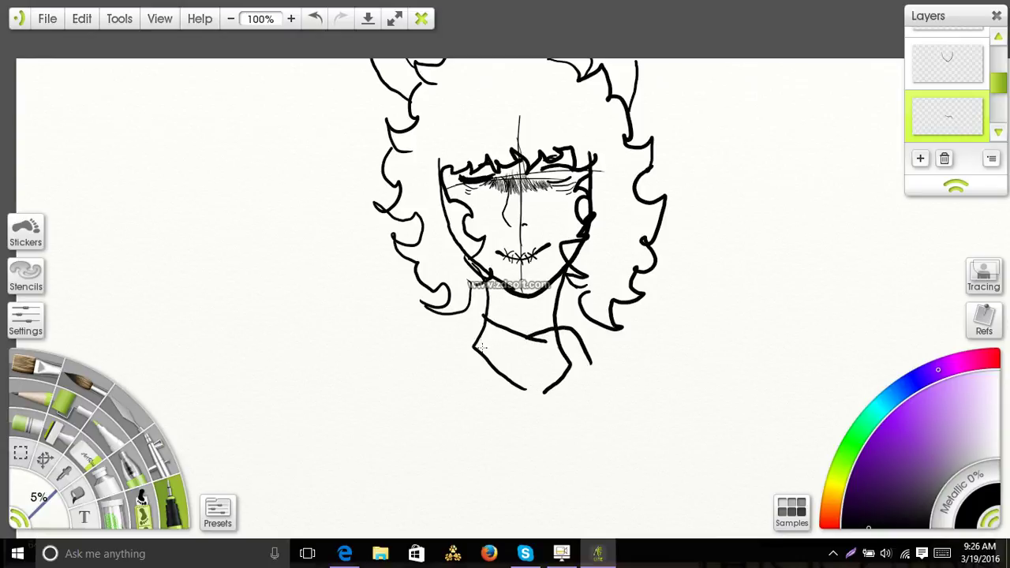
pyautogui.moveTo(484, 315)
pyautogui.mouseDown()
pyautogui.moveTo(471, 360)
pyautogui.moveTo(483, 366)
pyautogui.moveTo(468, 359)
pyautogui.moveTo(456, 389)
pyautogui.moveTo(532, 424)
pyautogui.mouseUp()
pyautogui.moveTo(602, 366); pyautogui.dragTo(565, 420)
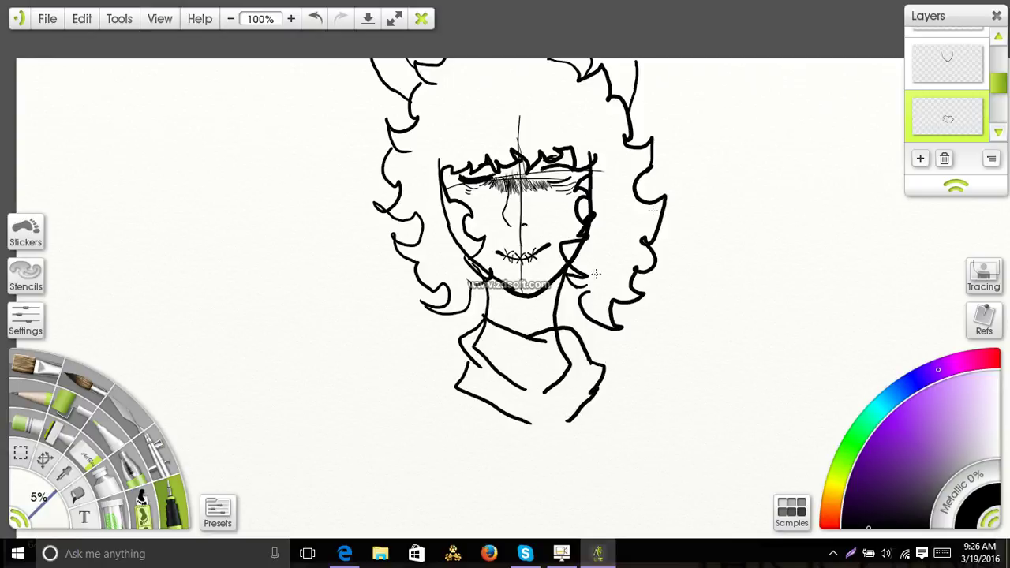
# Erase the neck lines inside the collar on the neck layer, and add two thin pen lines along the throat.
pyautogui.moveTo(998, 82); pyautogui.dragTo(999, 97)
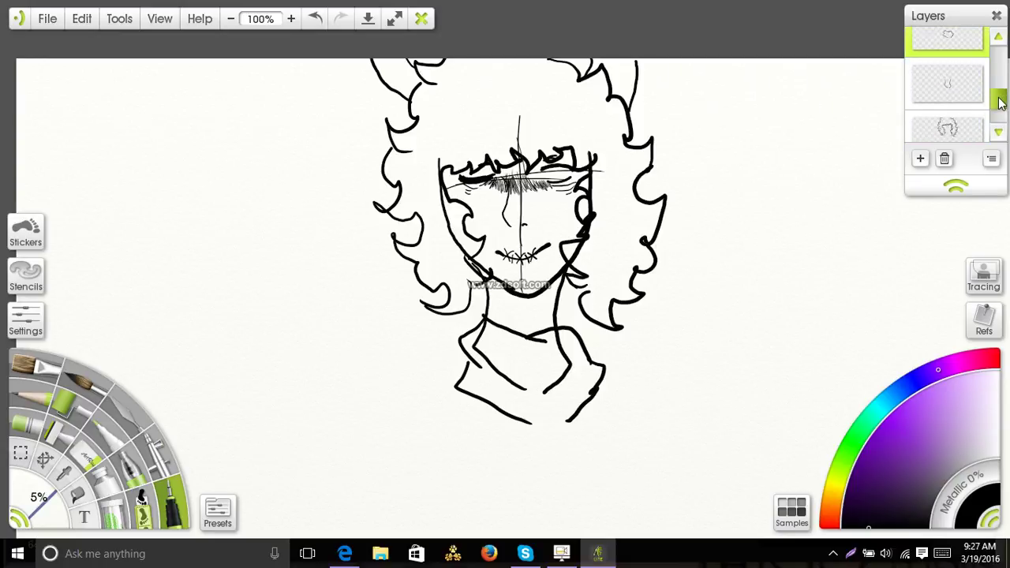
pyautogui.click(970, 93)
pyautogui.click(88, 451)
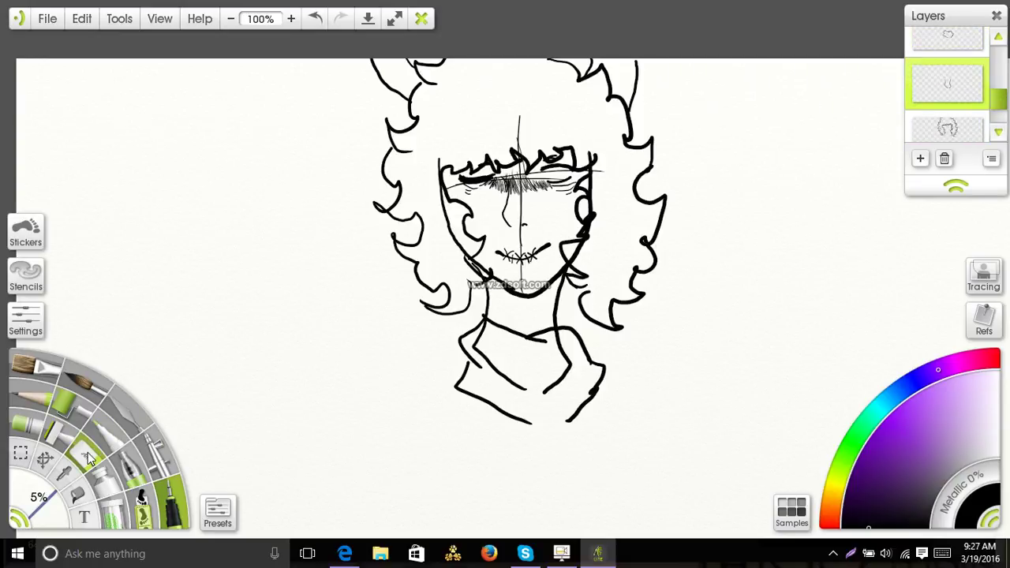
pyautogui.moveTo(488, 368)
pyautogui.mouseDown()
pyautogui.moveTo(522, 384)
pyautogui.moveTo(533, 400)
pyautogui.moveTo(477, 336)
pyautogui.mouseUp()
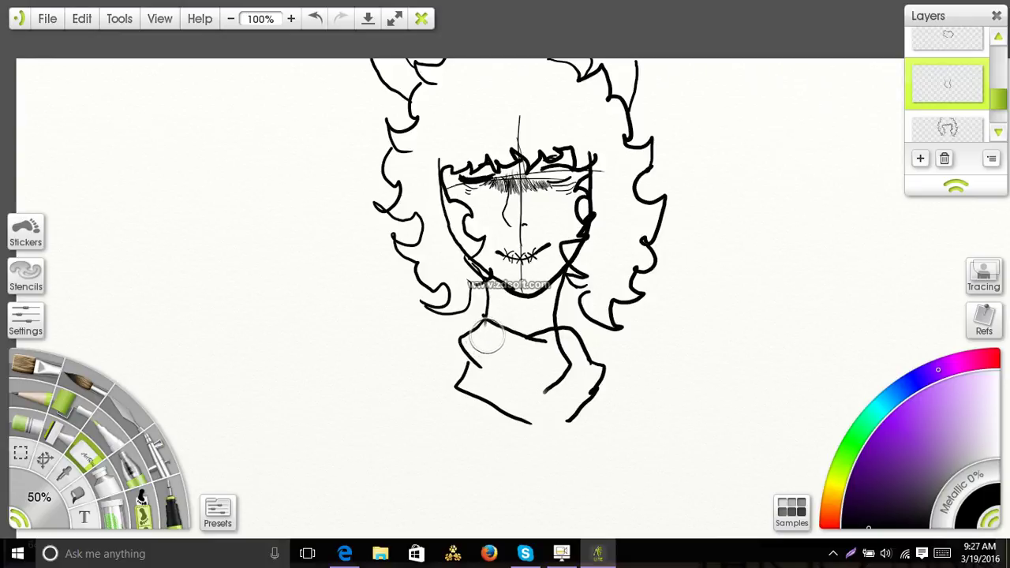
pyautogui.hotkey('ctrl', 'z')
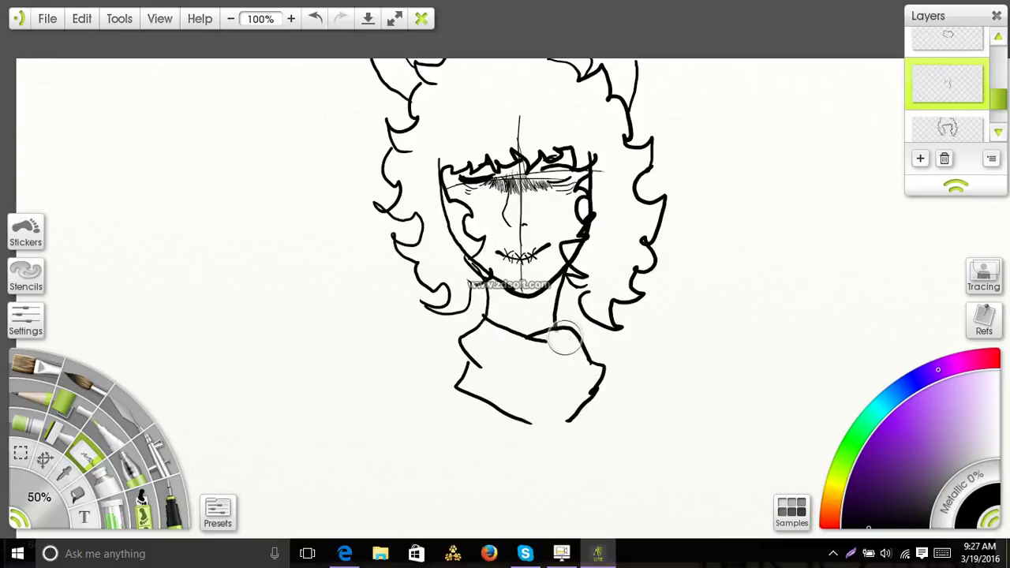
pyautogui.click(170, 501)
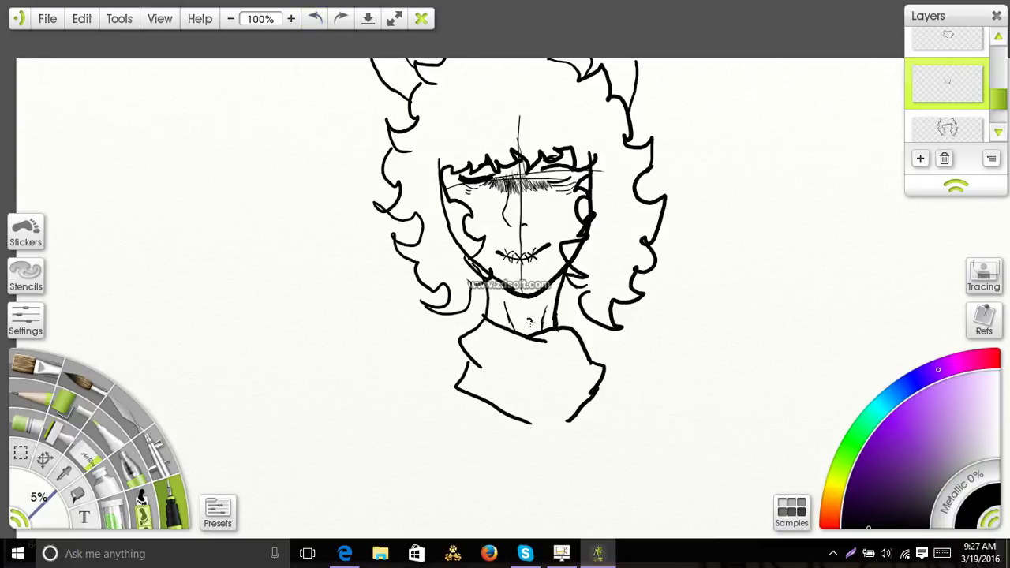
pyautogui.click(315, 20)
# Add a new layer above the facial features layer and choose a neutral gray for the pen.
pyautogui.moveTo(996, 98); pyautogui.dragTo(1001, 69)
pyautogui.click(919, 159)
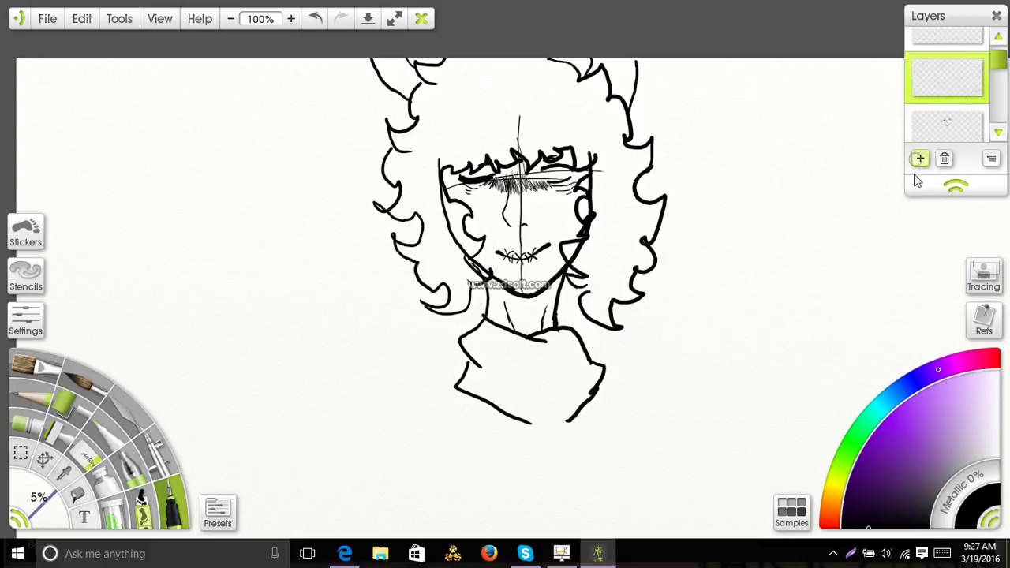
pyautogui.click(925, 483)
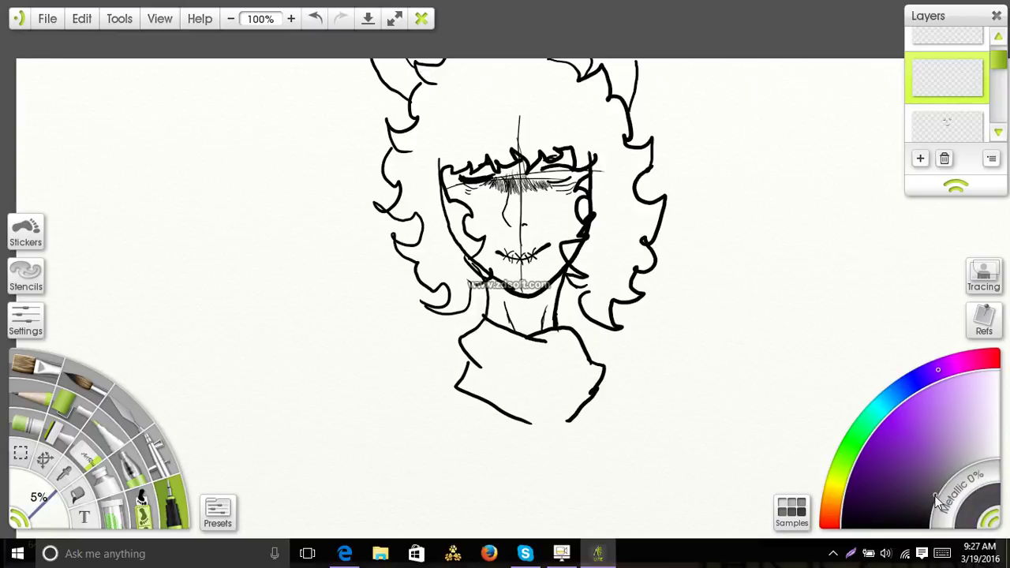
pyautogui.moveTo(932, 489); pyautogui.dragTo(946, 487)
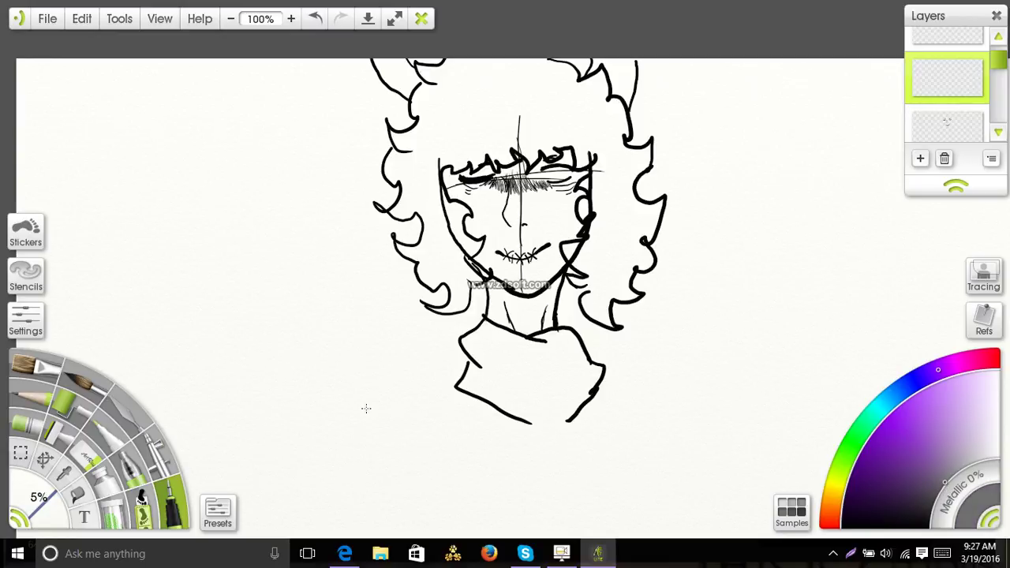
# Move the new empty layer below the horn layer, check the face markings in the Edge reference image and return to ArtRage Lite.
pyautogui.click(292, 18)
pyautogui.click(292, 18)
pyautogui.click(292, 18)
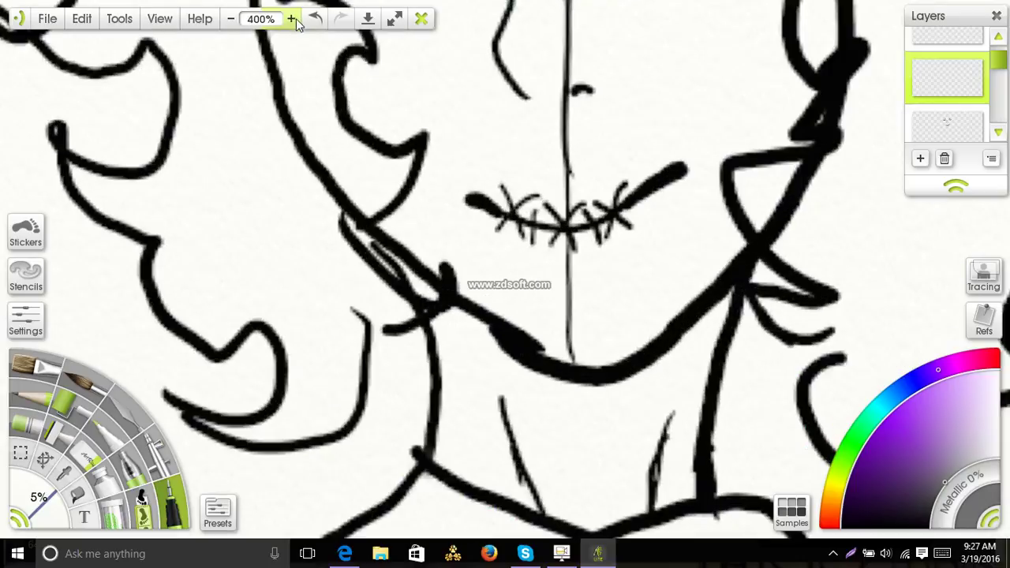
pyautogui.click(291, 18)
pyautogui.moveTo(637, 305)
pyautogui.mouseDown()
pyautogui.moveTo(591, 436)
pyautogui.moveTo(531, 503)
pyautogui.mouseUp()
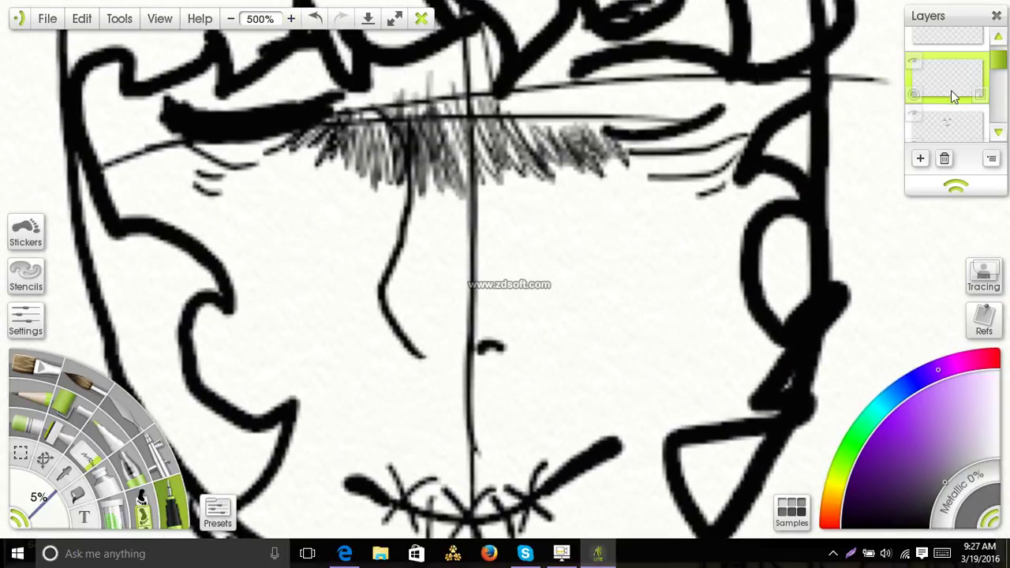
pyautogui.moveTo(951, 93); pyautogui.dragTo(950, 131)
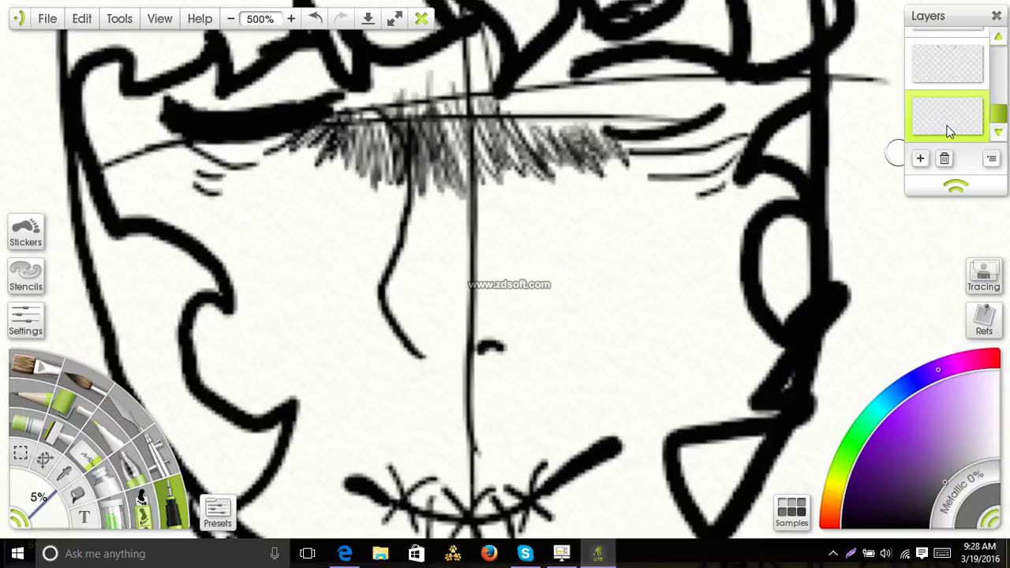
pyautogui.click(347, 554)
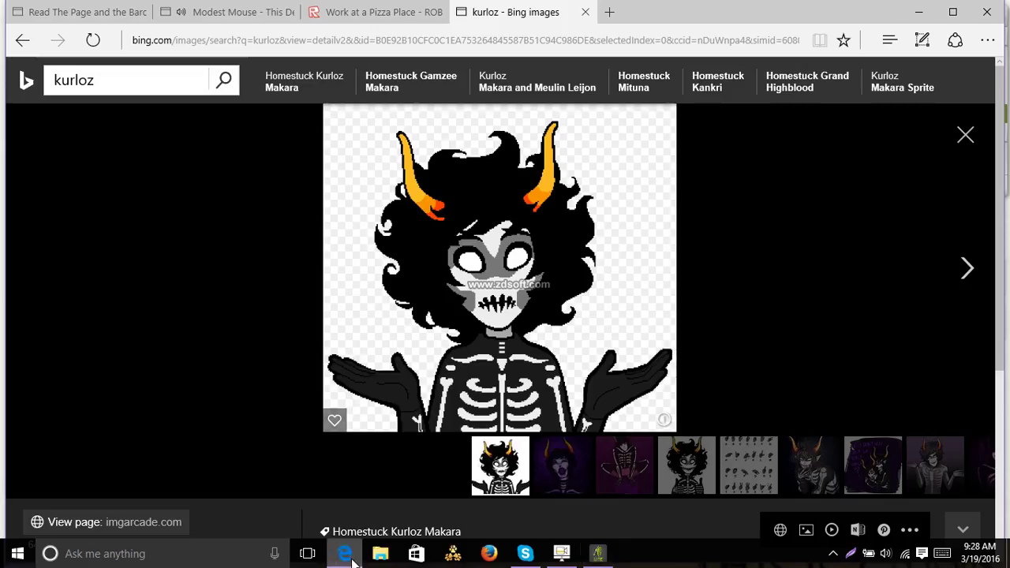
pyautogui.click(597, 556)
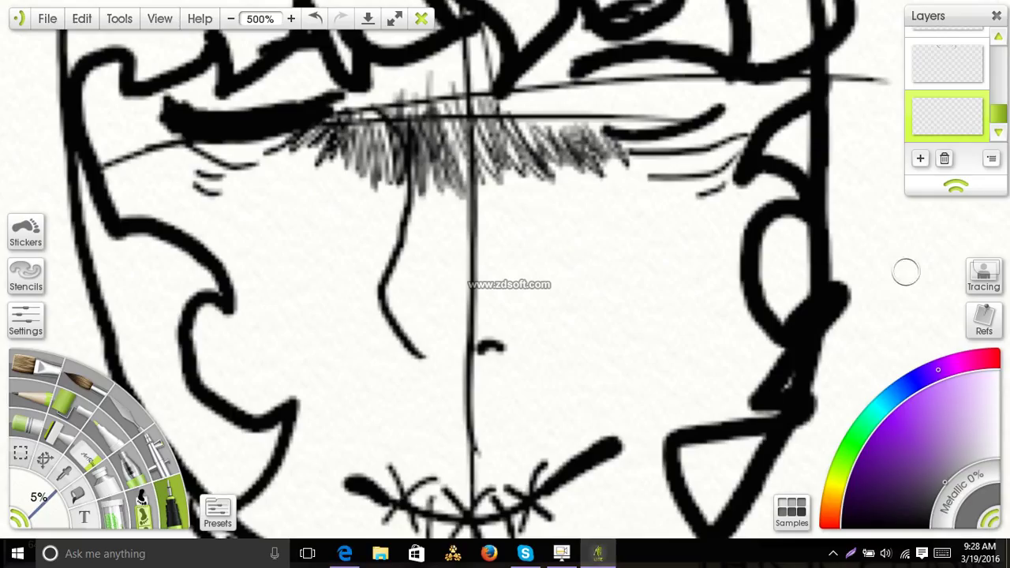
# Move the gray marking layer directly below the facial features layer and try a gray contour down one cheek.
pyautogui.moveTo(1001, 110); pyautogui.dragTo(964, 103)
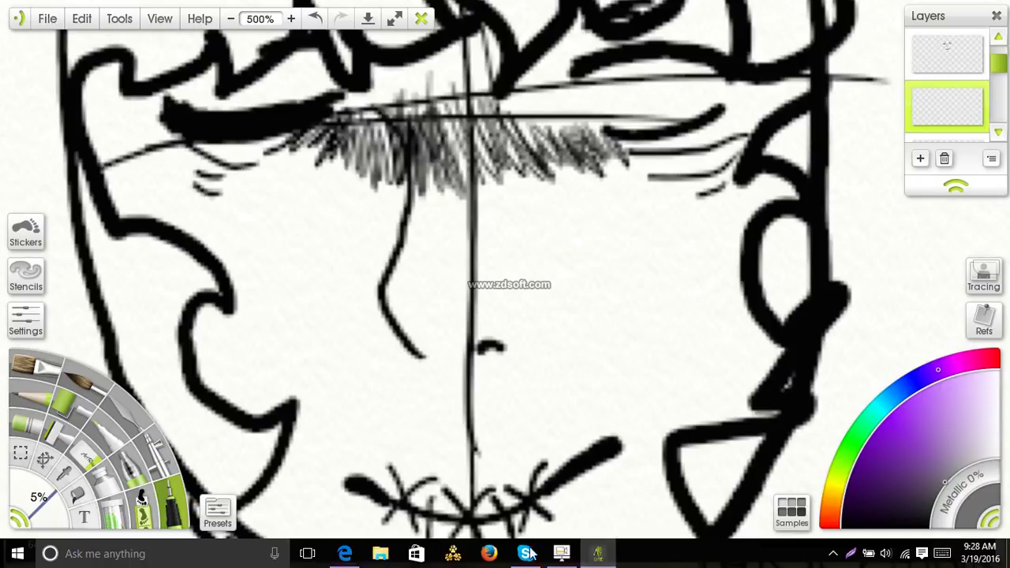
pyautogui.click(599, 554)
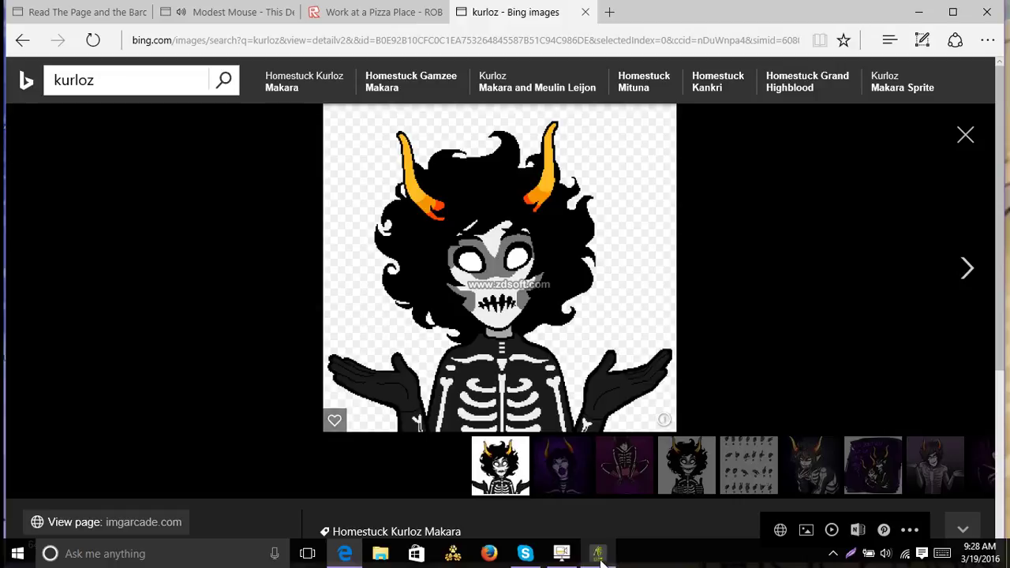
pyautogui.click(598, 555)
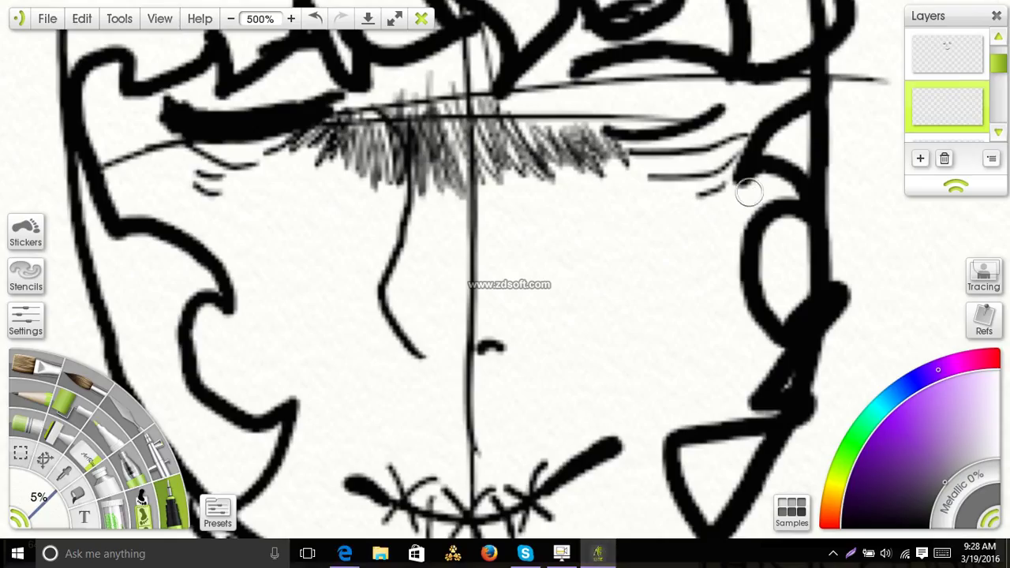
pyautogui.moveTo(773, 185)
pyautogui.mouseDown()
pyautogui.moveTo(643, 273)
pyautogui.moveTo(636, 320)
pyautogui.moveTo(649, 369)
pyautogui.moveTo(668, 416)
pyautogui.moveTo(686, 427)
pyautogui.mouseUp()
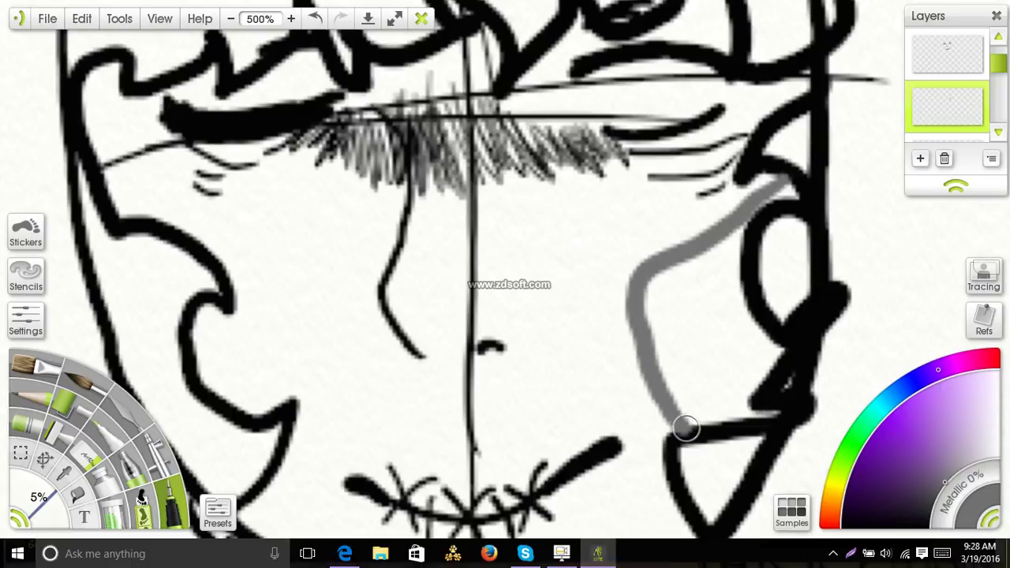
pyautogui.click(315, 19)
# Place the gray marking layer below the horn layer and draw curved gray contours down both cheeks, from the hair to the jaw.
pyautogui.moveTo(948, 109); pyautogui.dragTo(920, 292)
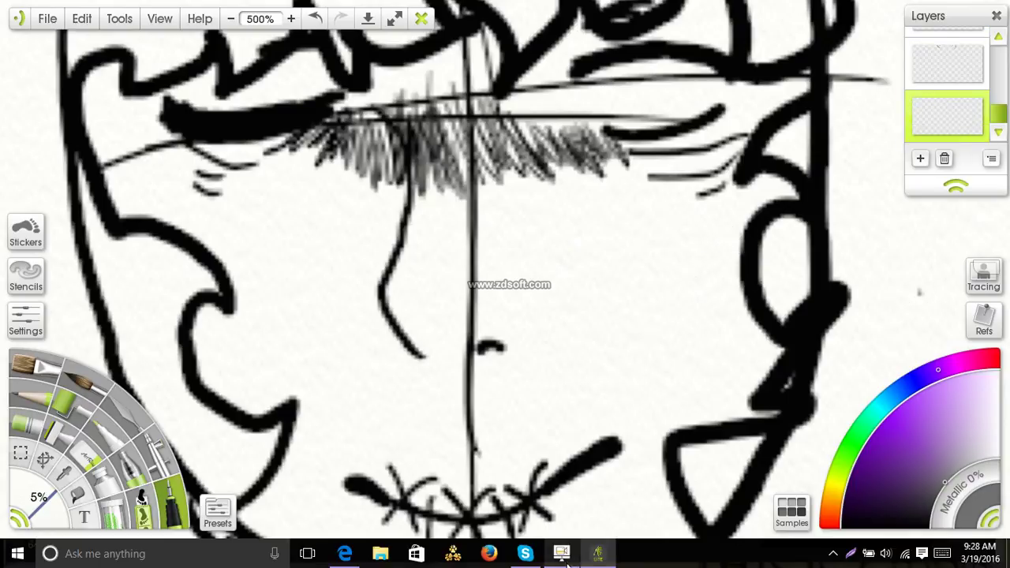
pyautogui.click(600, 557)
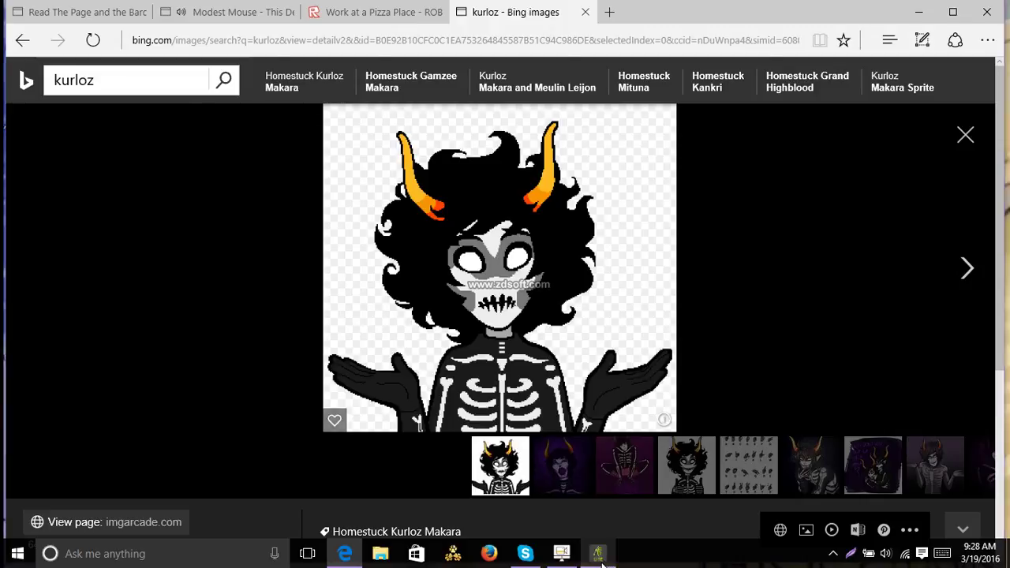
pyautogui.click(601, 556)
pyautogui.moveTo(739, 243)
pyautogui.mouseDown()
pyautogui.moveTo(685, 314)
pyautogui.moveTo(636, 339)
pyautogui.moveTo(626, 357)
pyautogui.moveTo(634, 457)
pyautogui.moveTo(695, 531)
pyautogui.mouseUp()
pyautogui.moveTo(622, 404); pyautogui.dragTo(741, 243)
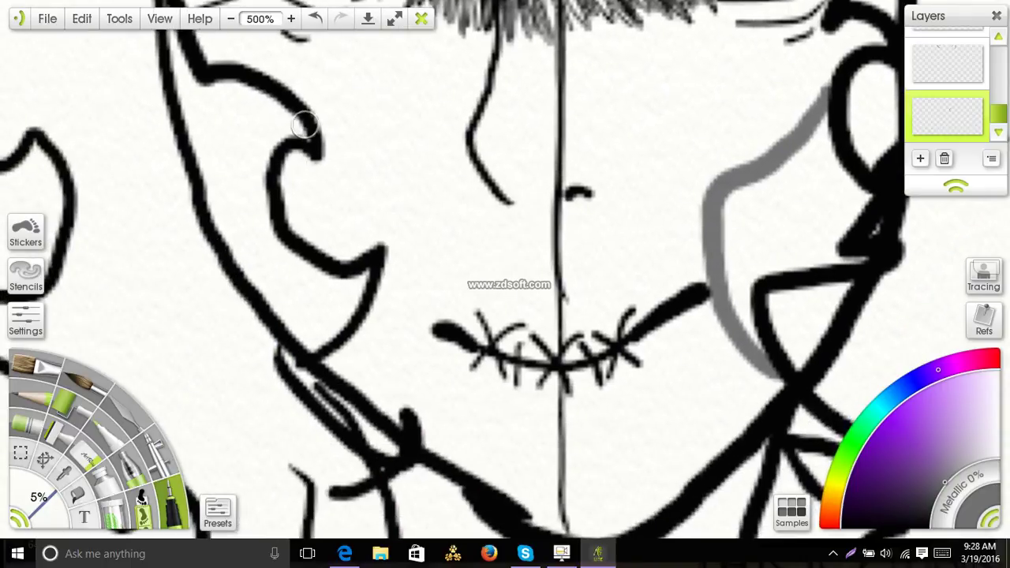
pyautogui.moveTo(308, 114)
pyautogui.mouseDown()
pyautogui.moveTo(335, 151)
pyautogui.moveTo(411, 207)
pyautogui.moveTo(427, 249)
pyautogui.moveTo(427, 286)
pyautogui.moveTo(411, 314)
pyautogui.moveTo(362, 366)
pyautogui.moveTo(338, 371)
pyautogui.mouseUp()
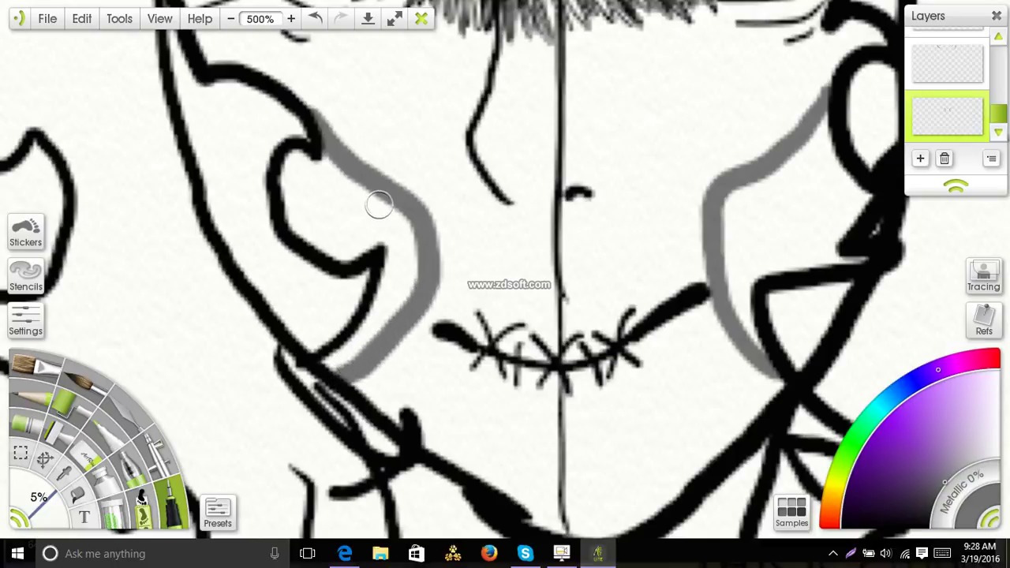
# Draw a short gray stroke from the open eye's outer corner to the hair, checking the face markings in the Edge reference image.
pyautogui.moveTo(379, 205); pyautogui.dragTo(357, 446)
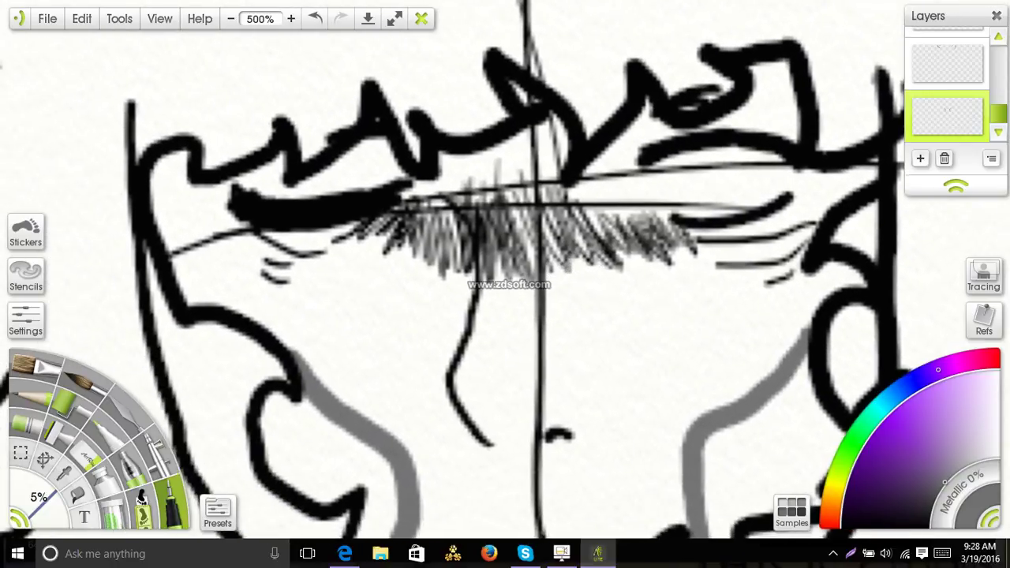
pyautogui.click(602, 556)
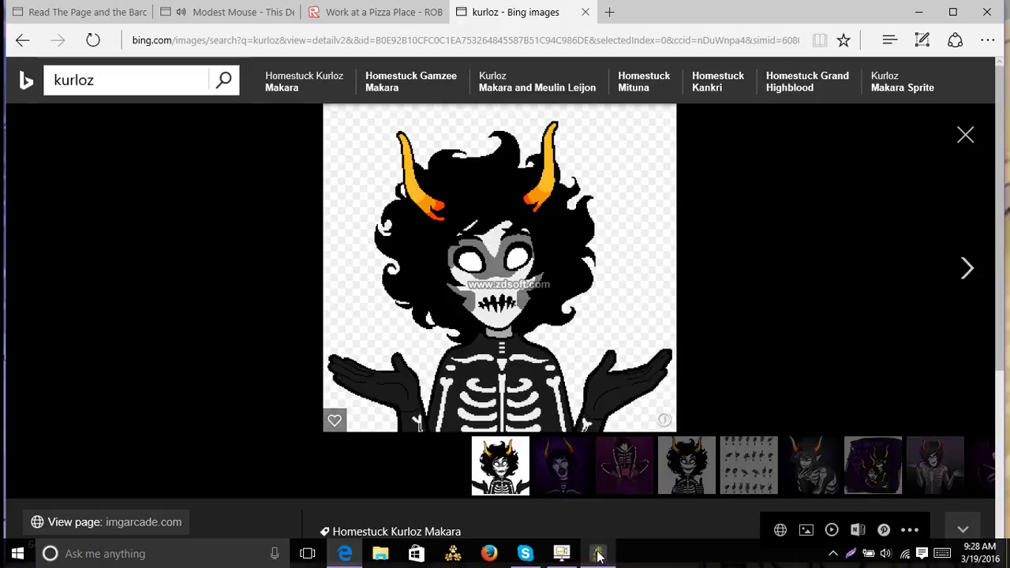
pyautogui.click(596, 556)
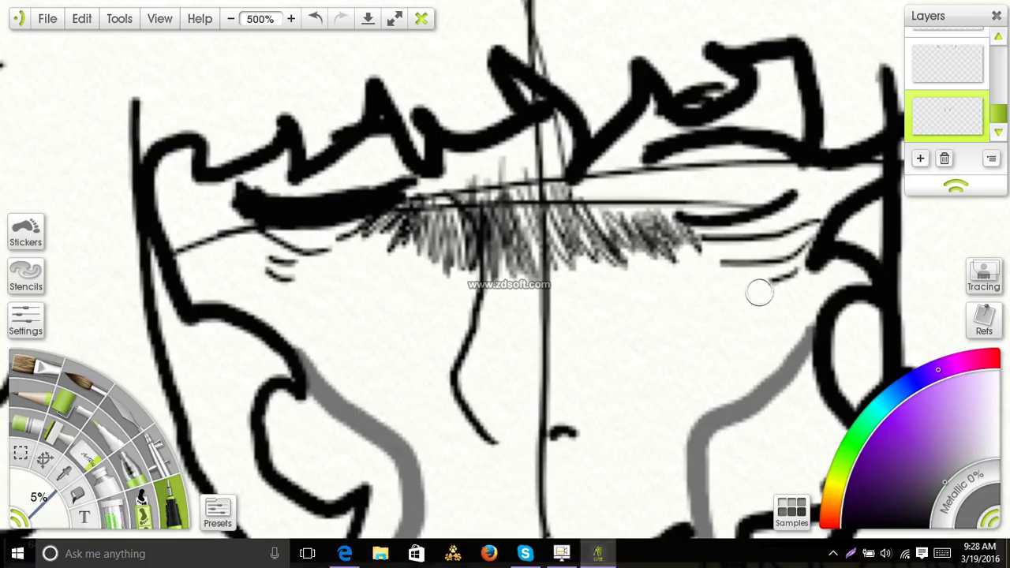
pyautogui.moveTo(800, 196); pyautogui.dragTo(843, 201)
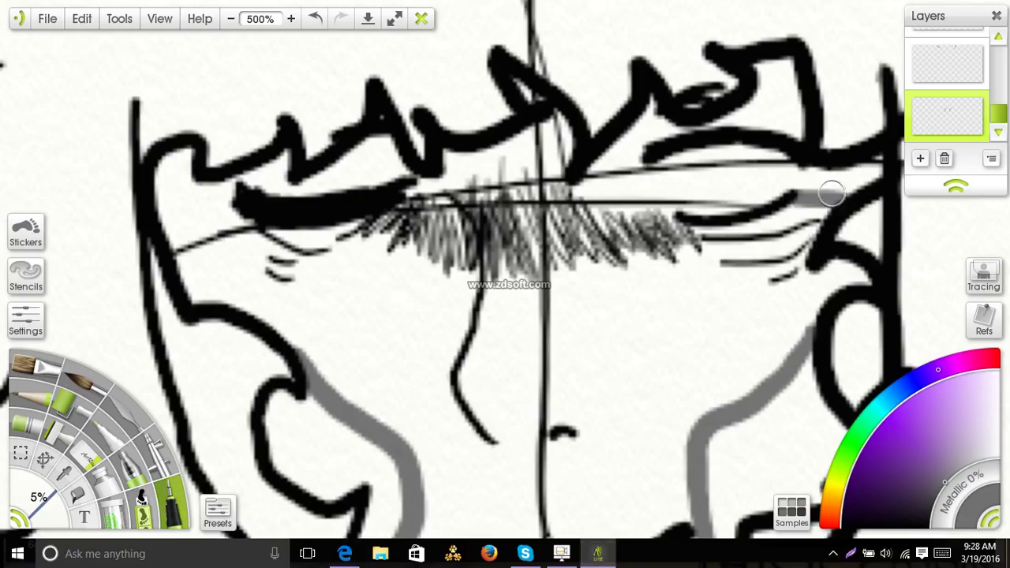
pyautogui.click(602, 559)
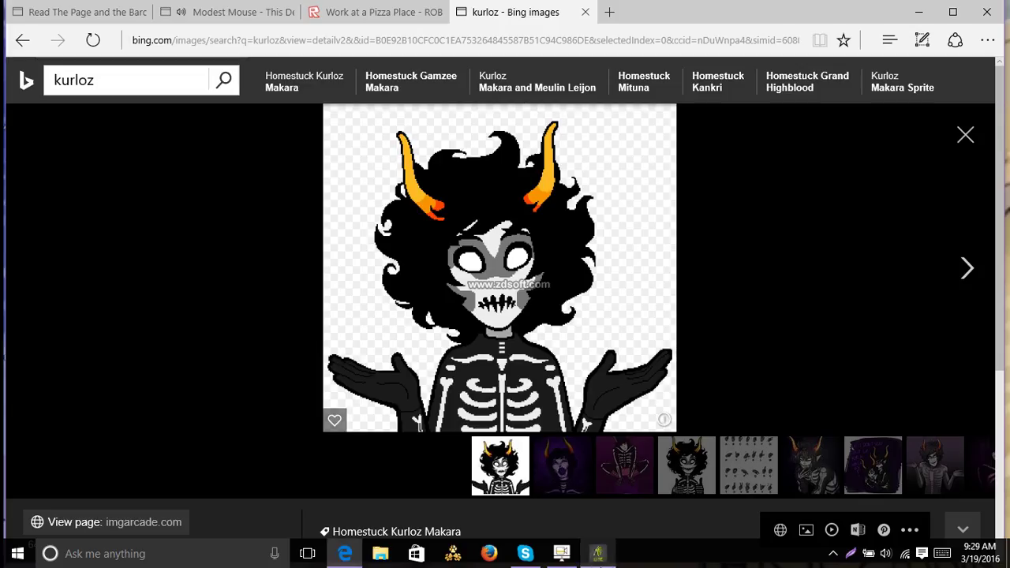
pyautogui.click(598, 555)
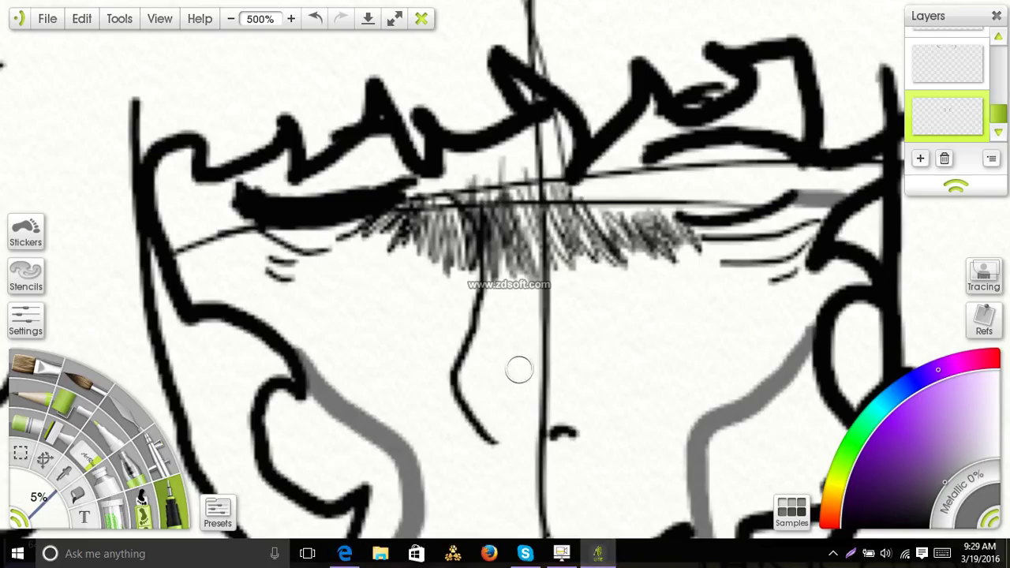
# Draw gray lines converging on the nose bridge and a stroke from the closed eye's outer corner to the face edge, consulting the reference.
pyautogui.moveTo(650, 150)
pyautogui.mouseDown()
pyautogui.moveTo(598, 217)
pyautogui.moveTo(535, 266)
pyautogui.mouseUp()
pyautogui.moveTo(415, 186); pyautogui.dragTo(535, 255)
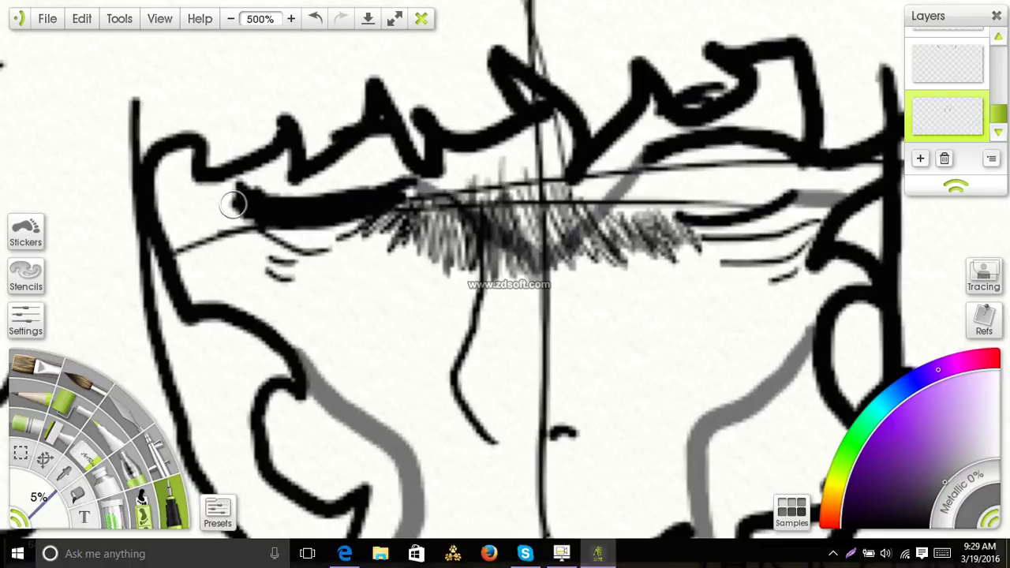
pyautogui.moveTo(234, 204); pyautogui.dragTo(196, 221)
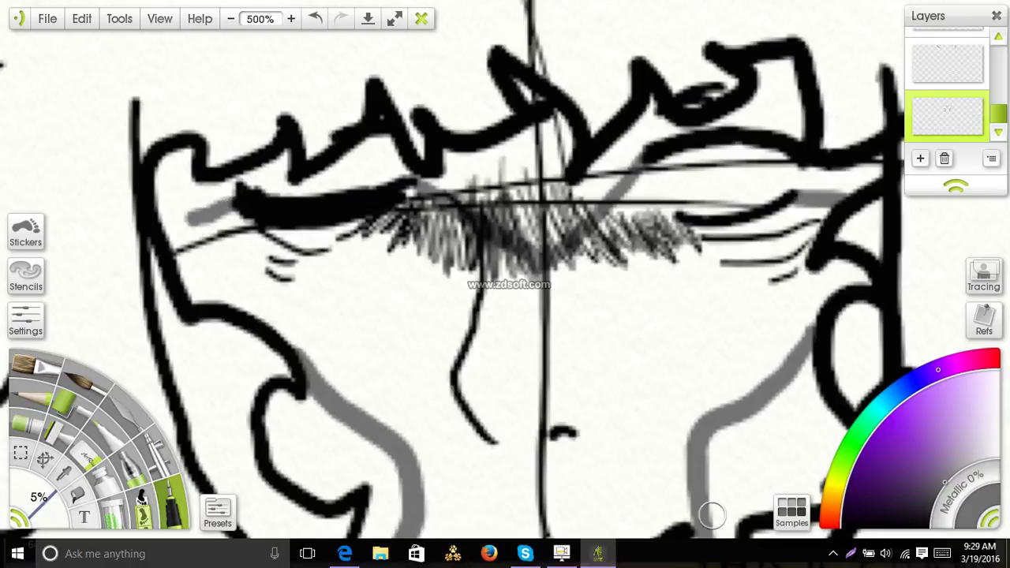
pyautogui.click(598, 554)
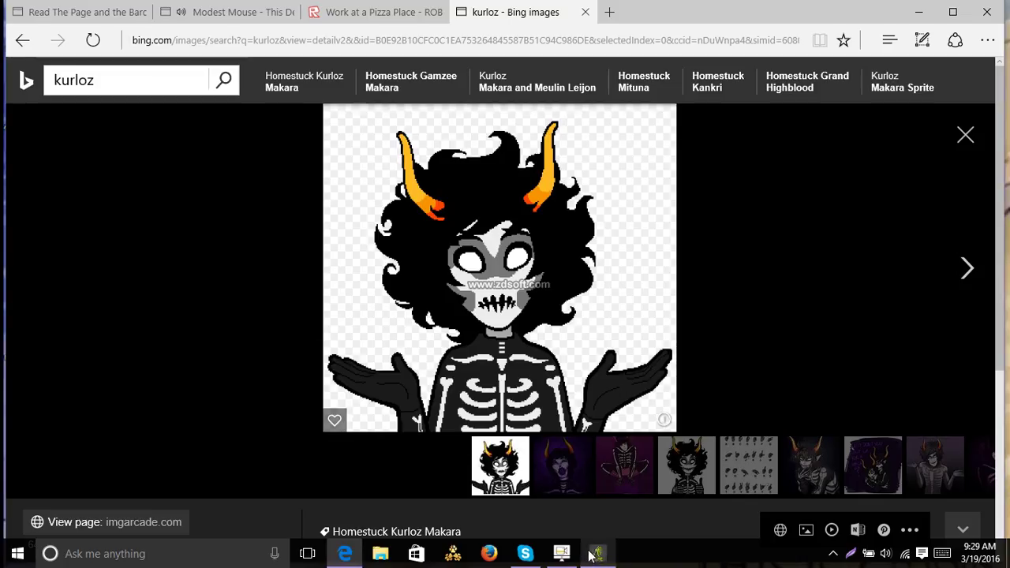
pyautogui.click(594, 552)
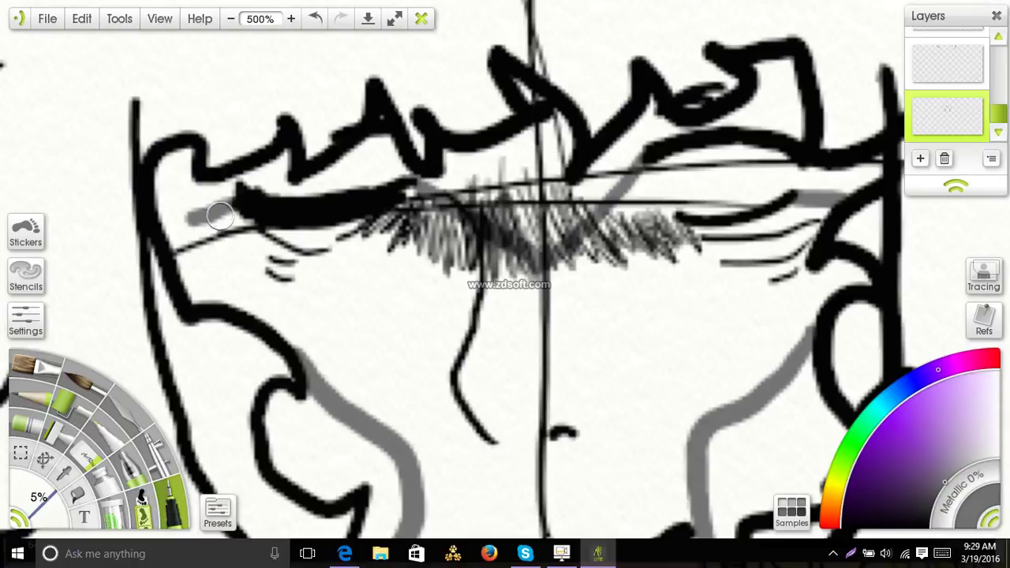
pyautogui.moveTo(221, 215); pyautogui.dragTo(165, 243)
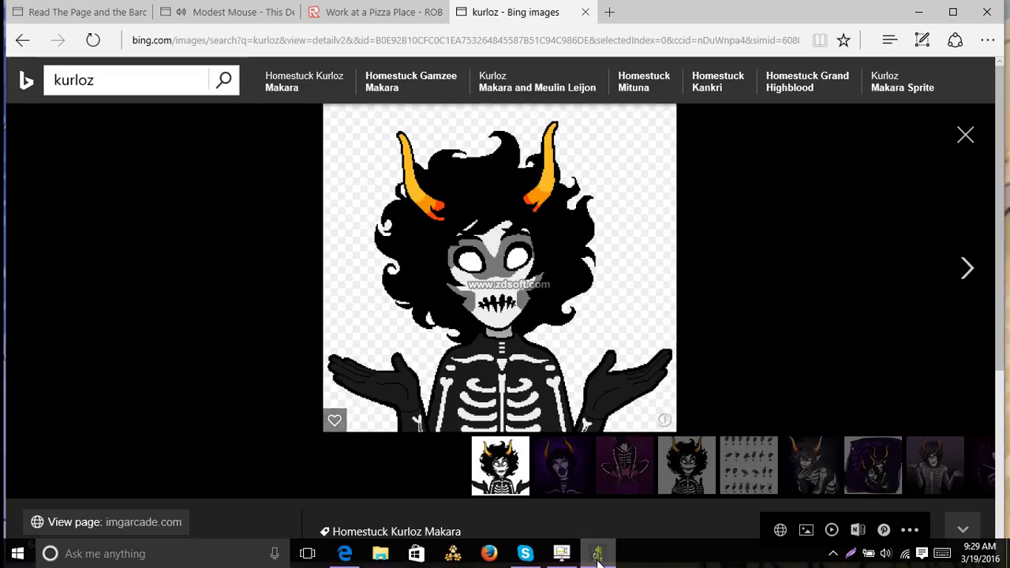
pyautogui.click(598, 554)
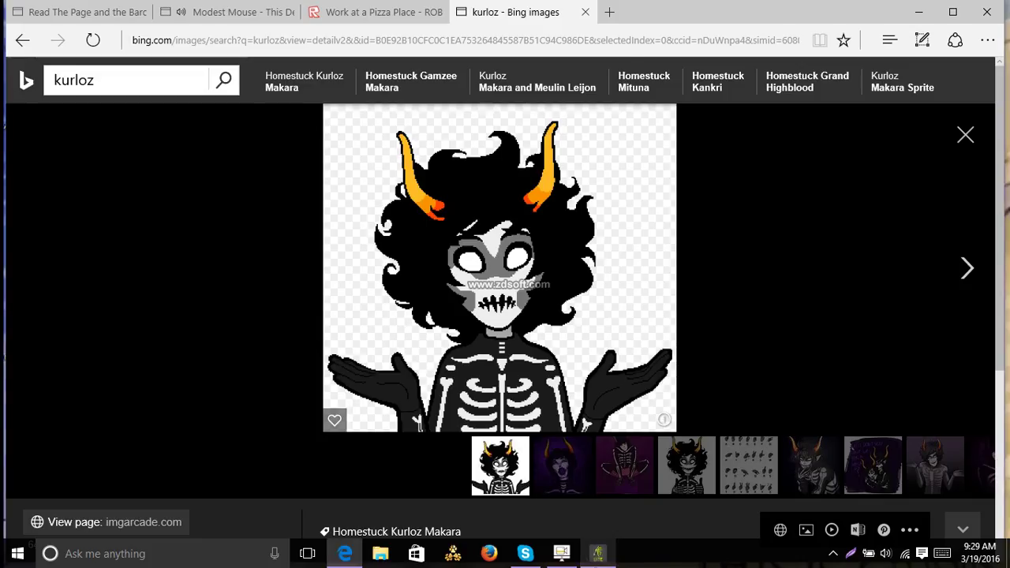
pyautogui.click(598, 553)
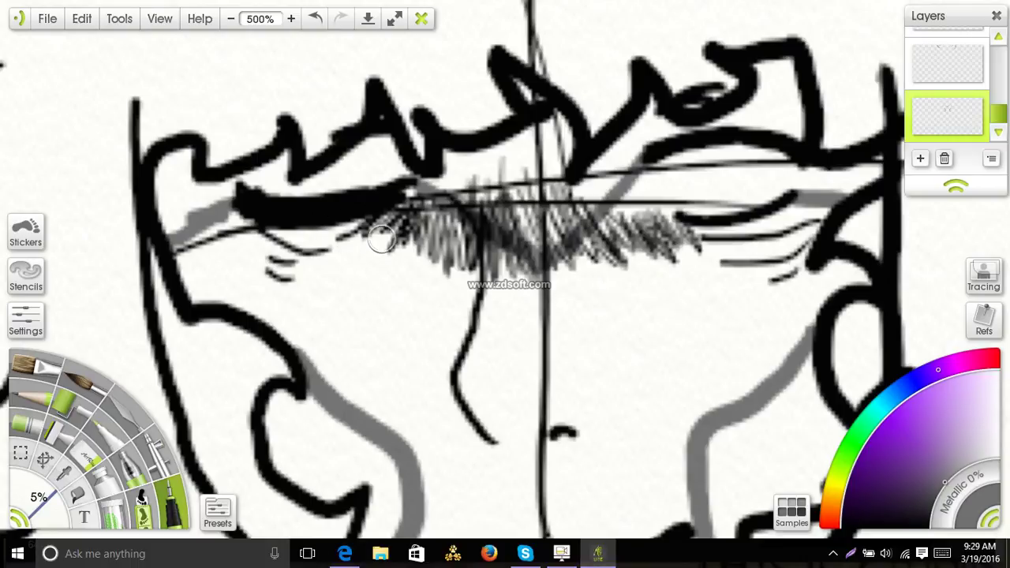
# Outline the marking's lower edge in gray across the nose and trace gray beneath both eyes, checking the Edge reference image.
pyautogui.moveTo(364, 229)
pyautogui.mouseDown()
pyautogui.moveTo(394, 342)
pyautogui.moveTo(469, 361)
pyautogui.moveTo(528, 352)
pyautogui.moveTo(624, 370)
pyautogui.moveTo(665, 334)
pyautogui.moveTo(671, 345)
pyautogui.moveTo(681, 232)
pyautogui.moveTo(635, 231)
pyautogui.mouseUp()
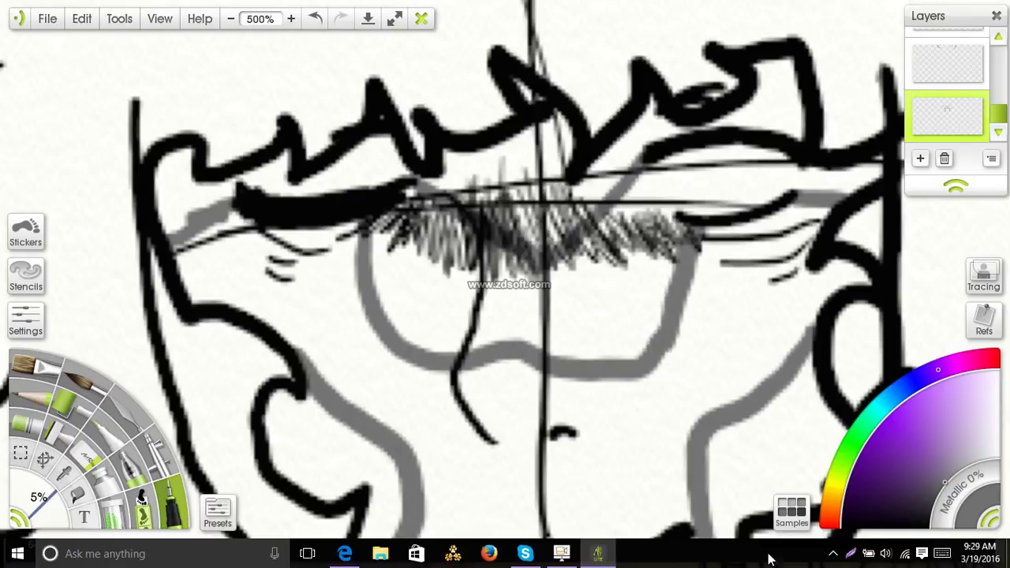
pyautogui.click(598, 554)
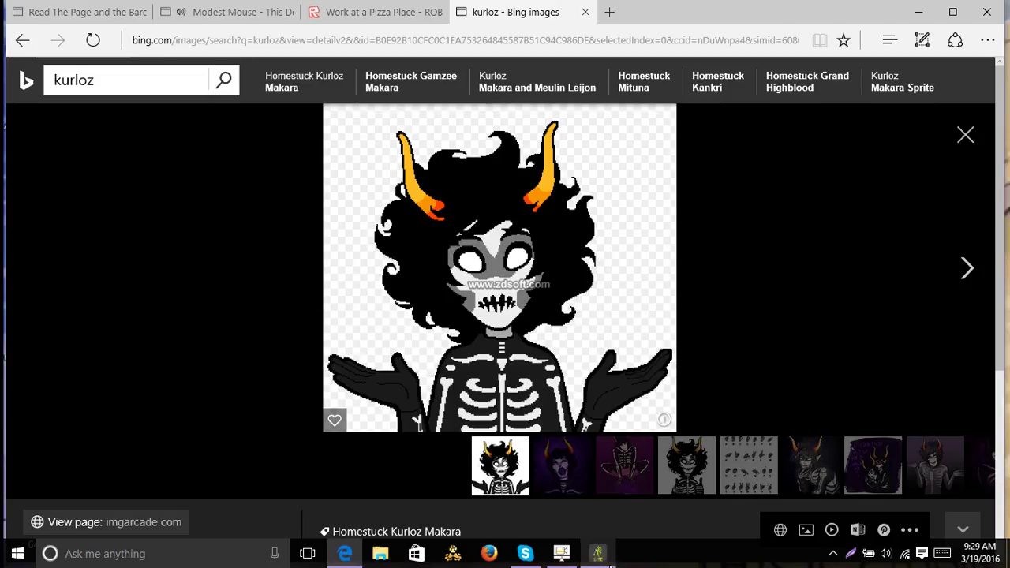
pyautogui.click(610, 559)
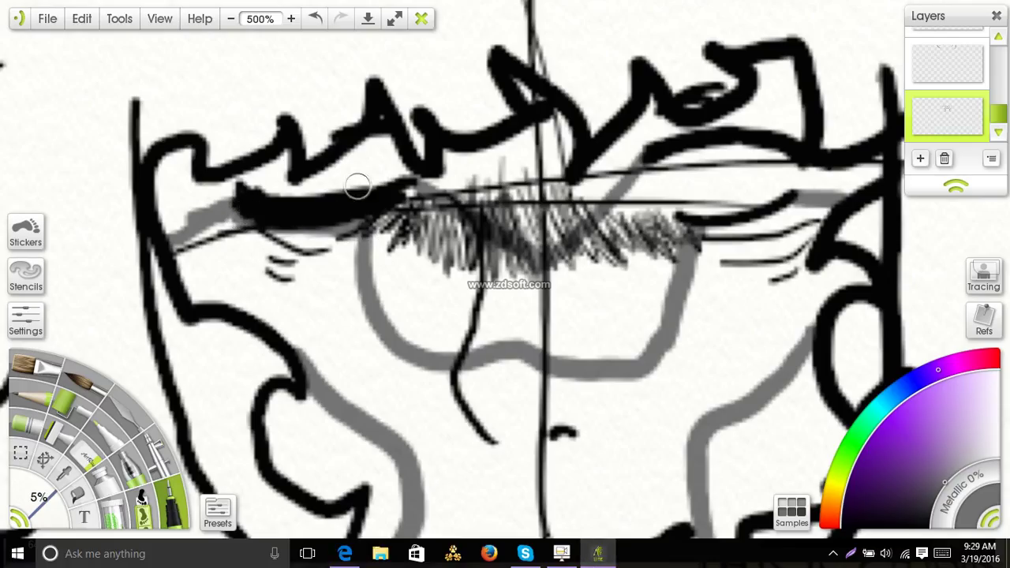
pyautogui.moveTo(709, 235); pyautogui.dragTo(799, 203)
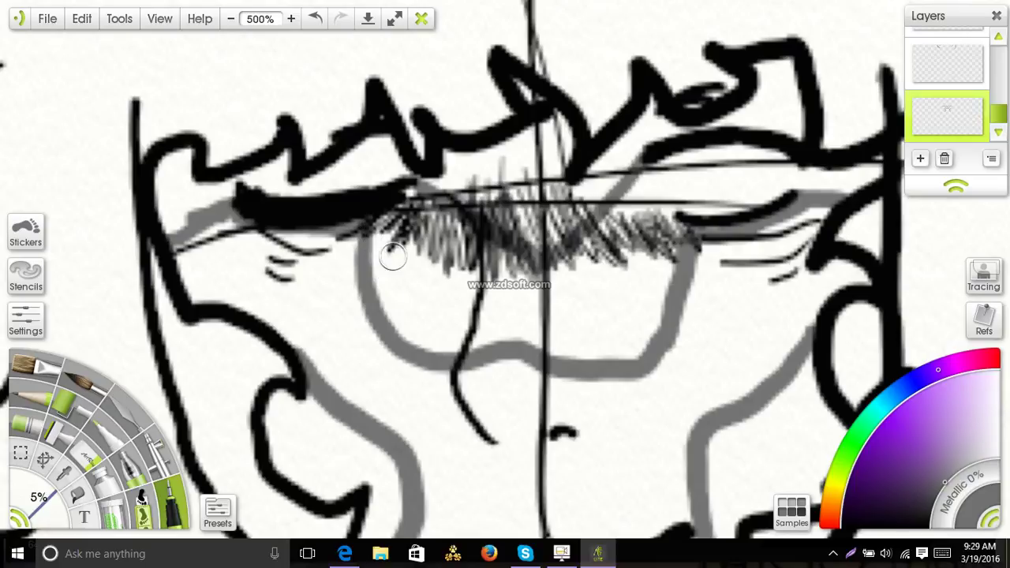
# Fill the outlined marking between the eyes and across the nose with solid gray.
pyautogui.moveTo(629, 269); pyautogui.dragTo(660, 305)
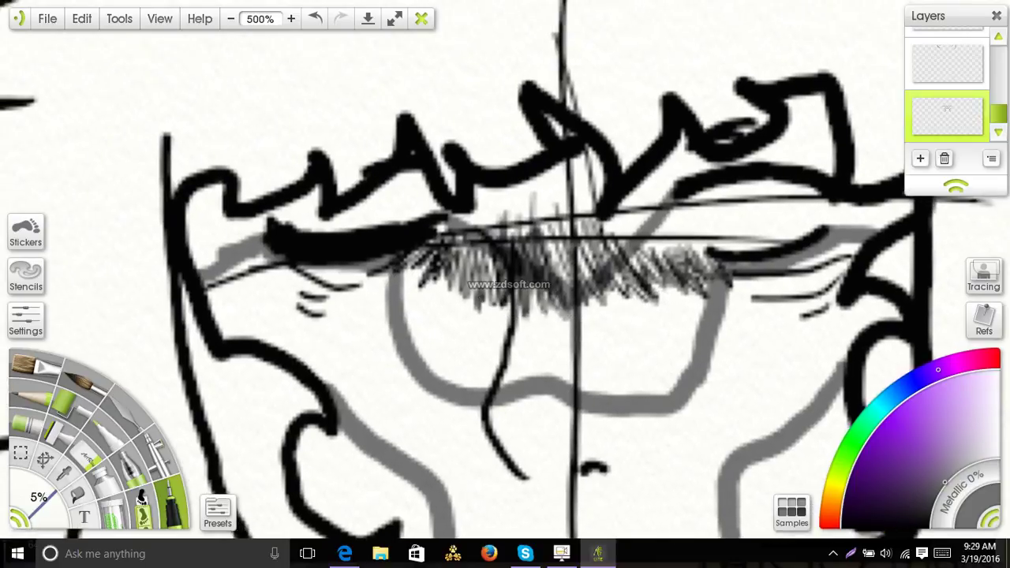
pyautogui.moveTo(717, 197); pyautogui.dragTo(657, 105)
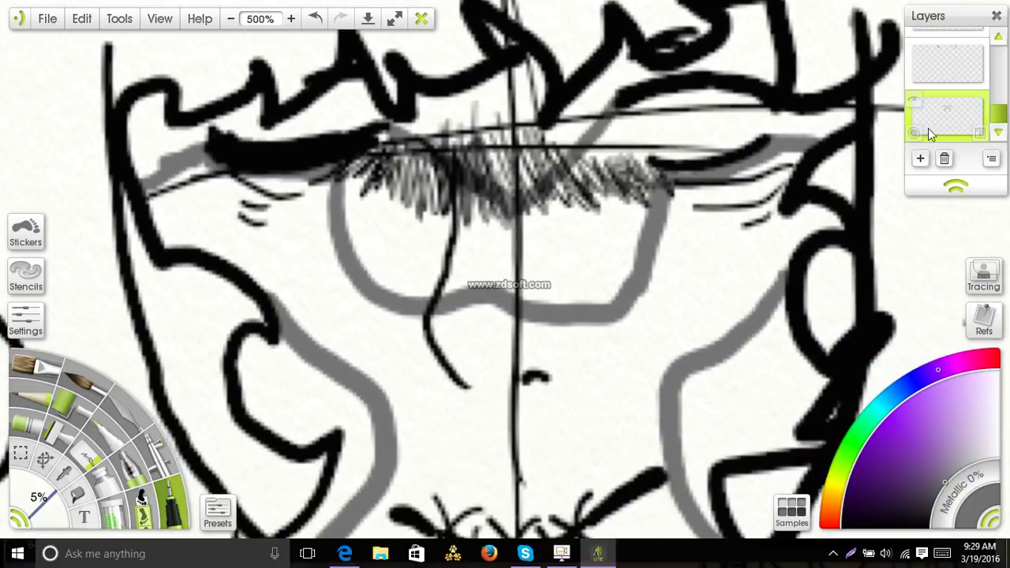
pyautogui.moveTo(373, 178)
pyautogui.mouseDown()
pyautogui.moveTo(392, 207)
pyautogui.moveTo(375, 188)
pyautogui.moveTo(391, 211)
pyautogui.moveTo(398, 277)
pyautogui.moveTo(366, 263)
pyautogui.mouseUp()
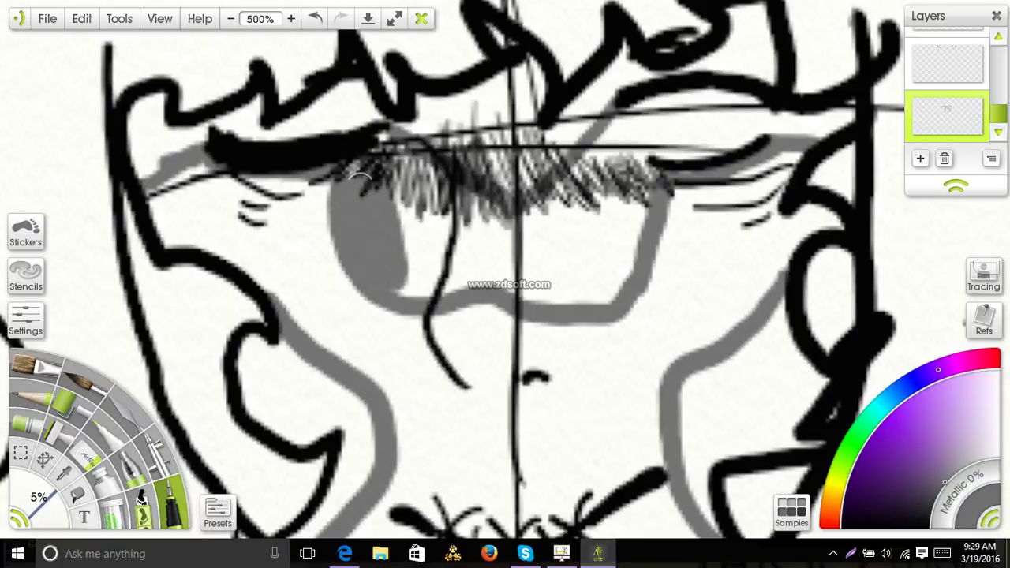
pyautogui.moveTo(359, 176)
pyautogui.mouseDown()
pyautogui.moveTo(390, 279)
pyautogui.moveTo(382, 266)
pyautogui.moveTo(416, 241)
pyautogui.moveTo(407, 159)
pyautogui.moveTo(437, 168)
pyautogui.moveTo(449, 221)
pyautogui.moveTo(457, 224)
pyautogui.moveTo(456, 195)
pyautogui.moveTo(499, 240)
pyautogui.moveTo(493, 226)
pyautogui.moveTo(509, 235)
pyautogui.moveTo(393, 147)
pyautogui.moveTo(469, 192)
pyautogui.moveTo(501, 255)
pyautogui.moveTo(511, 255)
pyautogui.moveTo(509, 278)
pyautogui.moveTo(538, 233)
pyautogui.moveTo(540, 206)
pyautogui.moveTo(592, 179)
pyautogui.moveTo(552, 73)
pyautogui.moveTo(570, 137)
pyautogui.moveTo(605, 172)
pyautogui.moveTo(583, 179)
pyautogui.moveTo(620, 115)
pyautogui.moveTo(585, 165)
pyautogui.mouseUp()
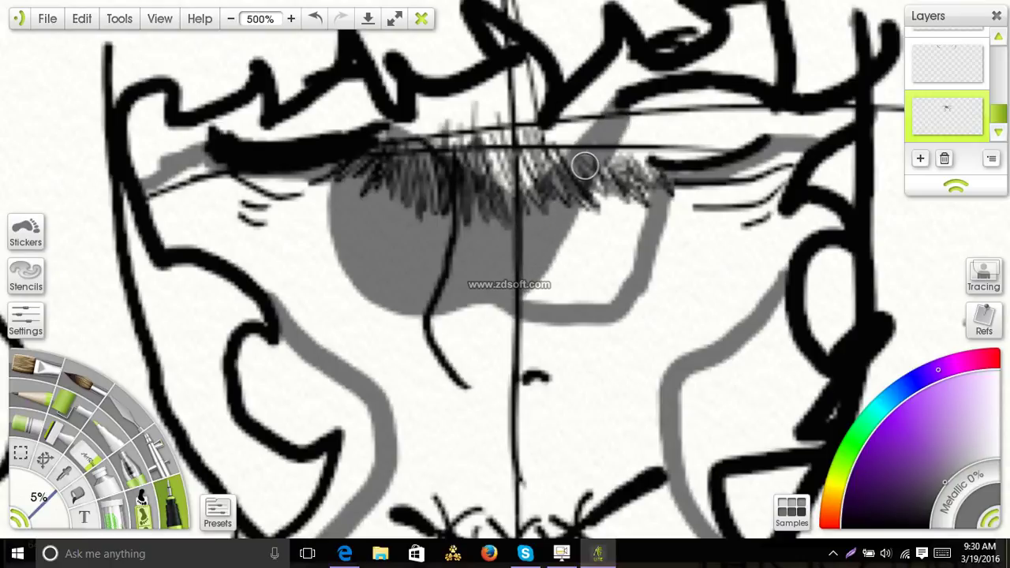
pyautogui.moveTo(627, 125)
pyautogui.mouseDown()
pyautogui.moveTo(654, 196)
pyautogui.moveTo(630, 268)
pyautogui.moveTo(603, 296)
pyautogui.moveTo(549, 294)
pyautogui.moveTo(586, 269)
pyautogui.moveTo(608, 278)
pyautogui.moveTo(634, 188)
pyautogui.moveTo(587, 160)
pyautogui.moveTo(543, 169)
pyautogui.moveTo(585, 102)
pyautogui.moveTo(628, 49)
pyautogui.moveTo(599, 107)
pyautogui.moveTo(623, 75)
pyautogui.moveTo(732, 62)
pyautogui.moveTo(722, 58)
pyautogui.moveTo(734, 82)
pyautogui.moveTo(660, 160)
pyautogui.mouseUp()
# Fill the areas around the open eye and above the closed eye with gray up to the bangs, leaving the open eye white.
pyautogui.moveTo(659, 69)
pyautogui.mouseDown()
pyautogui.moveTo(668, 125)
pyautogui.moveTo(643, 133)
pyautogui.moveTo(686, 84)
pyautogui.moveTo(690, 154)
pyautogui.moveTo(654, 142)
pyautogui.moveTo(674, 122)
pyautogui.mouseUp()
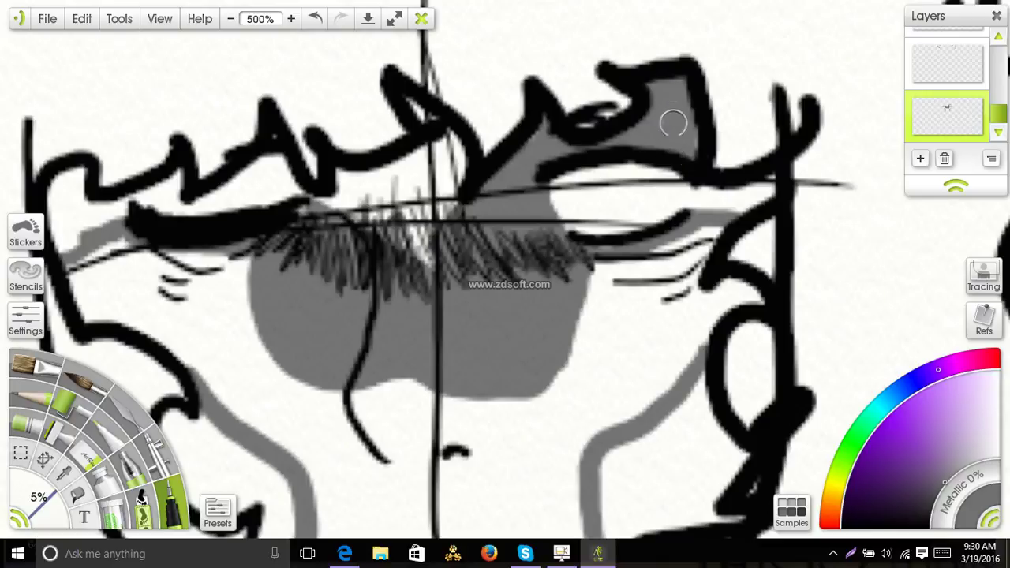
pyautogui.moveTo(694, 202)
pyautogui.mouseDown()
pyautogui.moveTo(673, 128)
pyautogui.moveTo(693, 153)
pyautogui.moveTo(704, 198)
pyautogui.moveTo(769, 186)
pyautogui.moveTo(772, 172)
pyautogui.moveTo(767, 187)
pyautogui.moveTo(723, 207)
pyautogui.mouseUp()
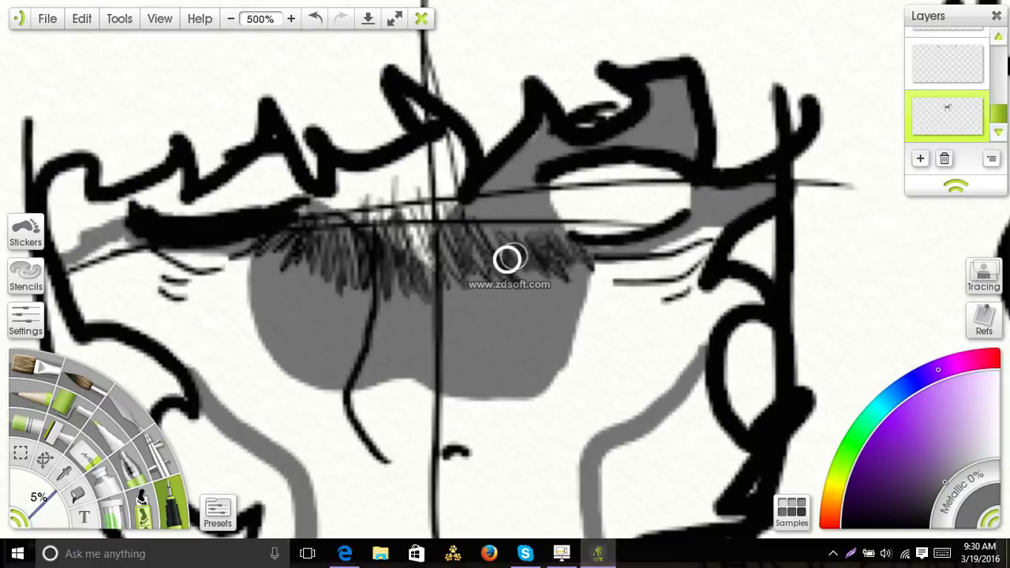
pyautogui.moveTo(509, 259); pyautogui.dragTo(659, 230)
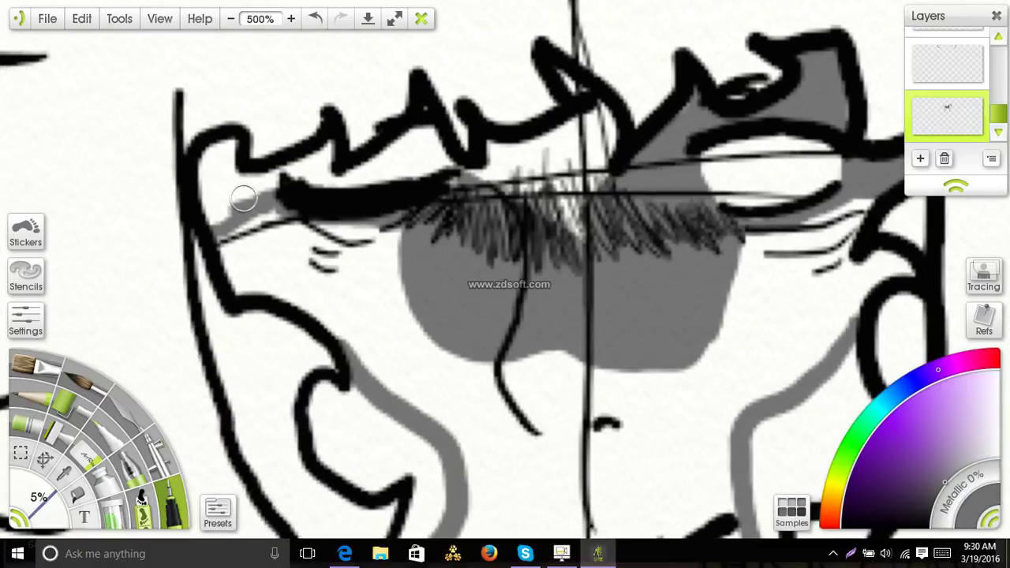
pyautogui.moveTo(243, 199)
pyautogui.mouseDown()
pyautogui.moveTo(212, 210)
pyautogui.moveTo(210, 225)
pyautogui.moveTo(213, 209)
pyautogui.moveTo(225, 207)
pyautogui.moveTo(219, 148)
pyautogui.moveTo(232, 140)
pyautogui.moveTo(211, 163)
pyautogui.moveTo(210, 204)
pyautogui.moveTo(257, 202)
pyautogui.moveTo(261, 188)
pyautogui.moveTo(324, 157)
pyautogui.moveTo(321, 189)
pyautogui.moveTo(341, 189)
pyautogui.moveTo(334, 186)
pyautogui.moveTo(359, 170)
pyautogui.mouseUp()
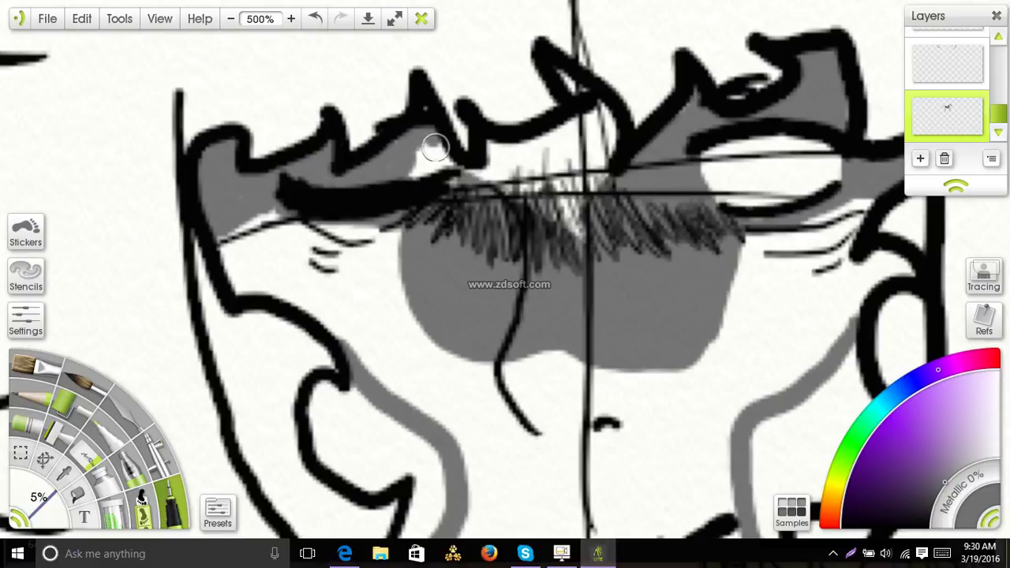
pyautogui.moveTo(431, 174)
pyautogui.mouseDown()
pyautogui.moveTo(479, 181)
pyautogui.moveTo(403, 145)
pyautogui.moveTo(450, 179)
pyautogui.moveTo(438, 194)
pyautogui.moveTo(468, 177)
pyautogui.moveTo(519, 184)
pyautogui.moveTo(488, 160)
pyautogui.moveTo(490, 170)
pyautogui.moveTo(520, 163)
pyautogui.moveTo(531, 198)
pyautogui.moveTo(520, 186)
pyautogui.moveTo(551, 181)
pyautogui.moveTo(596, 203)
pyautogui.moveTo(577, 255)
pyautogui.moveTo(564, 246)
pyautogui.moveTo(585, 209)
pyautogui.moveTo(609, 105)
pyautogui.moveTo(587, 143)
pyautogui.moveTo(558, 139)
pyautogui.moveTo(574, 133)
pyautogui.moveTo(539, 143)
pyautogui.moveTo(567, 131)
pyautogui.mouseUp()
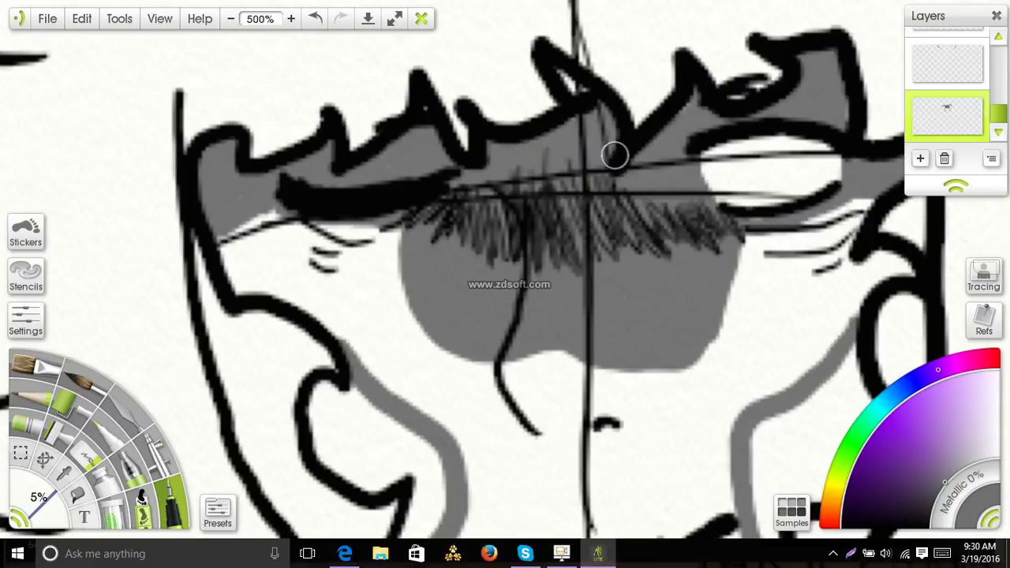
# Fill both cheek markings with solid gray between their curved contours and the hair strands.
pyautogui.scroll(-5, 570, 292)
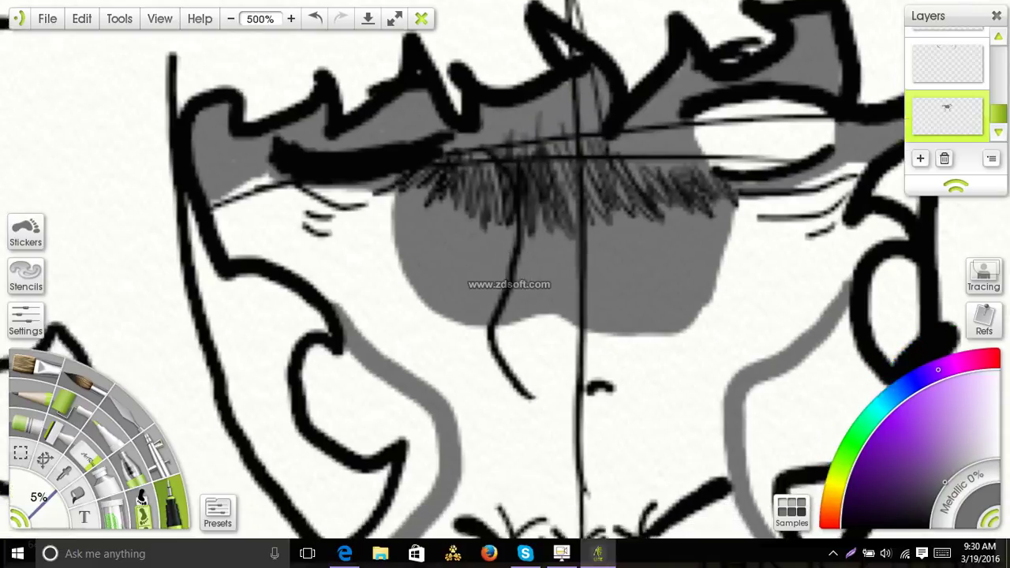
pyautogui.moveTo(371, 416)
pyautogui.mouseDown()
pyautogui.moveTo(356, 429)
pyautogui.moveTo(374, 420)
pyautogui.moveTo(379, 399)
pyautogui.moveTo(400, 400)
pyautogui.moveTo(426, 363)
pyautogui.moveTo(403, 361)
pyautogui.moveTo(417, 316)
pyautogui.moveTo(413, 300)
pyautogui.moveTo(386, 293)
pyautogui.moveTo(372, 311)
pyautogui.moveTo(338, 289)
pyautogui.moveTo(343, 313)
pyautogui.moveTo(323, 295)
pyautogui.moveTo(316, 260)
pyautogui.moveTo(311, 273)
pyautogui.moveTo(317, 225)
pyautogui.moveTo(338, 221)
pyautogui.moveTo(324, 267)
pyautogui.moveTo(318, 229)
pyautogui.moveTo(356, 285)
pyautogui.moveTo(377, 289)
pyautogui.moveTo(402, 267)
pyautogui.moveTo(377, 296)
pyautogui.moveTo(398, 290)
pyautogui.mouseUp()
pyautogui.moveTo(834, 213)
pyautogui.mouseDown()
pyautogui.moveTo(849, 178)
pyautogui.moveTo(837, 237)
pyautogui.moveTo(862, 255)
pyautogui.moveTo(866, 231)
pyautogui.moveTo(841, 204)
pyautogui.moveTo(887, 259)
pyautogui.moveTo(850, 298)
pyautogui.moveTo(859, 297)
pyautogui.moveTo(837, 291)
pyautogui.moveTo(840, 214)
pyautogui.moveTo(791, 270)
pyautogui.moveTo(758, 268)
pyautogui.moveTo(750, 336)
pyautogui.moveTo(772, 406)
pyautogui.moveTo(772, 343)
pyautogui.moveTo(785, 327)
pyautogui.moveTo(771, 301)
pyautogui.moveTo(819, 315)
pyautogui.moveTo(807, 328)
pyautogui.moveTo(875, 325)
pyautogui.mouseUp()
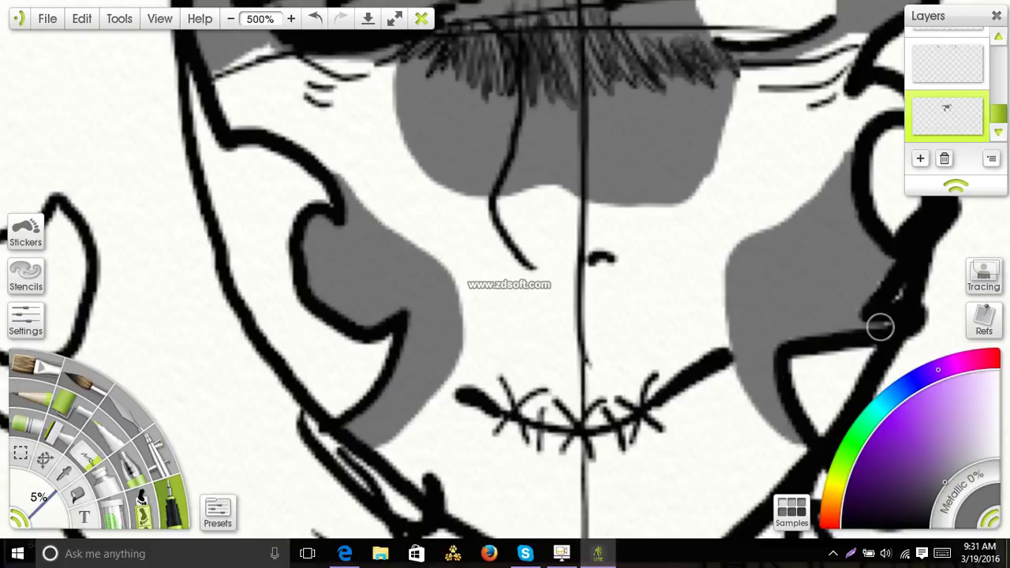
# Shift the pen color's hue to magenta.
pyautogui.moveTo(732, 358); pyautogui.dragTo(673, 510)
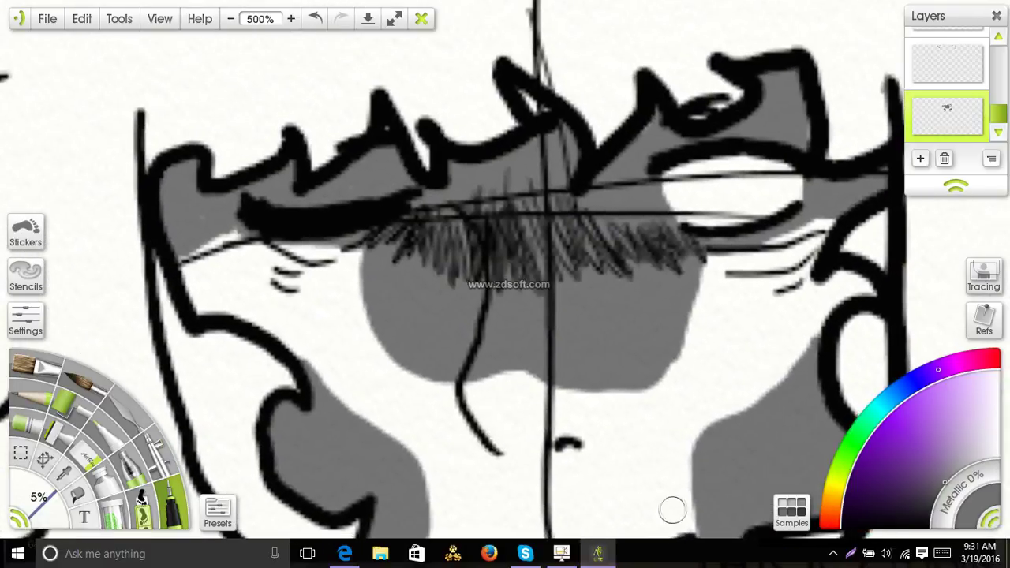
pyautogui.click(234, 22)
pyautogui.click(237, 24)
pyautogui.click(232, 24)
pyautogui.click(231, 26)
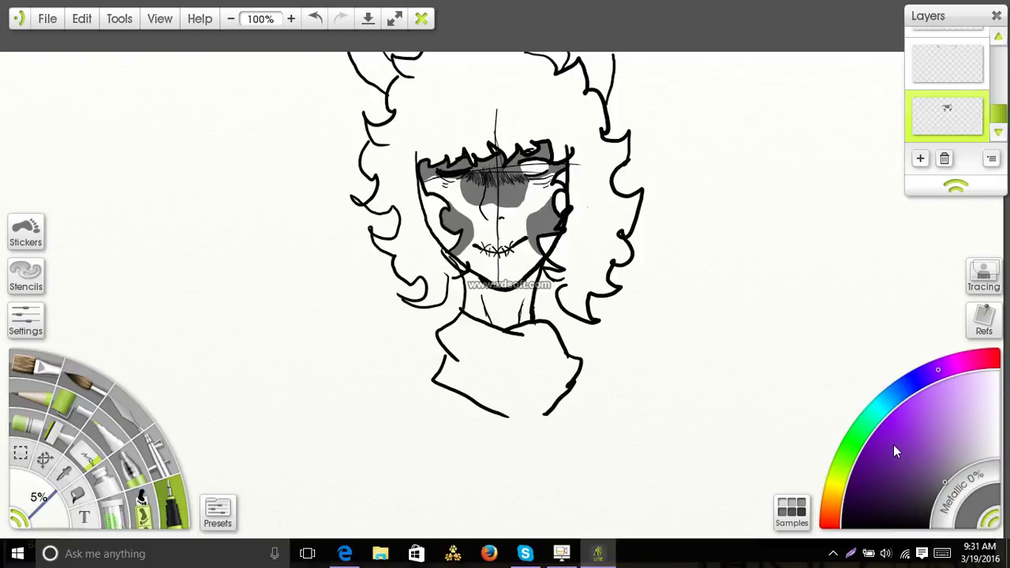
pyautogui.click(953, 369)
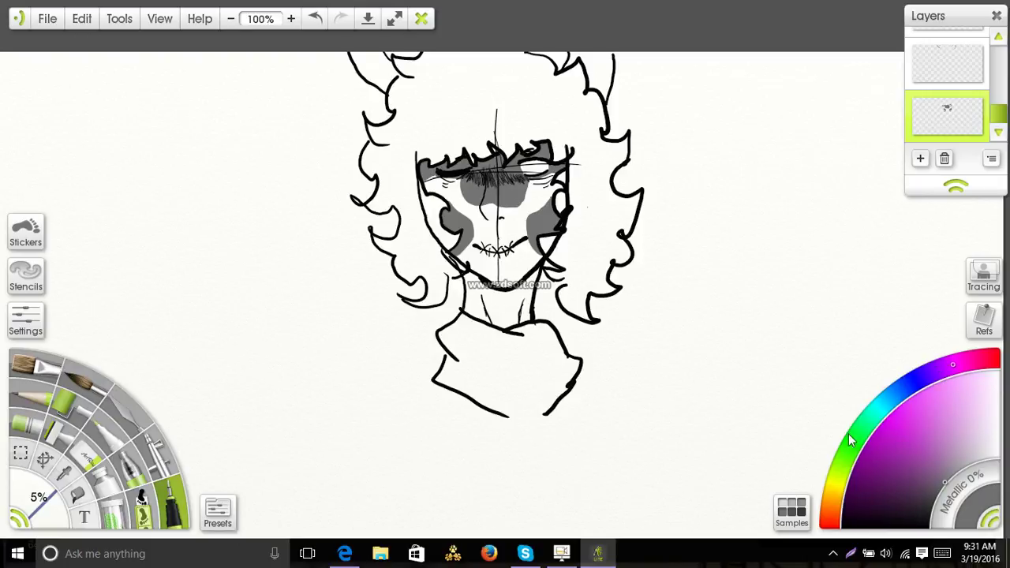
# Switch to Edge and browse further Kurloz reference images, ending on the drawing of two horned characters with purple lettering.
pyautogui.click(604, 557)
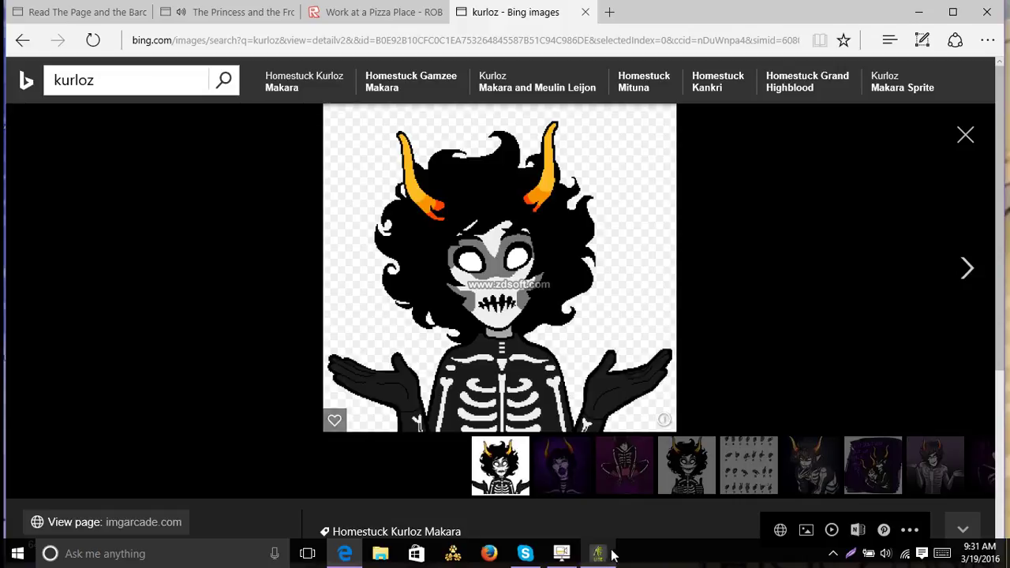
pyautogui.press('Right')
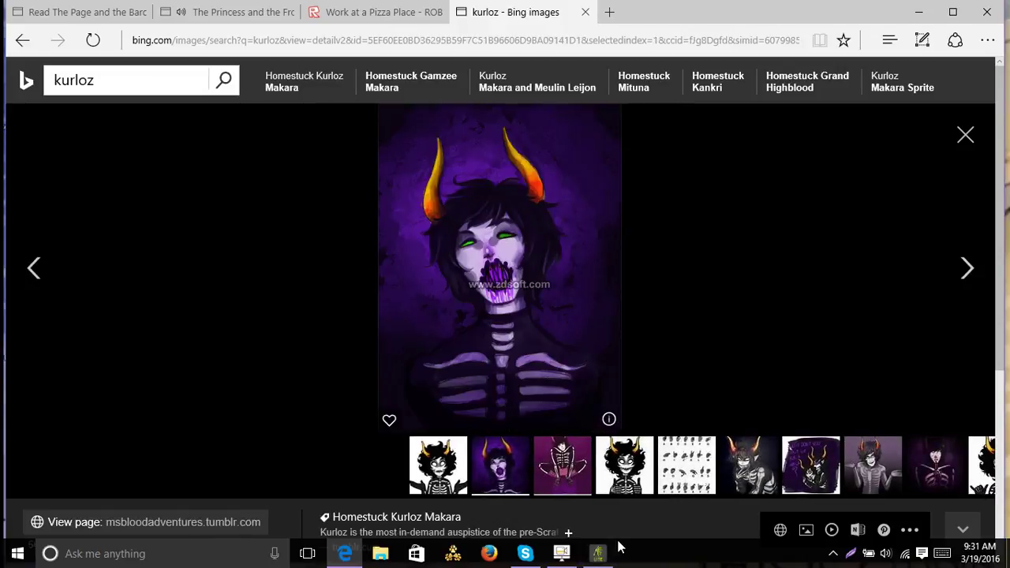
pyautogui.press('Right')
pyautogui.press('Right')
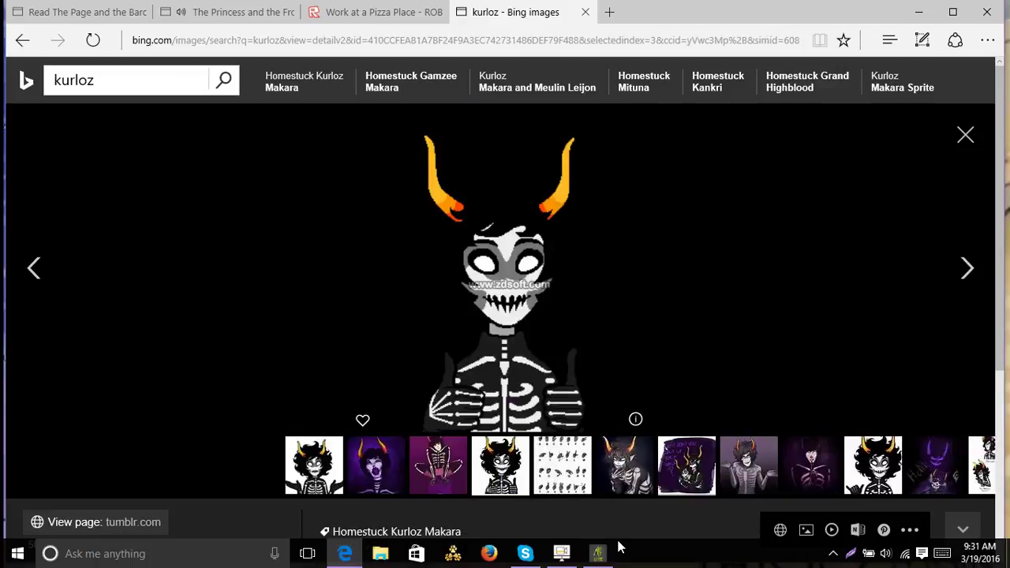
pyautogui.press('Right')
pyautogui.press('Right')
pyautogui.press('Right')
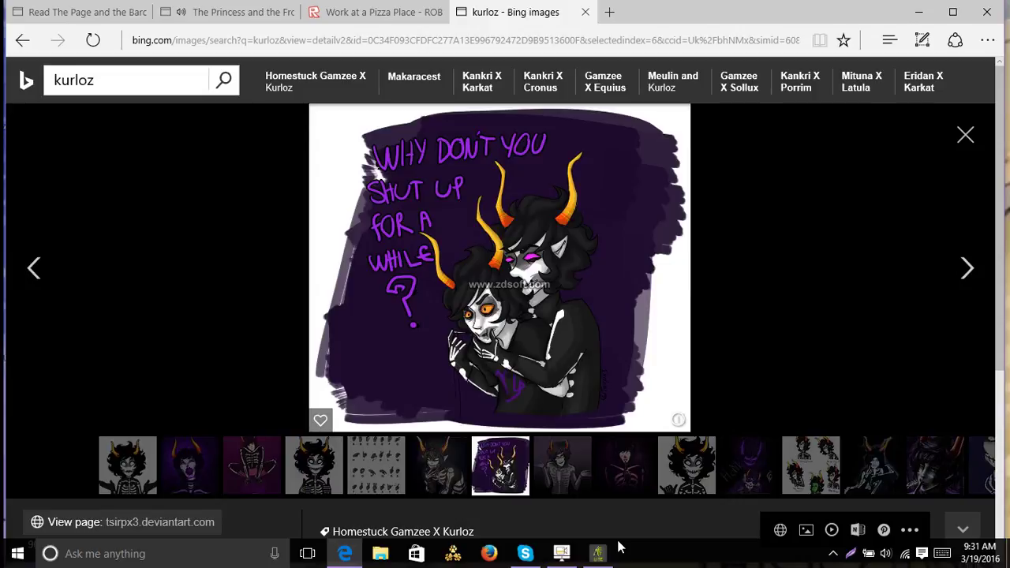
# Browse further Kurloz reference images up to the full-body drawing of Kurloz and Meulin Leijon with patterned purple eyes.
pyautogui.press('Right')
pyautogui.press('Right')
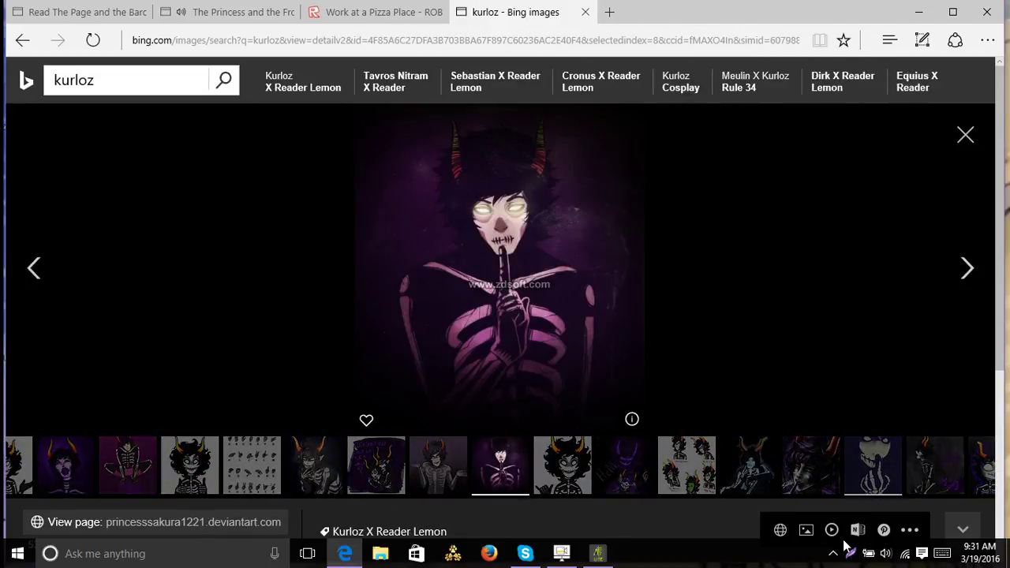
pyautogui.press('Right')
pyautogui.press('Right')
pyautogui.press('Right')
pyautogui.press('Right')
pyautogui.press('Right')
pyautogui.press('Right')
pyautogui.press('Right')
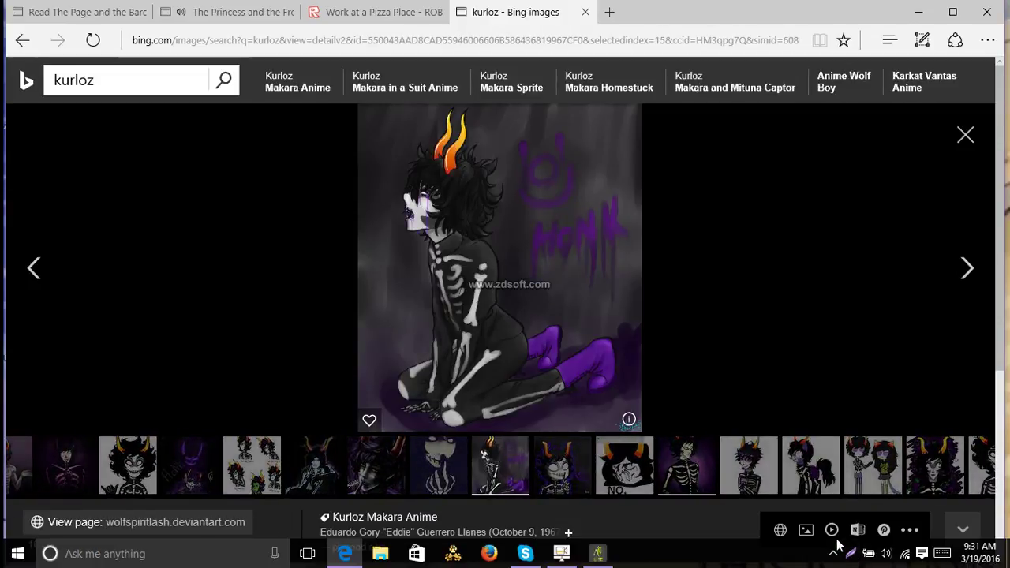
pyautogui.press('Right')
pyautogui.press('Right')
pyautogui.press('Right')
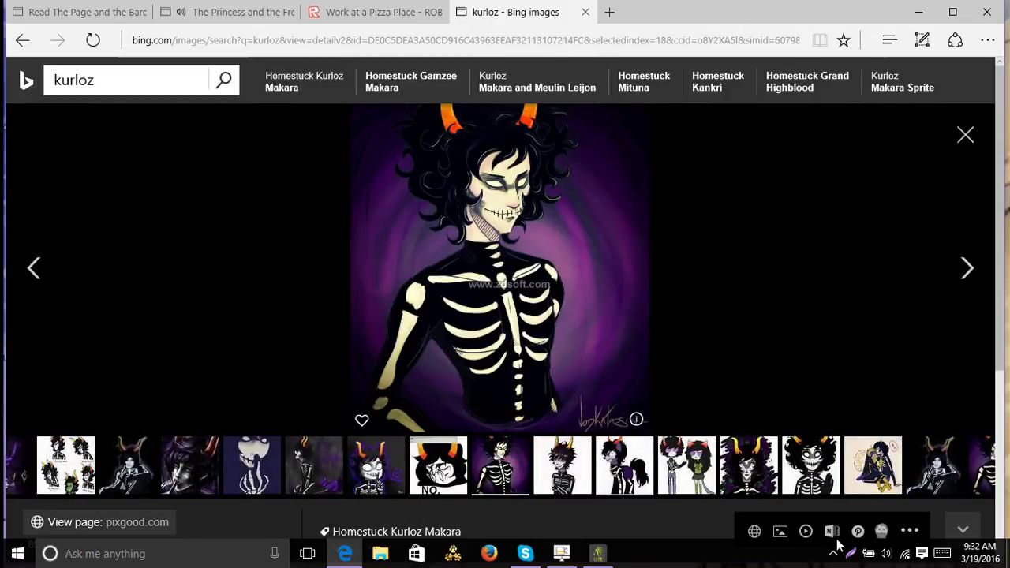
pyautogui.press('Right')
pyautogui.press('Right')
pyautogui.press('Right')
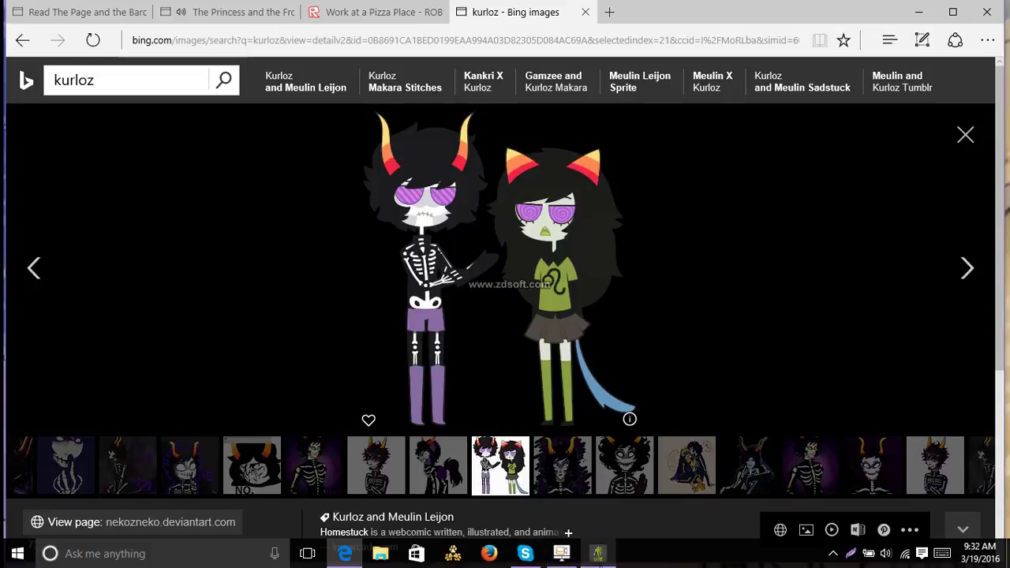
# Switch to ArtRage, paint diagonal bright magenta stripes across the open eye on a new layer, and move that layer beneath the gray one.
pyautogui.click(597, 553)
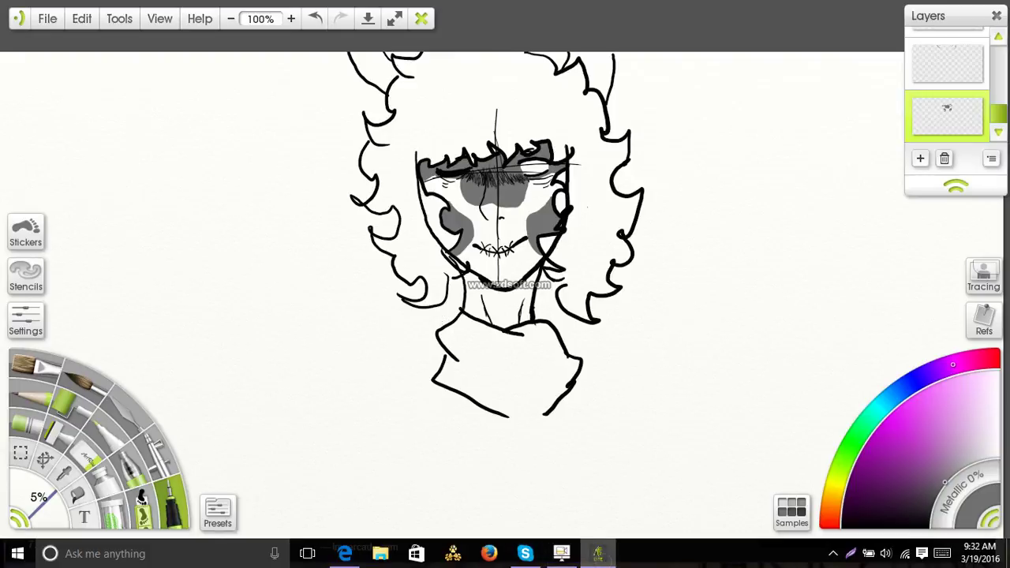
pyautogui.click(291, 19)
pyautogui.click(291, 19)
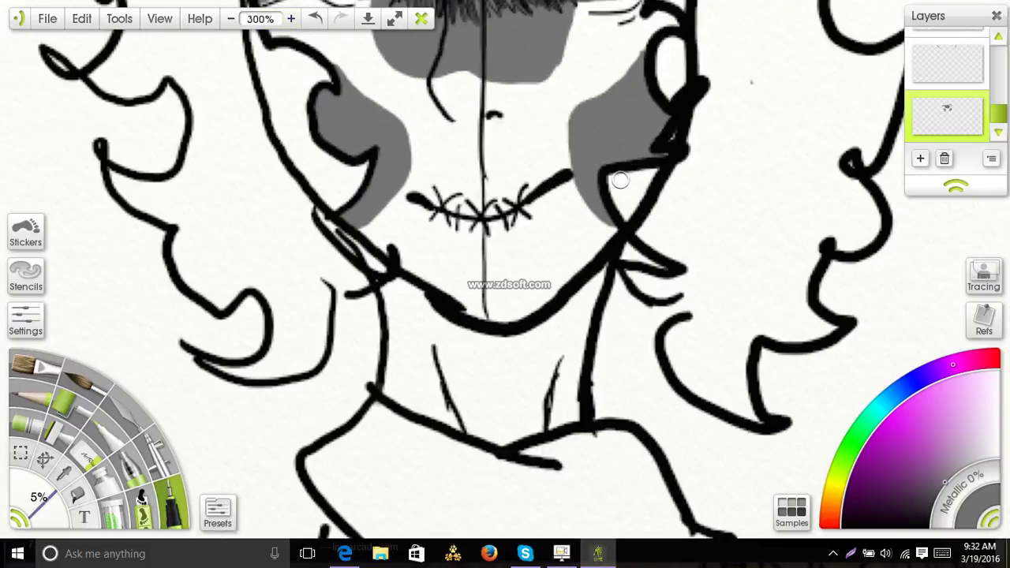
pyautogui.moveTo(621, 180); pyautogui.dragTo(629, 441)
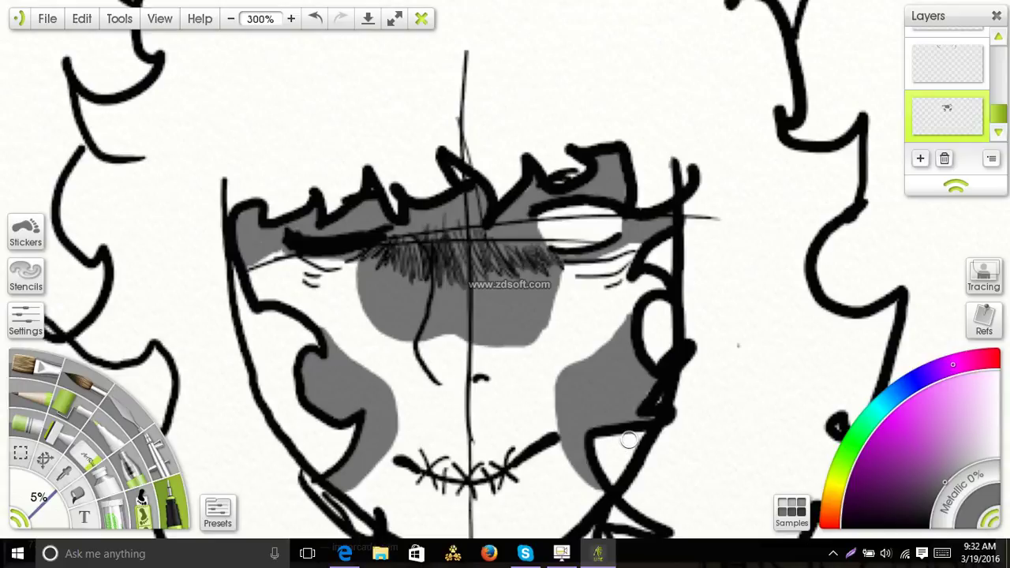
pyautogui.click(920, 160)
pyautogui.click(887, 416)
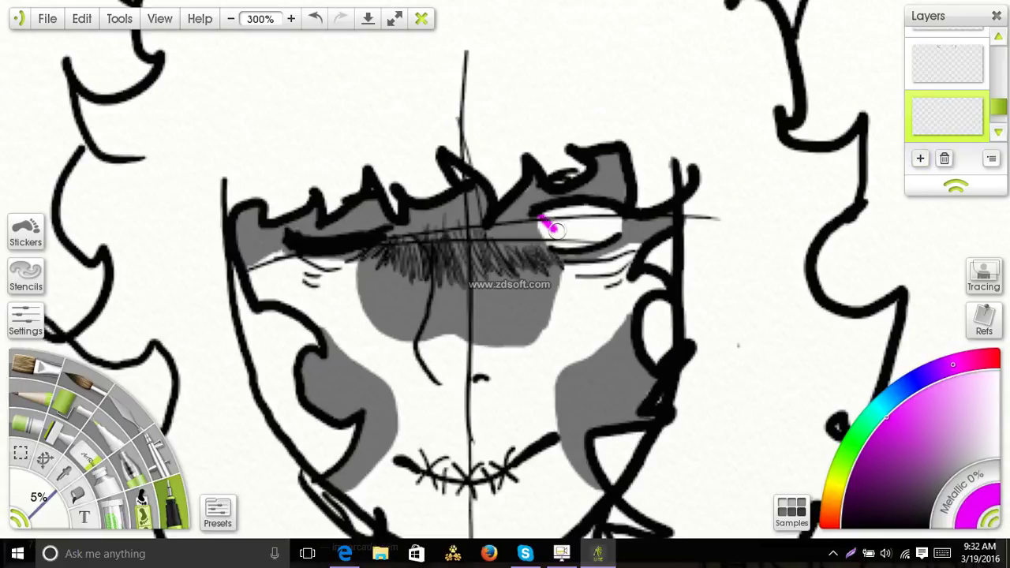
pyautogui.moveTo(555, 229)
pyautogui.mouseDown()
pyautogui.moveTo(579, 247)
pyautogui.moveTo(547, 218)
pyautogui.moveTo(597, 232)
pyautogui.moveTo(578, 207)
pyautogui.moveTo(607, 238)
pyautogui.moveTo(573, 214)
pyautogui.moveTo(605, 211)
pyautogui.mouseUp()
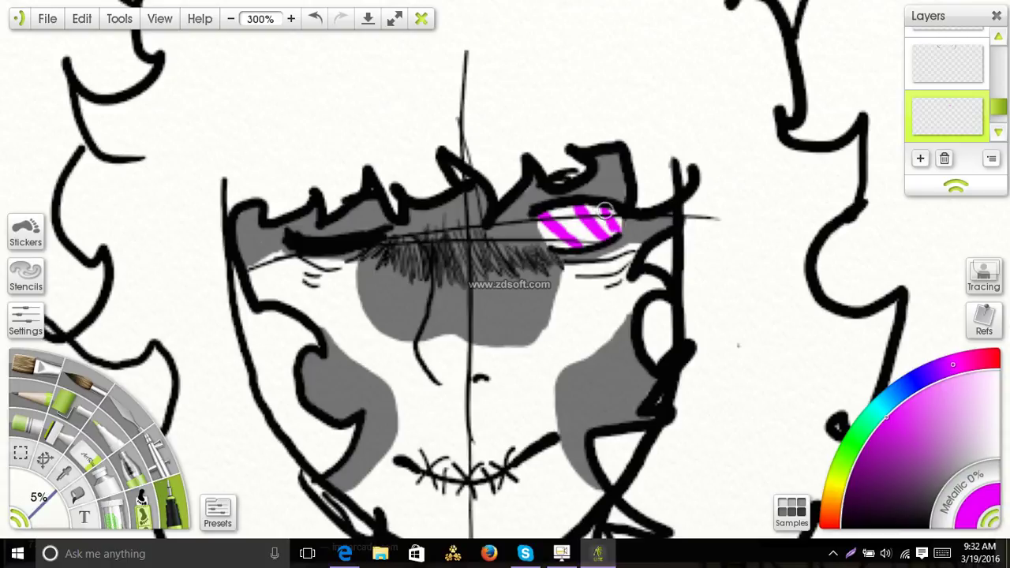
pyautogui.moveTo(928, 120)
pyautogui.mouseDown()
pyautogui.moveTo(956, 126)
pyautogui.moveTo(948, 146)
pyautogui.mouseUp()
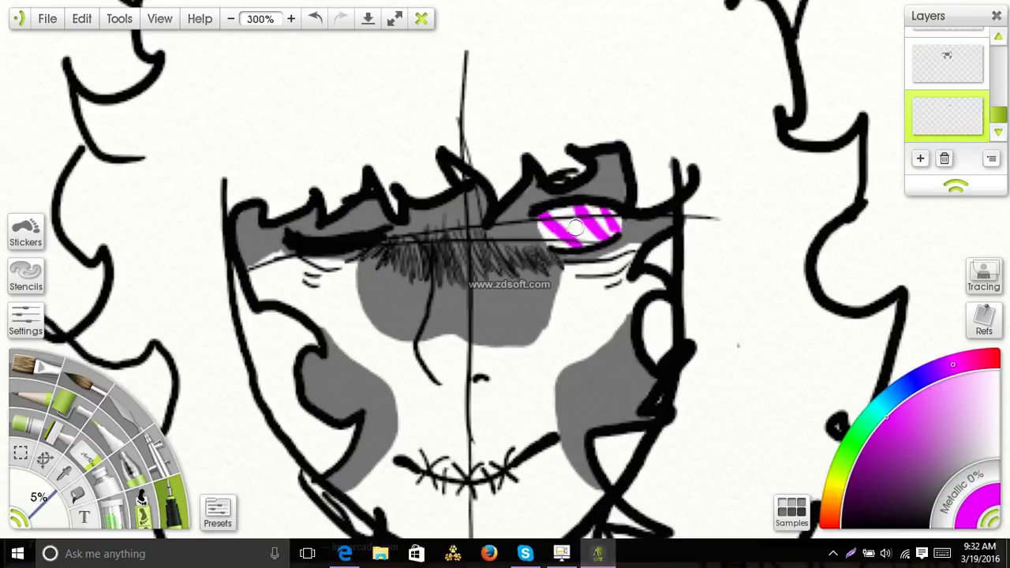
# Add another layer beneath the magenta stripes and fill the gaps between them in the open eye with bright green.
pyautogui.click(921, 158)
pyautogui.moveTo(943, 109); pyautogui.dragTo(884, 198)
pyautogui.click(855, 446)
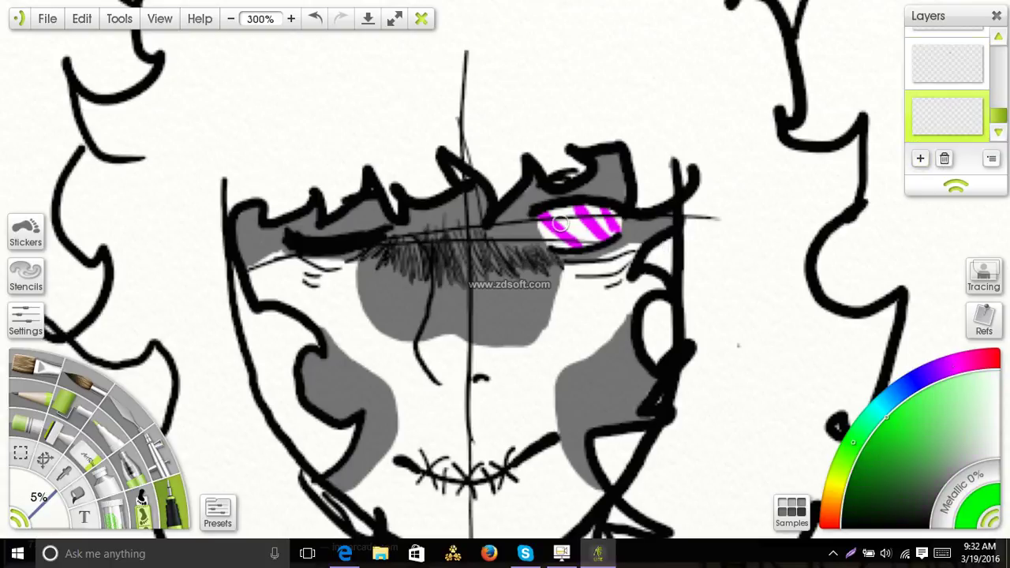
pyautogui.moveTo(560, 224)
pyautogui.mouseDown()
pyautogui.moveTo(588, 230)
pyautogui.moveTo(573, 213)
pyautogui.moveTo(545, 222)
pyautogui.moveTo(585, 205)
pyautogui.mouseUp()
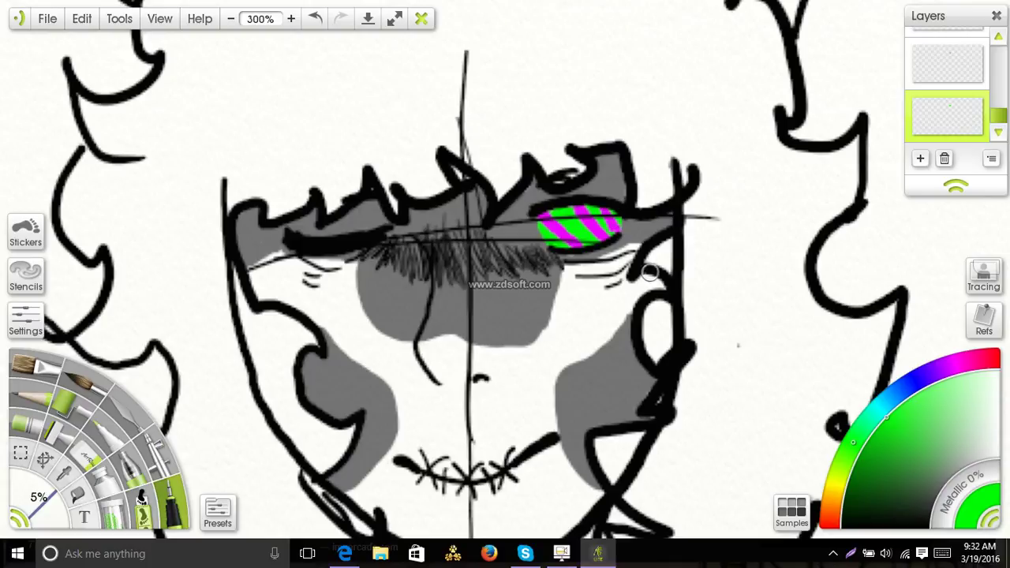
# On the magenta stripe layer, add more magenta lines over the green areas of the open eye.
pyautogui.click(918, 79)
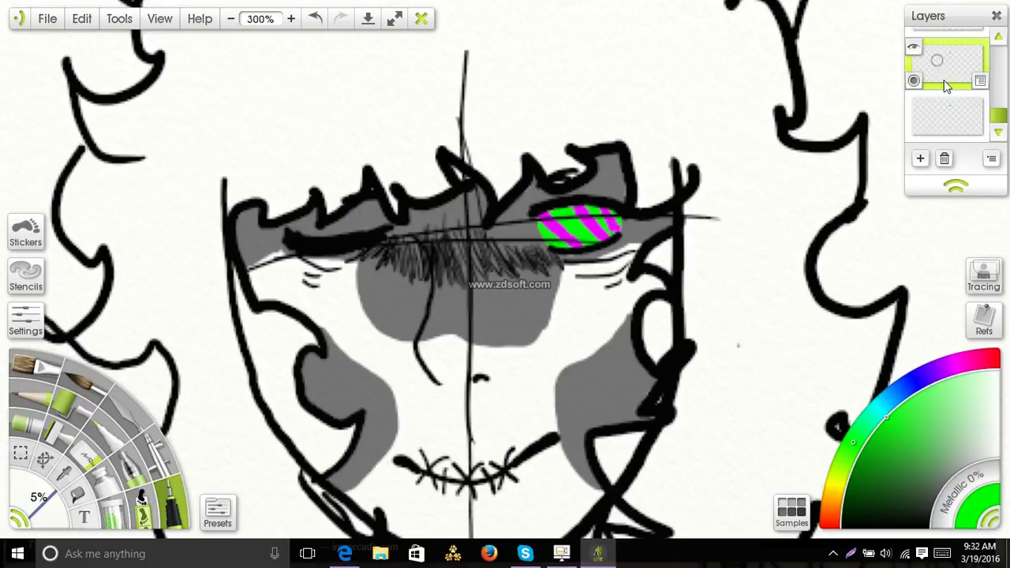
pyautogui.click(957, 364)
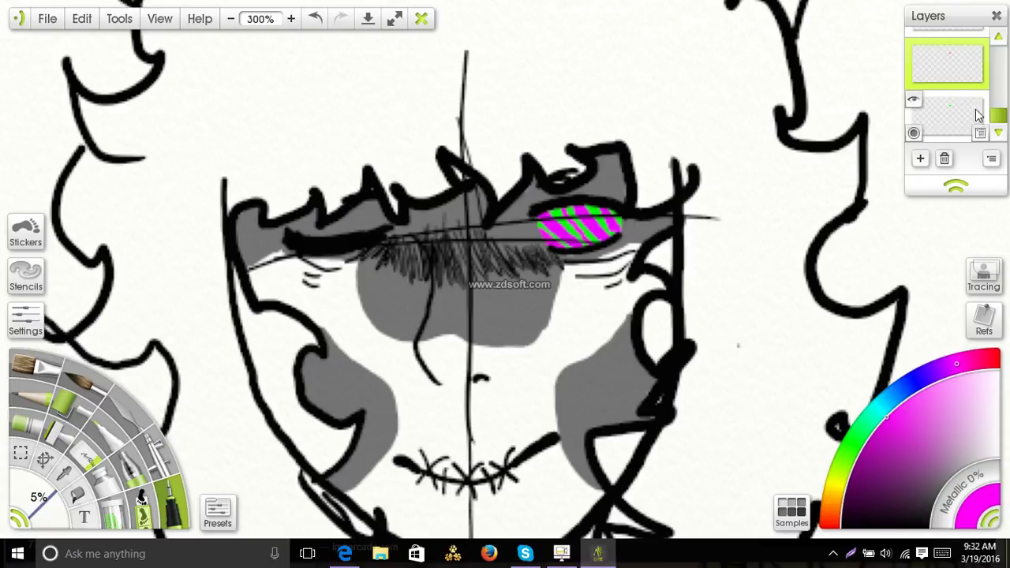
pyautogui.scroll(1, 979, 114)
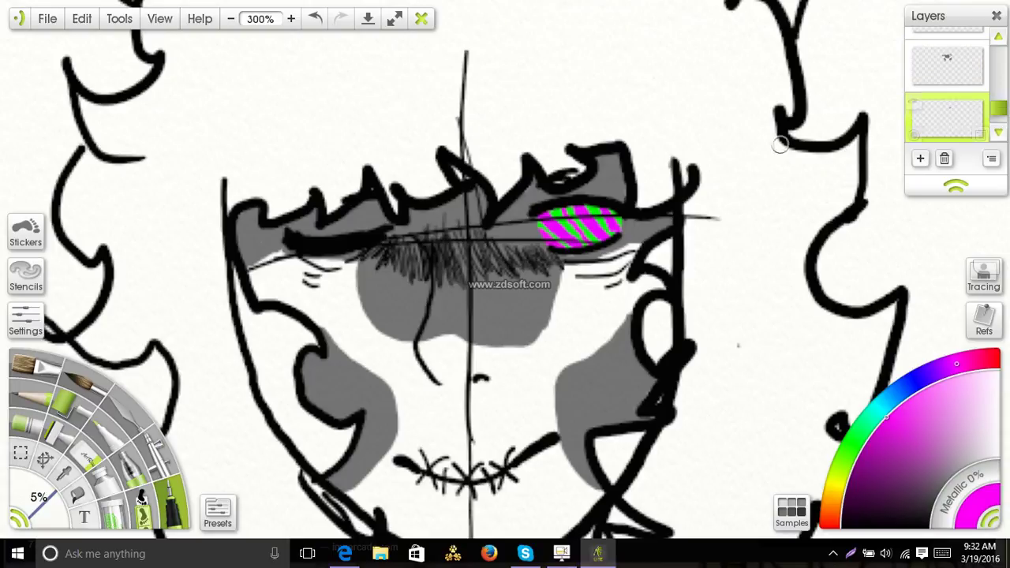
pyautogui.moveTo(679, 239); pyautogui.dragTo(766, 41)
pyautogui.moveTo(693, 115); pyautogui.dragTo(717, 64)
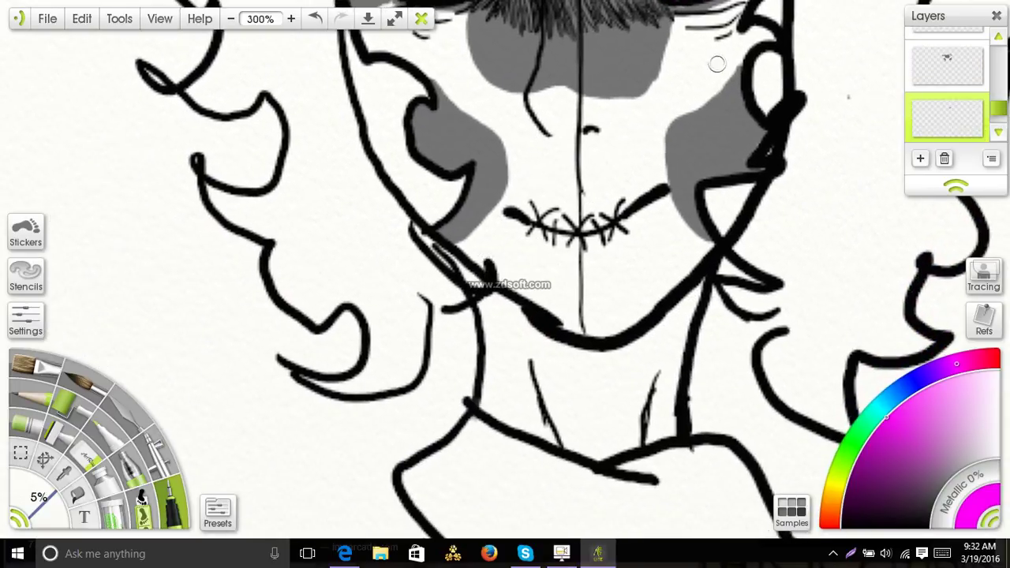
# Switch to Edge and browse back through the Kurloz reference images to the first one.
pyautogui.hotkey('alt', 'Tab')
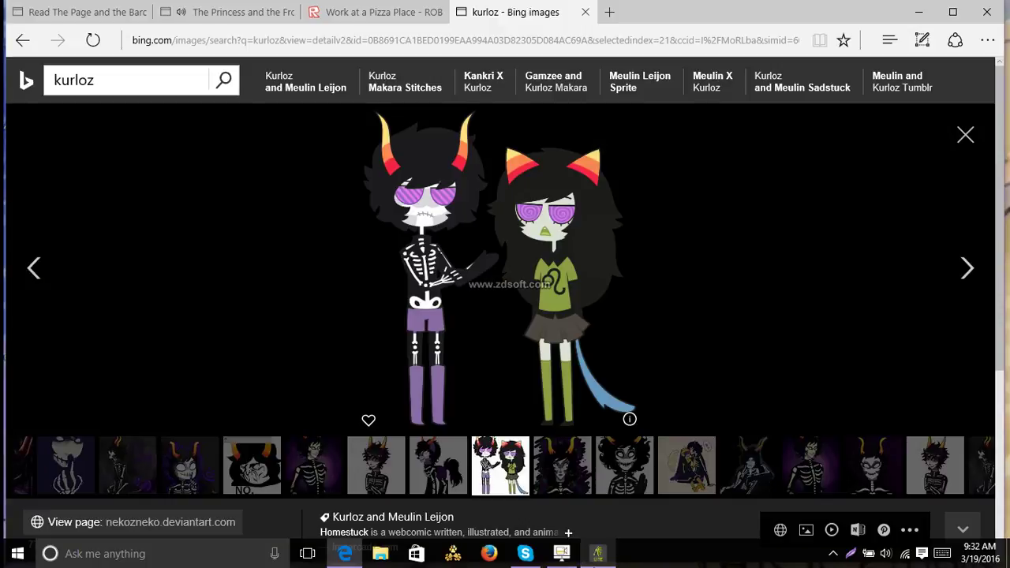
pyautogui.moveTo(515, 543)
pyautogui.press('Left')
pyautogui.press('Left')
pyautogui.press('Left')
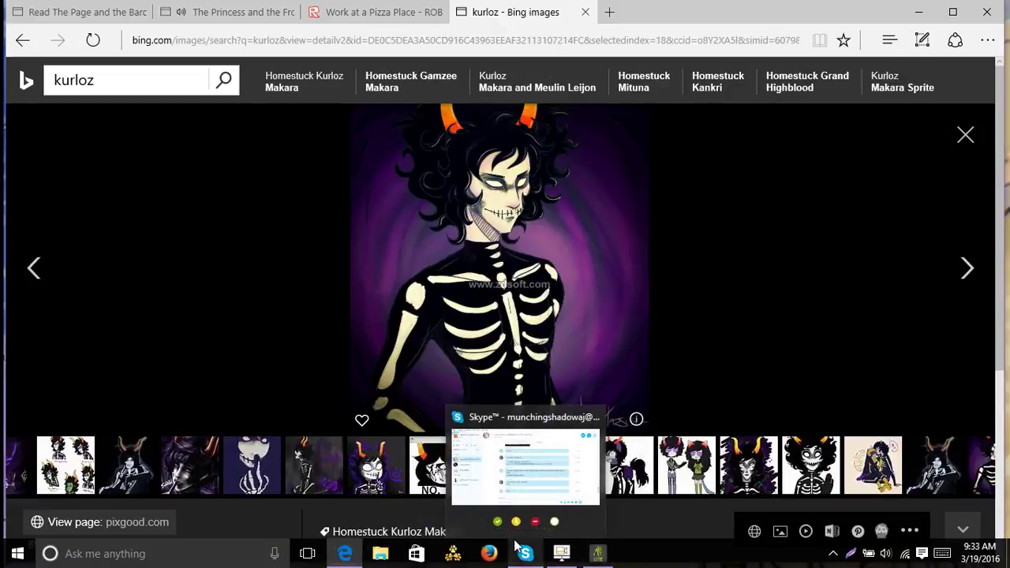
pyautogui.press('Left')
pyautogui.press('Left')
pyautogui.press('Left')
pyautogui.press('Left')
pyautogui.press('Left')
pyautogui.press('Left')
pyautogui.press('Left')
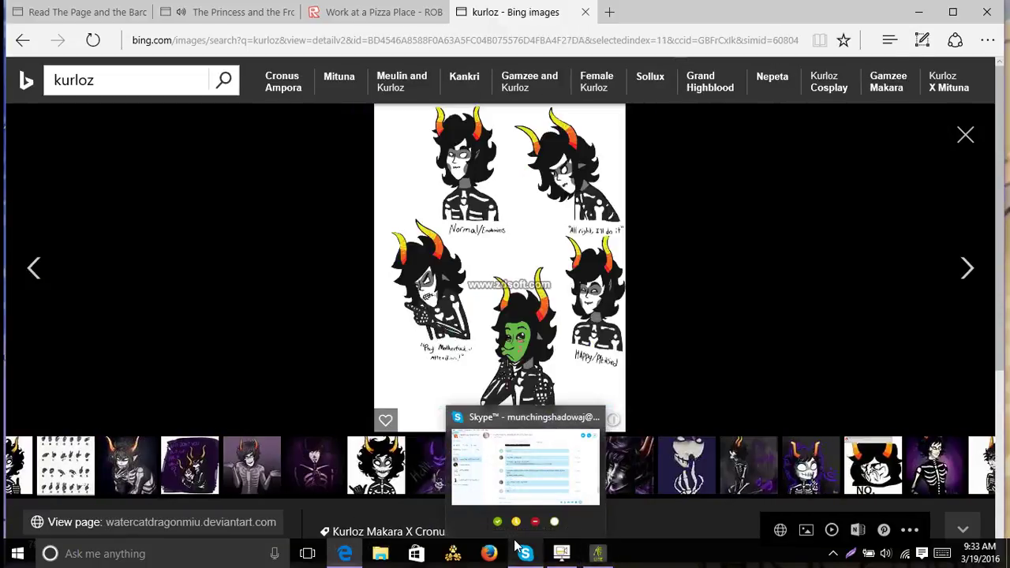
pyautogui.press('Left')
pyautogui.press('Left')
pyautogui.press('Left')
pyautogui.press('Left')
pyautogui.press('Left')
pyautogui.press('Left')
pyautogui.press('Left')
pyautogui.press('Left')
pyautogui.press('Left')
pyautogui.press('Left')
pyautogui.press('Left')
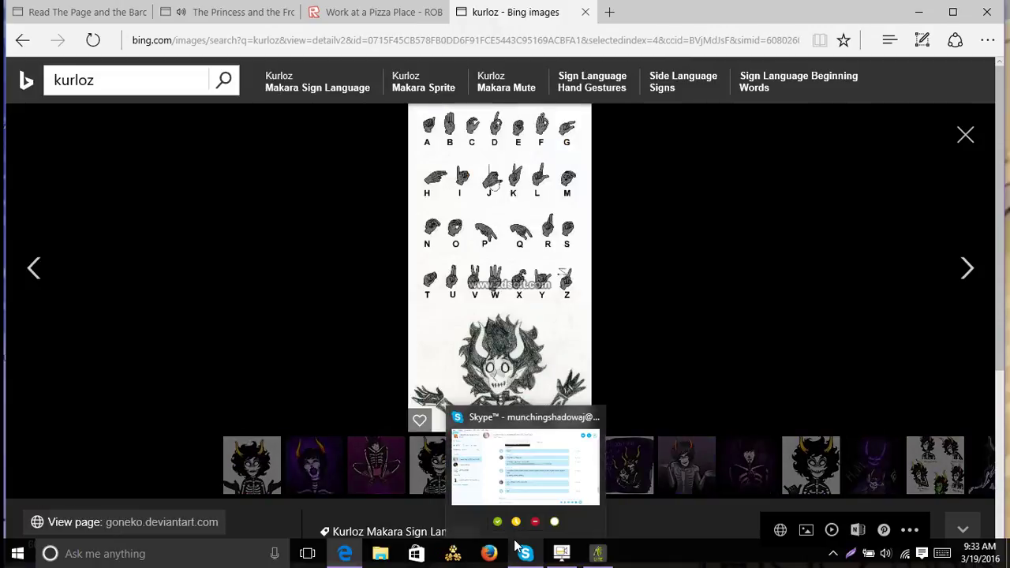
# Switch to ArtRage, sample the gray of the cheek marking, and add a new layer for inking with the pen.
pyautogui.click(598, 552)
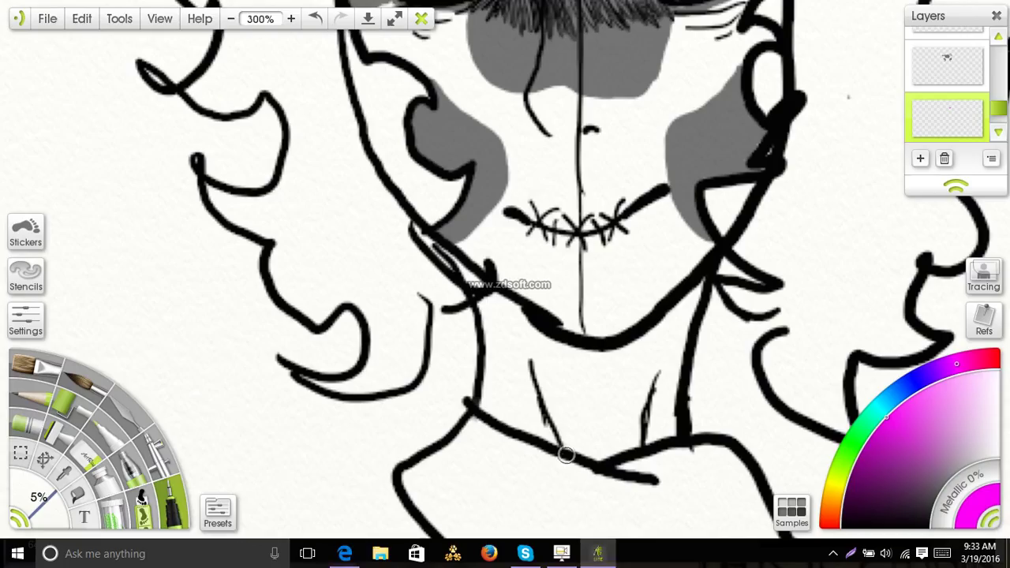
pyautogui.click(71, 477)
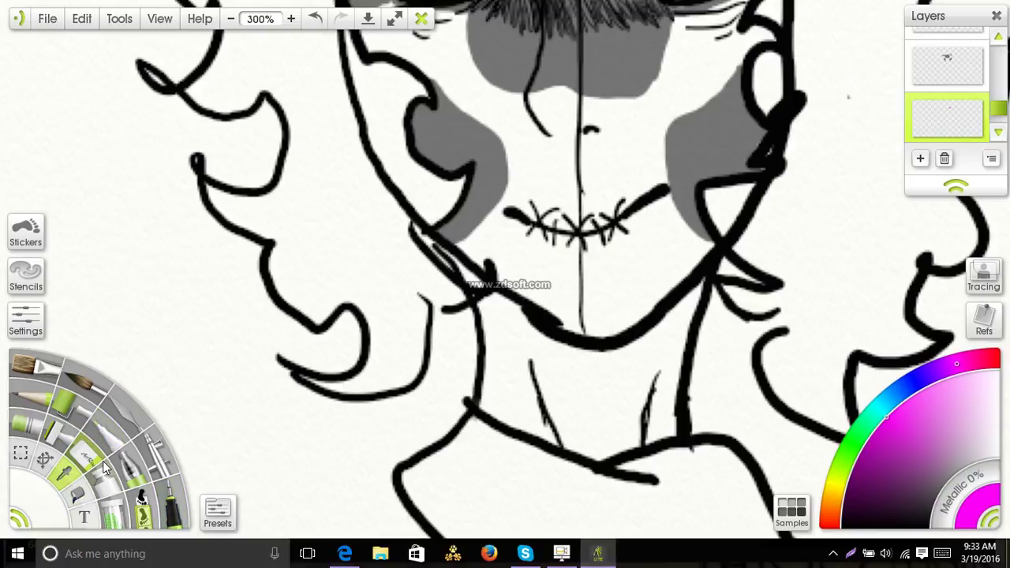
pyautogui.click(714, 138)
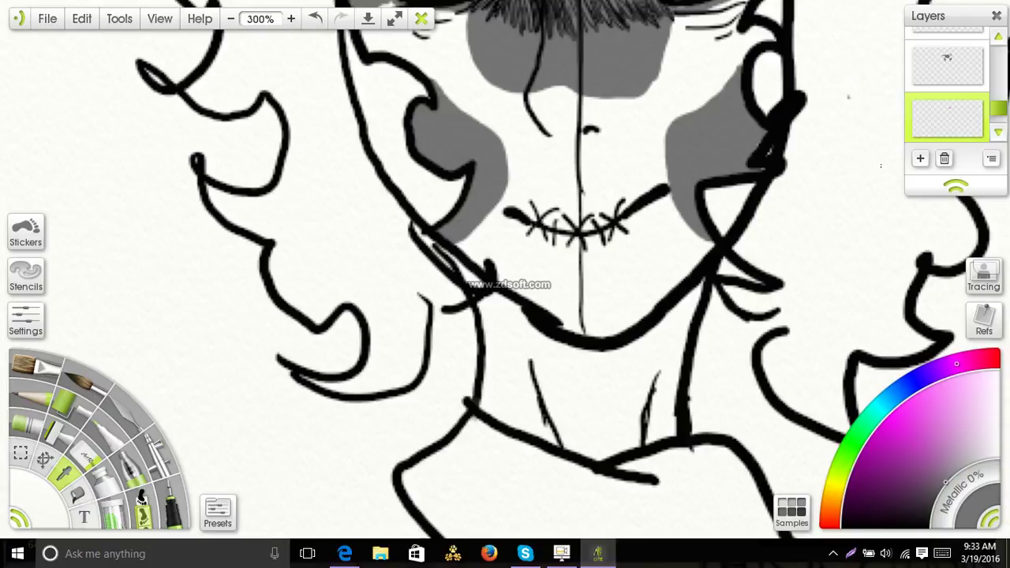
pyautogui.moveTo(1001, 113); pyautogui.dragTo(998, 124)
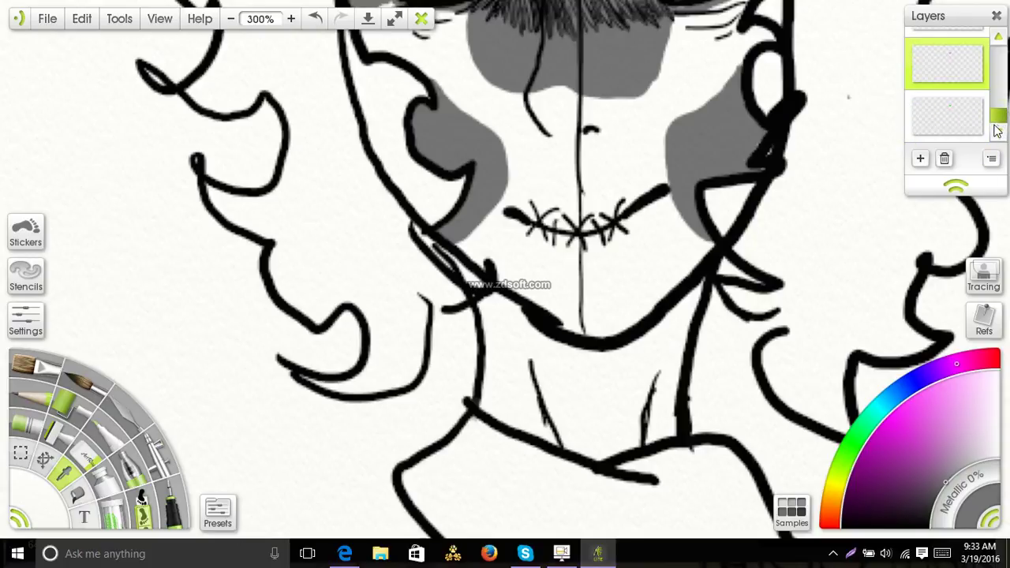
pyautogui.click(920, 159)
pyautogui.click(170, 506)
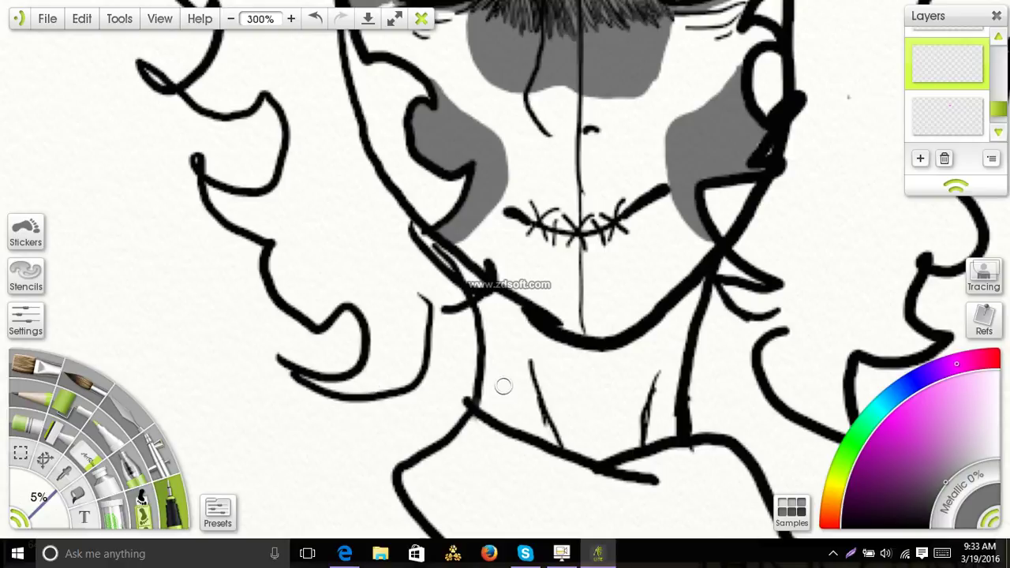
# Fill the whole neck between the jawline and the collar with the sampled gray.
pyautogui.moveTo(504, 386)
pyautogui.mouseDown()
pyautogui.moveTo(525, 397)
pyautogui.moveTo(514, 408)
pyautogui.moveTo(507, 399)
pyautogui.moveTo(495, 348)
pyautogui.mouseUp()
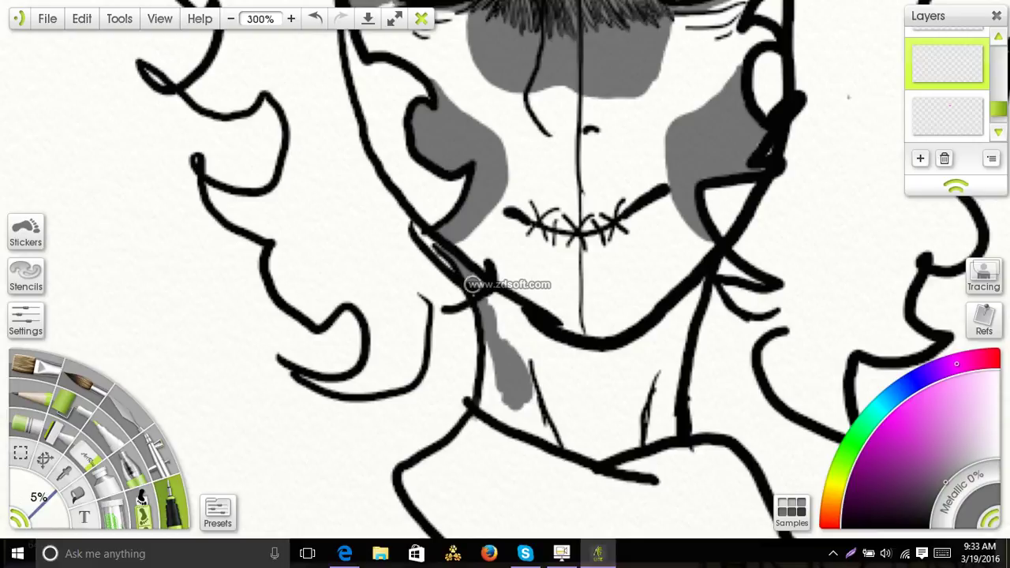
pyautogui.moveTo(473, 286)
pyautogui.mouseDown()
pyautogui.moveTo(502, 331)
pyautogui.moveTo(495, 319)
pyautogui.moveTo(487, 398)
pyautogui.moveTo(493, 339)
pyautogui.mouseUp()
pyautogui.moveTo(487, 402)
pyautogui.mouseDown()
pyautogui.moveTo(506, 386)
pyautogui.moveTo(499, 408)
pyautogui.moveTo(479, 405)
pyautogui.moveTo(511, 423)
pyautogui.moveTo(525, 392)
pyautogui.moveTo(544, 395)
pyautogui.moveTo(564, 422)
pyautogui.moveTo(552, 388)
pyautogui.moveTo(562, 405)
pyautogui.moveTo(556, 441)
pyautogui.moveTo(593, 448)
pyautogui.moveTo(651, 438)
pyautogui.moveTo(672, 431)
pyautogui.moveTo(668, 353)
pyautogui.mouseUp()
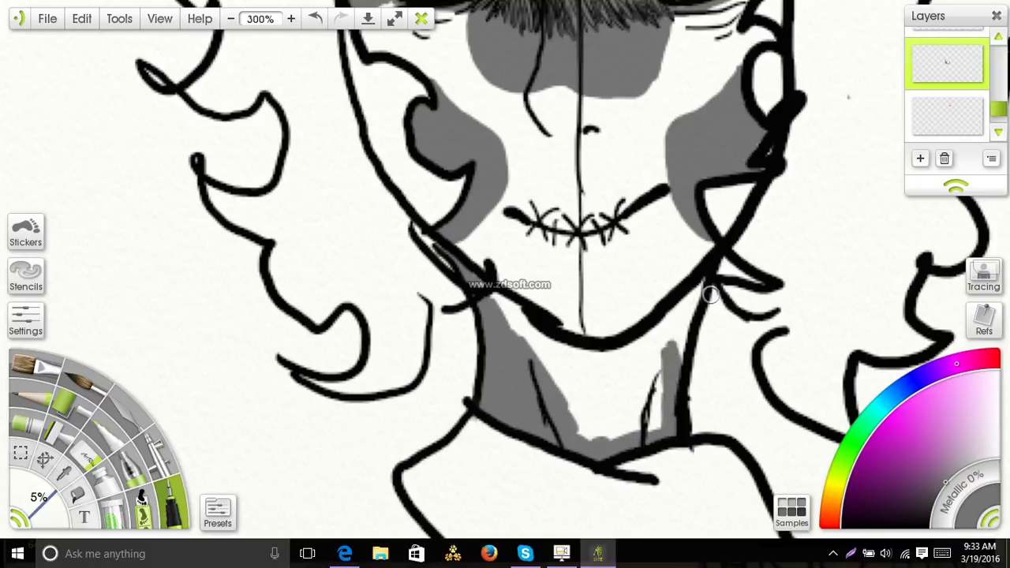
pyautogui.moveTo(710, 294)
pyautogui.mouseDown()
pyautogui.moveTo(664, 354)
pyautogui.moveTo(653, 345)
pyautogui.moveTo(693, 298)
pyautogui.moveTo(634, 364)
pyautogui.moveTo(648, 341)
pyautogui.moveTo(618, 359)
pyautogui.moveTo(634, 351)
pyautogui.moveTo(586, 357)
pyautogui.moveTo(642, 337)
pyautogui.moveTo(577, 360)
pyautogui.moveTo(552, 349)
pyautogui.moveTo(592, 356)
pyautogui.moveTo(543, 343)
pyautogui.moveTo(499, 311)
pyautogui.moveTo(531, 332)
pyautogui.moveTo(520, 314)
pyautogui.moveTo(511, 313)
pyautogui.moveTo(575, 394)
pyautogui.mouseUp()
pyautogui.moveTo(603, 415)
pyautogui.mouseDown()
pyautogui.moveTo(614, 393)
pyautogui.moveTo(588, 426)
pyautogui.moveTo(601, 439)
pyautogui.mouseUp()
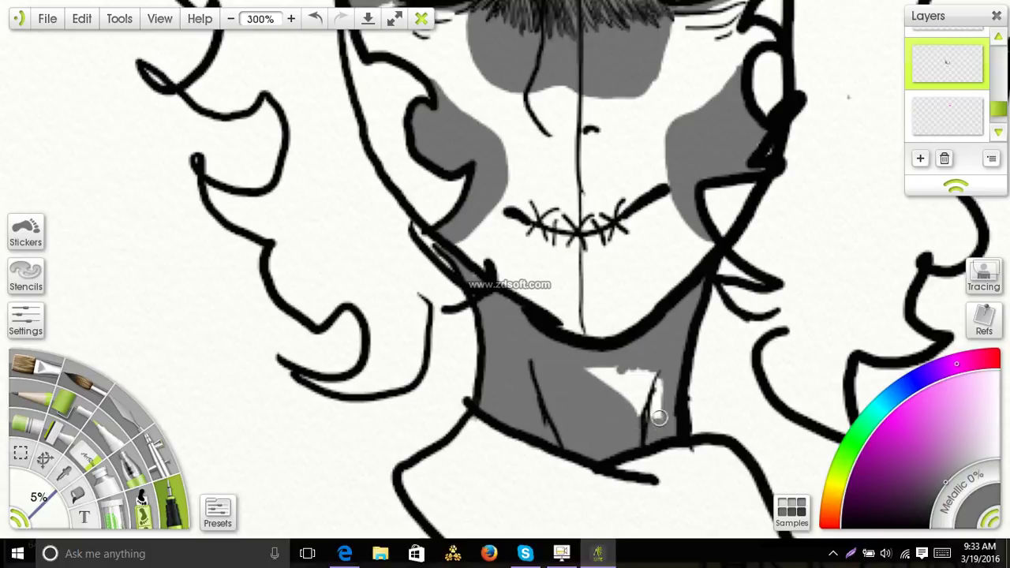
pyautogui.moveTo(656, 389); pyautogui.dragTo(629, 413)
pyautogui.moveTo(642, 379); pyautogui.dragTo(639, 370)
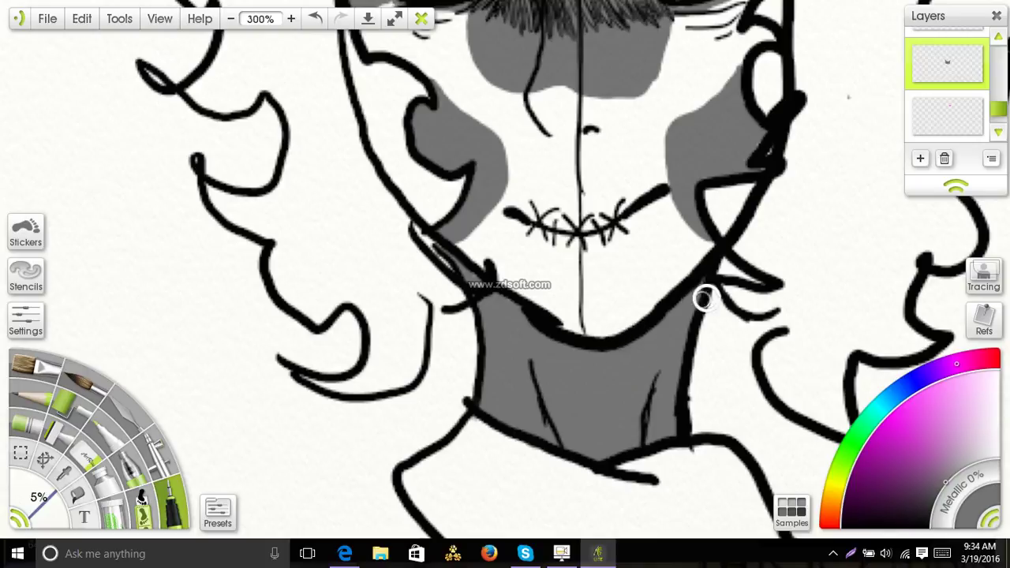
# Compare the face, neck and collar with the front-facing Kurloz sprite in Edge, checking the YouTube page in between.
pyautogui.moveTo(707, 297); pyautogui.dragTo(672, 476)
pyautogui.click(600, 556)
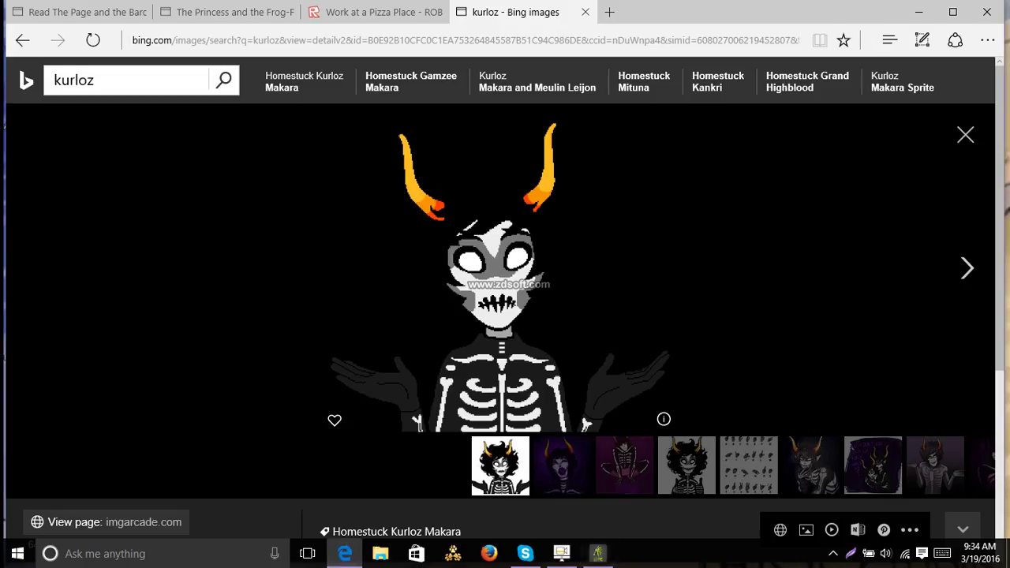
pyautogui.click(600, 556)
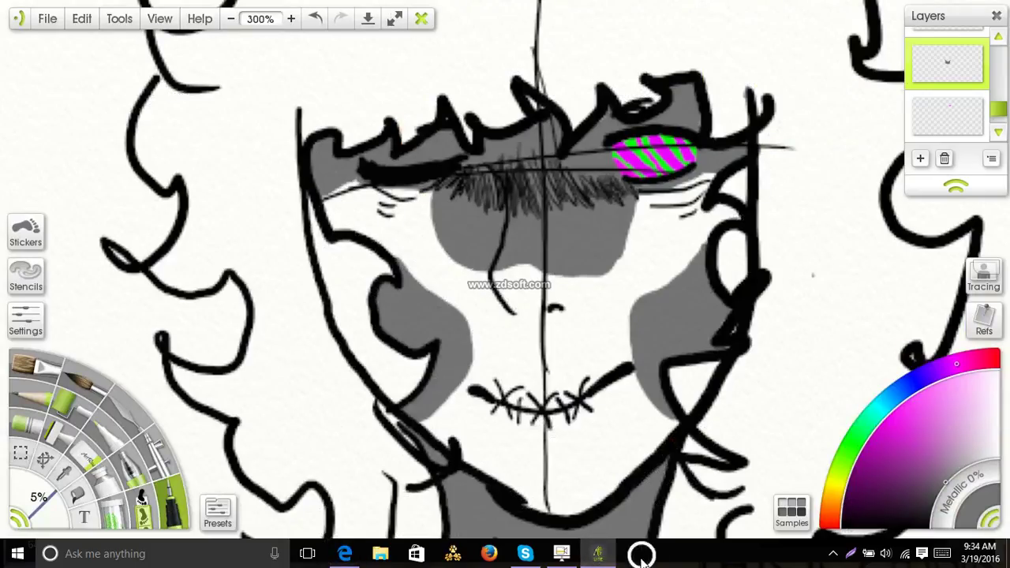
pyautogui.moveTo(672, 451); pyautogui.dragTo(658, 131)
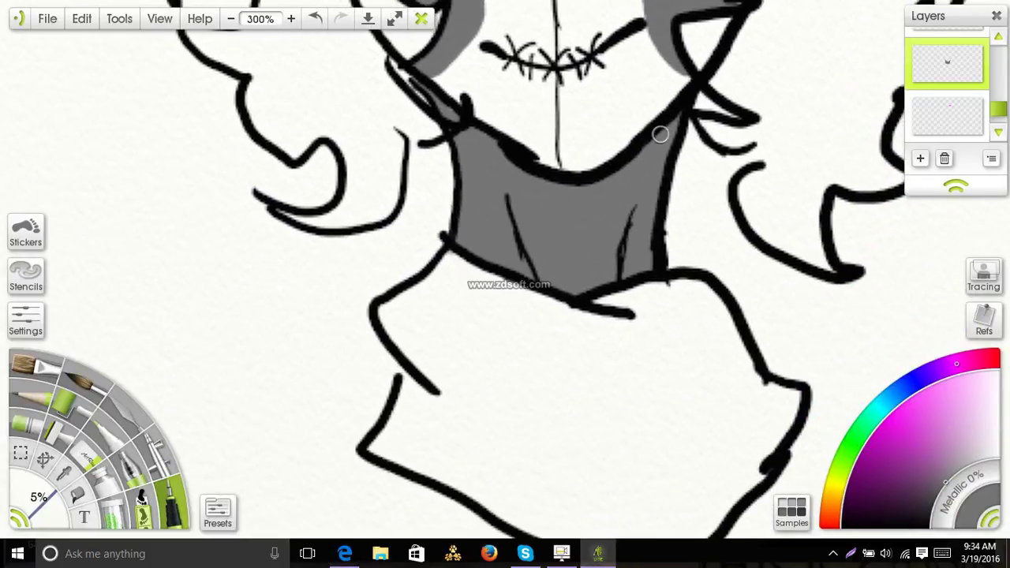
pyautogui.click(598, 555)
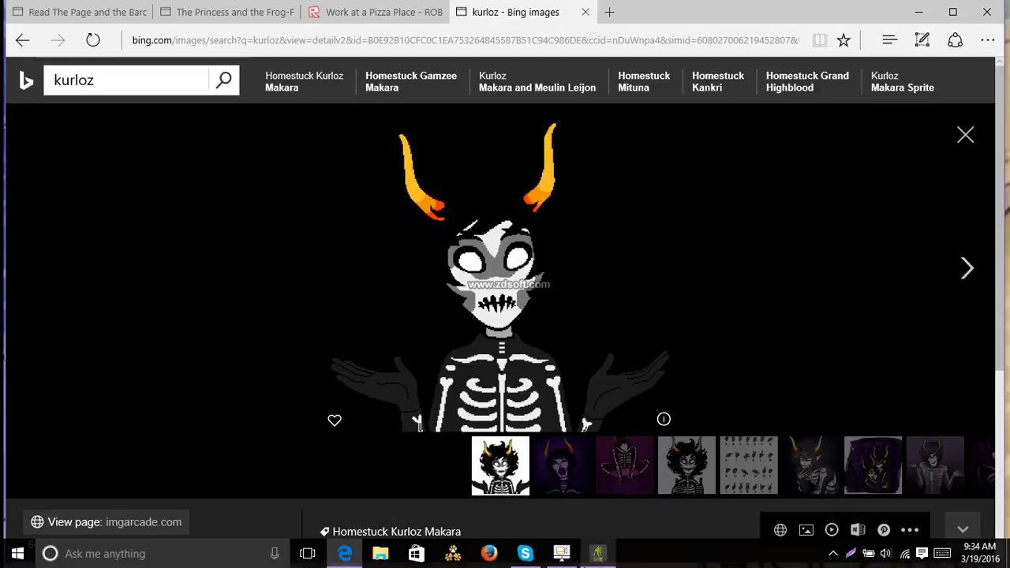
pyautogui.moveTo(543, 559)
pyautogui.hotkey('ctrl', '2')
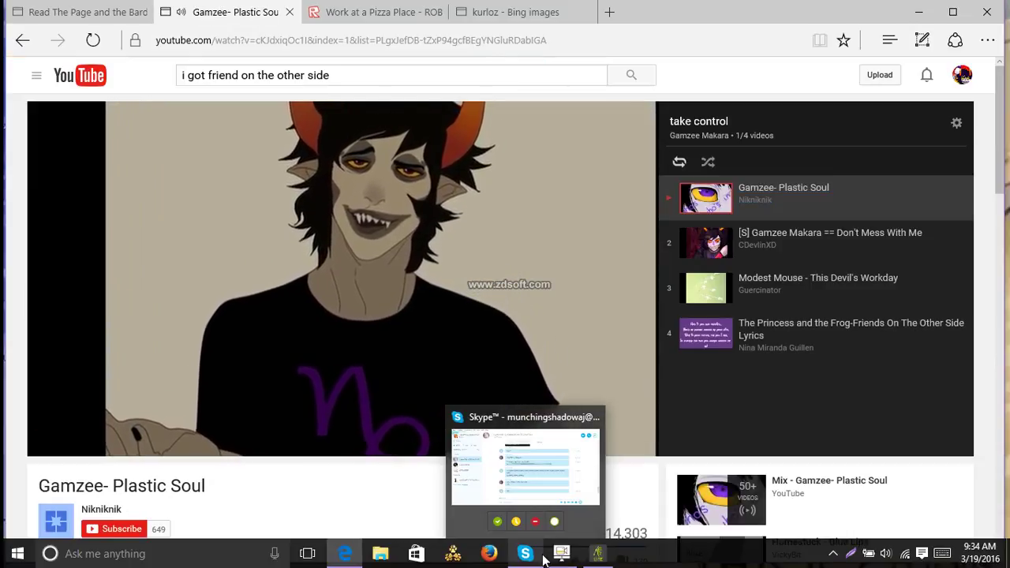
pyautogui.hotkey('ctrl', '4')
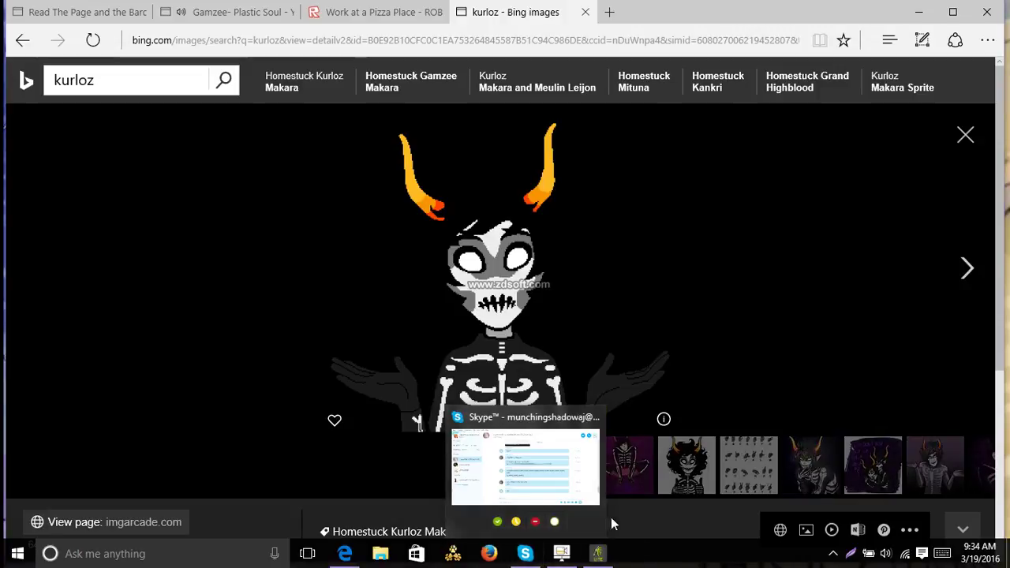
# Switch to ArtRage, pick a near-black color, and start filling the middle of the collar with the pen.
pyautogui.click(600, 557)
pyautogui.click(600, 557)
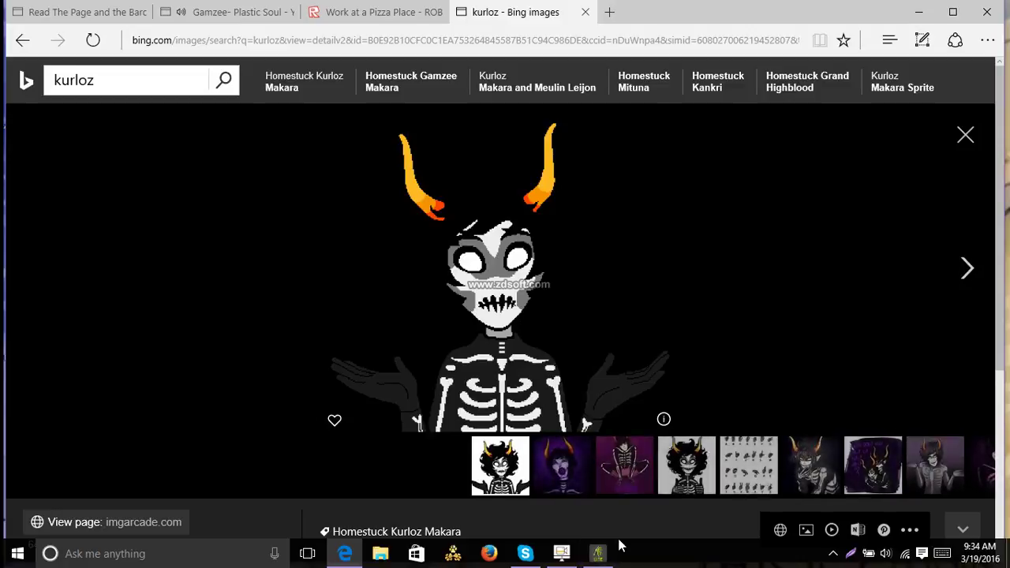
pyautogui.click(597, 553)
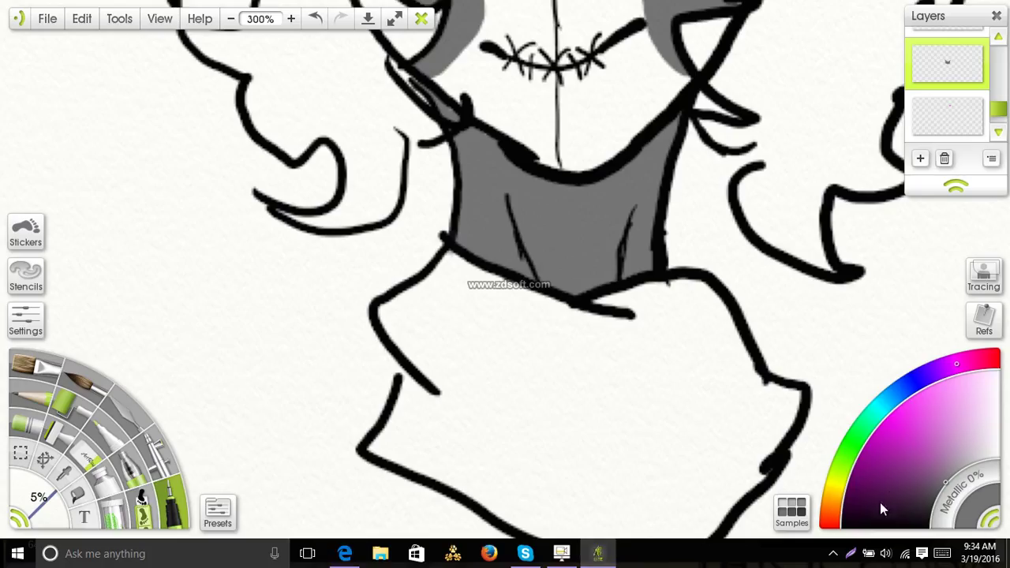
pyautogui.click(922, 518)
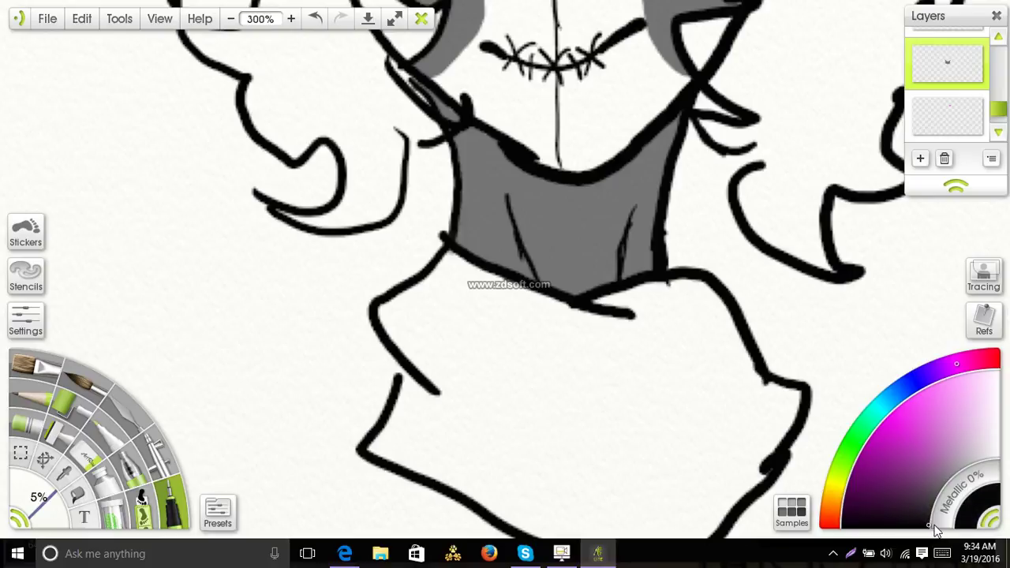
pyautogui.moveTo(556, 371)
pyautogui.mouseDown()
pyautogui.moveTo(570, 417)
pyautogui.moveTo(564, 365)
pyautogui.moveTo(553, 366)
pyautogui.moveTo(563, 374)
pyautogui.moveTo(548, 440)
pyautogui.mouseUp()
pyautogui.moveTo(486, 347)
pyautogui.mouseDown()
pyautogui.moveTo(516, 318)
pyautogui.moveTo(492, 372)
pyautogui.mouseUp()
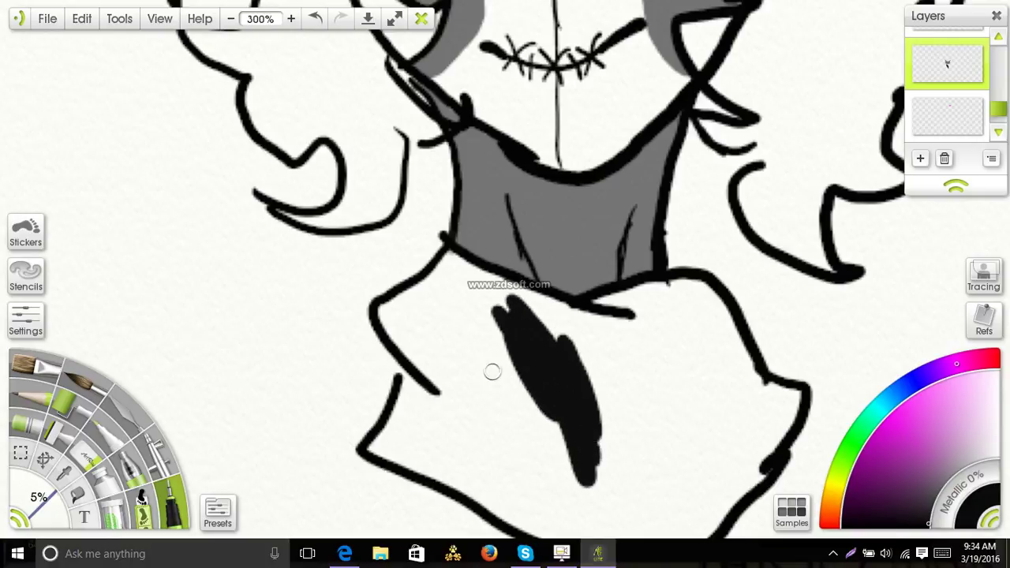
# Set the pen size to 10% and fill the whole remaining collar with near-black up to its outline.
pyautogui.click(52, 515)
pyautogui.press('Return')
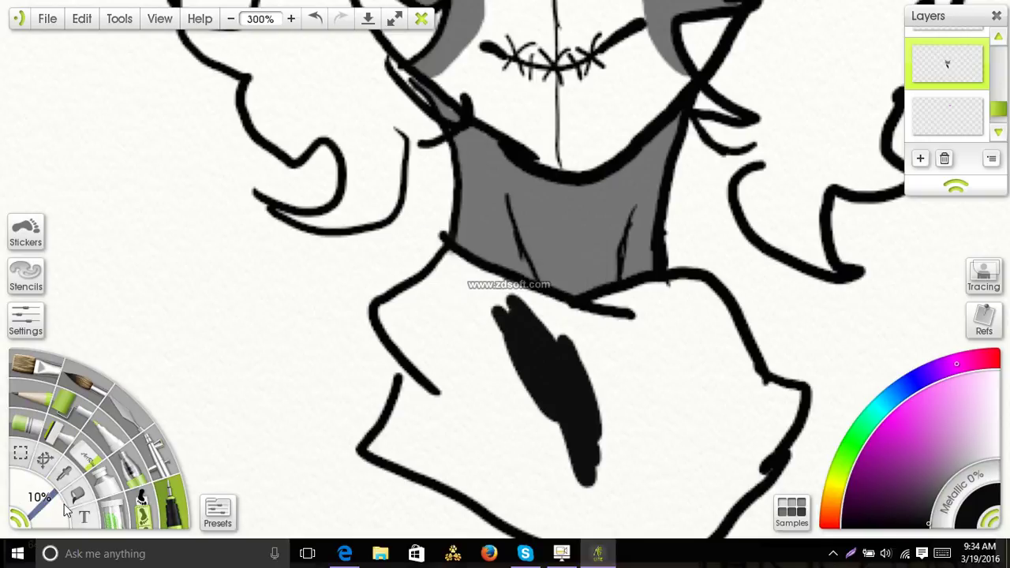
pyautogui.moveTo(609, 390)
pyautogui.mouseDown()
pyautogui.moveTo(578, 352)
pyautogui.moveTo(604, 368)
pyautogui.moveTo(599, 385)
pyautogui.moveTo(604, 365)
pyautogui.moveTo(594, 364)
pyautogui.moveTo(654, 336)
pyautogui.moveTo(653, 311)
pyautogui.moveTo(595, 320)
pyautogui.moveTo(619, 300)
pyautogui.moveTo(690, 291)
pyautogui.moveTo(651, 321)
pyautogui.moveTo(668, 318)
pyautogui.moveTo(663, 329)
pyautogui.moveTo(649, 303)
pyautogui.moveTo(555, 329)
pyautogui.moveTo(497, 309)
pyautogui.moveTo(454, 256)
pyautogui.moveTo(386, 321)
pyautogui.moveTo(433, 384)
pyautogui.moveTo(442, 367)
pyautogui.moveTo(417, 311)
pyautogui.moveTo(439, 319)
pyautogui.moveTo(458, 353)
pyautogui.moveTo(456, 343)
pyautogui.moveTo(500, 347)
pyautogui.moveTo(525, 326)
pyautogui.moveTo(476, 273)
pyautogui.mouseUp()
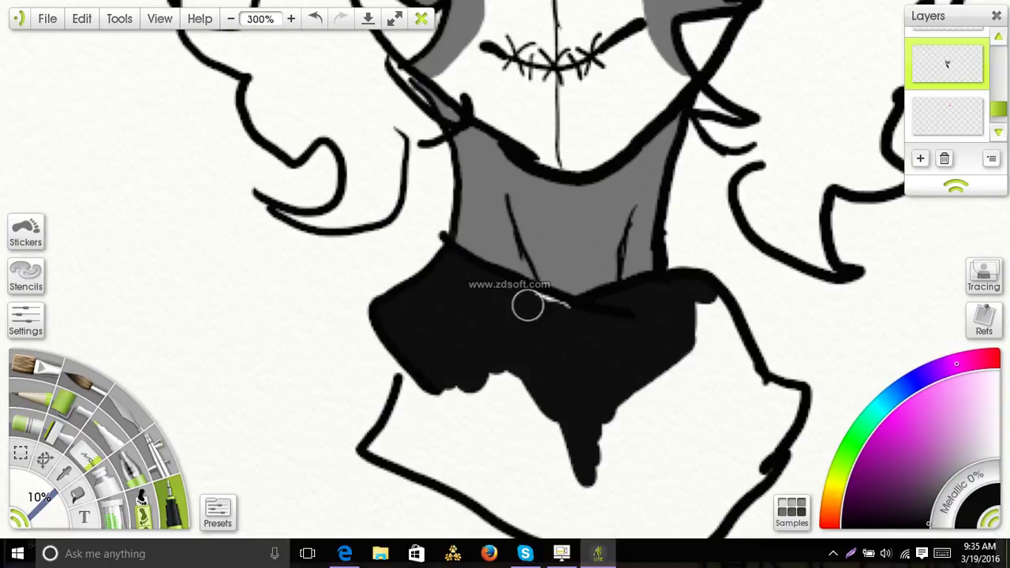
pyautogui.moveTo(527, 305)
pyautogui.mouseDown()
pyautogui.moveTo(578, 319)
pyautogui.moveTo(551, 307)
pyautogui.moveTo(570, 320)
pyautogui.moveTo(510, 350)
pyautogui.moveTo(514, 381)
pyautogui.moveTo(540, 449)
pyautogui.moveTo(579, 467)
pyautogui.moveTo(481, 461)
pyautogui.moveTo(413, 429)
pyautogui.moveTo(404, 388)
pyautogui.moveTo(413, 420)
pyautogui.moveTo(389, 436)
pyautogui.moveTo(402, 440)
pyautogui.moveTo(399, 419)
pyautogui.moveTo(420, 461)
pyautogui.moveTo(463, 463)
pyautogui.mouseUp()
pyautogui.moveTo(616, 425); pyautogui.dragTo(534, 349)
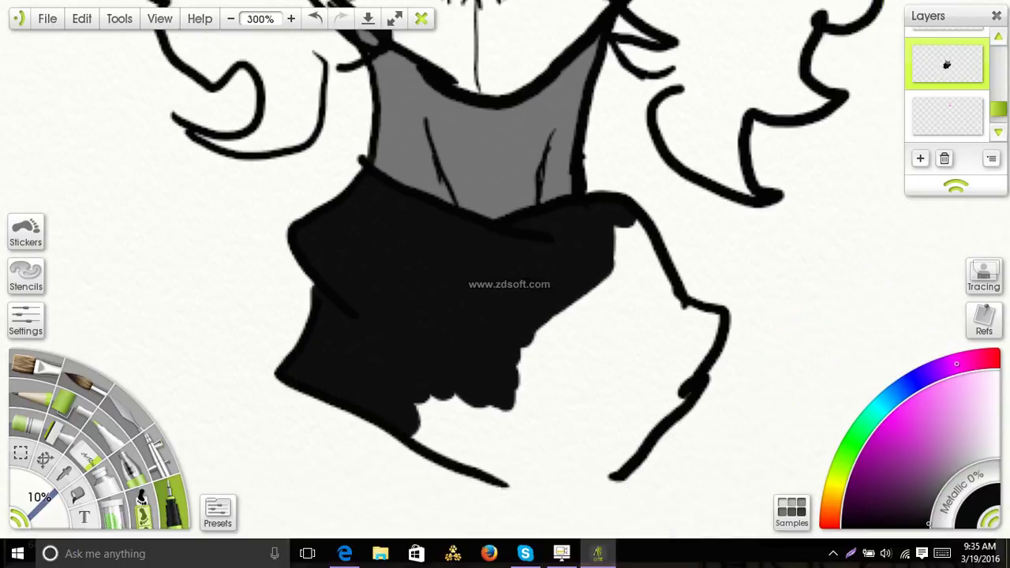
pyautogui.moveTo(481, 205)
pyautogui.mouseDown()
pyautogui.moveTo(528, 173)
pyautogui.moveTo(525, 148)
pyautogui.moveTo(532, 163)
pyautogui.moveTo(542, 154)
pyautogui.moveTo(556, 167)
pyautogui.moveTo(596, 250)
pyautogui.moveTo(608, 237)
pyautogui.moveTo(604, 253)
pyautogui.moveTo(617, 247)
pyautogui.moveTo(520, 377)
pyautogui.moveTo(432, 387)
pyautogui.moveTo(365, 355)
pyautogui.moveTo(388, 371)
pyautogui.moveTo(353, 354)
pyautogui.moveTo(331, 359)
pyautogui.moveTo(361, 347)
pyautogui.moveTo(347, 295)
pyautogui.moveTo(368, 288)
pyautogui.moveTo(450, 304)
pyautogui.moveTo(506, 355)
pyautogui.moveTo(527, 312)
pyautogui.moveTo(493, 233)
pyautogui.moveTo(540, 273)
pyautogui.moveTo(527, 216)
pyautogui.moveTo(558, 265)
pyautogui.moveTo(530, 187)
pyautogui.mouseUp()
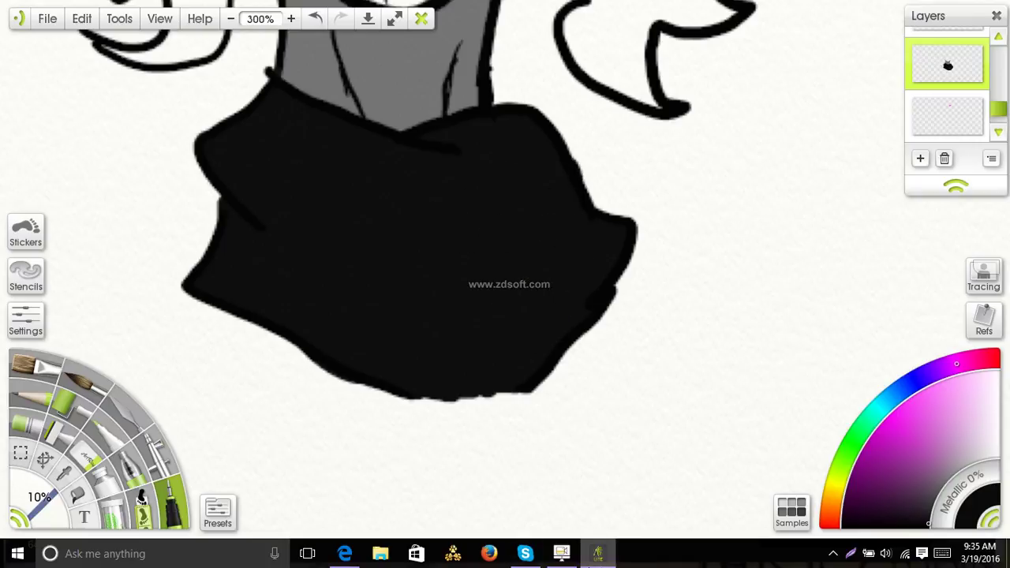
# Check the Kurloz sprite in Edge and paint a vertical row of short white spine bones down the collar in ArtRage.
pyautogui.click(600, 556)
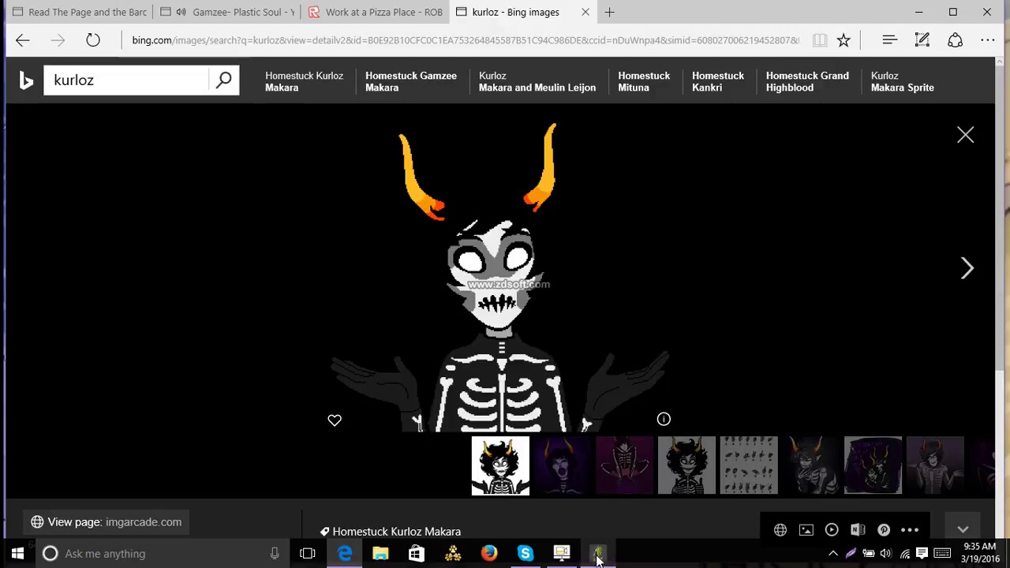
pyautogui.click(597, 557)
pyautogui.moveTo(506, 259)
pyautogui.mouseDown()
pyautogui.moveTo(558, 329)
pyautogui.moveTo(663, 370)
pyautogui.mouseUp()
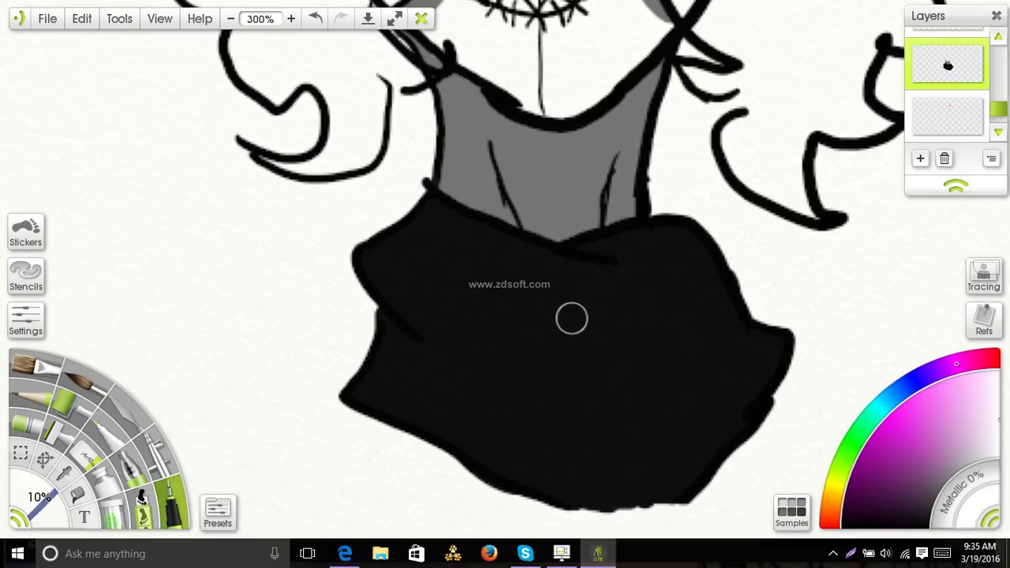
pyautogui.moveTo(564, 304)
pyautogui.mouseDown()
pyautogui.moveTo(594, 308)
pyautogui.moveTo(576, 325)
pyautogui.mouseUp()
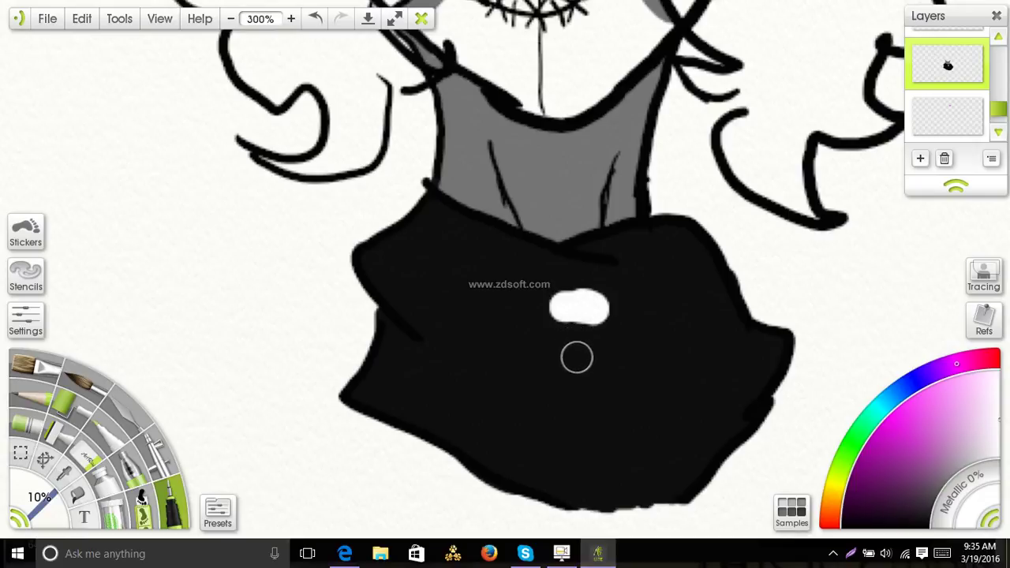
pyautogui.moveTo(579, 362); pyautogui.dragTo(593, 363)
pyautogui.moveTo(585, 408); pyautogui.dragTo(597, 409)
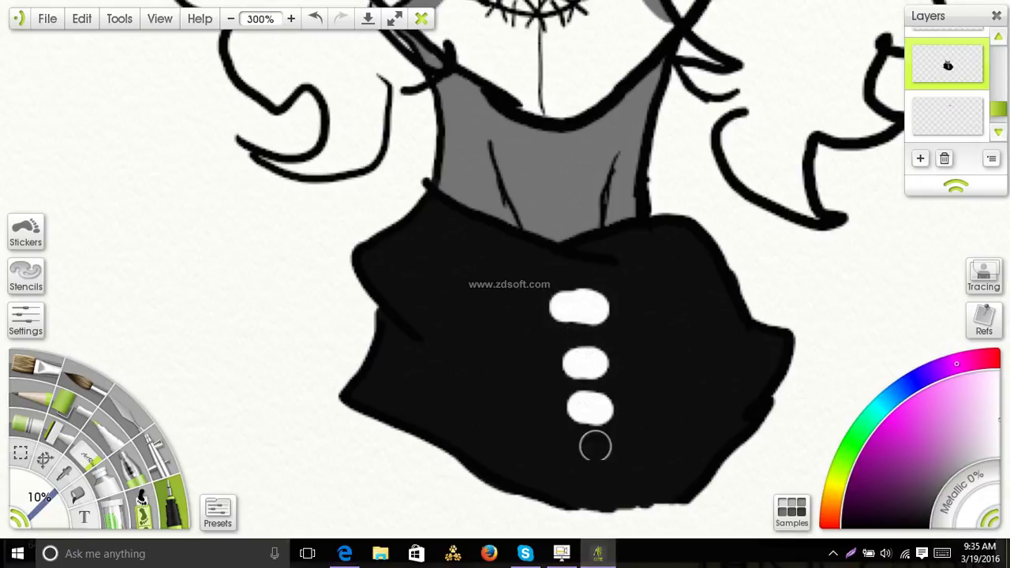
pyautogui.moveTo(591, 458)
pyautogui.mouseDown()
pyautogui.moveTo(616, 462)
pyautogui.moveTo(605, 493)
pyautogui.mouseUp()
# Compare the drawing with the Kurloz sprite in Edge and add an empty layer above the collar's layer for the hair.
pyautogui.moveTo(625, 384)
pyautogui.mouseDown()
pyautogui.moveTo(575, 524)
pyautogui.moveTo(668, 447)
pyautogui.moveTo(628, 550)
pyautogui.moveTo(598, 559)
pyautogui.mouseUp()
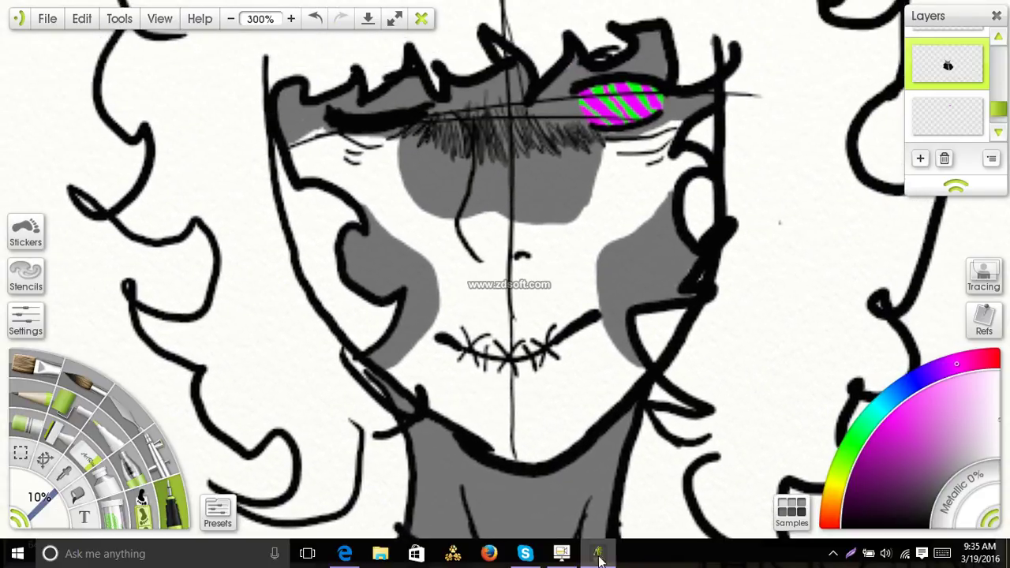
pyautogui.moveTo(569, 382); pyautogui.dragTo(587, 565)
pyautogui.click(598, 555)
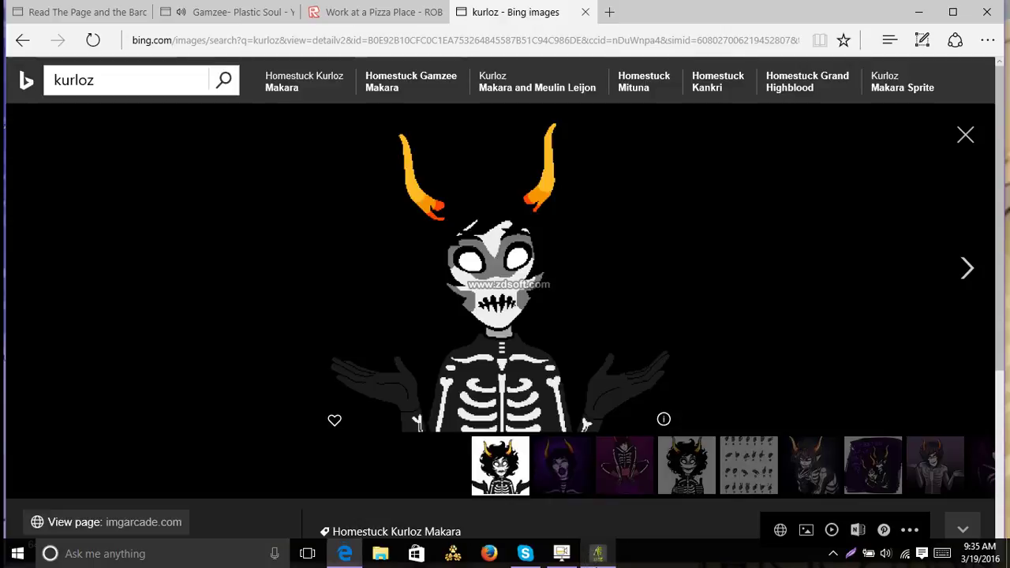
pyautogui.click(597, 555)
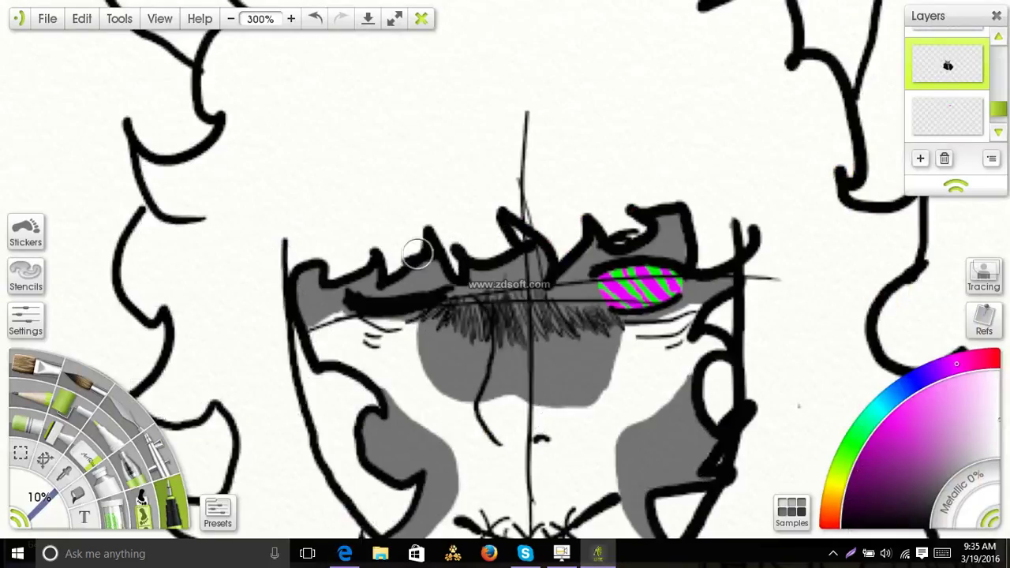
pyautogui.click(230, 19)
pyautogui.click(231, 20)
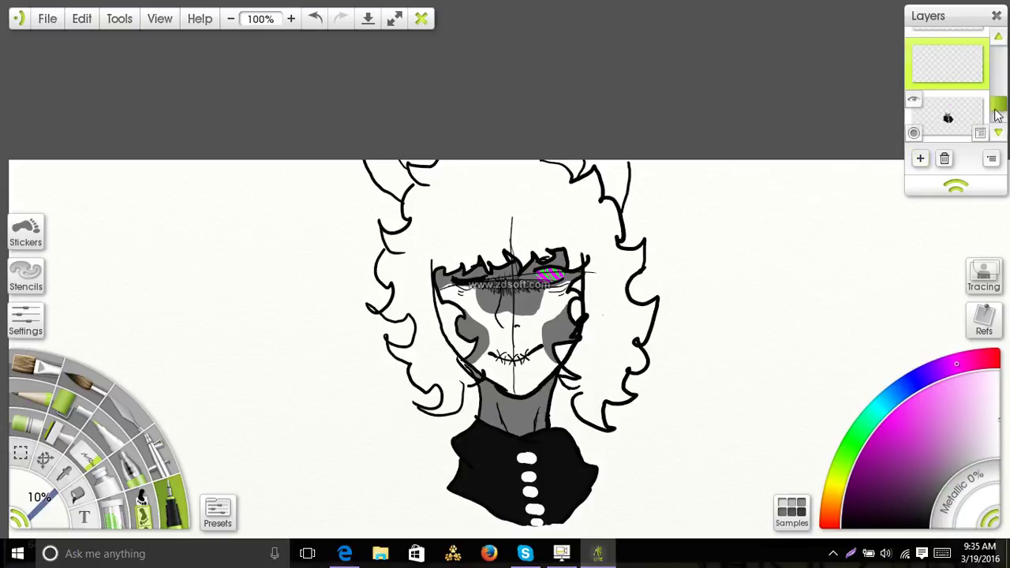
pyautogui.moveTo(999, 112)
pyautogui.mouseDown()
pyautogui.moveTo(1001, 85)
pyautogui.moveTo(999, 102)
pyautogui.moveTo(952, 62)
pyautogui.moveTo(956, 37)
pyautogui.mouseUp()
pyautogui.moveTo(1001, 69); pyautogui.dragTo(953, 114)
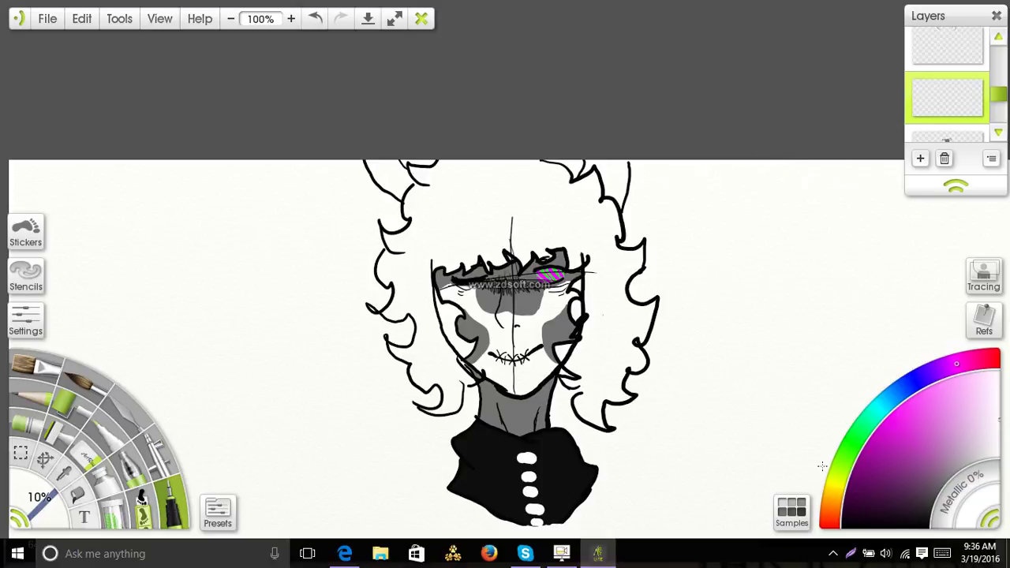
# Pick black and fill the hair on the left side of the face, from the crown down to the lowest curl.
pyautogui.click(865, 526)
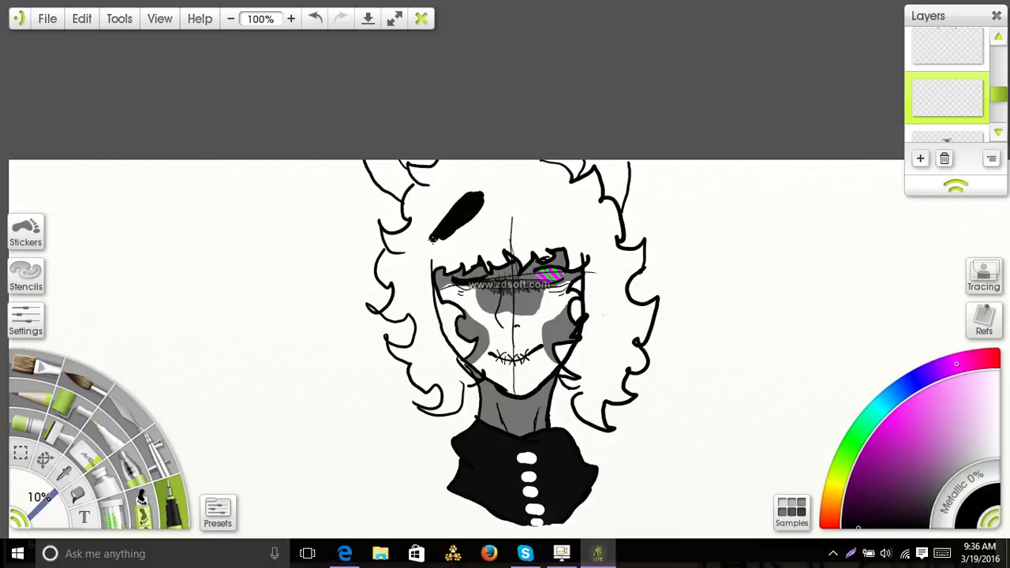
pyautogui.moveTo(432, 239); pyautogui.dragTo(412, 261)
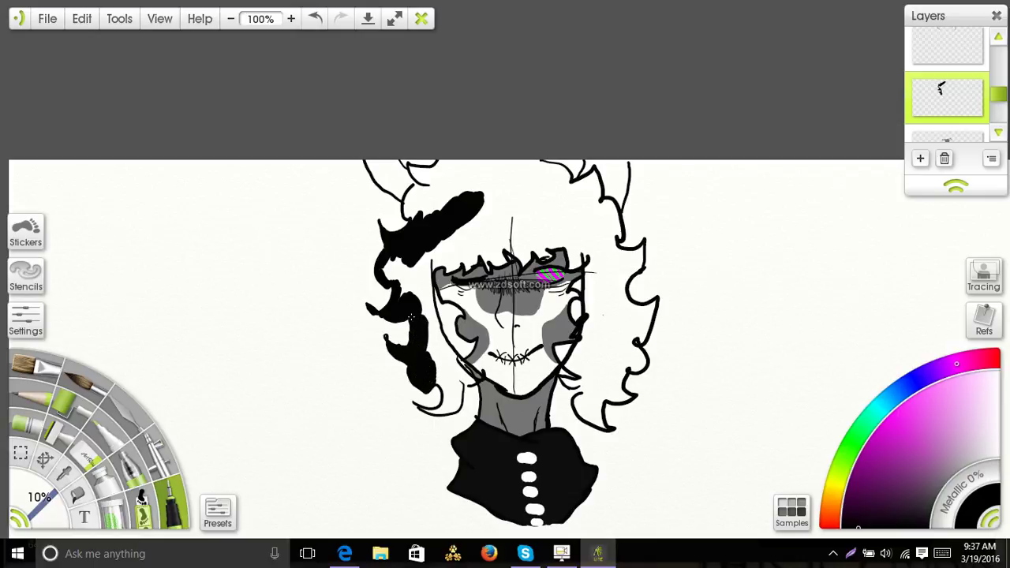
pyautogui.moveTo(394, 290)
pyautogui.mouseDown()
pyautogui.moveTo(404, 272)
pyautogui.moveTo(394, 269)
pyautogui.moveTo(387, 283)
pyautogui.moveTo(414, 276)
pyautogui.moveTo(426, 325)
pyautogui.moveTo(431, 316)
pyautogui.moveTo(459, 347)
pyautogui.moveTo(472, 341)
pyautogui.mouseUp()
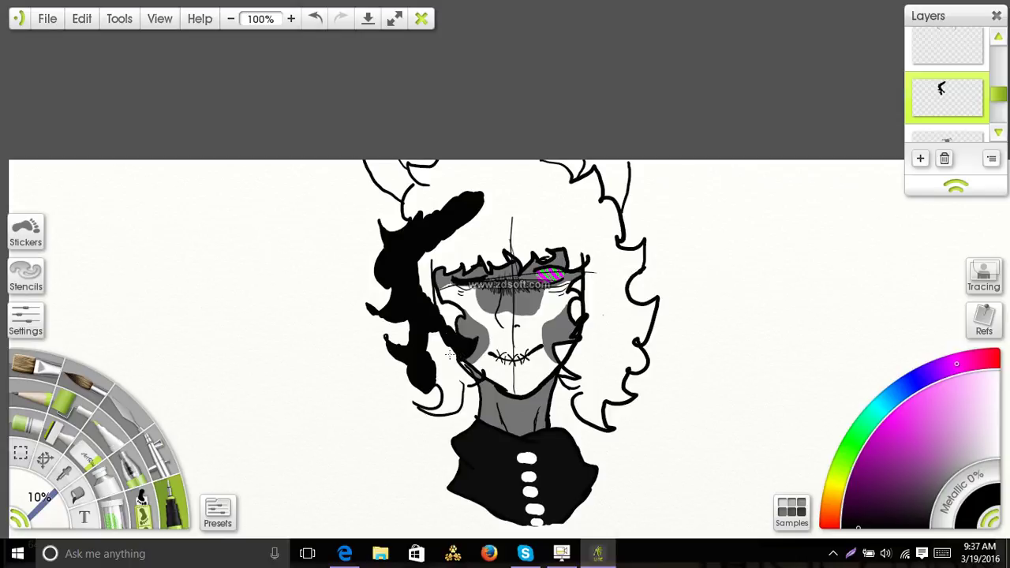
pyautogui.moveTo(462, 366)
pyautogui.mouseDown()
pyautogui.moveTo(457, 410)
pyautogui.moveTo(420, 409)
pyautogui.moveTo(444, 405)
pyautogui.moveTo(449, 391)
pyautogui.moveTo(449, 400)
pyautogui.moveTo(436, 359)
pyautogui.moveTo(455, 353)
pyautogui.moveTo(442, 347)
pyautogui.moveTo(462, 364)
pyautogui.mouseUp()
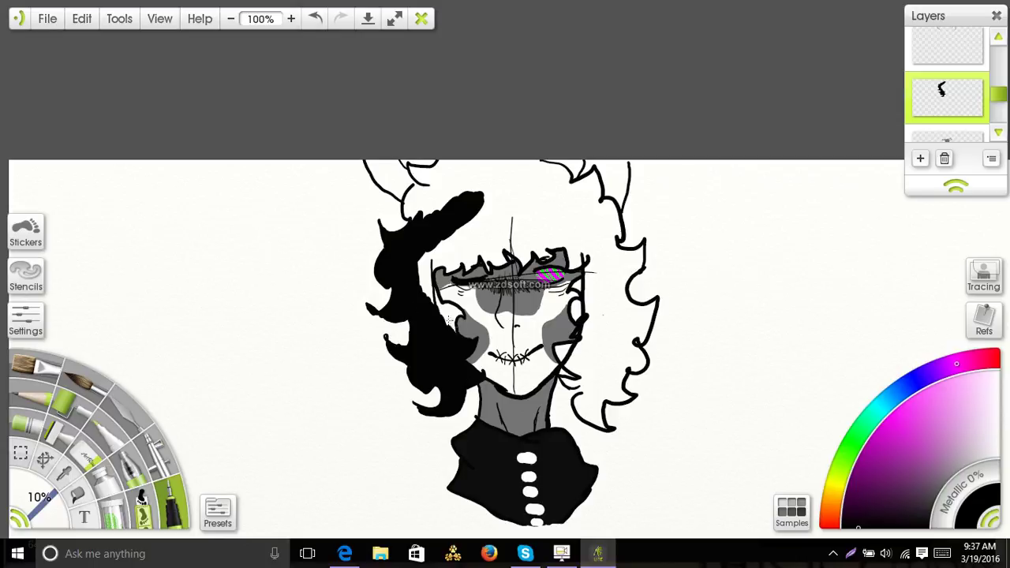
pyautogui.moveTo(447, 319)
pyautogui.mouseDown()
pyautogui.moveTo(425, 273)
pyautogui.moveTo(419, 294)
pyautogui.moveTo(422, 280)
pyautogui.moveTo(507, 220)
pyautogui.moveTo(533, 187)
pyautogui.moveTo(479, 215)
pyautogui.moveTo(574, 172)
pyautogui.mouseUp()
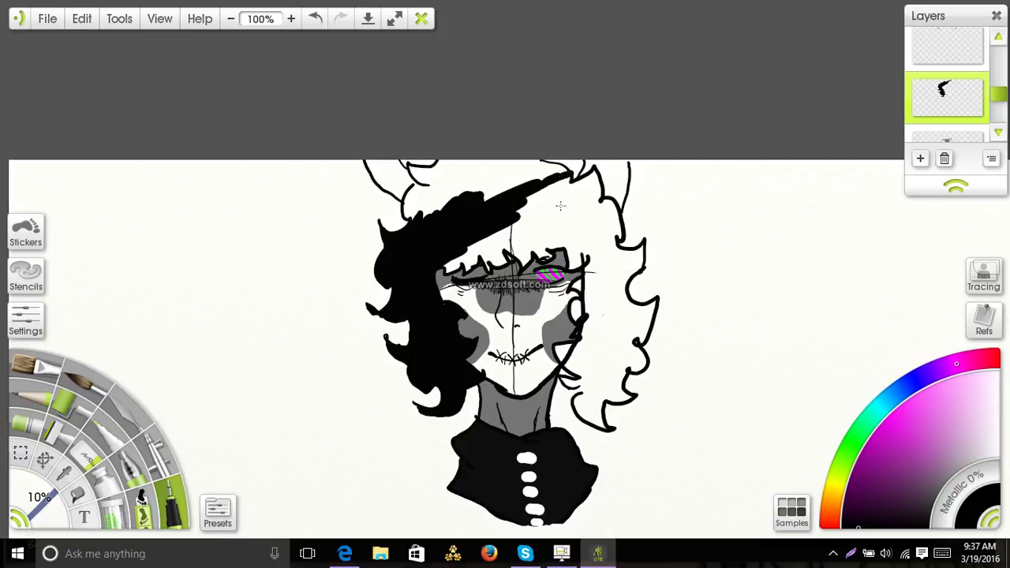
# Fill the spiky bangs above the closed eye with black, undoing one stroke and repainting their left end.
pyautogui.moveTo(510, 251)
pyautogui.mouseDown()
pyautogui.moveTo(529, 261)
pyautogui.moveTo(518, 248)
pyautogui.moveTo(503, 257)
pyautogui.moveTo(512, 260)
pyautogui.moveTo(485, 257)
pyautogui.moveTo(490, 250)
pyautogui.mouseUp()
pyautogui.moveTo(486, 264); pyautogui.dragTo(506, 253)
pyautogui.moveTo(487, 257)
pyautogui.mouseDown()
pyautogui.moveTo(506, 246)
pyautogui.moveTo(467, 270)
pyautogui.mouseUp()
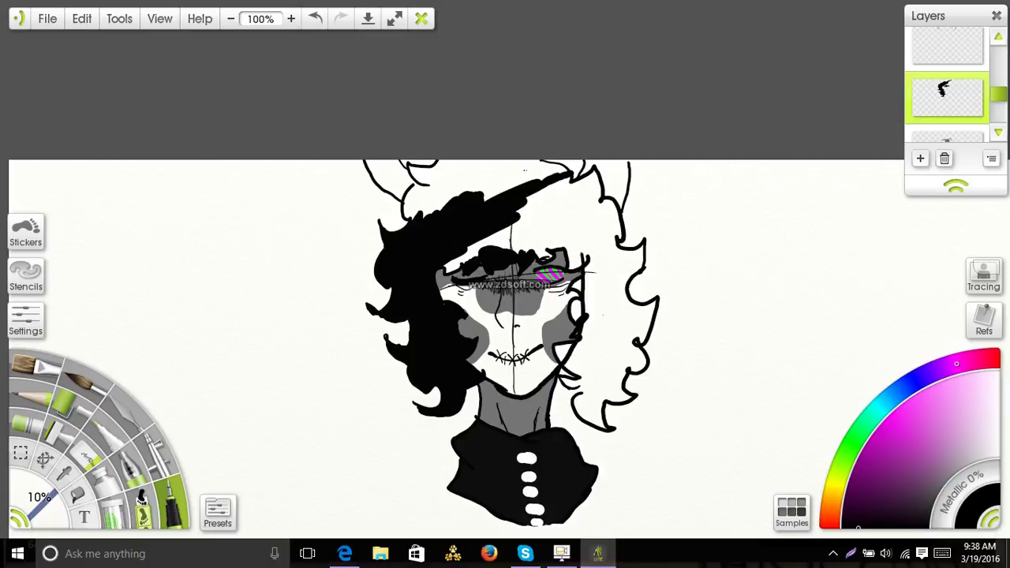
pyautogui.click(314, 18)
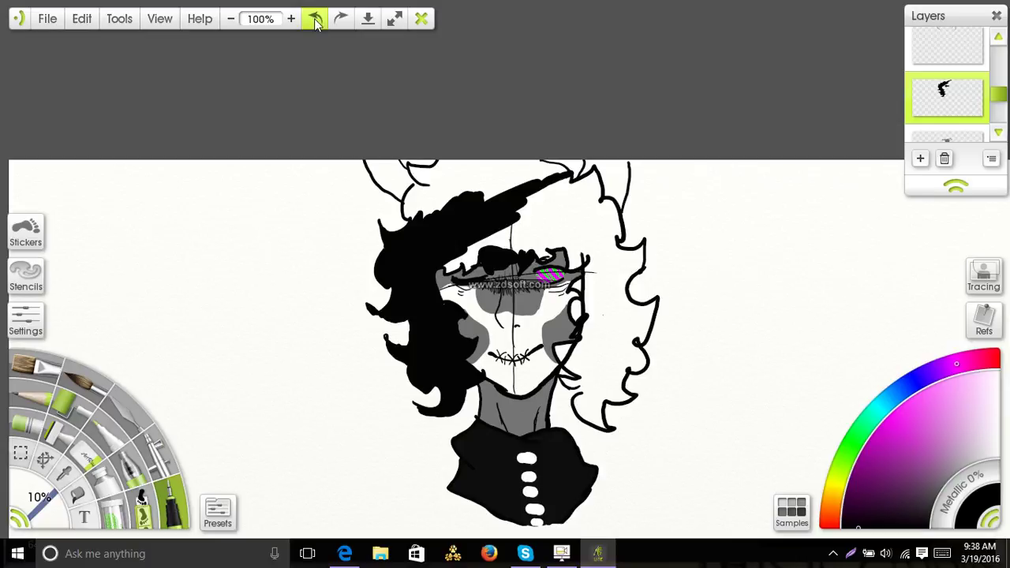
pyautogui.moveTo(465, 256)
pyautogui.mouseDown()
pyautogui.moveTo(468, 270)
pyautogui.moveTo(474, 257)
pyautogui.moveTo(456, 265)
pyautogui.mouseUp()
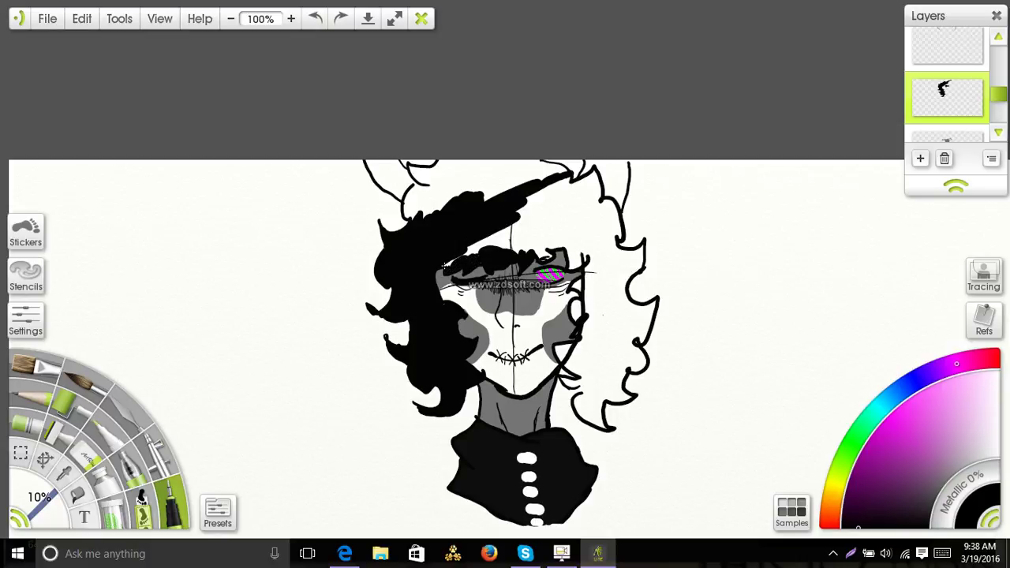
pyautogui.moveTo(451, 259); pyautogui.dragTo(472, 249)
# Switch to Edge to check the YouTube page and the Kurloz sprite, and return to ArtRage.
pyautogui.click(358, 548)
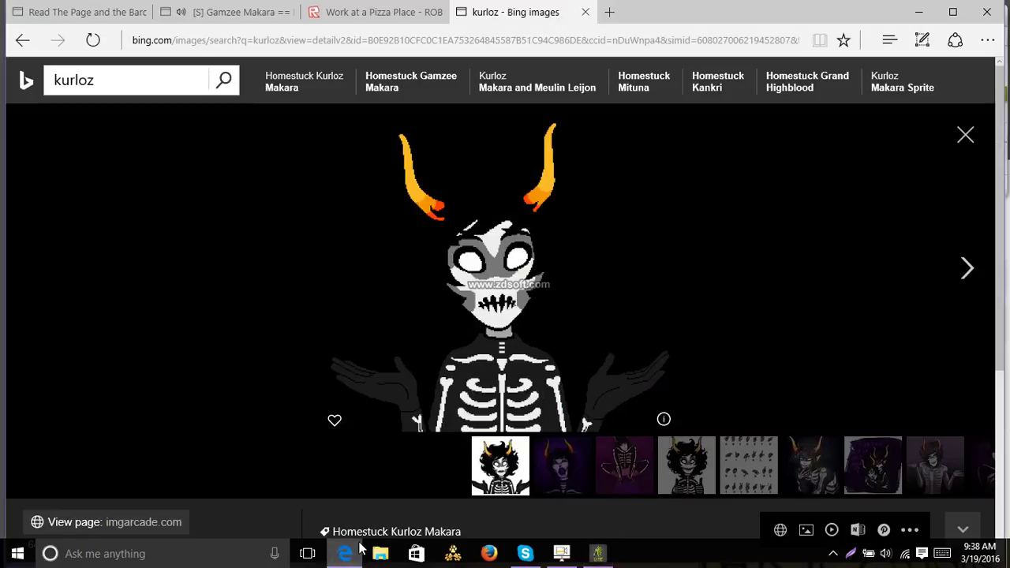
pyautogui.hotkey('ctrl', '2')
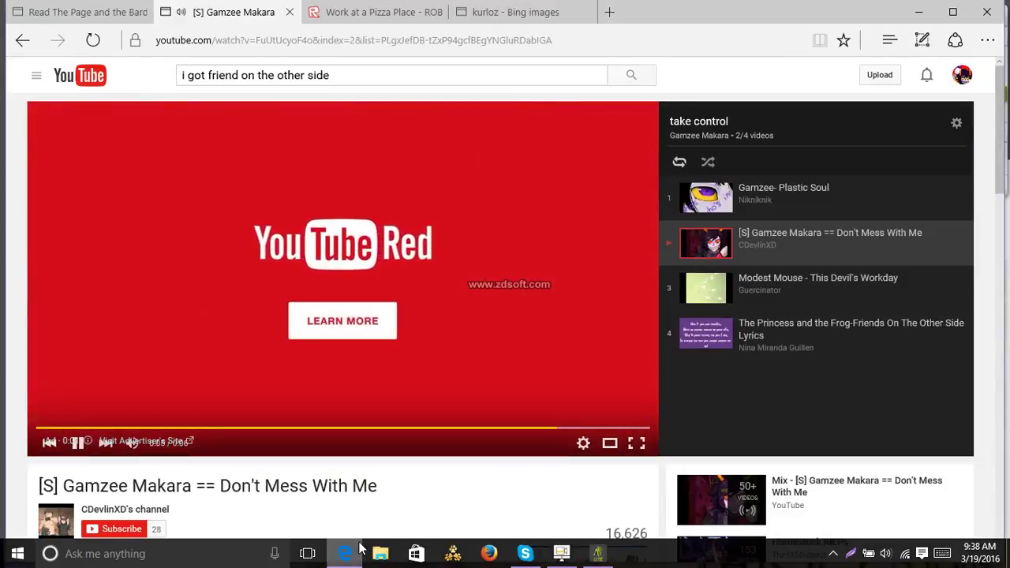
pyautogui.hotkey('ctrl', '4')
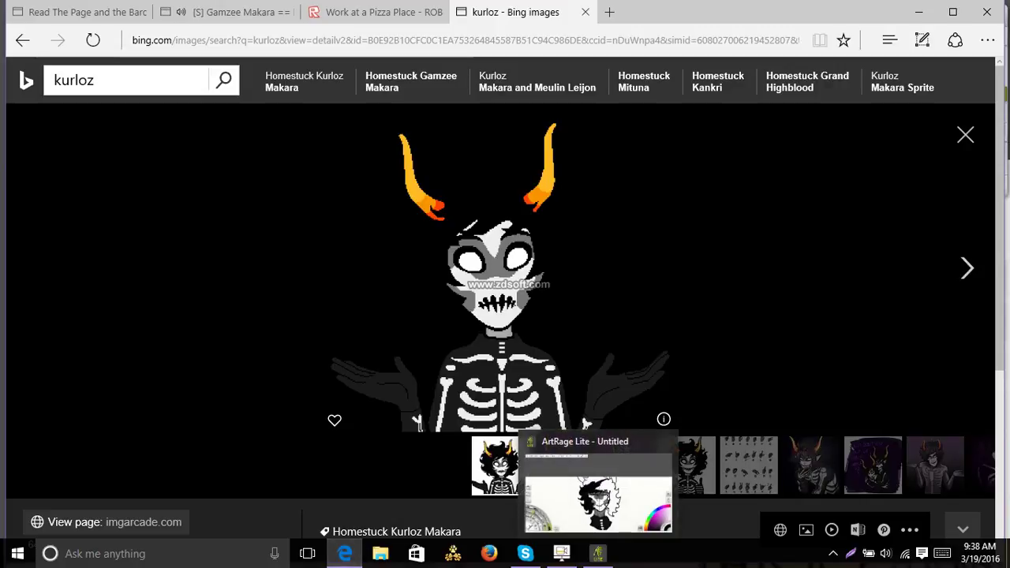
pyautogui.click(598, 553)
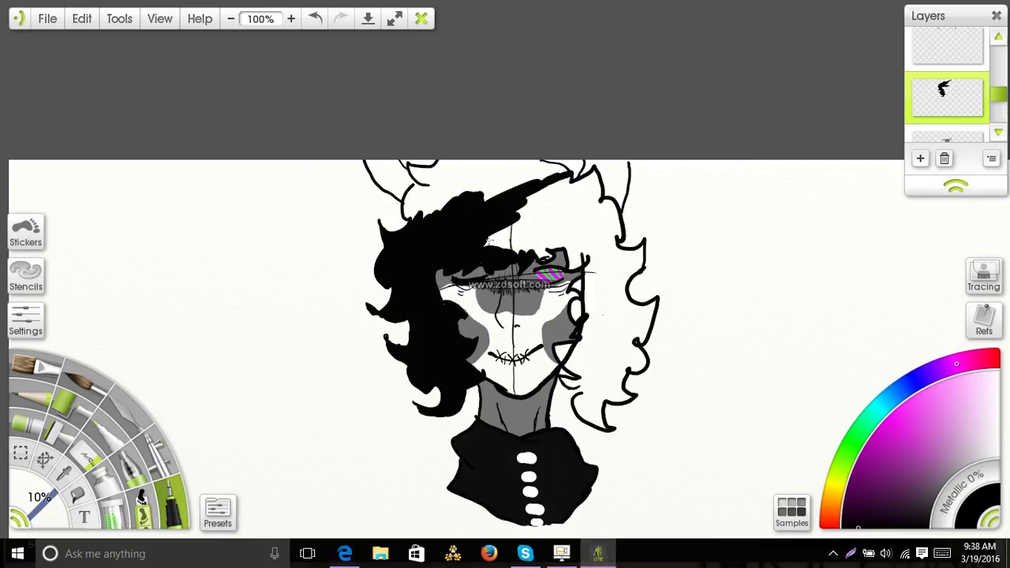
# Fill the forehead hair and upper right side of the head with black, undoing and repainting the strokes near the right edge.
pyautogui.moveTo(490, 239)
pyautogui.mouseDown()
pyautogui.moveTo(521, 233)
pyautogui.moveTo(513, 246)
pyautogui.moveTo(548, 258)
pyautogui.moveTo(523, 213)
pyautogui.moveTo(554, 198)
pyautogui.moveTo(565, 175)
pyautogui.moveTo(570, 195)
pyautogui.moveTo(594, 198)
pyautogui.moveTo(597, 177)
pyautogui.moveTo(573, 189)
pyautogui.moveTo(548, 238)
pyautogui.moveTo(576, 251)
pyautogui.moveTo(572, 264)
pyautogui.moveTo(584, 252)
pyautogui.moveTo(576, 238)
pyautogui.moveTo(584, 250)
pyautogui.mouseUp()
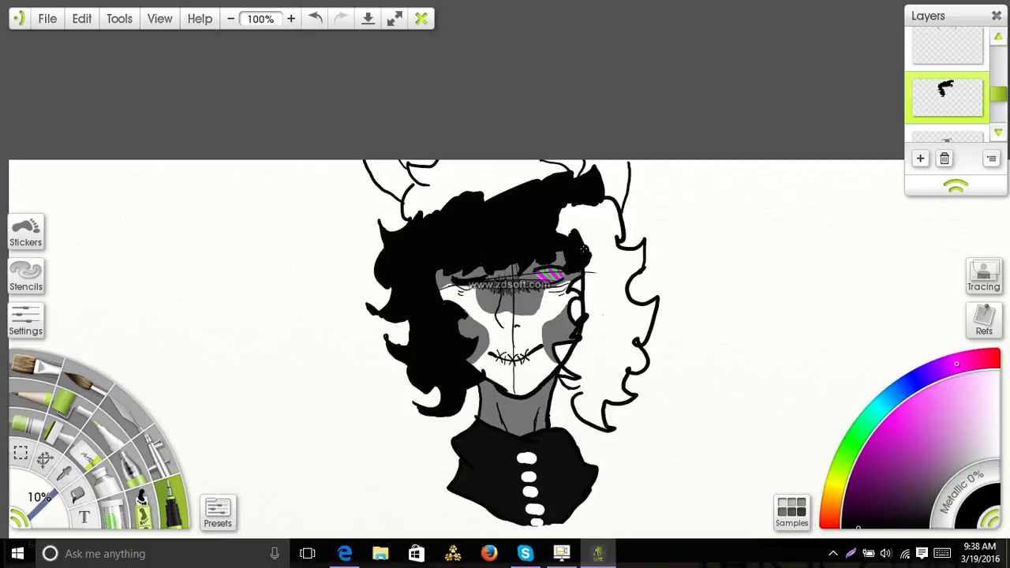
pyautogui.click(314, 17)
pyautogui.click(314, 17)
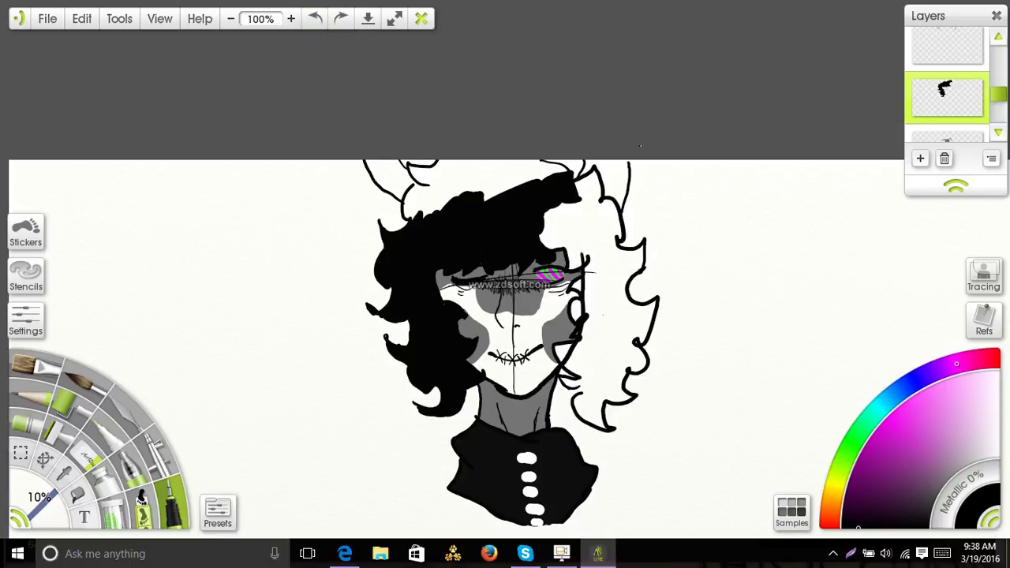
pyautogui.moveTo(575, 192)
pyautogui.mouseDown()
pyautogui.moveTo(596, 204)
pyautogui.moveTo(600, 178)
pyautogui.moveTo(584, 180)
pyautogui.moveTo(594, 169)
pyautogui.moveTo(592, 193)
pyautogui.mouseUp()
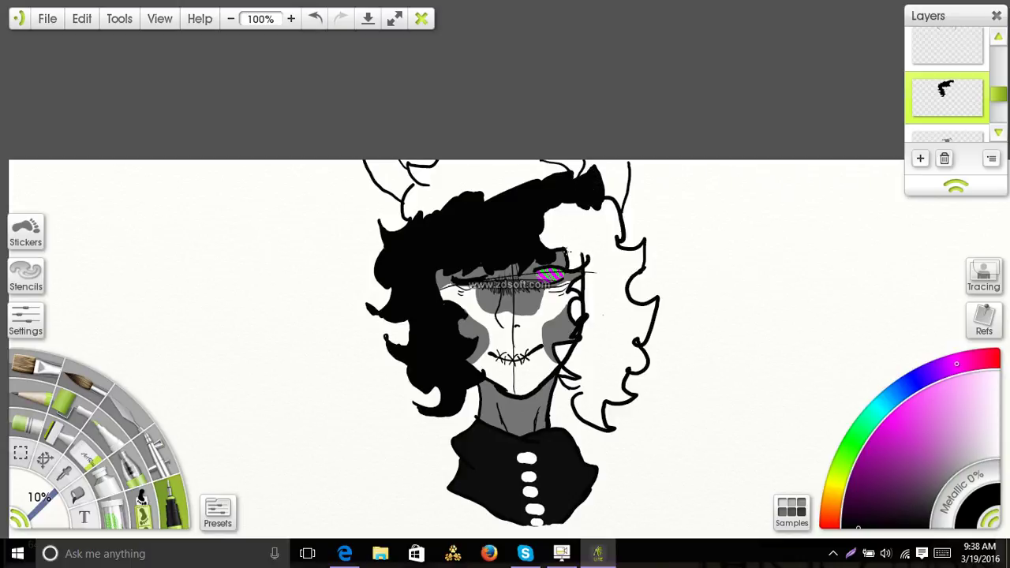
pyautogui.moveTo(565, 251)
pyautogui.mouseDown()
pyautogui.moveTo(572, 265)
pyautogui.moveTo(584, 259)
pyautogui.moveTo(570, 259)
pyautogui.moveTo(564, 245)
pyautogui.moveTo(587, 247)
pyautogui.moveTo(557, 245)
pyautogui.moveTo(573, 240)
pyautogui.moveTo(553, 228)
pyautogui.moveTo(586, 212)
pyautogui.moveTo(600, 267)
pyautogui.moveTo(592, 221)
pyautogui.moveTo(615, 207)
pyautogui.moveTo(622, 229)
pyautogui.moveTo(603, 249)
pyautogui.moveTo(627, 263)
pyautogui.mouseUp()
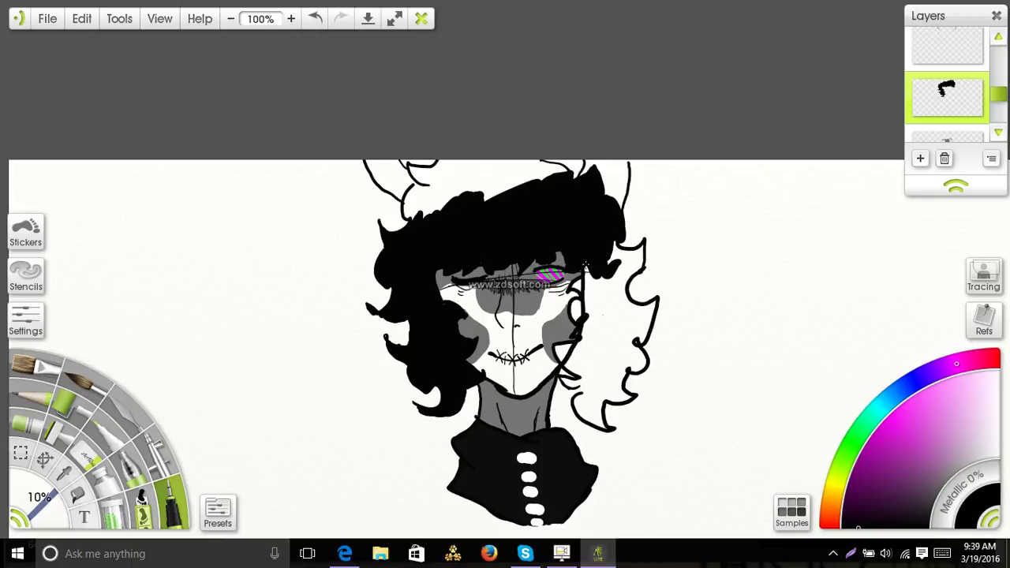
# Fill the curls on the right side of the face with black down to the lowest tips, undoing and repainting one stroke.
pyautogui.moveTo(585, 265)
pyautogui.mouseDown()
pyautogui.moveTo(589, 332)
pyautogui.moveTo(576, 352)
pyautogui.moveTo(565, 347)
pyautogui.moveTo(573, 376)
pyautogui.moveTo(562, 357)
pyautogui.moveTo(566, 347)
pyautogui.moveTo(592, 376)
pyautogui.moveTo(565, 384)
pyautogui.moveTo(589, 387)
pyautogui.moveTo(579, 410)
pyautogui.moveTo(600, 425)
pyautogui.moveTo(600, 403)
pyautogui.moveTo(591, 409)
pyautogui.mouseUp()
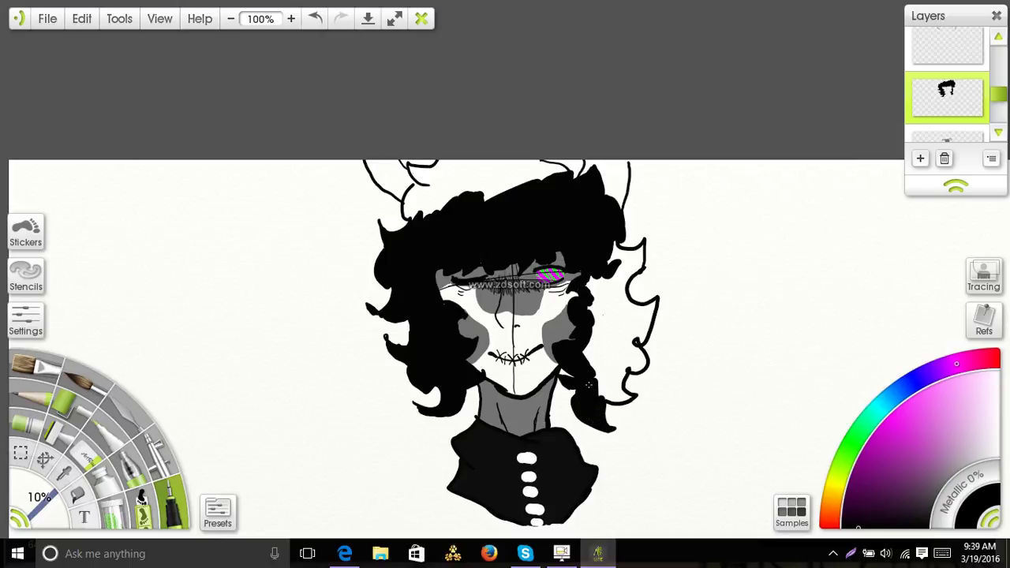
pyautogui.moveTo(578, 368); pyautogui.dragTo(625, 399)
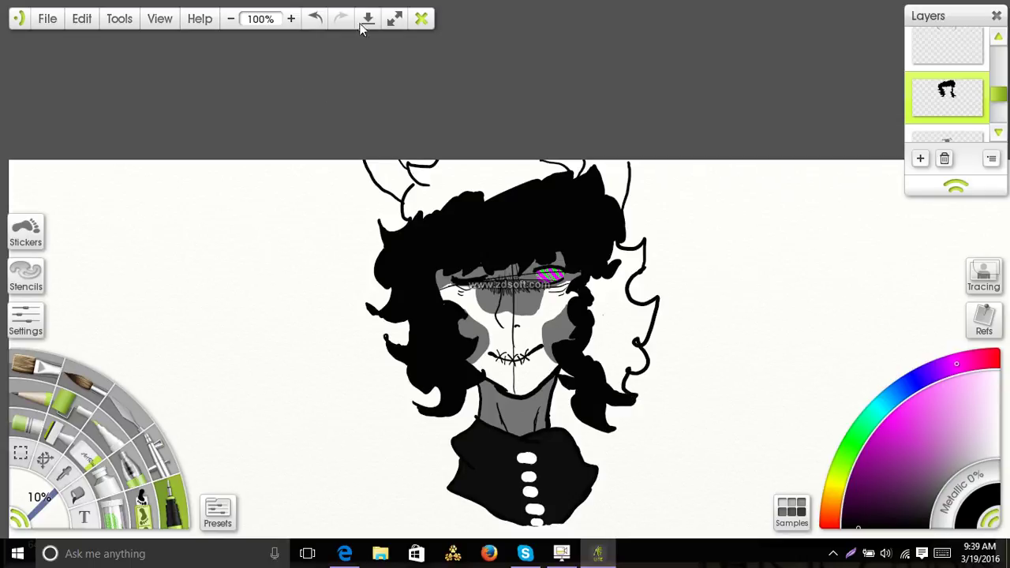
pyautogui.click(315, 19)
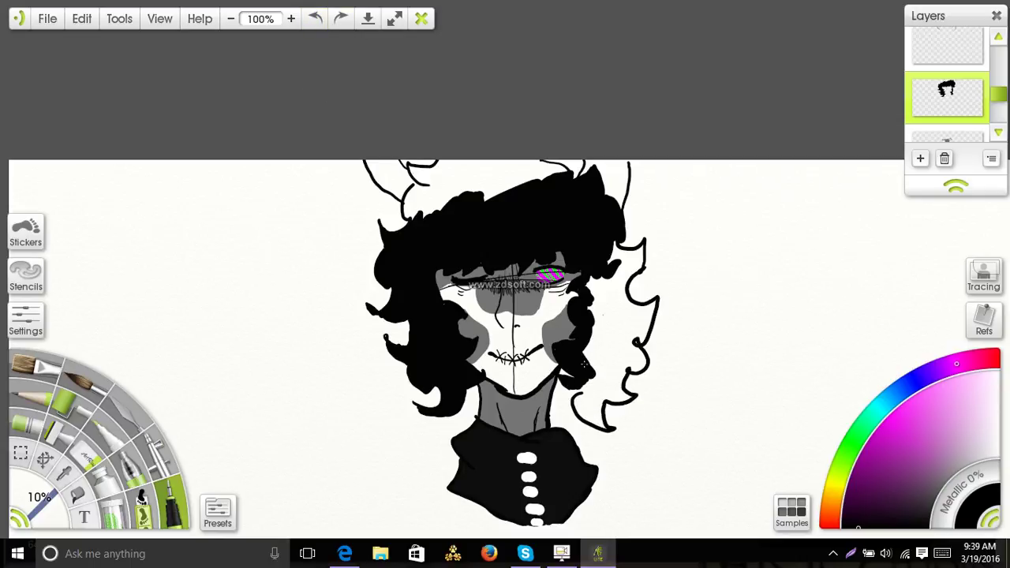
pyautogui.moveTo(581, 379)
pyautogui.mouseDown()
pyautogui.moveTo(581, 406)
pyautogui.moveTo(598, 423)
pyautogui.moveTo(599, 381)
pyautogui.moveTo(589, 395)
pyautogui.moveTo(587, 384)
pyautogui.moveTo(598, 366)
pyautogui.moveTo(590, 377)
pyautogui.moveTo(628, 398)
pyautogui.moveTo(615, 390)
pyautogui.moveTo(624, 394)
pyautogui.moveTo(619, 374)
pyautogui.moveTo(641, 361)
pyautogui.moveTo(638, 335)
pyautogui.moveTo(654, 316)
pyautogui.moveTo(655, 304)
pyautogui.moveTo(625, 300)
pyautogui.moveTo(641, 248)
pyautogui.moveTo(621, 253)
pyautogui.moveTo(616, 243)
pyautogui.mouseUp()
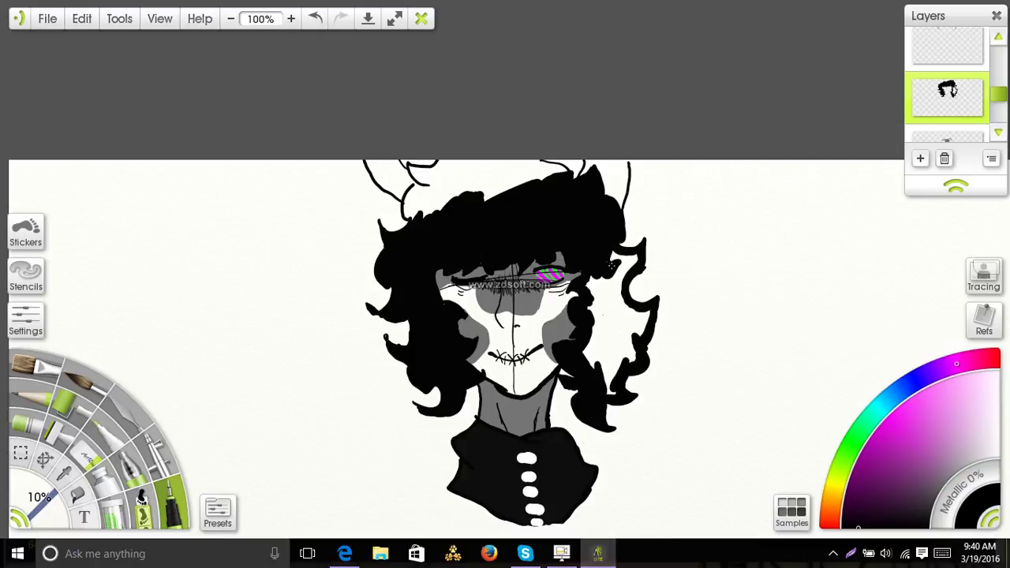
pyautogui.moveTo(612, 266)
pyautogui.mouseDown()
pyautogui.moveTo(622, 273)
pyautogui.moveTo(633, 259)
pyautogui.moveTo(588, 290)
pyautogui.moveTo(613, 298)
pyautogui.moveTo(606, 313)
pyautogui.moveTo(621, 284)
pyautogui.moveTo(633, 362)
pyautogui.moveTo(632, 316)
pyautogui.moveTo(644, 327)
pyautogui.moveTo(608, 373)
pyautogui.moveTo(611, 393)
pyautogui.moveTo(594, 354)
pyautogui.moveTo(605, 309)
pyautogui.moveTo(613, 328)
pyautogui.mouseUp()
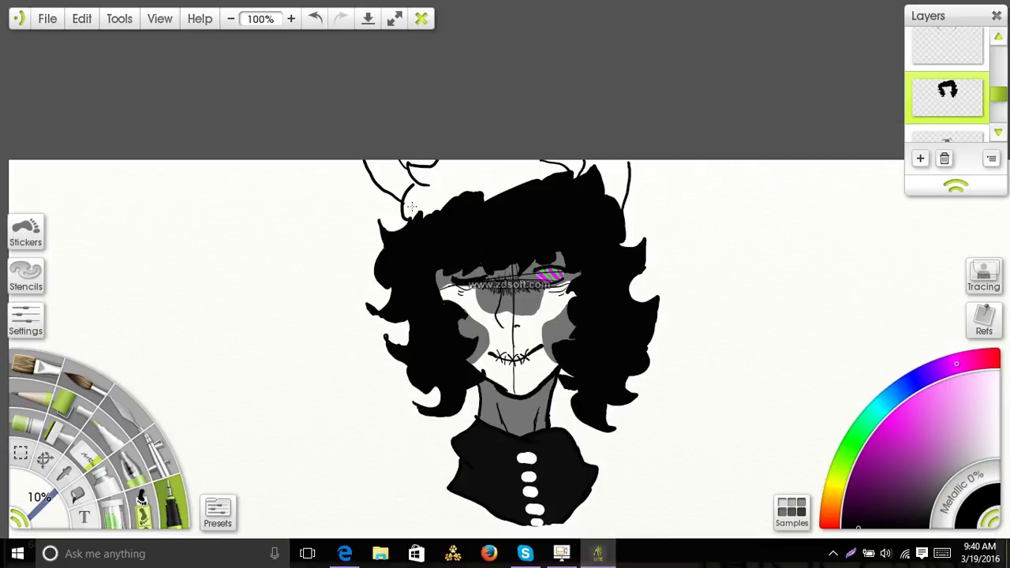
# Fill the remaining white hair area across the crown between the horns with black.
pyautogui.moveTo(416, 223)
pyautogui.mouseDown()
pyautogui.moveTo(409, 199)
pyautogui.moveTo(431, 181)
pyautogui.moveTo(411, 166)
pyautogui.moveTo(433, 181)
pyautogui.mouseUp()
pyautogui.moveTo(417, 211)
pyautogui.mouseDown()
pyautogui.moveTo(468, 155)
pyautogui.moveTo(457, 178)
pyautogui.moveTo(443, 155)
pyautogui.mouseUp()
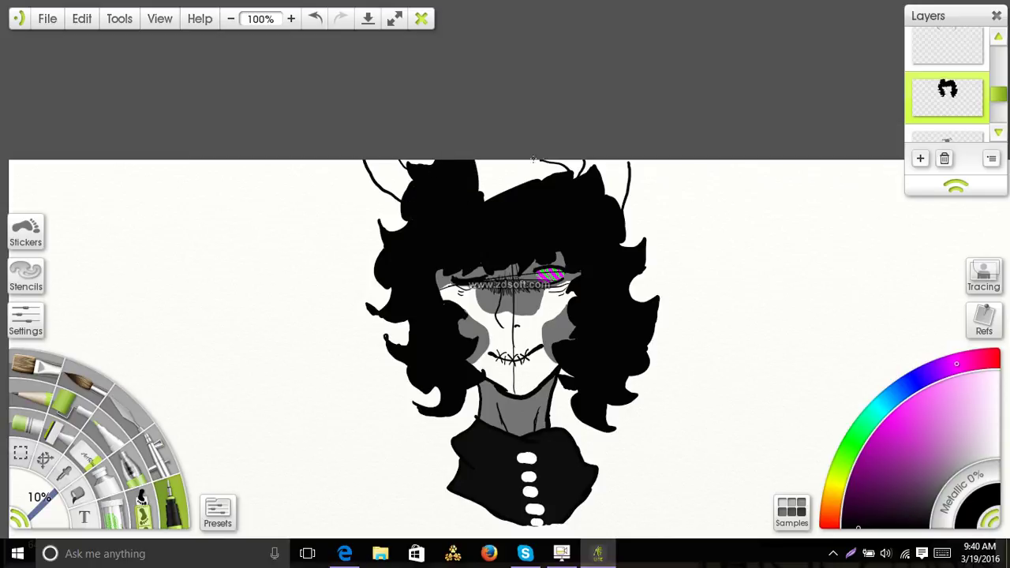
pyautogui.moveTo(532, 158)
pyautogui.mouseDown()
pyautogui.moveTo(568, 171)
pyautogui.moveTo(521, 163)
pyautogui.moveTo(524, 154)
pyautogui.moveTo(513, 203)
pyautogui.moveTo(502, 202)
pyautogui.moveTo(477, 146)
pyautogui.mouseUp()
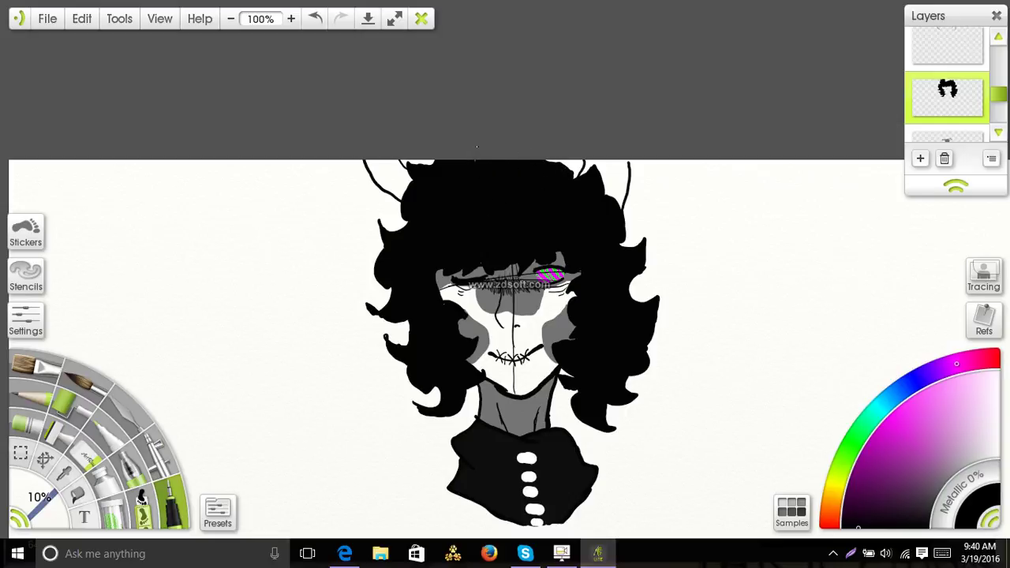
# Add a layer beneath the black hair fill and paint the bases of both horns dark red-orange.
pyautogui.moveTo(622, 257); pyautogui.dragTo(597, 188)
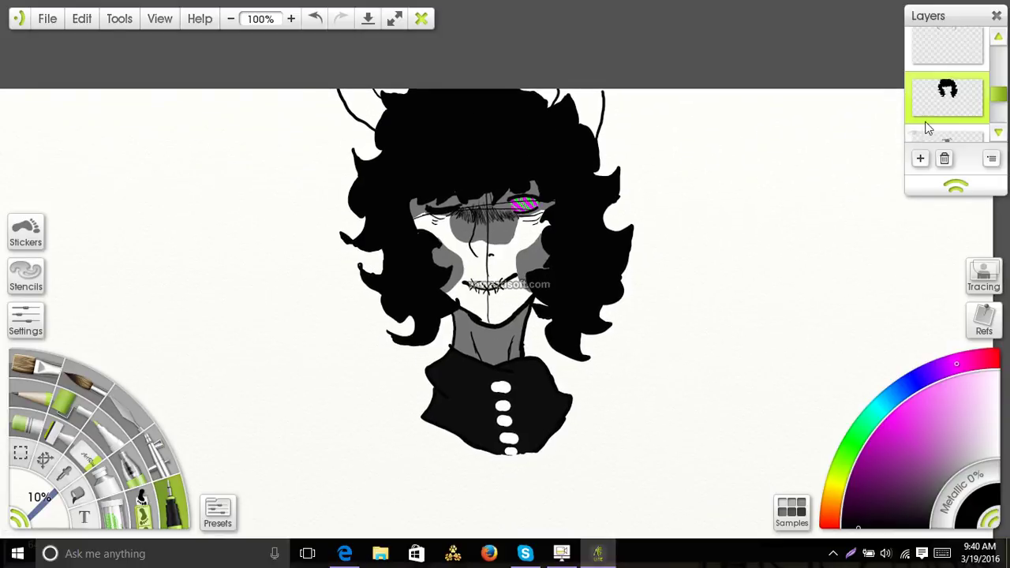
pyautogui.click(921, 158)
pyautogui.moveTo(932, 107)
pyautogui.mouseDown()
pyautogui.moveTo(938, 125)
pyautogui.moveTo(947, 96)
pyautogui.moveTo(946, 117)
pyautogui.mouseUp()
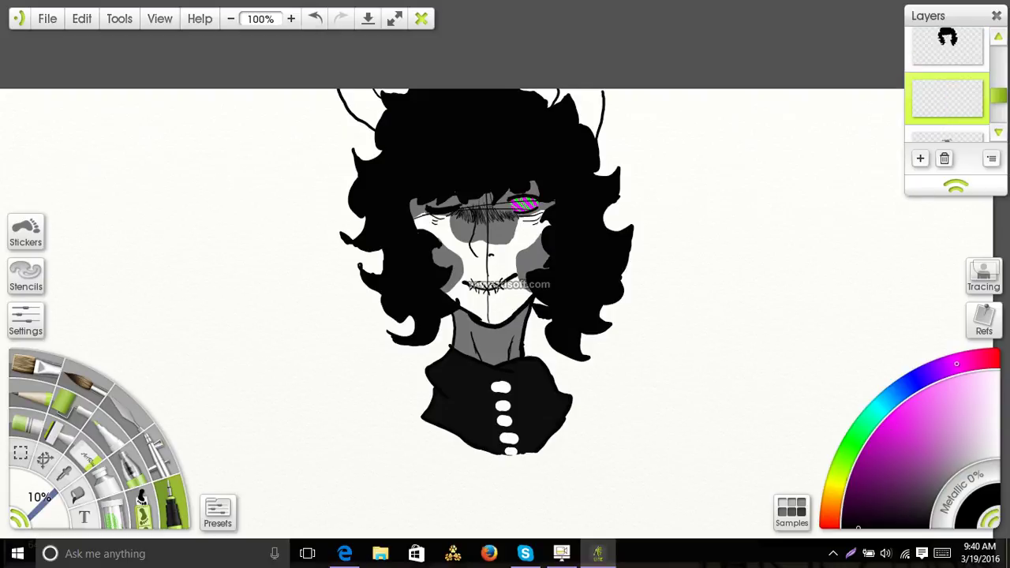
pyautogui.click(833, 507)
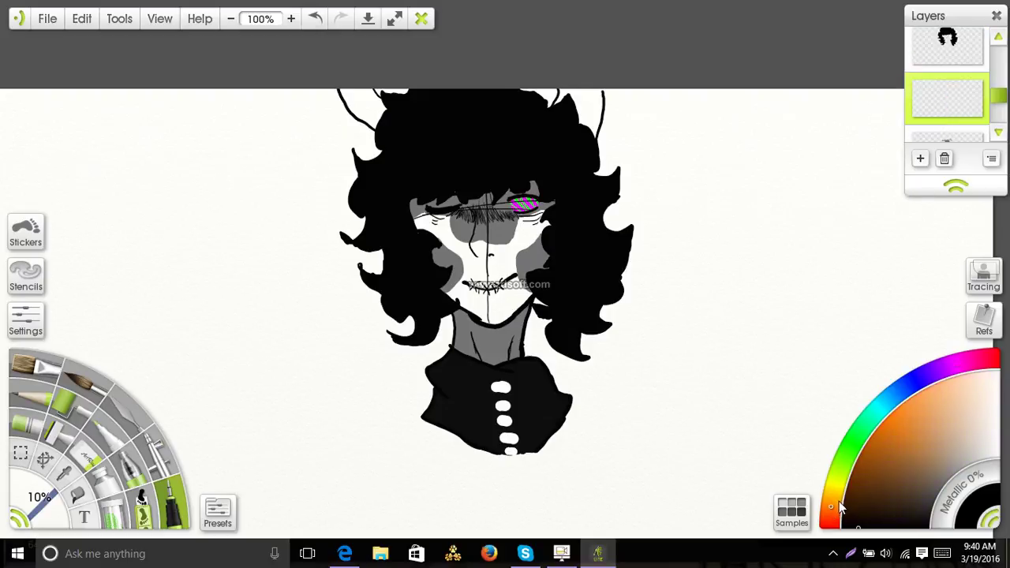
pyautogui.click(872, 438)
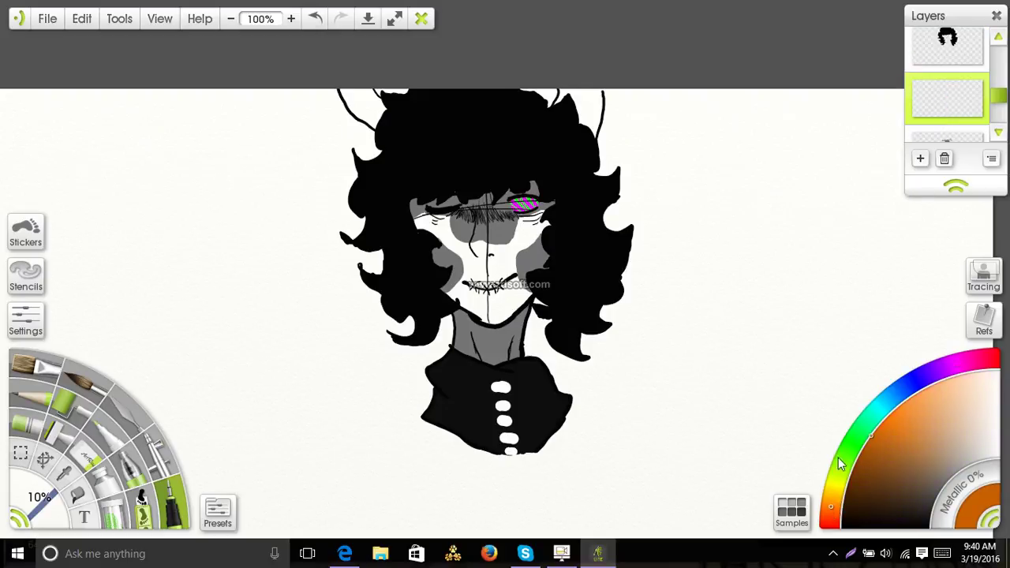
pyautogui.click(600, 557)
pyautogui.click(598, 553)
pyautogui.click(830, 512)
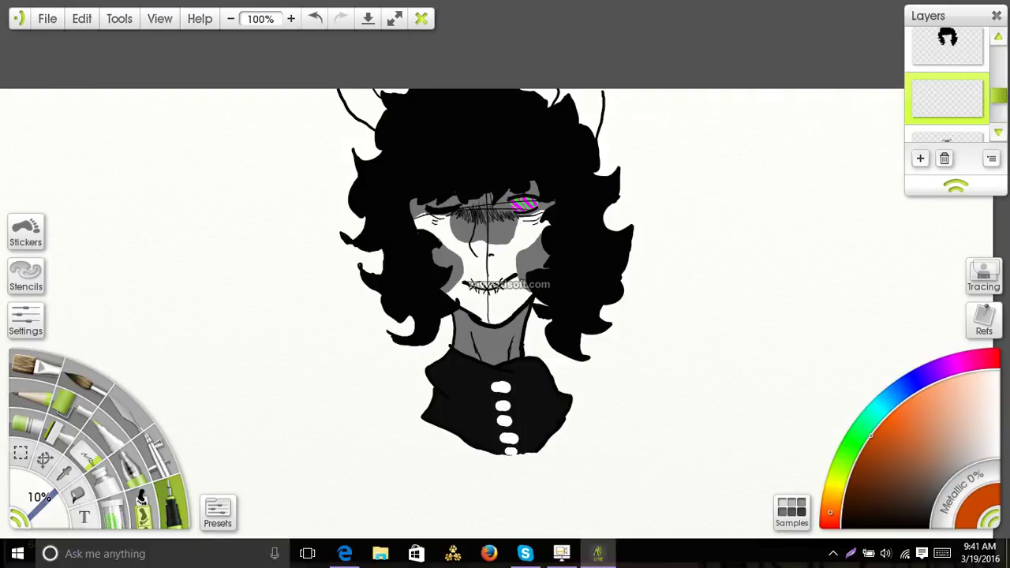
pyautogui.moveTo(581, 112)
pyautogui.mouseDown()
pyautogui.moveTo(591, 135)
pyautogui.moveTo(597, 112)
pyautogui.moveTo(574, 121)
pyautogui.moveTo(598, 111)
pyautogui.mouseUp()
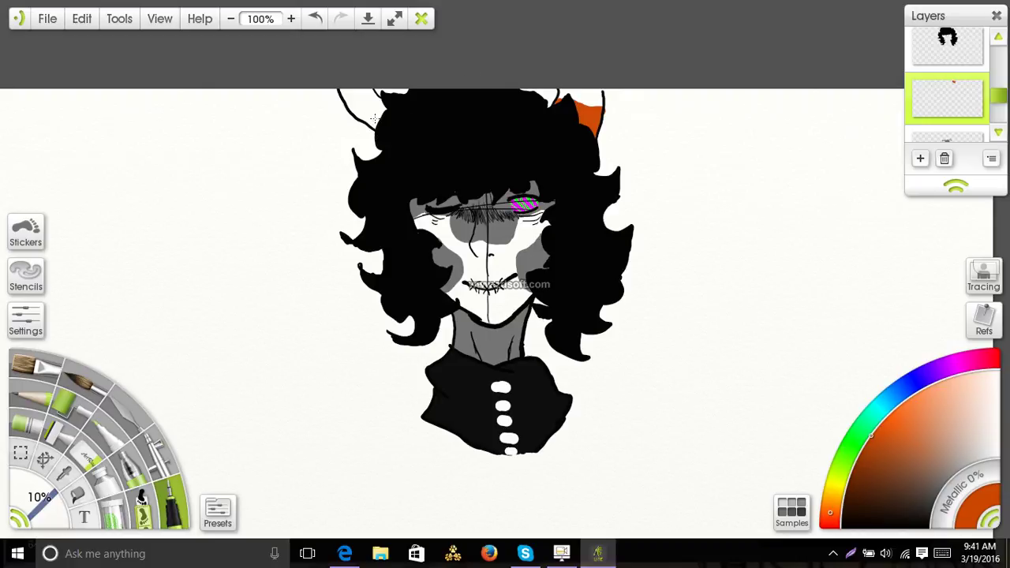
pyautogui.moveTo(375, 120)
pyautogui.mouseDown()
pyautogui.moveTo(380, 108)
pyautogui.moveTo(377, 120)
pyautogui.mouseUp()
# Pick a yellower orange and fill the rest of both horns above their red-orange bases.
pyautogui.click(832, 504)
pyautogui.click(831, 508)
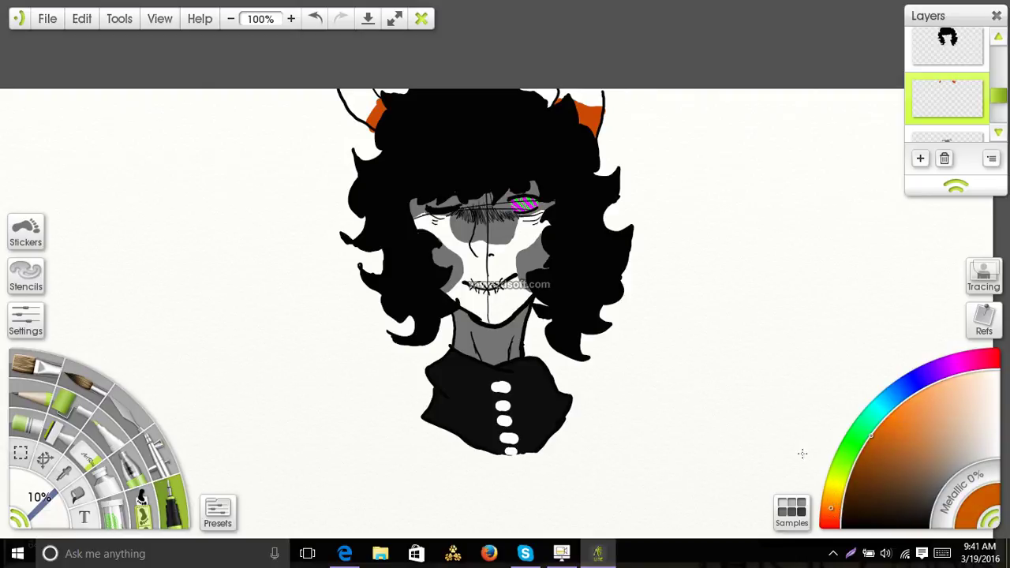
pyautogui.click(833, 502)
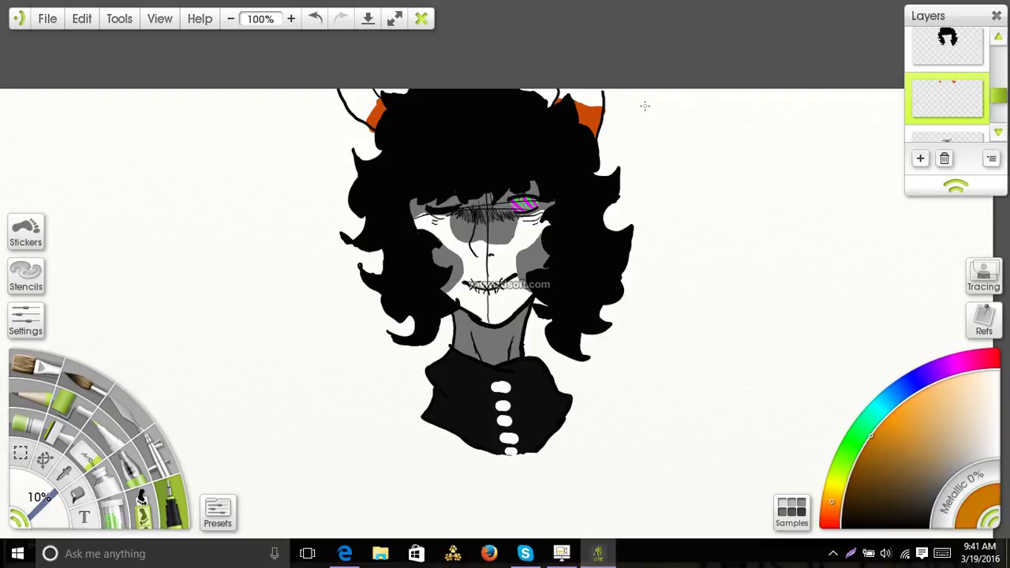
pyautogui.moveTo(598, 101)
pyautogui.mouseDown()
pyautogui.moveTo(561, 105)
pyautogui.moveTo(563, 93)
pyautogui.moveTo(601, 93)
pyautogui.mouseUp()
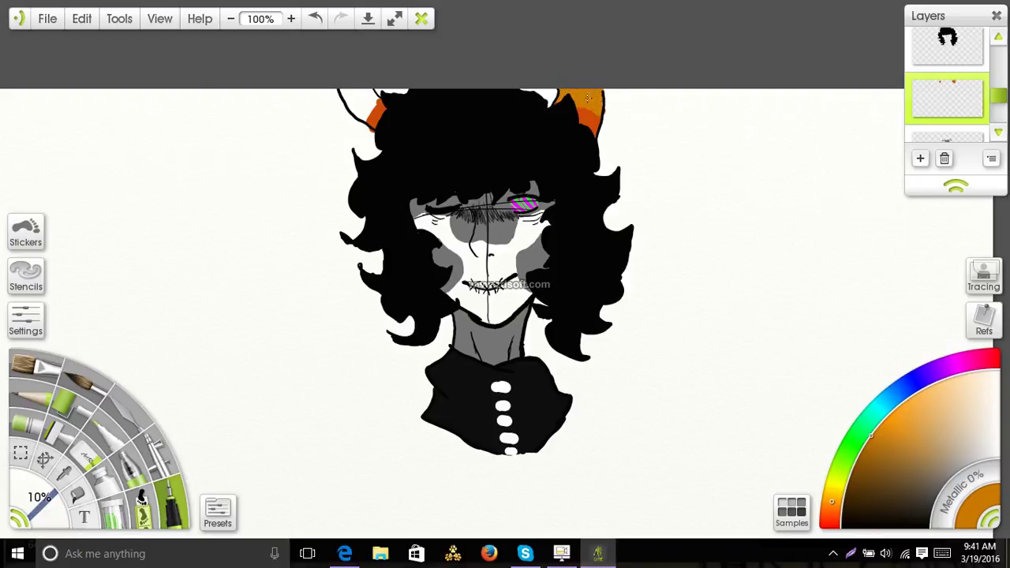
pyautogui.moveTo(365, 119)
pyautogui.mouseDown()
pyautogui.moveTo(371, 94)
pyautogui.moveTo(360, 85)
pyautogui.moveTo(349, 102)
pyautogui.moveTo(343, 92)
pyautogui.mouseUp()
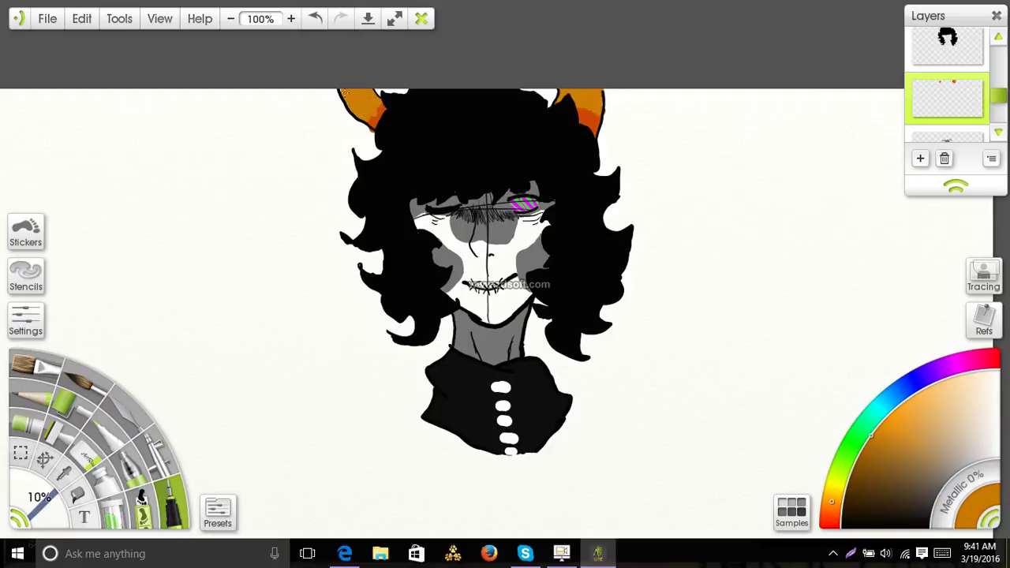
# Add a new layer for shading and set its opacity to 50%.
pyautogui.moveTo(610, 241); pyautogui.dragTo(602, 161)
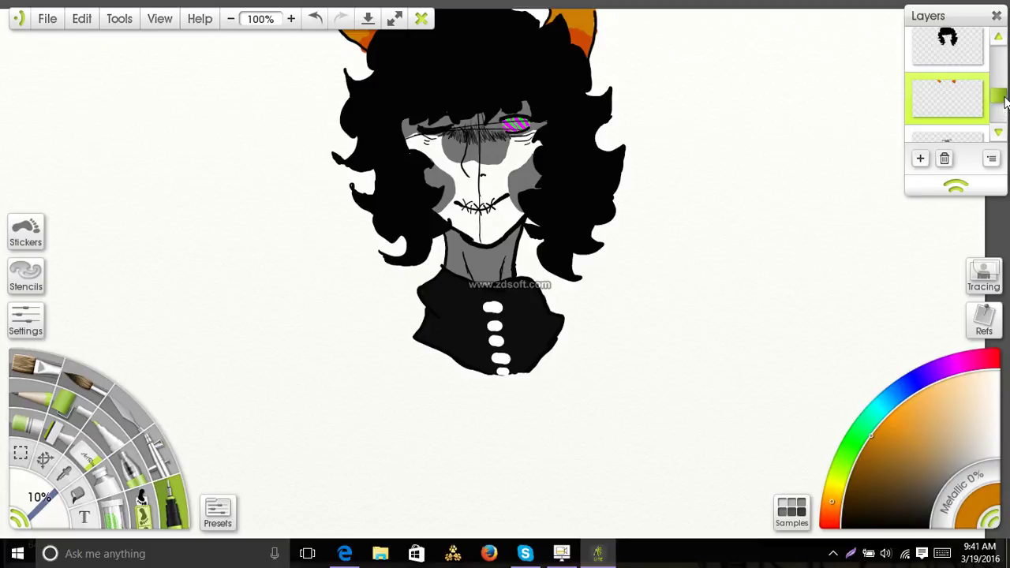
pyautogui.moveTo(1006, 104); pyautogui.dragTo(1006, 90)
pyautogui.click(920, 159)
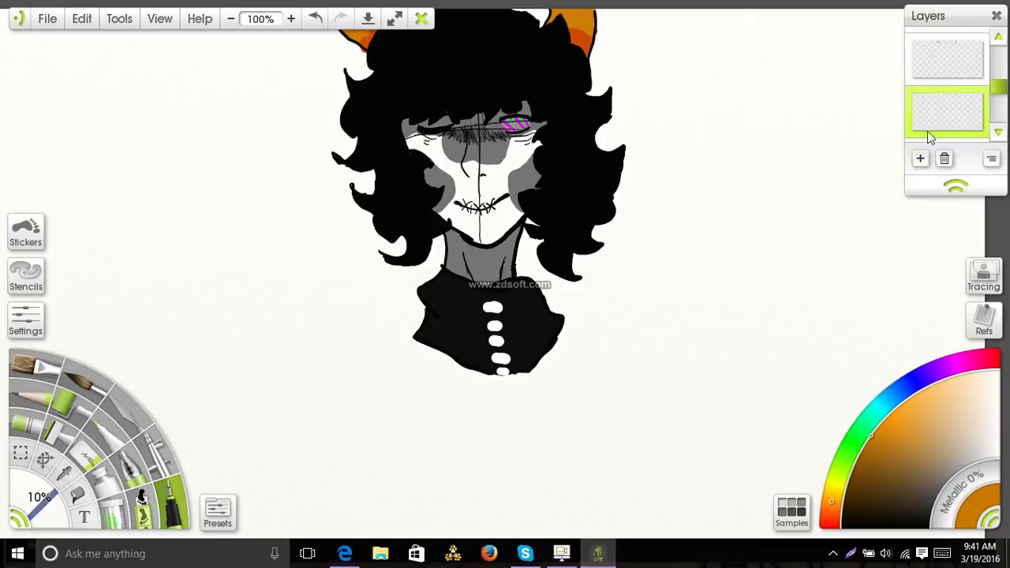
pyautogui.click(915, 129)
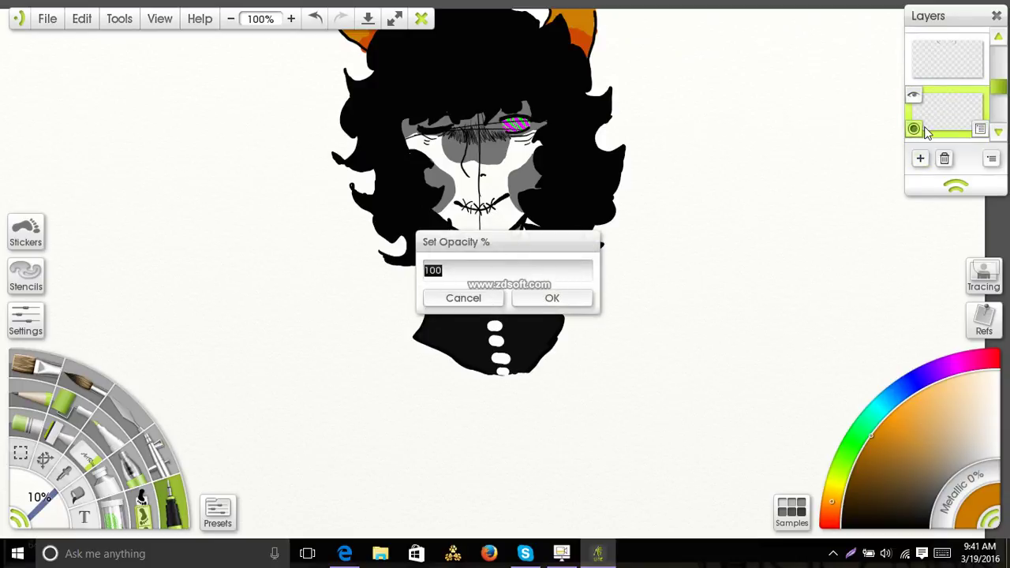
pyautogui.press('BackSpace')
pyautogui.write('50')
pyautogui.press('Return')
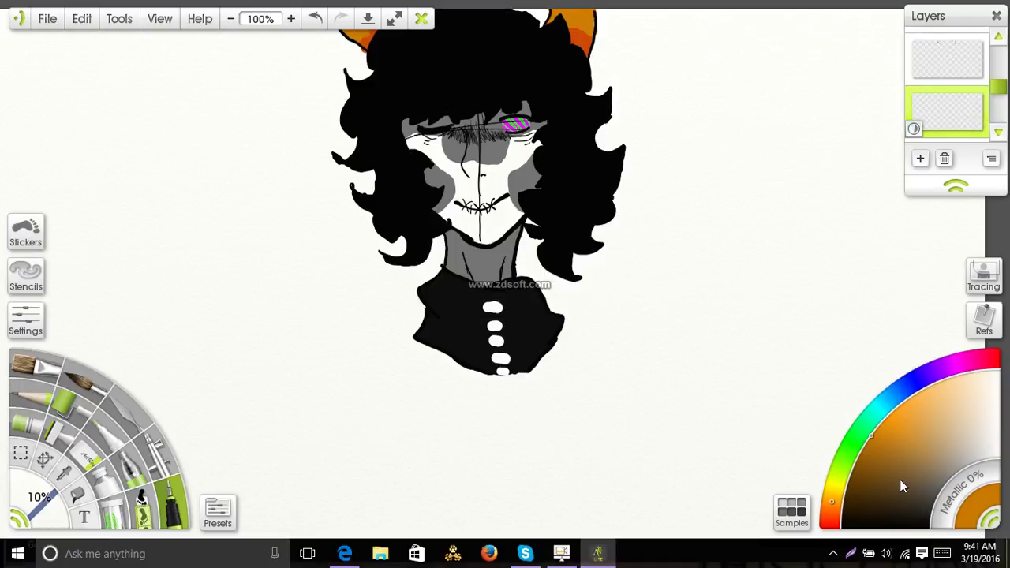
# Pick black and shade the neck under the chin and the face along the inner edges of the hair.
pyautogui.moveTo(903, 487); pyautogui.dragTo(905, 553)
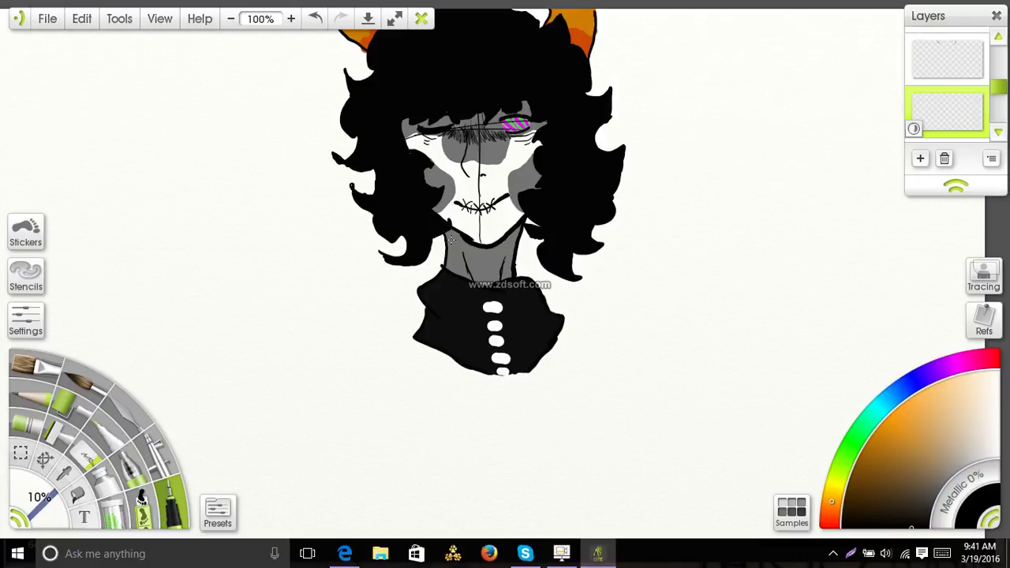
pyautogui.moveTo(452, 237)
pyautogui.mouseDown()
pyautogui.moveTo(507, 269)
pyautogui.moveTo(520, 236)
pyautogui.moveTo(500, 250)
pyautogui.moveTo(505, 260)
pyautogui.moveTo(489, 253)
pyautogui.mouseUp()
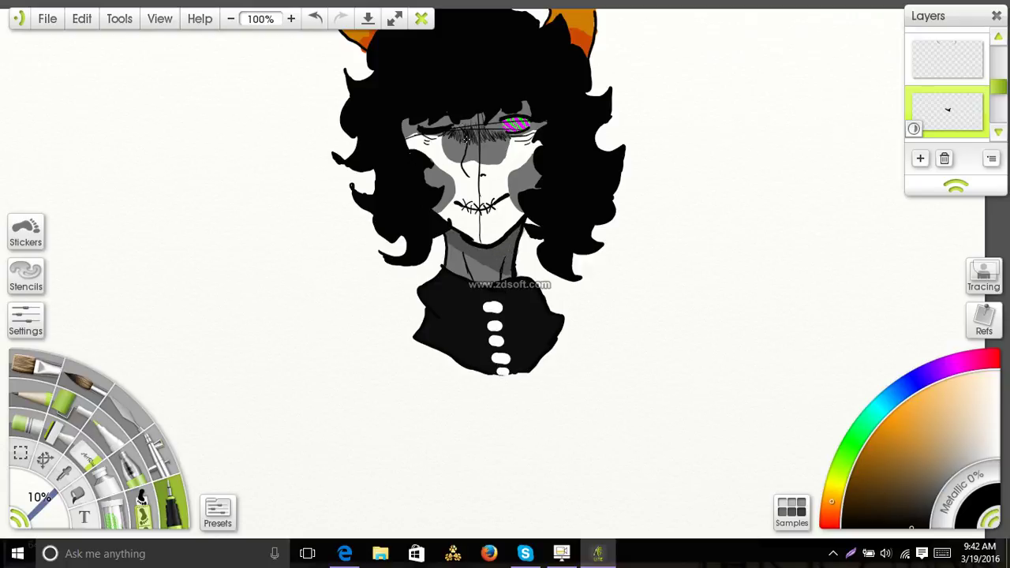
pyautogui.moveTo(433, 172)
pyautogui.mouseDown()
pyautogui.moveTo(447, 203)
pyautogui.moveTo(436, 209)
pyautogui.mouseUp()
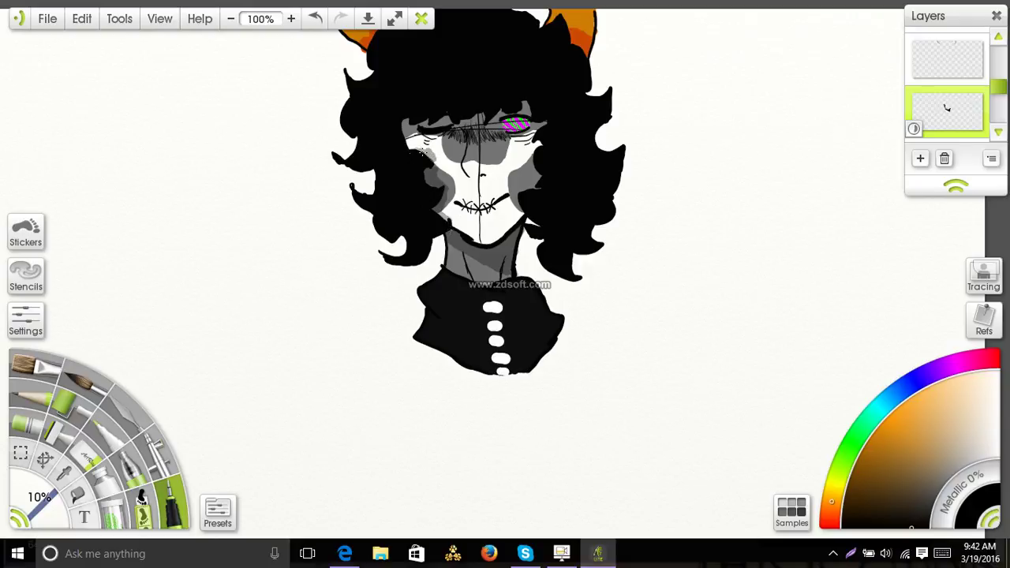
pyautogui.moveTo(431, 158); pyautogui.dragTo(404, 123)
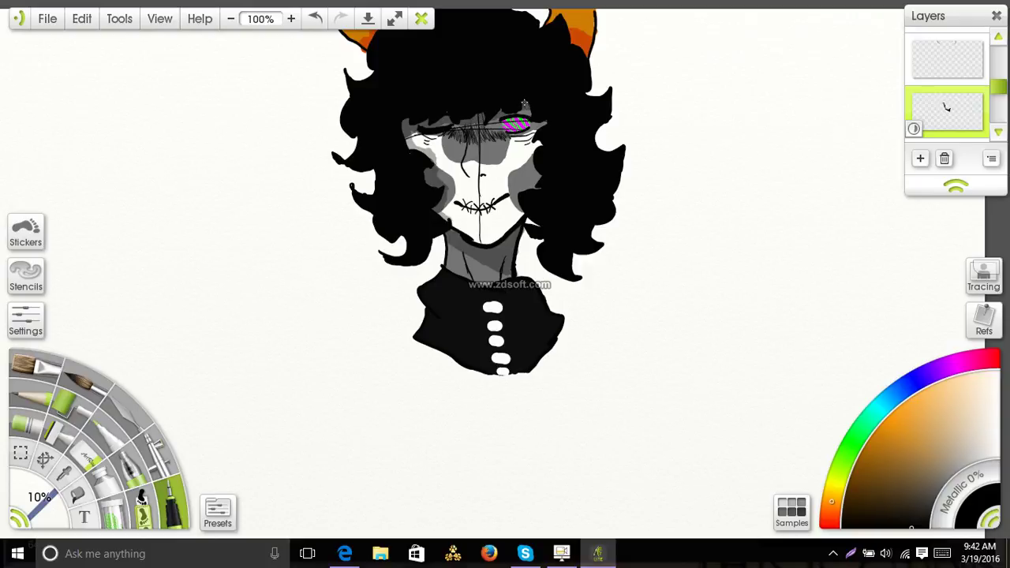
pyautogui.moveTo(464, 77); pyautogui.dragTo(457, 103)
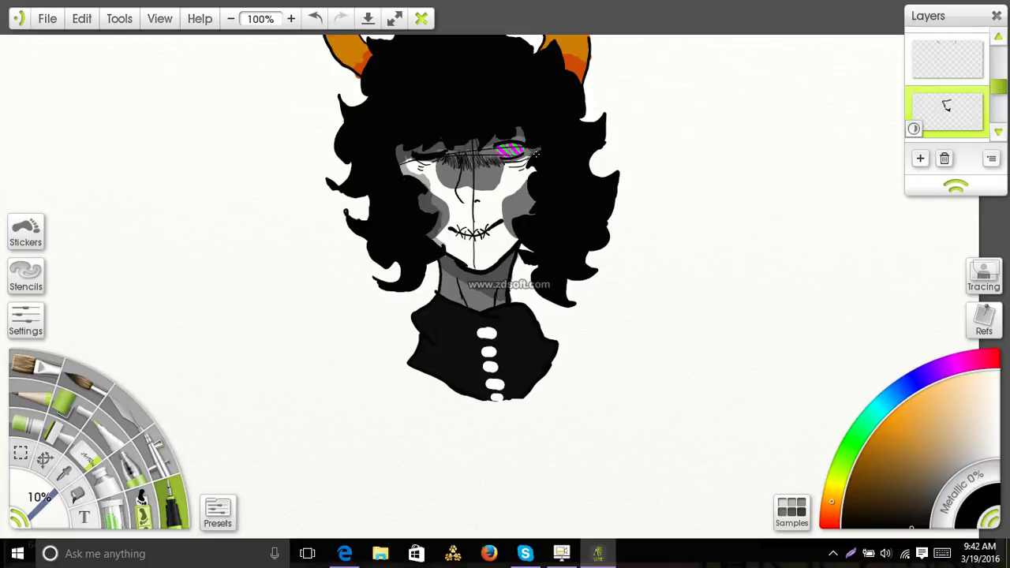
pyautogui.moveTo(537, 155)
pyautogui.mouseDown()
pyautogui.moveTo(527, 185)
pyautogui.moveTo(531, 211)
pyautogui.moveTo(532, 169)
pyautogui.moveTo(525, 180)
pyautogui.moveTo(518, 229)
pyautogui.mouseUp()
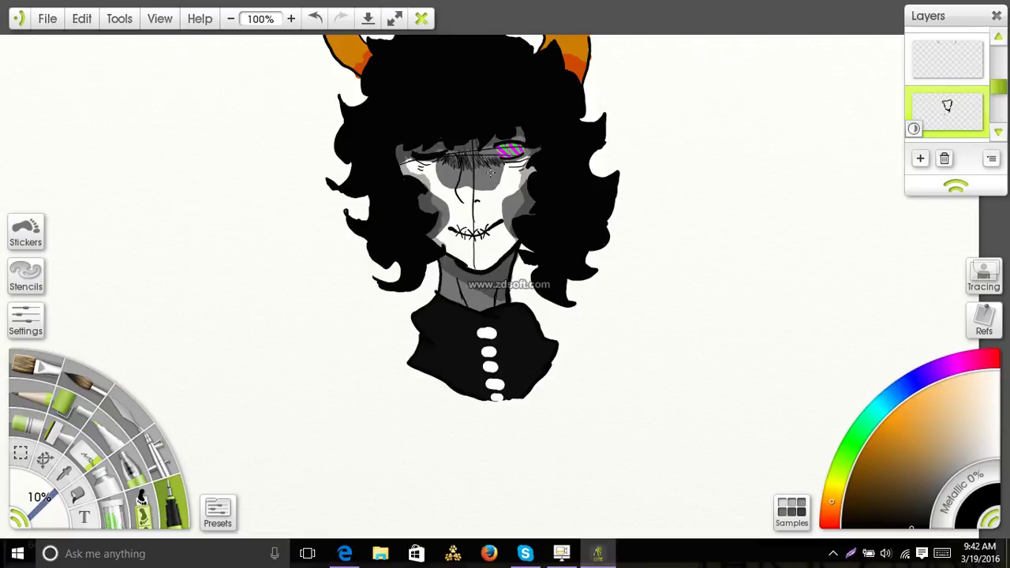
# Shade the bases of both horns where they meet the hair.
pyautogui.scroll(2, 523, 207)
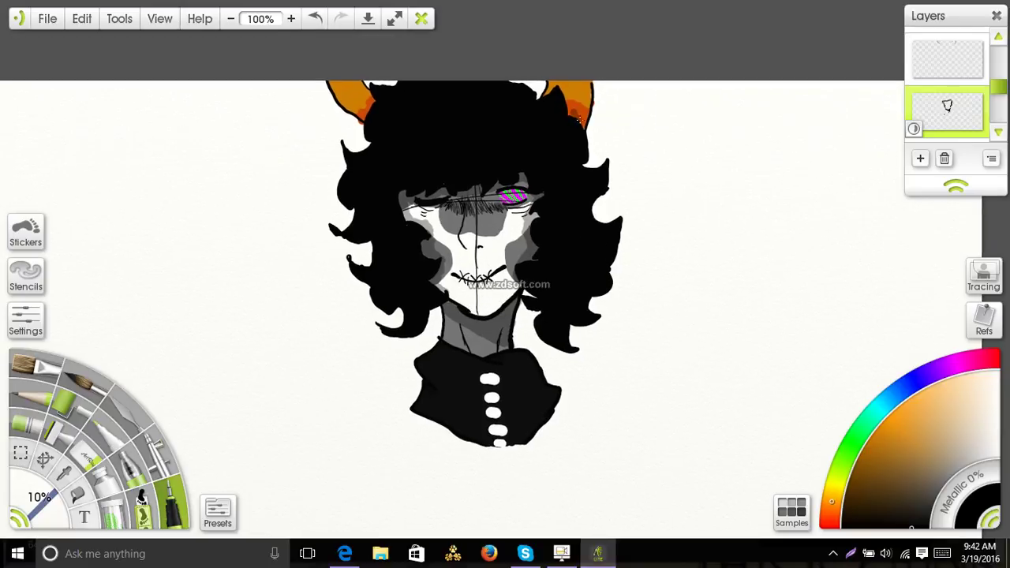
pyautogui.moveTo(576, 112); pyautogui.dragTo(568, 108)
pyautogui.moveTo(370, 111)
pyautogui.mouseDown()
pyautogui.moveTo(364, 116)
pyautogui.moveTo(378, 96)
pyautogui.mouseUp()
# Add another layer above the horn color layer, undo the stray dot on it, and set the pen size to 5%.
pyautogui.moveTo(1001, 87)
pyautogui.mouseDown()
pyautogui.moveTo(1001, 103)
pyautogui.moveTo(1003, 88)
pyautogui.mouseUp()
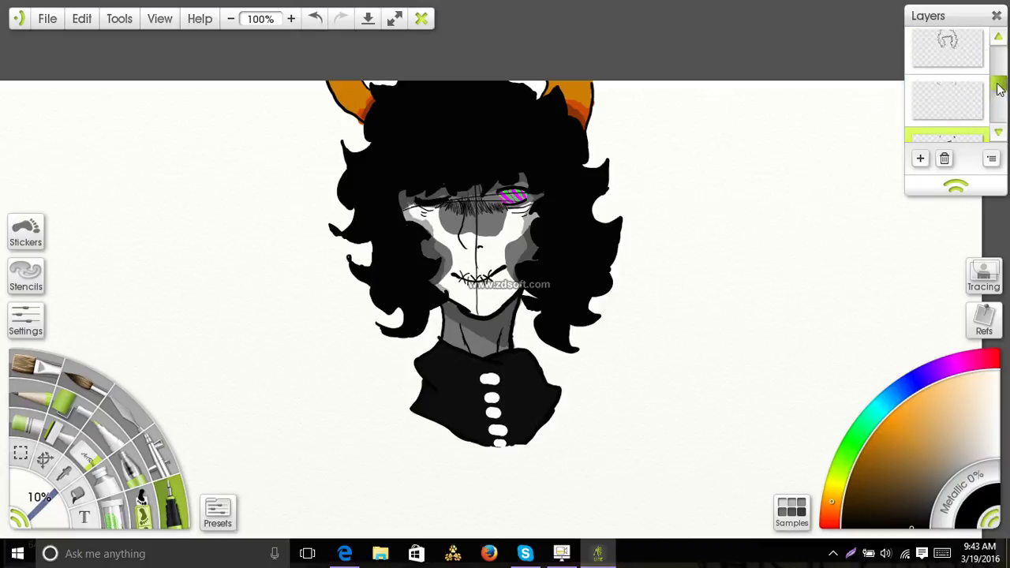
pyautogui.click(921, 159)
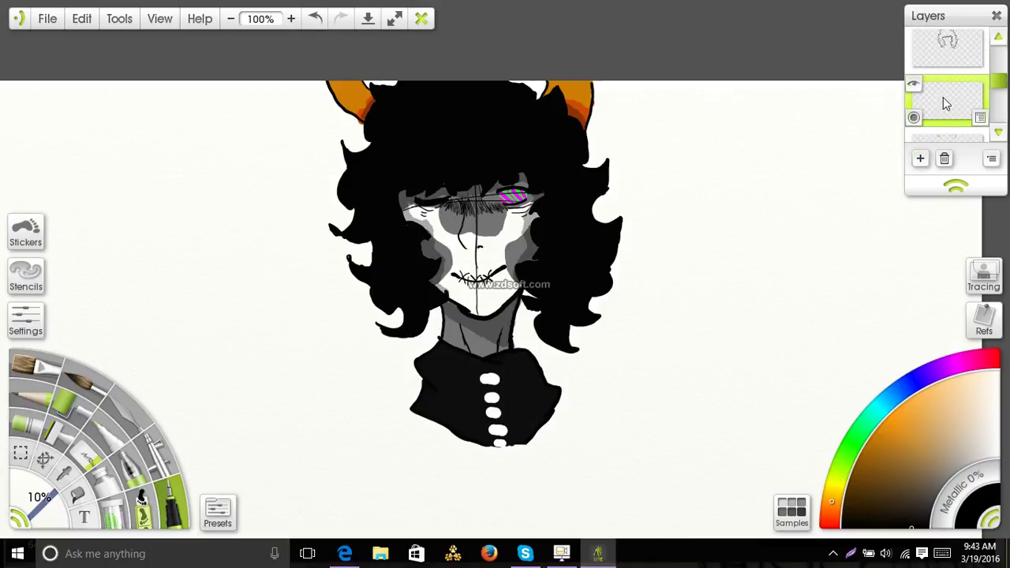
pyautogui.click(791, 368)
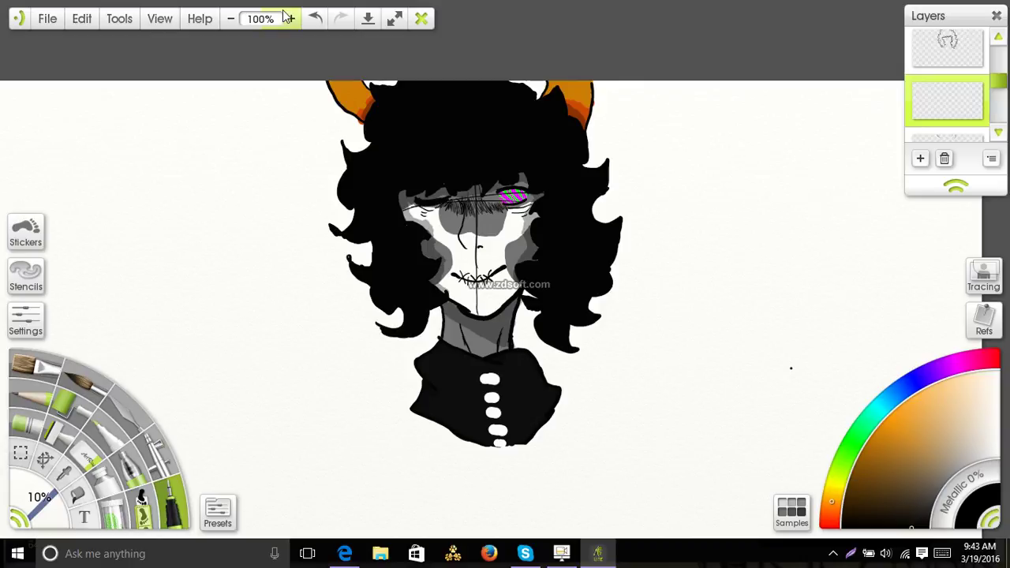
pyautogui.click(315, 18)
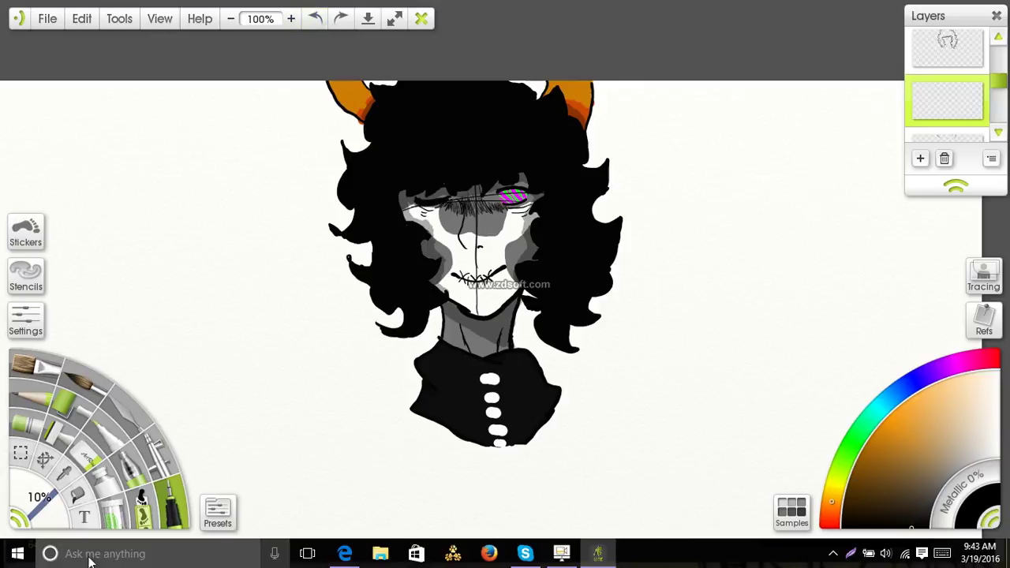
pyautogui.click(55, 513)
pyautogui.write('5')
pyautogui.press('Return')
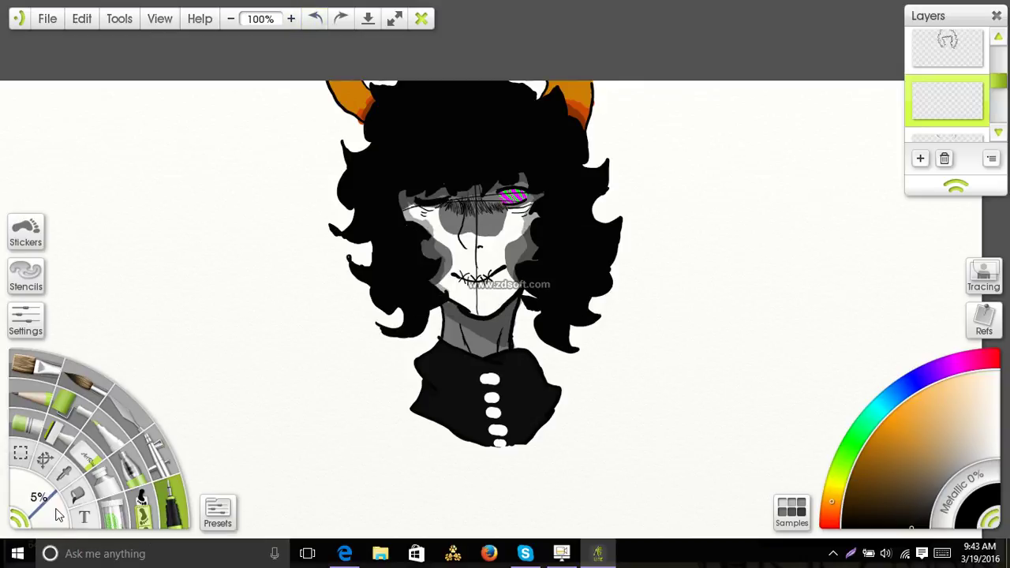
# Draw the black outlines and inner folds of both ears protruding from the sides of the hair, undoing the oversized first outline.
pyautogui.moveTo(593, 196)
pyautogui.mouseDown()
pyautogui.moveTo(643, 187)
pyautogui.moveTo(666, 213)
pyautogui.moveTo(652, 245)
pyautogui.moveTo(609, 282)
pyautogui.mouseUp()
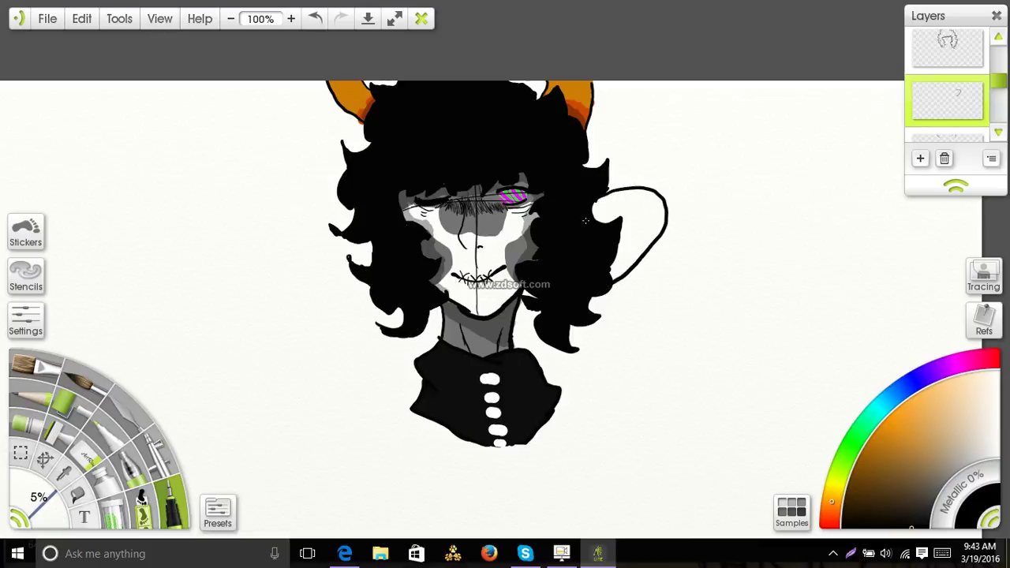
pyautogui.click(315, 19)
pyautogui.moveTo(605, 192)
pyautogui.mouseDown()
pyautogui.moveTo(641, 206)
pyautogui.moveTo(646, 225)
pyautogui.moveTo(614, 249)
pyautogui.mouseUp()
pyautogui.moveTo(602, 209)
pyautogui.mouseDown()
pyautogui.moveTo(594, 211)
pyautogui.moveTo(616, 215)
pyautogui.moveTo(606, 224)
pyautogui.mouseUp()
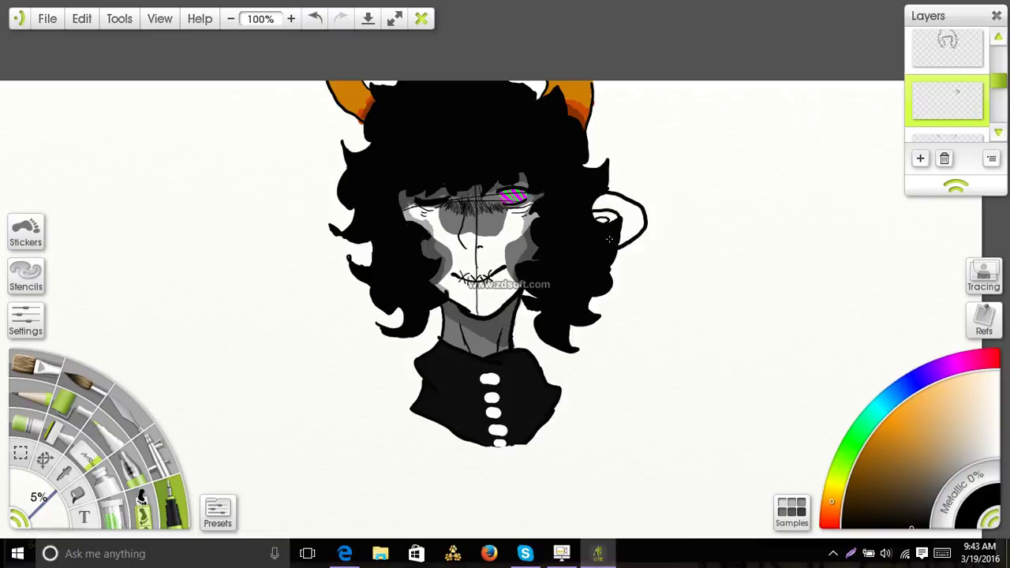
pyautogui.moveTo(348, 212)
pyautogui.mouseDown()
pyautogui.moveTo(304, 236)
pyautogui.moveTo(332, 270)
pyautogui.moveTo(359, 280)
pyautogui.mouseUp()
pyautogui.moveTo(344, 237)
pyautogui.mouseDown()
pyautogui.moveTo(327, 242)
pyautogui.moveTo(371, 264)
pyautogui.moveTo(345, 243)
pyautogui.moveTo(374, 251)
pyautogui.mouseUp()
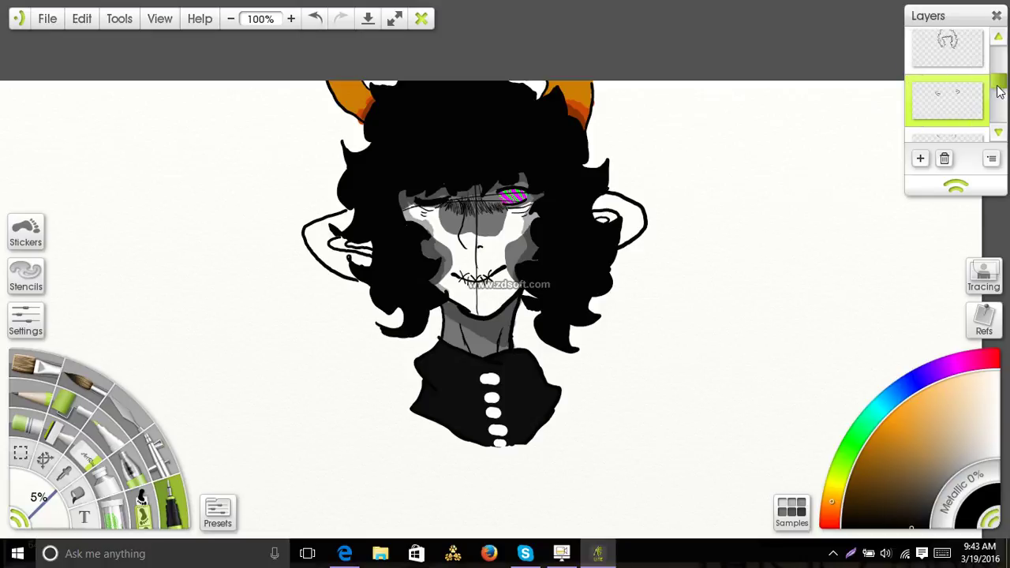
# On the layer holding the neck and collar color, sample the neck's gray and fill both ears with the pen at 10% size.
pyautogui.moveTo(1001, 89)
pyautogui.mouseDown()
pyautogui.moveTo(993, 126)
pyautogui.moveTo(1000, 101)
pyautogui.moveTo(999, 113)
pyautogui.mouseUp()
pyautogui.click(957, 90)
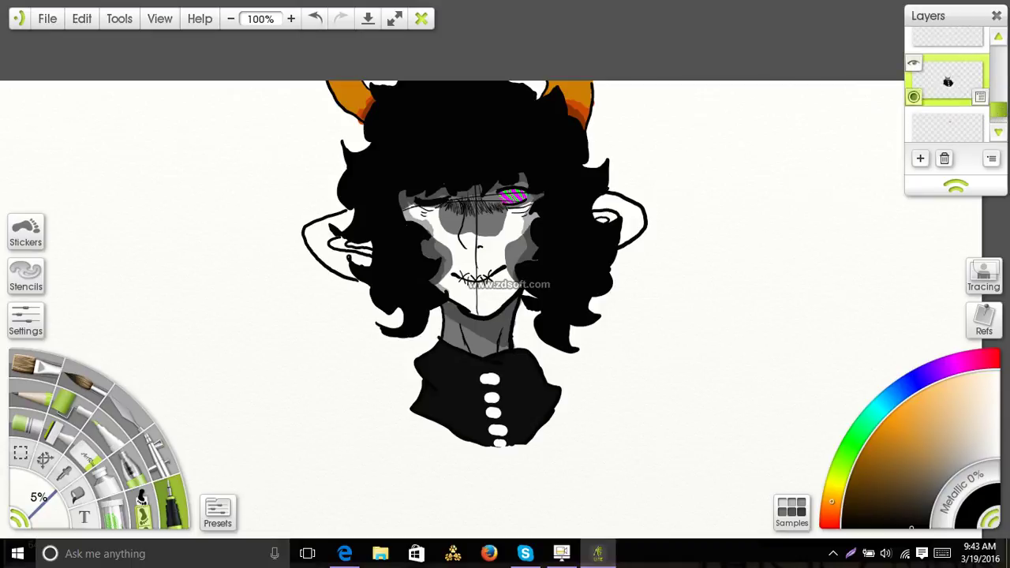
pyautogui.click(63, 472)
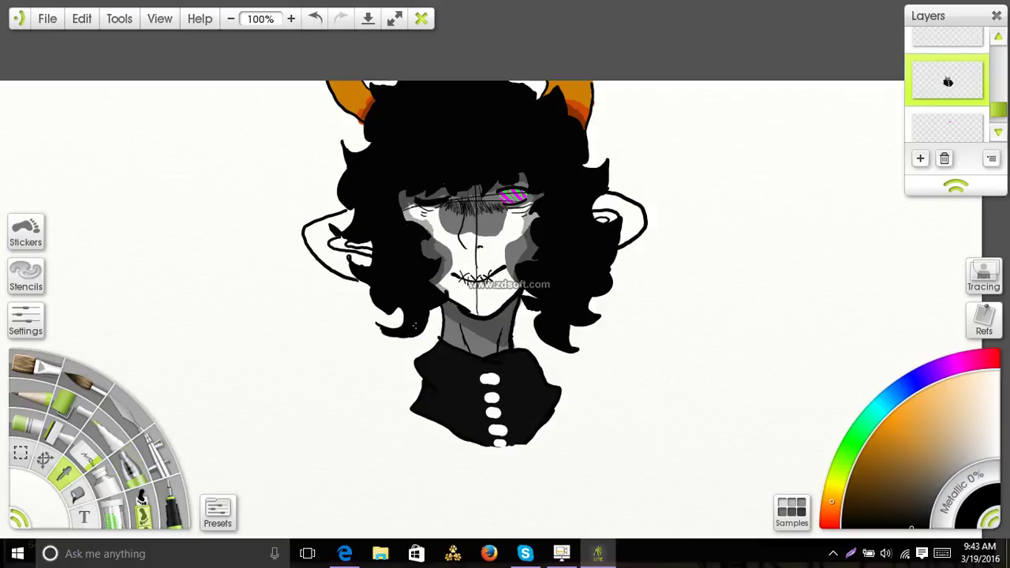
pyautogui.click(482, 349)
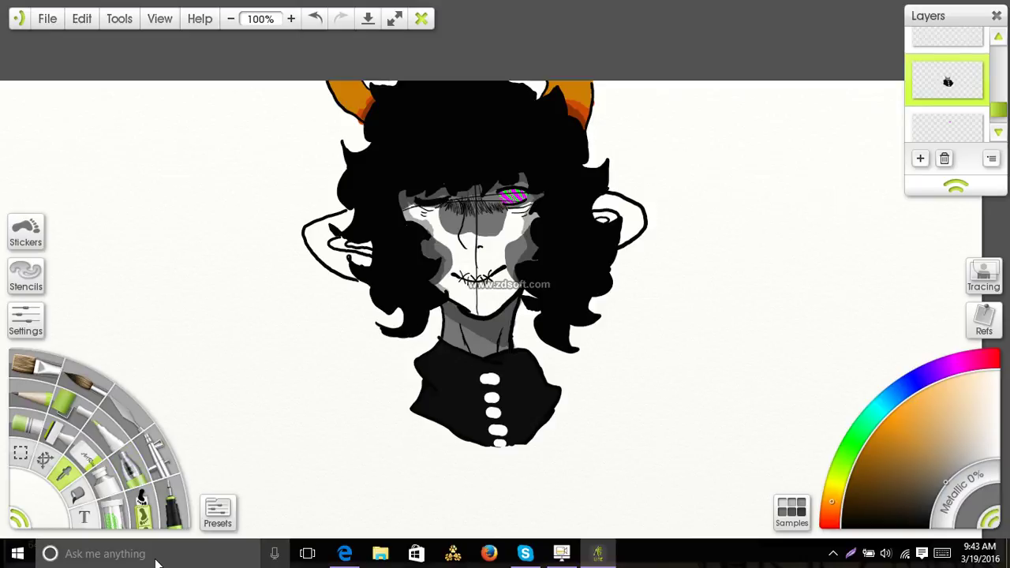
pyautogui.rightClick(157, 506)
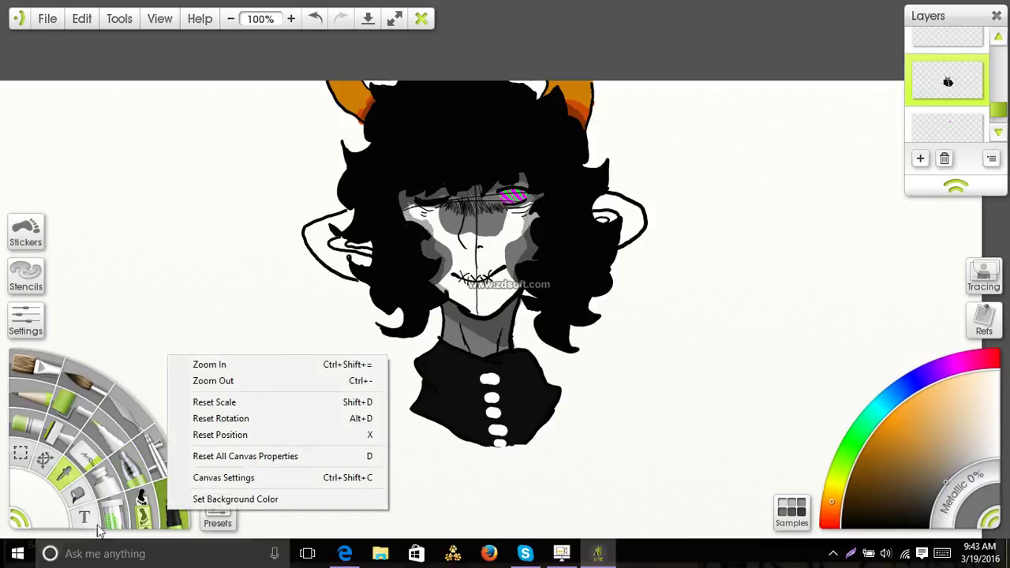
pyautogui.click(157, 524)
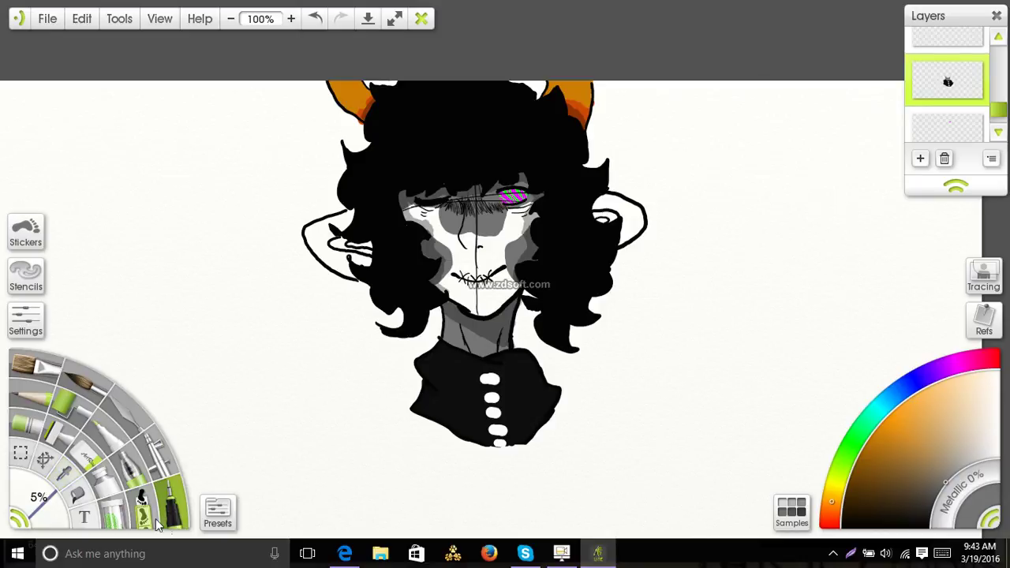
pyautogui.click(67, 514)
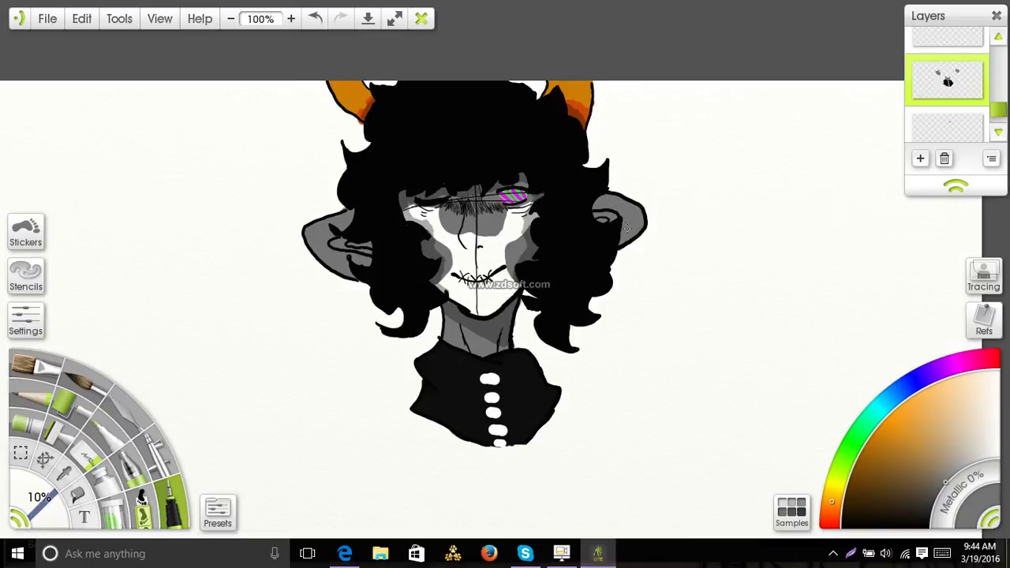
# Mix a darker gray and color the inner folds of both ears.
pyautogui.moveTo(945, 483); pyautogui.dragTo(935, 527)
pyautogui.click(935, 492)
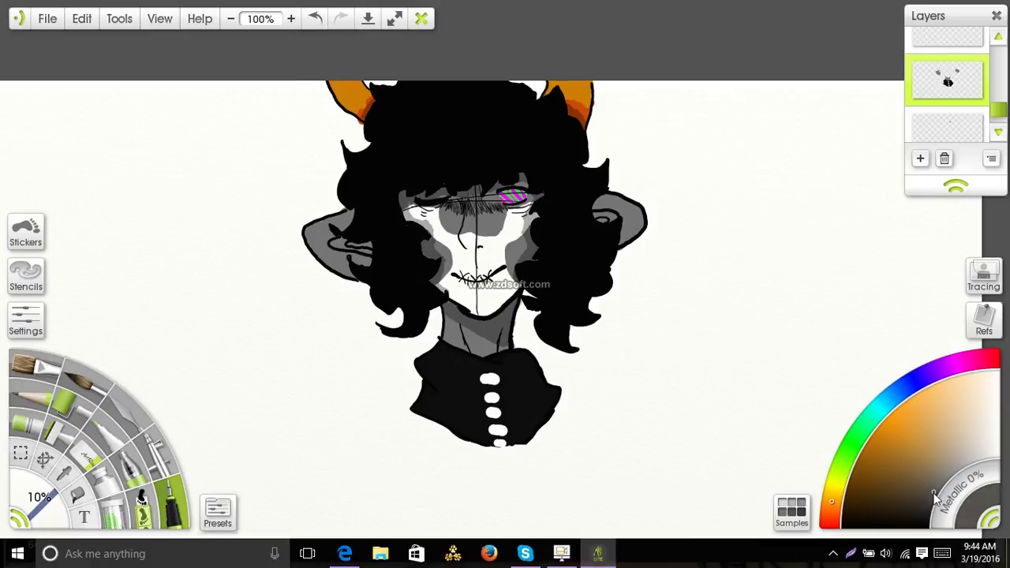
pyautogui.moveTo(935, 491); pyautogui.dragTo(946, 504)
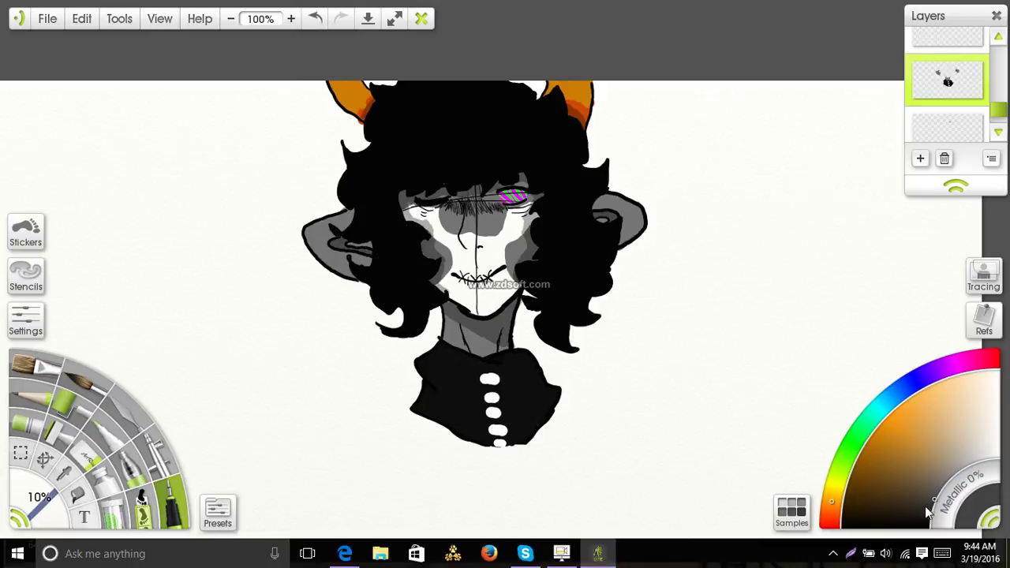
pyautogui.moveTo(927, 508); pyautogui.dragTo(929, 518)
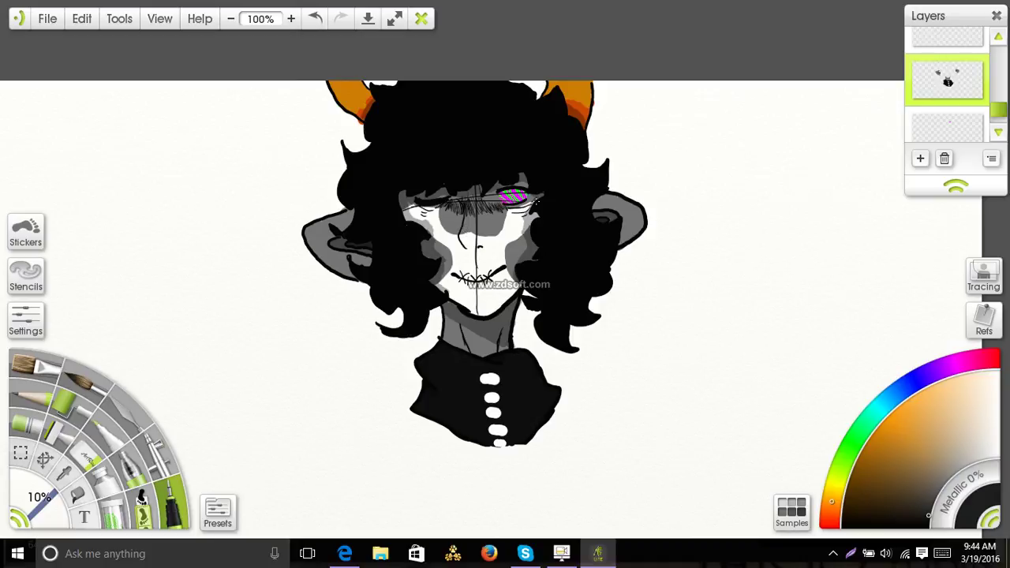
# Select the semi-transparent shading layer, pick black, and shade both ears along the hair edges.
pyautogui.moveTo(996, 113); pyautogui.dragTo(994, 96)
pyautogui.click(954, 87)
pyautogui.moveTo(909, 474); pyautogui.dragTo(900, 561)
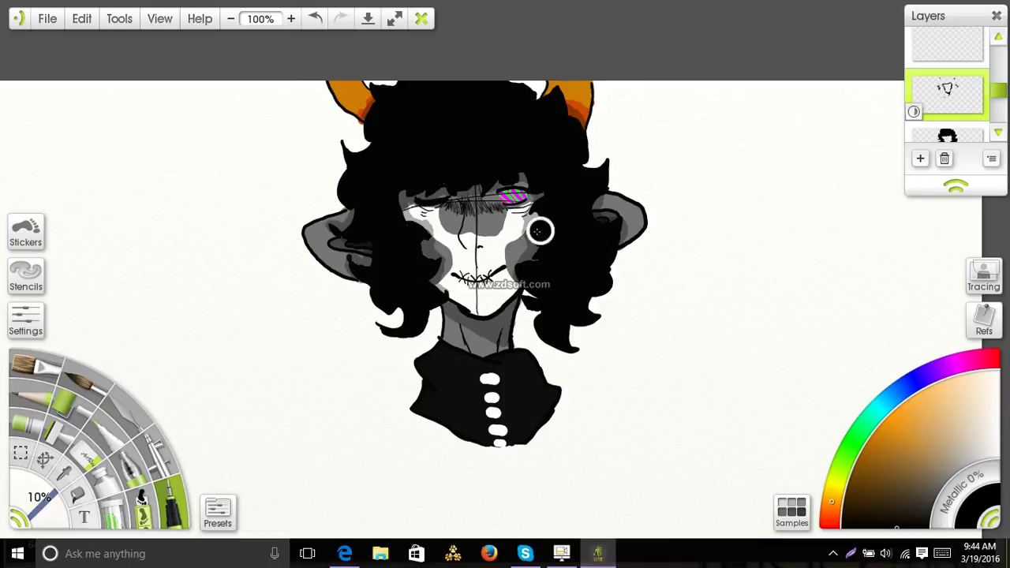
# Shade the neck beside its two tendon lines and along the top edge of the collar.
pyautogui.moveTo(589, 220)
pyautogui.mouseDown()
pyautogui.moveTo(580, 208)
pyautogui.moveTo(580, 217)
pyautogui.mouseUp()
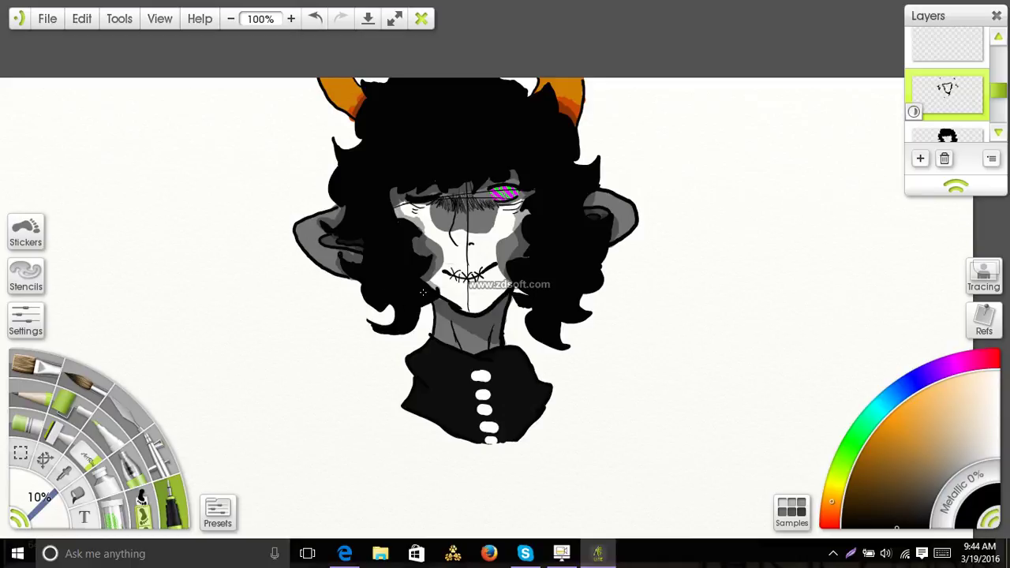
pyautogui.moveTo(423, 292)
pyautogui.mouseDown()
pyautogui.moveTo(515, 250)
pyautogui.moveTo(581, 197)
pyautogui.mouseUp()
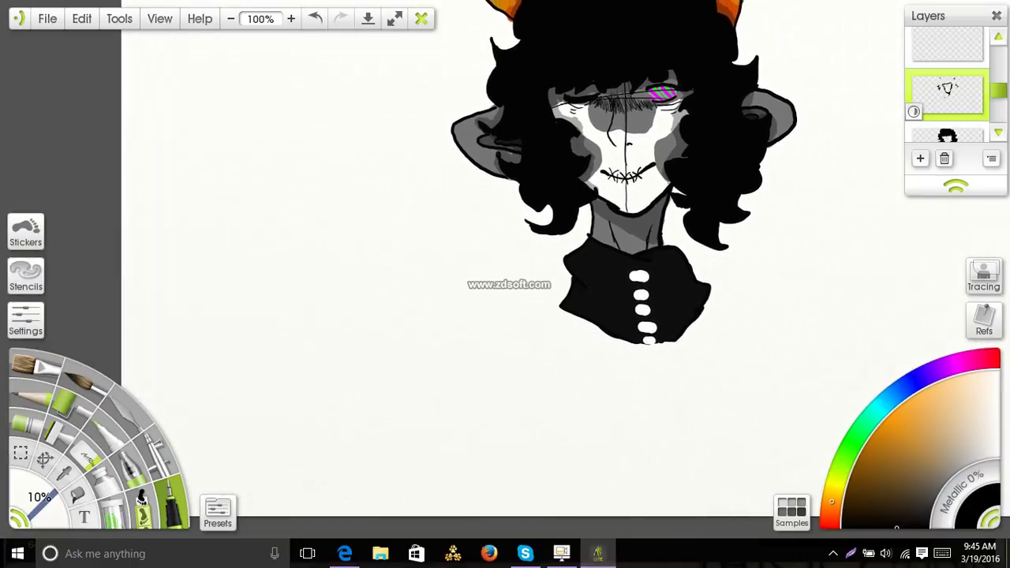
pyautogui.moveTo(499, 158)
pyautogui.mouseDown()
pyautogui.moveTo(507, 202)
pyautogui.moveTo(383, 201)
pyautogui.mouseUp()
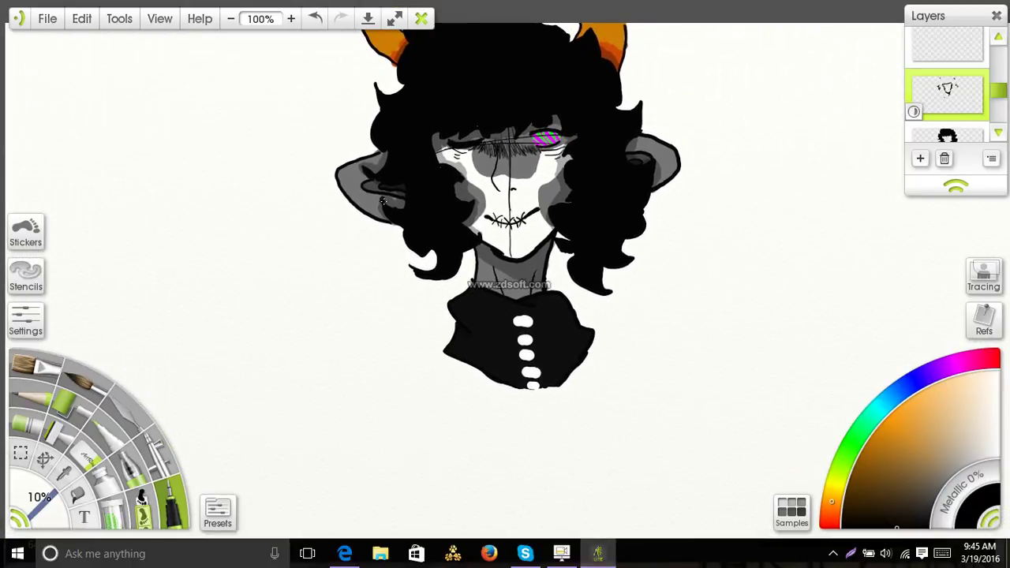
pyautogui.click(292, 23)
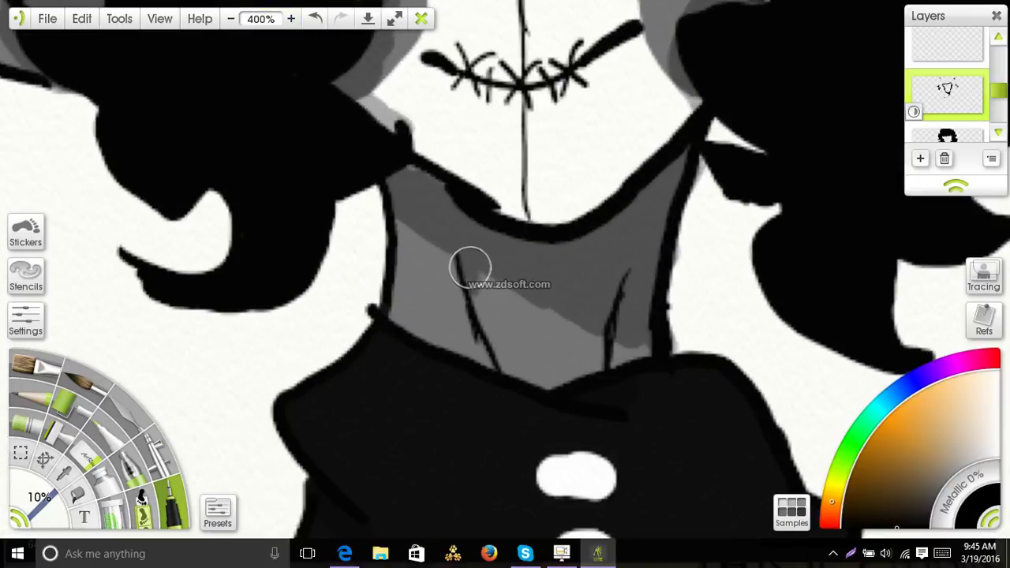
pyautogui.moveTo(470, 268); pyautogui.dragTo(500, 349)
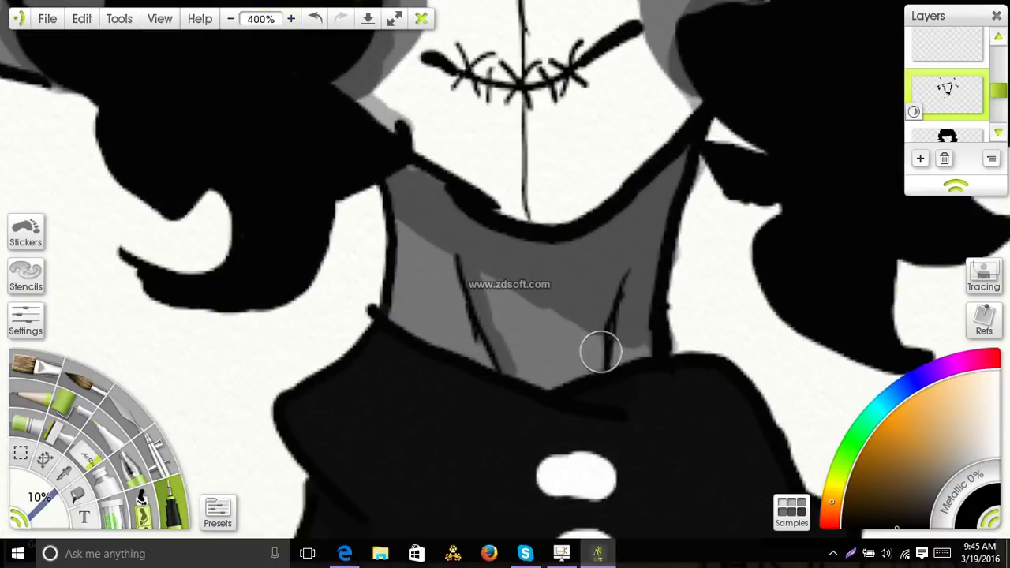
pyautogui.moveTo(601, 352); pyautogui.dragTo(611, 334)
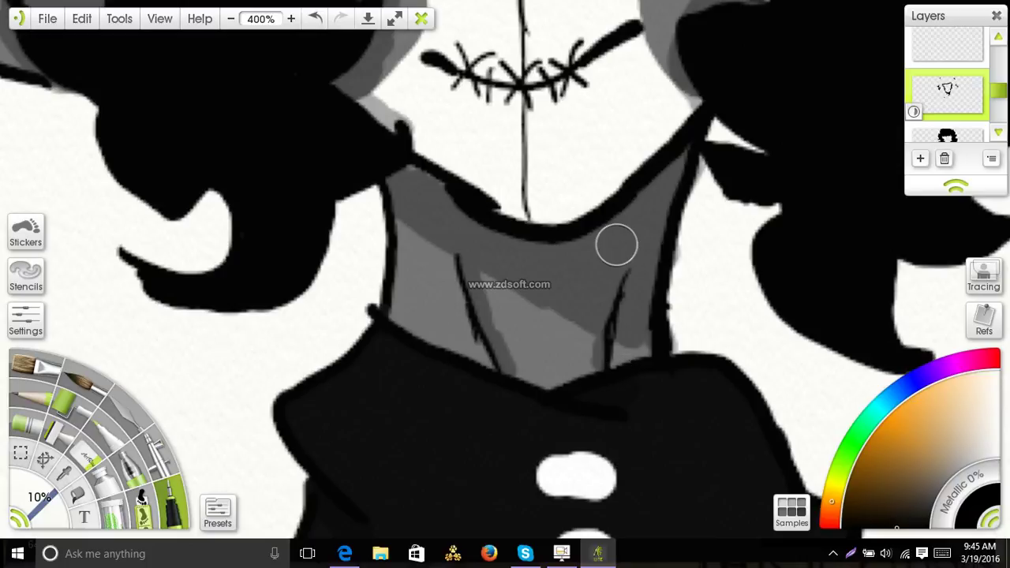
pyautogui.moveTo(412, 310)
pyautogui.mouseDown()
pyautogui.moveTo(425, 333)
pyautogui.moveTo(399, 306)
pyautogui.moveTo(426, 330)
pyautogui.moveTo(419, 316)
pyautogui.moveTo(398, 318)
pyautogui.moveTo(405, 327)
pyautogui.moveTo(528, 381)
pyautogui.moveTo(565, 382)
pyautogui.moveTo(642, 339)
pyautogui.mouseUp()
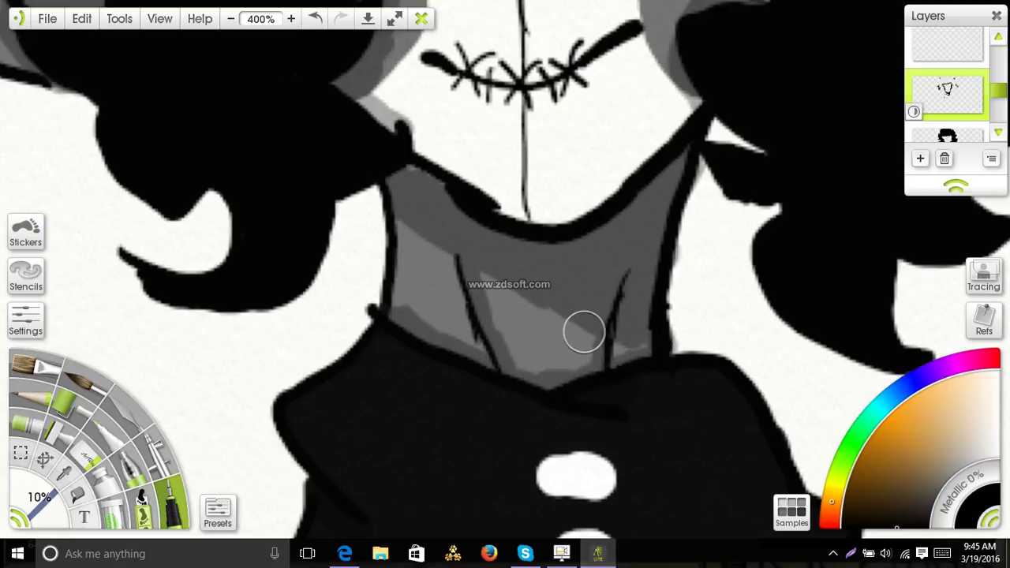
# Shade the hatched area between the eyes, the edge of the nose line, and the nostril.
pyautogui.moveTo(619, 280)
pyautogui.mouseDown()
pyautogui.moveTo(586, 455)
pyautogui.moveTo(525, 563)
pyautogui.moveTo(512, 565)
pyautogui.mouseUp()
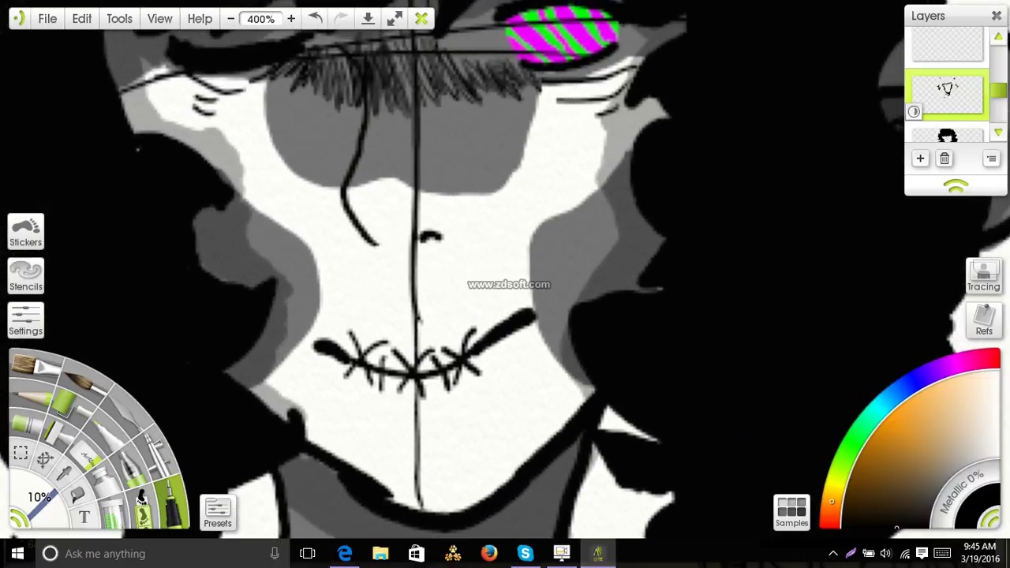
pyautogui.scroll(1, 546, 345)
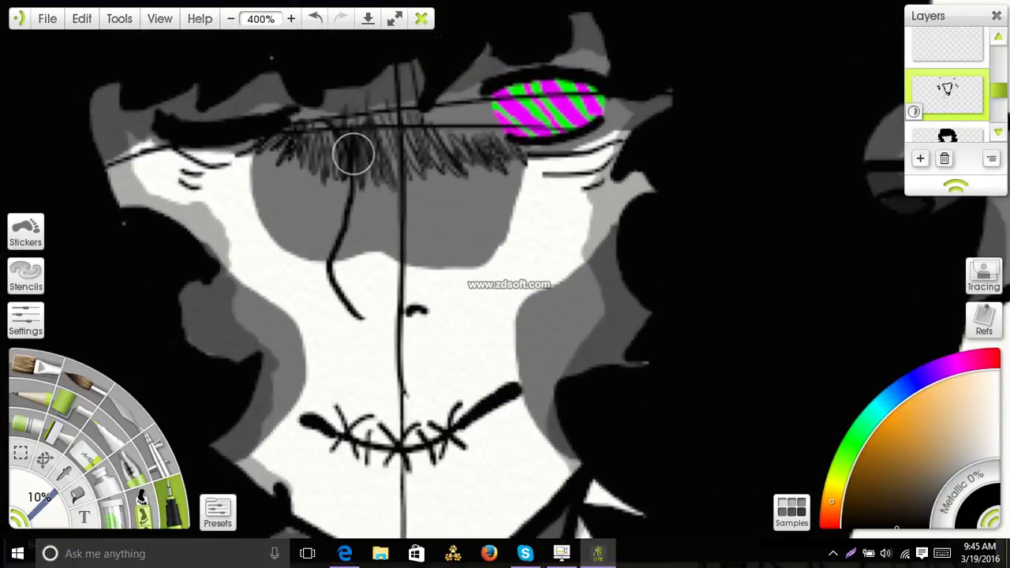
pyautogui.moveTo(353, 154)
pyautogui.mouseDown()
pyautogui.moveTo(376, 182)
pyautogui.moveTo(421, 144)
pyautogui.moveTo(495, 148)
pyautogui.moveTo(289, 135)
pyautogui.moveTo(341, 166)
pyautogui.moveTo(322, 169)
pyautogui.moveTo(251, 150)
pyautogui.mouseUp()
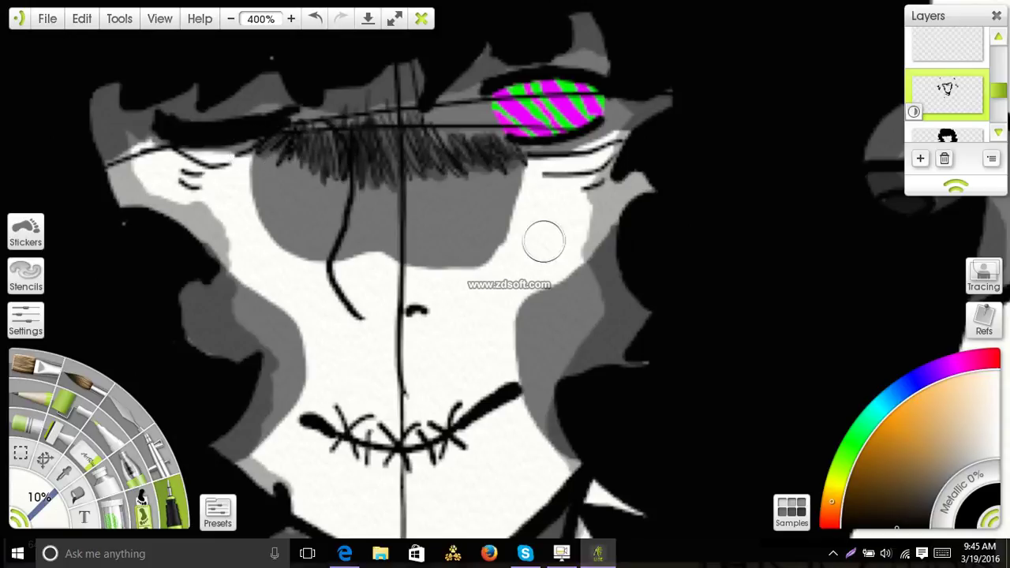
pyautogui.moveTo(342, 175)
pyautogui.mouseDown()
pyautogui.moveTo(331, 251)
pyautogui.moveTo(337, 234)
pyautogui.moveTo(330, 275)
pyautogui.moveTo(342, 306)
pyautogui.mouseUp()
pyautogui.moveTo(323, 274)
pyautogui.mouseDown()
pyautogui.moveTo(358, 318)
pyautogui.moveTo(431, 316)
pyautogui.mouseUp()
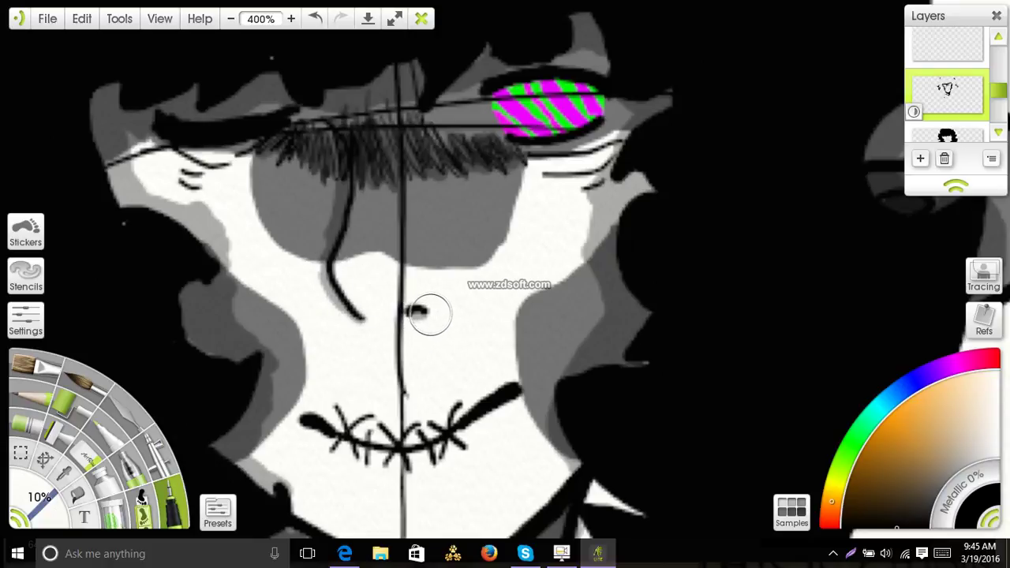
# Shade the creases under both eyes and undo the diagonal shadow band across the nose and cheek.
pyautogui.moveTo(539, 355)
pyautogui.mouseDown()
pyautogui.moveTo(519, 332)
pyautogui.moveTo(513, 274)
pyautogui.moveTo(702, 412)
pyautogui.mouseUp()
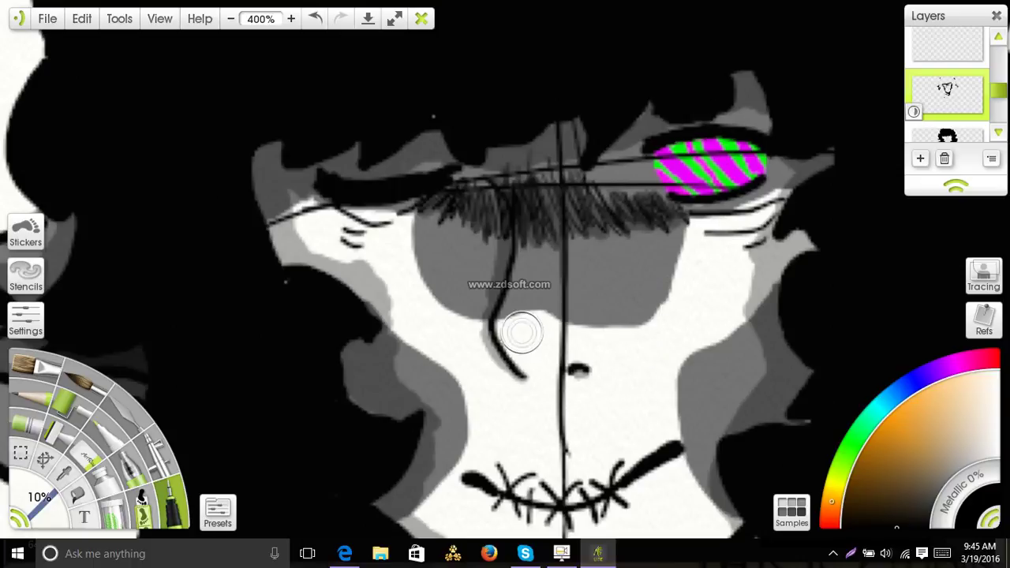
pyautogui.moveTo(618, 293); pyautogui.dragTo(581, 324)
pyautogui.moveTo(748, 241)
pyautogui.mouseDown()
pyautogui.moveTo(713, 246)
pyautogui.moveTo(734, 237)
pyautogui.moveTo(709, 264)
pyautogui.moveTo(682, 259)
pyautogui.mouseUp()
pyautogui.click(315, 19)
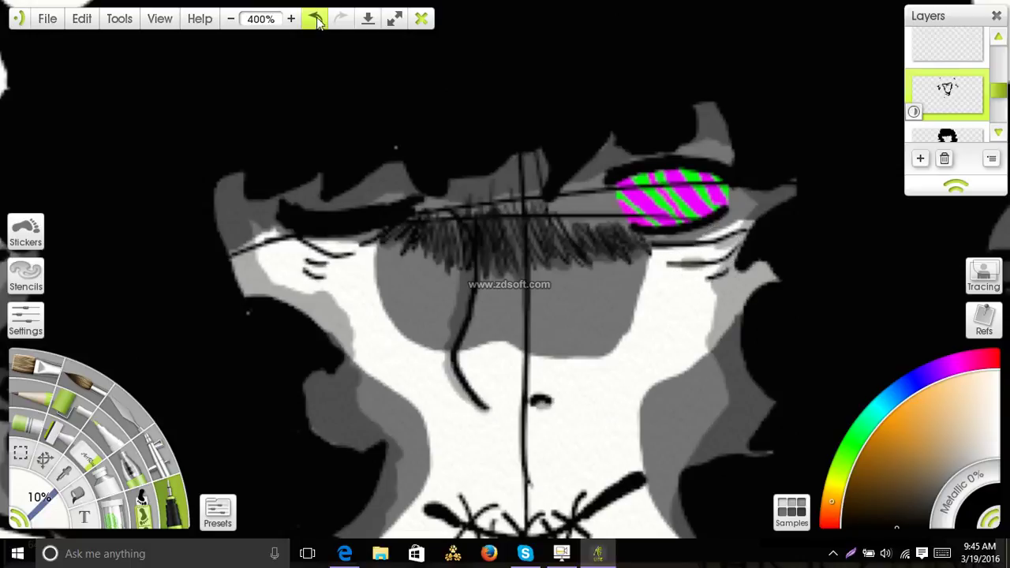
pyautogui.moveTo(715, 251)
pyautogui.mouseDown()
pyautogui.moveTo(725, 244)
pyautogui.moveTo(686, 249)
pyautogui.moveTo(654, 237)
pyautogui.mouseUp()
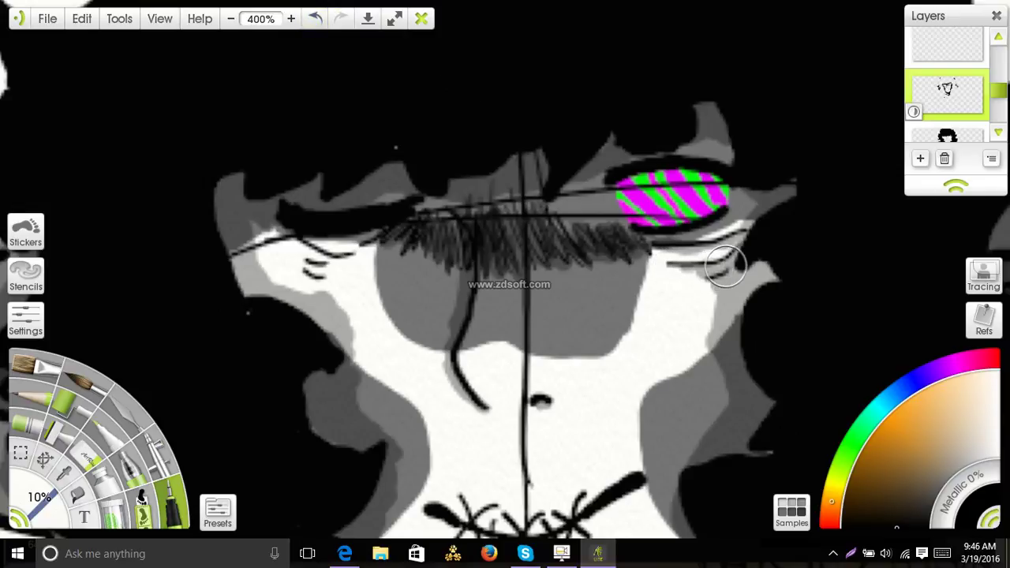
pyautogui.hotkey('ctrl', 'z')
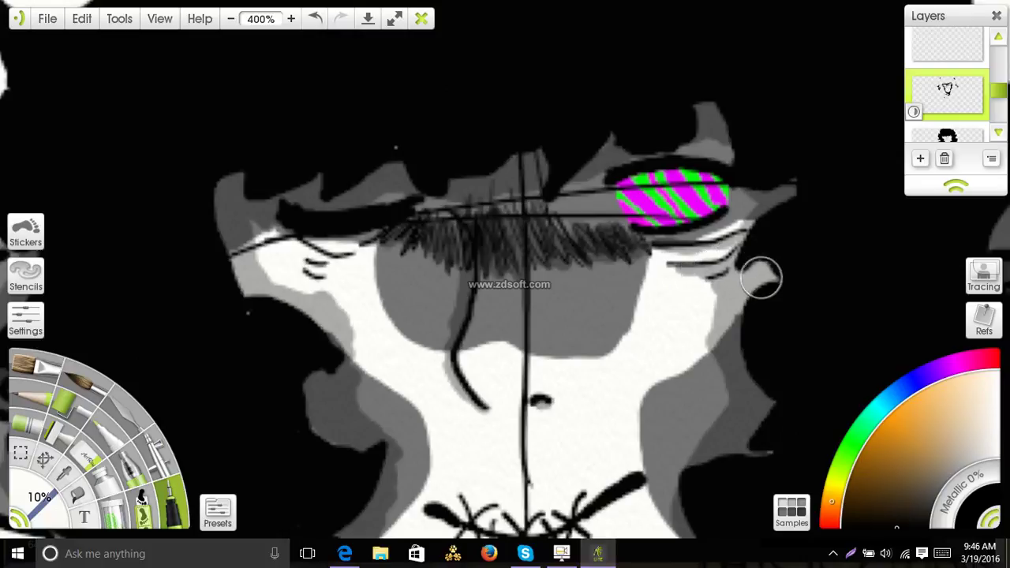
pyautogui.hotkey('ctrl', 'y')
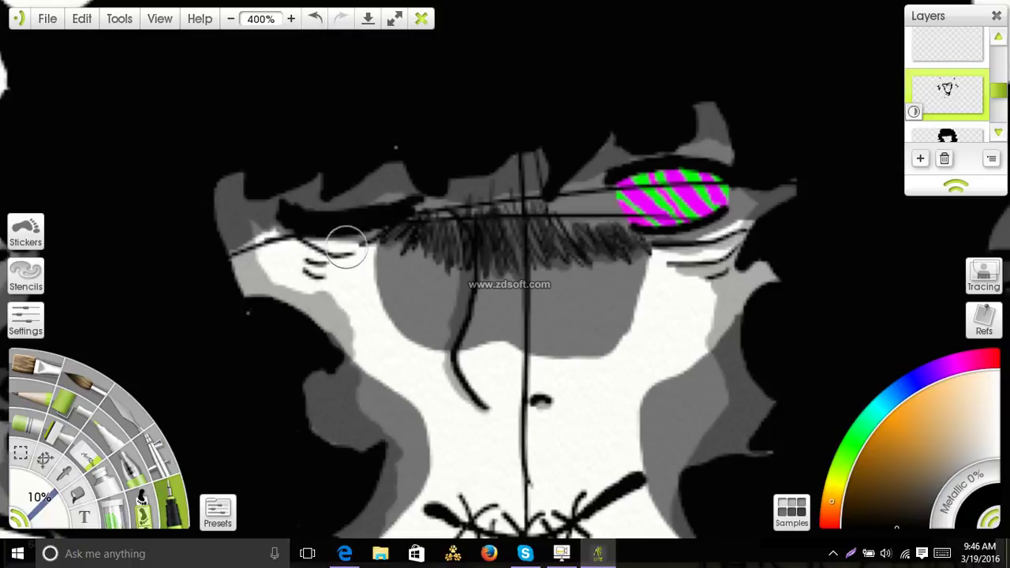
pyautogui.moveTo(306, 243)
pyautogui.mouseDown()
pyautogui.moveTo(355, 263)
pyautogui.moveTo(320, 272)
pyautogui.mouseUp()
pyautogui.click(428, 223)
pyautogui.moveTo(549, 239)
pyautogui.mouseDown()
pyautogui.moveTo(416, 110)
pyautogui.moveTo(328, 202)
pyautogui.moveTo(416, 253)
pyautogui.moveTo(569, 162)
pyautogui.moveTo(395, 334)
pyautogui.mouseUp()
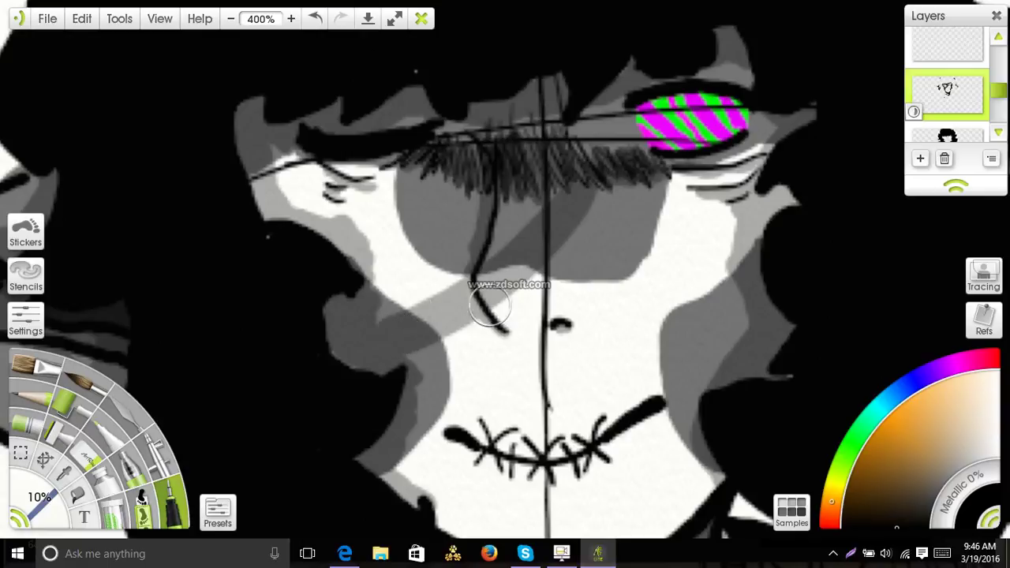
pyautogui.click(320, 17)
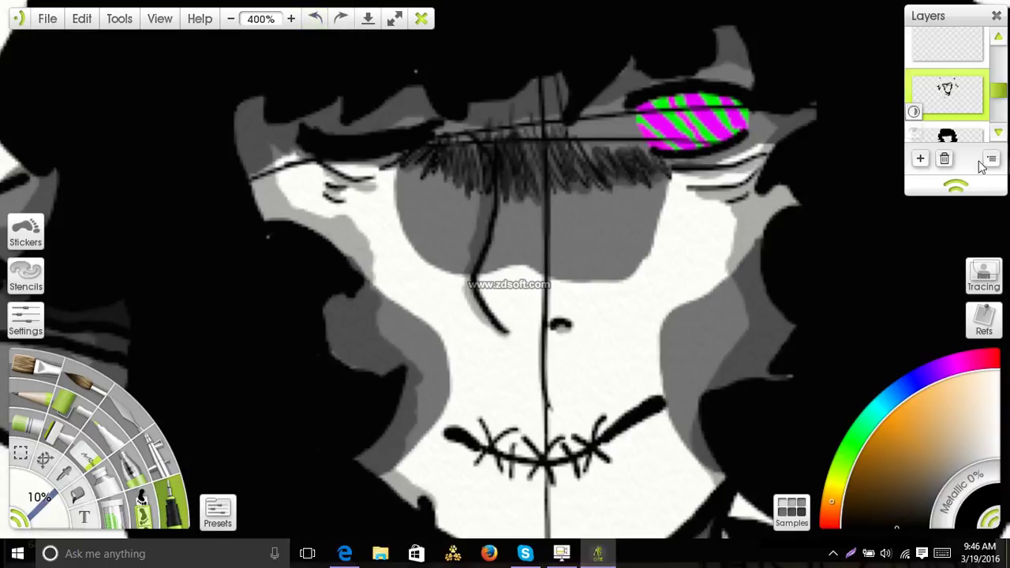
# Add a new layer, move it directly below the shading layer, and set its opacity to 75%.
pyautogui.click(920, 158)
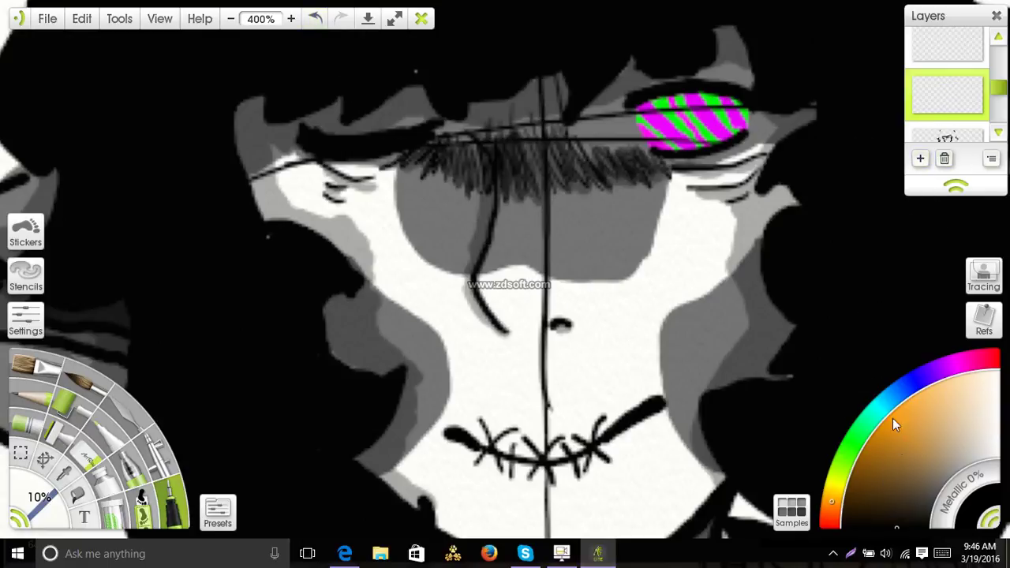
pyautogui.moveTo(947, 95)
pyautogui.mouseDown()
pyautogui.moveTo(957, 136)
pyautogui.moveTo(945, 100)
pyautogui.moveTo(959, 7)
pyautogui.moveTo(956, 126)
pyautogui.moveTo(985, 38)
pyautogui.moveTo(970, 120)
pyautogui.mouseUp()
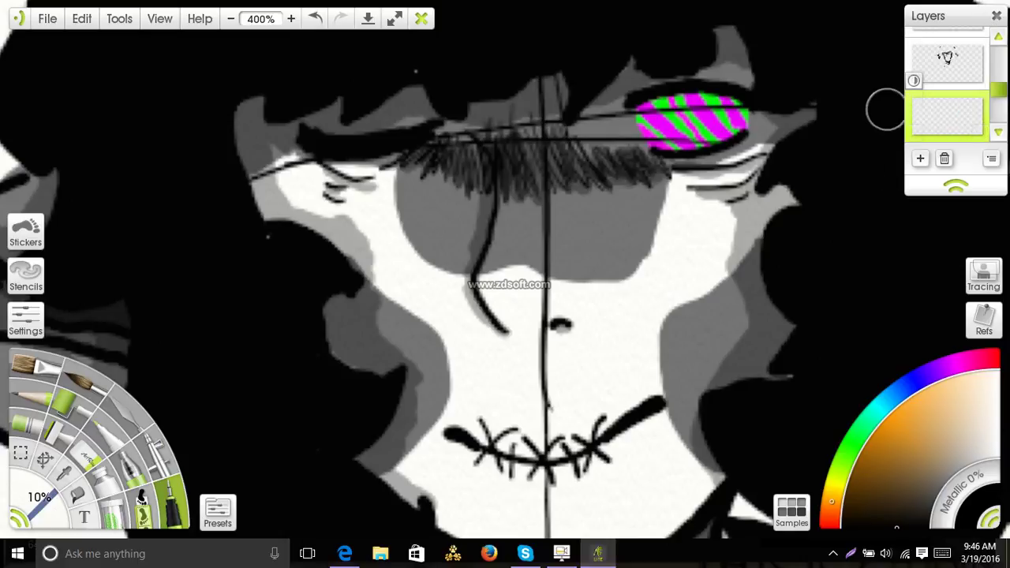
pyautogui.click(916, 132)
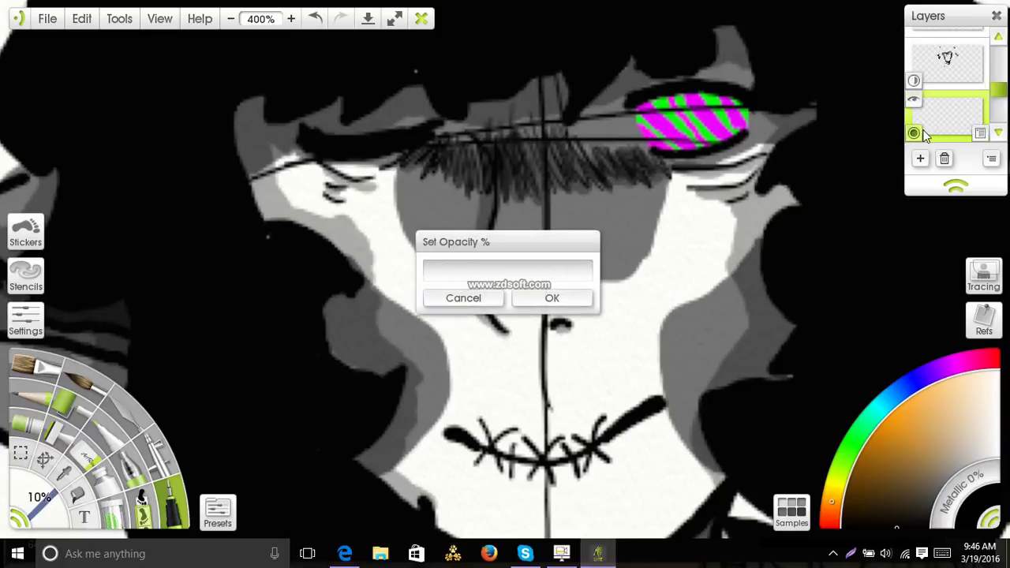
pyautogui.write('75')
pyautogui.press('Return')
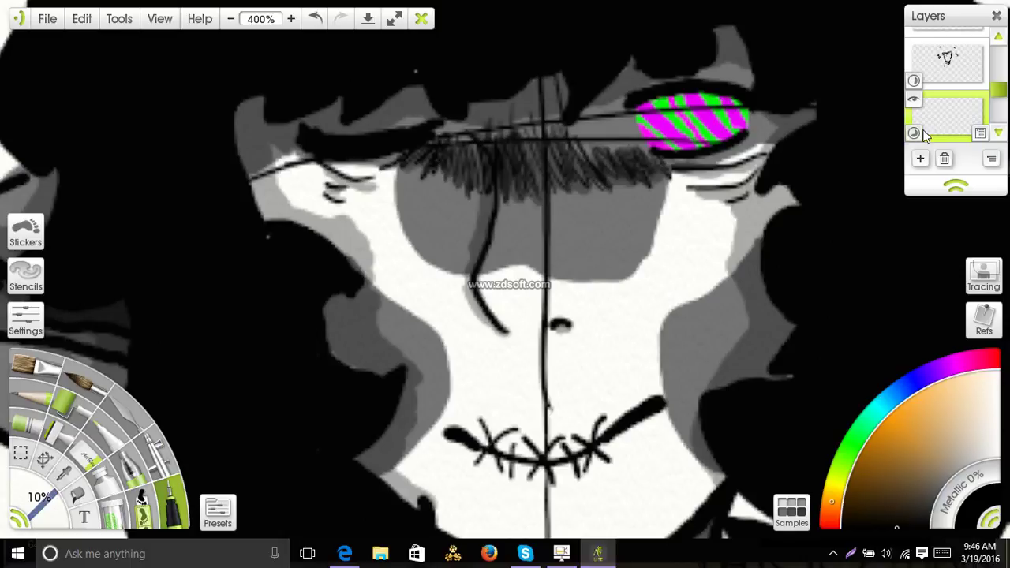
# Choose a dark purple, reduce the tool size to 5%, and tint the creases under both eyes.
pyautogui.click(934, 370)
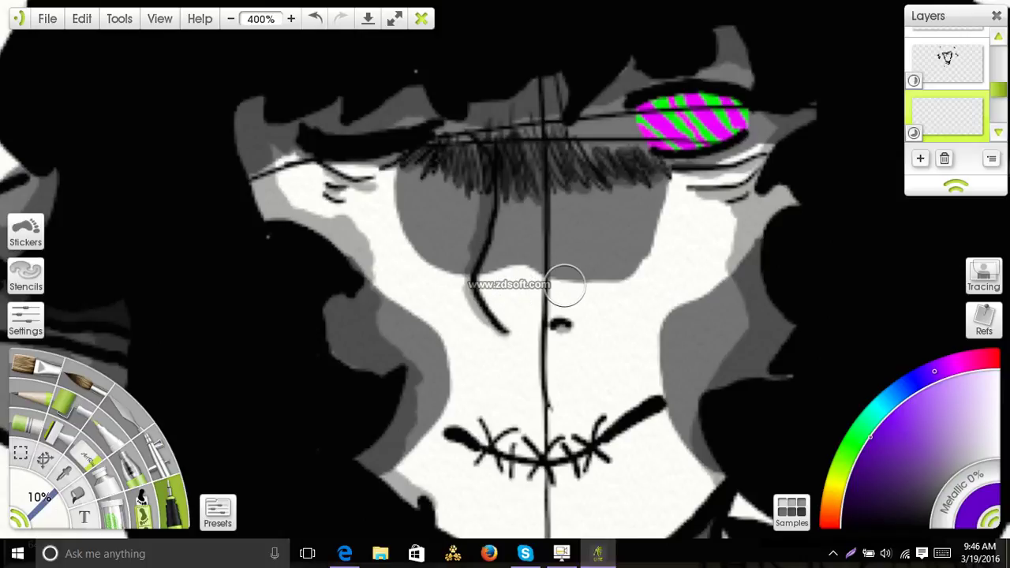
pyautogui.moveTo(741, 154)
pyautogui.mouseDown()
pyautogui.moveTo(722, 178)
pyautogui.moveTo(727, 163)
pyautogui.moveTo(742, 167)
pyautogui.mouseUp()
pyautogui.click(315, 18)
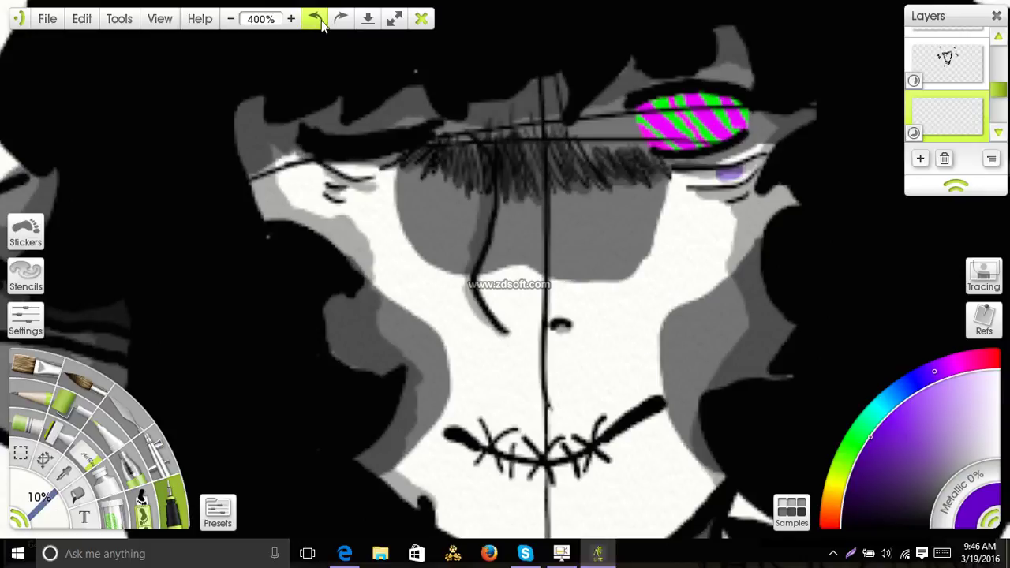
pyautogui.click(855, 480)
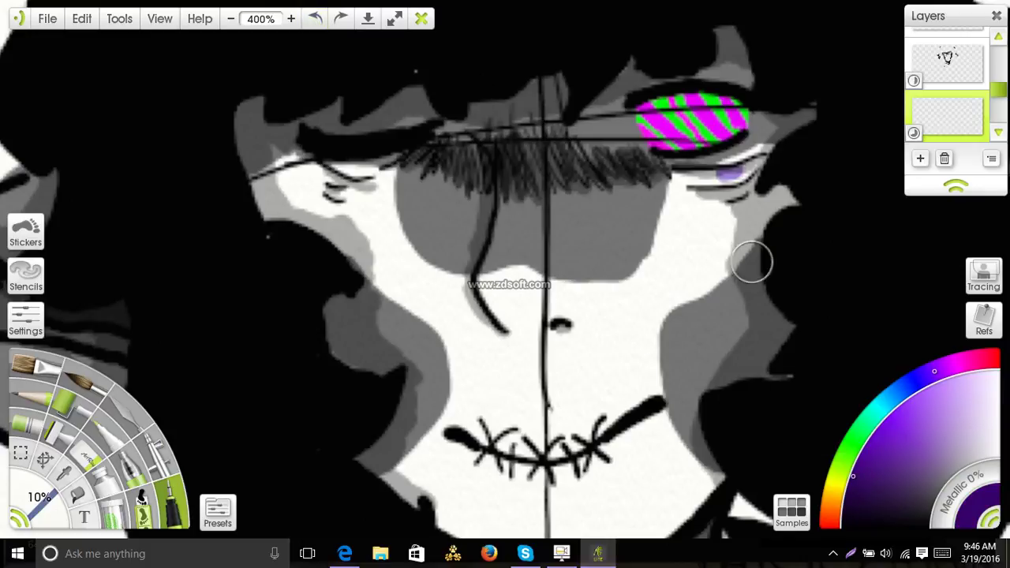
pyautogui.click(315, 18)
pyautogui.click(47, 512)
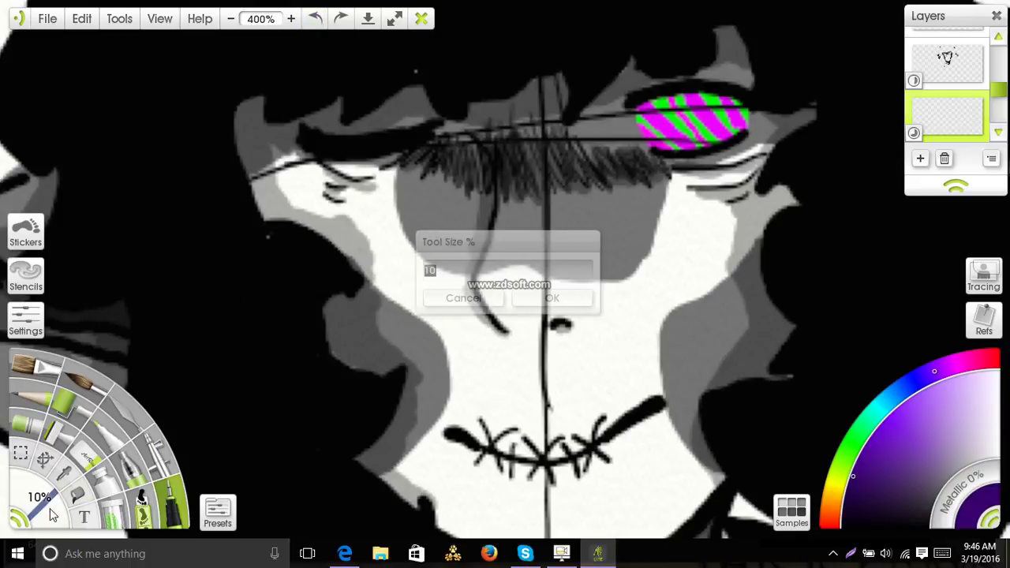
pyautogui.press('Return')
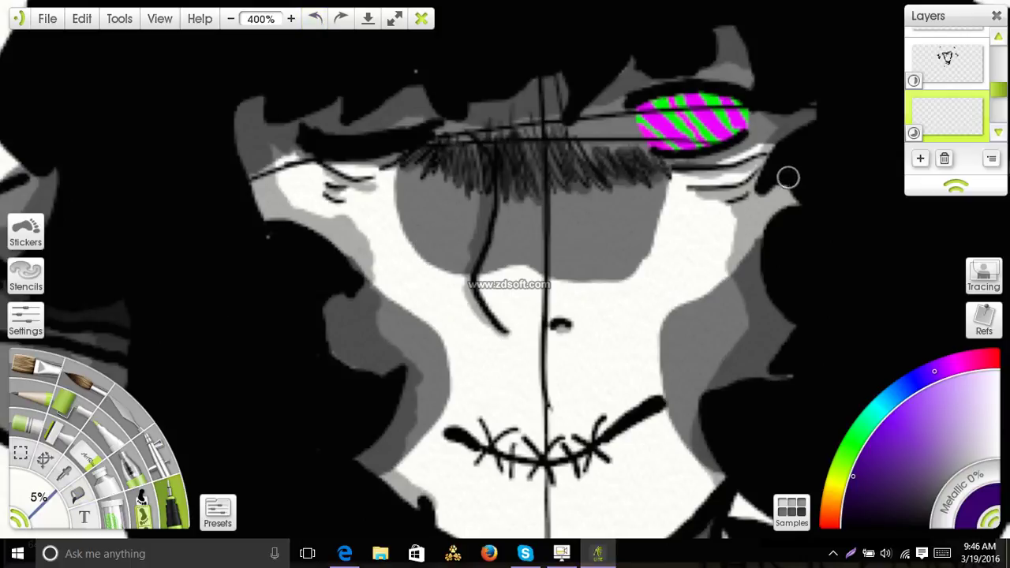
pyautogui.moveTo(714, 164); pyautogui.dragTo(748, 167)
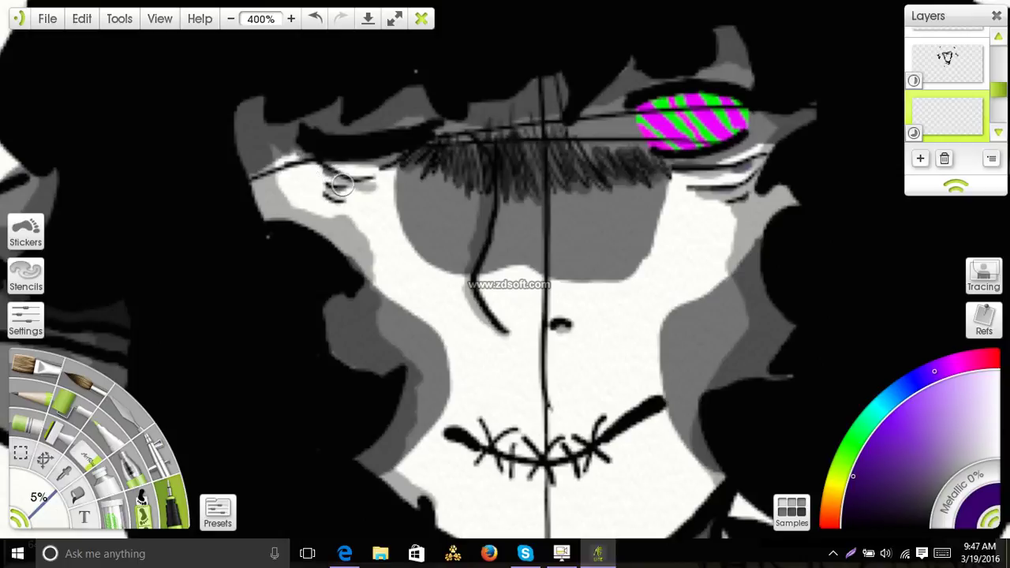
pyautogui.moveTo(330, 196); pyautogui.dragTo(347, 188)
# Choose a brighter purple, try filling the tip of the left ear, and undo the fill.
pyautogui.moveTo(451, 265); pyautogui.dragTo(927, 372)
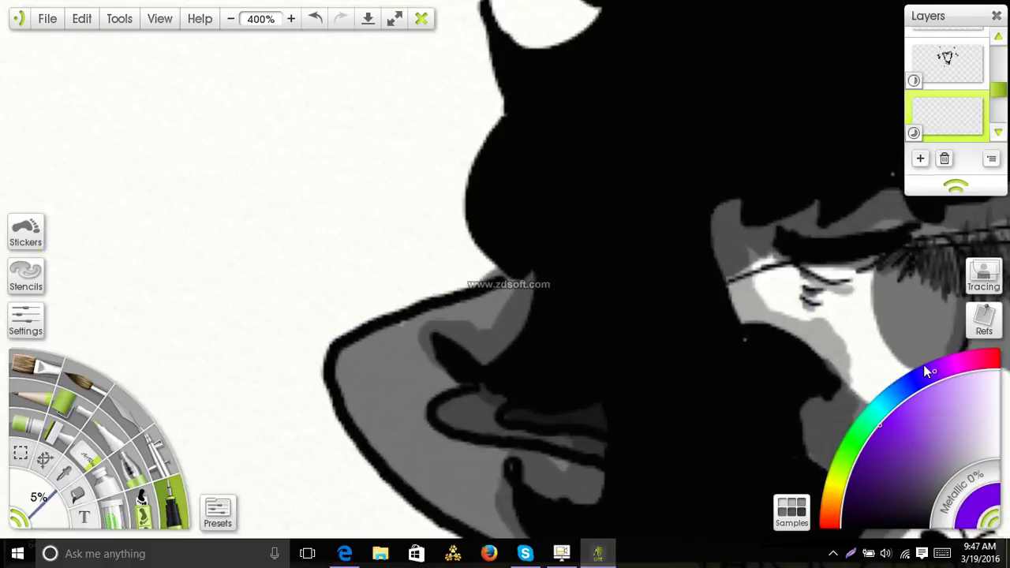
pyautogui.moveTo(636, 322); pyautogui.dragTo(800, 204)
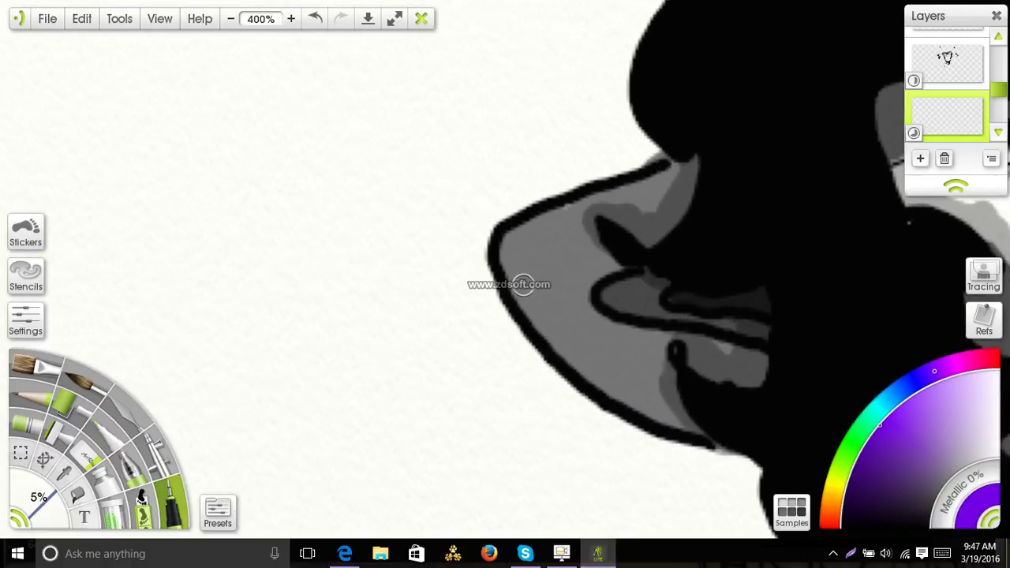
pyautogui.moveTo(523, 286)
pyautogui.mouseDown()
pyautogui.moveTo(550, 336)
pyautogui.moveTo(534, 310)
pyautogui.mouseUp()
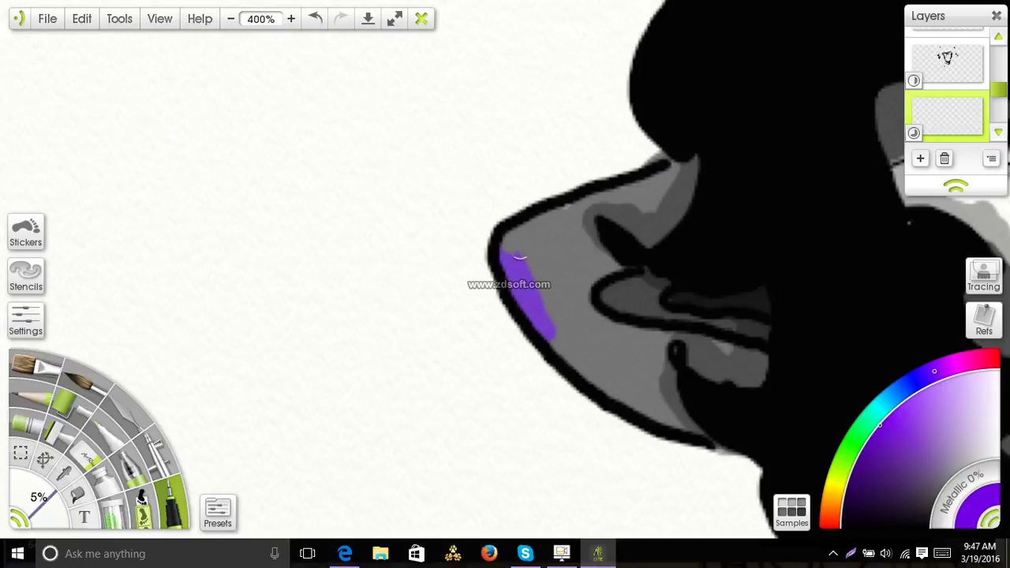
pyautogui.moveTo(519, 256)
pyautogui.mouseDown()
pyautogui.moveTo(560, 339)
pyautogui.moveTo(561, 226)
pyautogui.moveTo(541, 225)
pyautogui.moveTo(518, 247)
pyautogui.mouseUp()
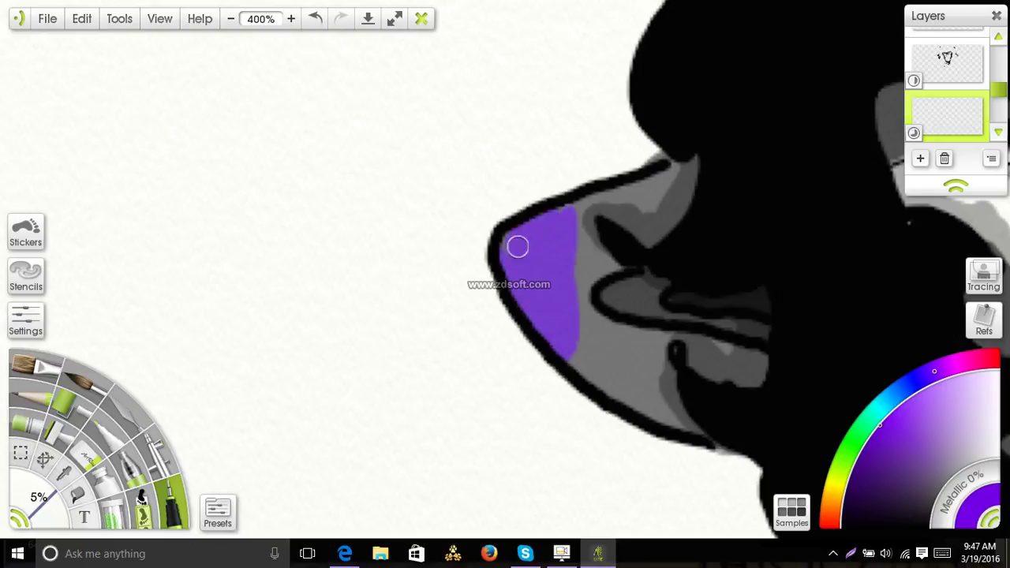
pyautogui.click(315, 18)
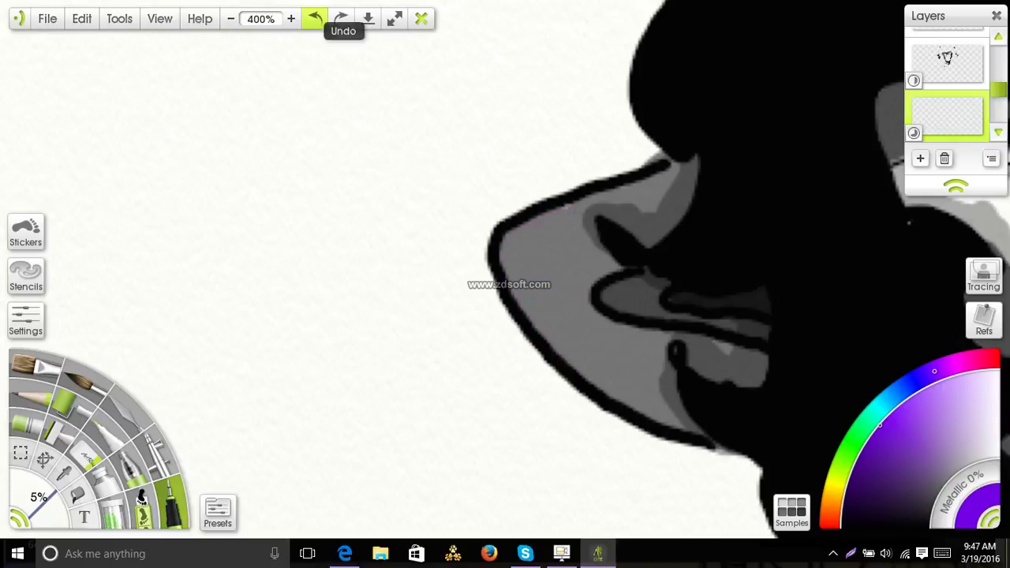
# Set the tool size to 10% and the selected layer's opacity to 50%.
pyautogui.click(37, 496)
pyautogui.write('1')
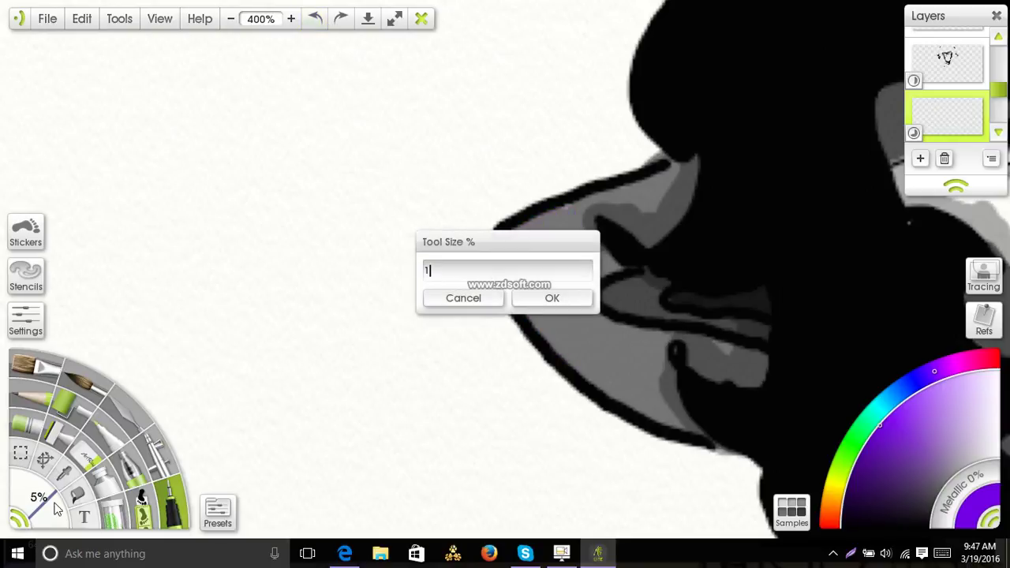
pyautogui.write('0')
pyautogui.press('Return')
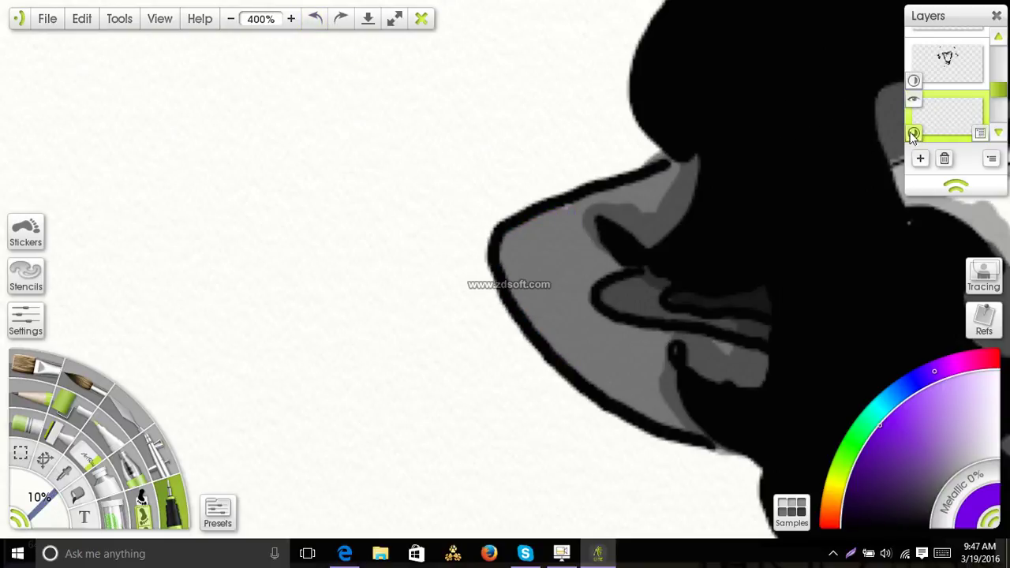
pyautogui.click(913, 135)
pyautogui.write('50')
pyautogui.press('Return')
# Set the selected layer's opacity to 60%.
pyautogui.moveTo(632, 331); pyautogui.dragTo(330, 362)
pyautogui.moveTo(427, 320); pyautogui.dragTo(145, 353)
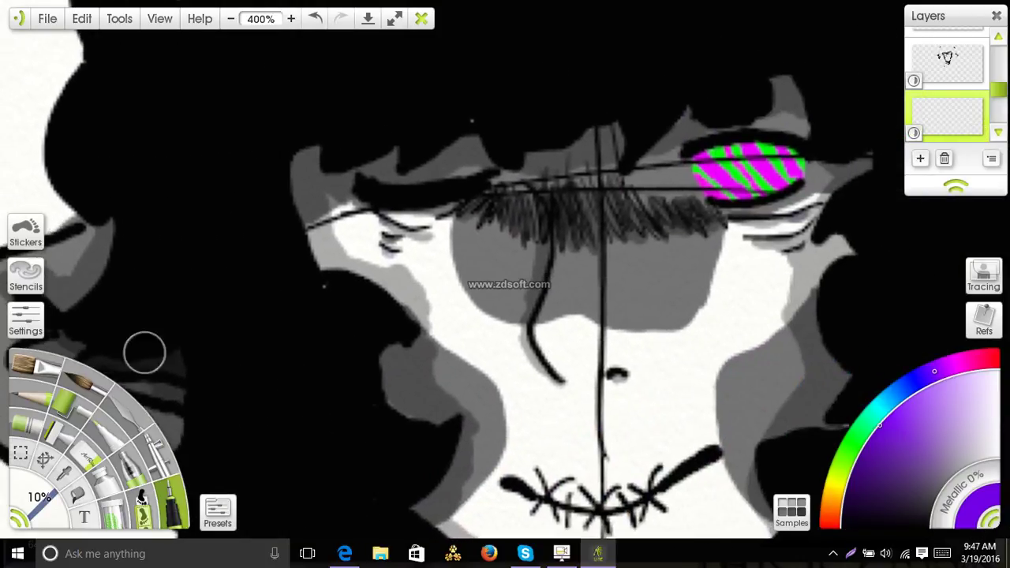
pyautogui.click(915, 133)
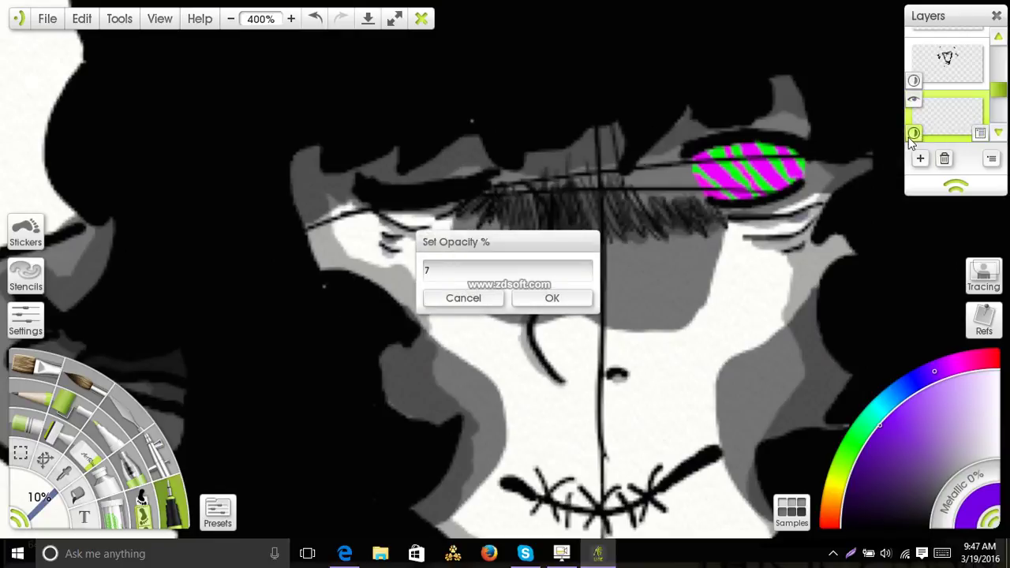
pyautogui.write('60')
pyautogui.press('Return')
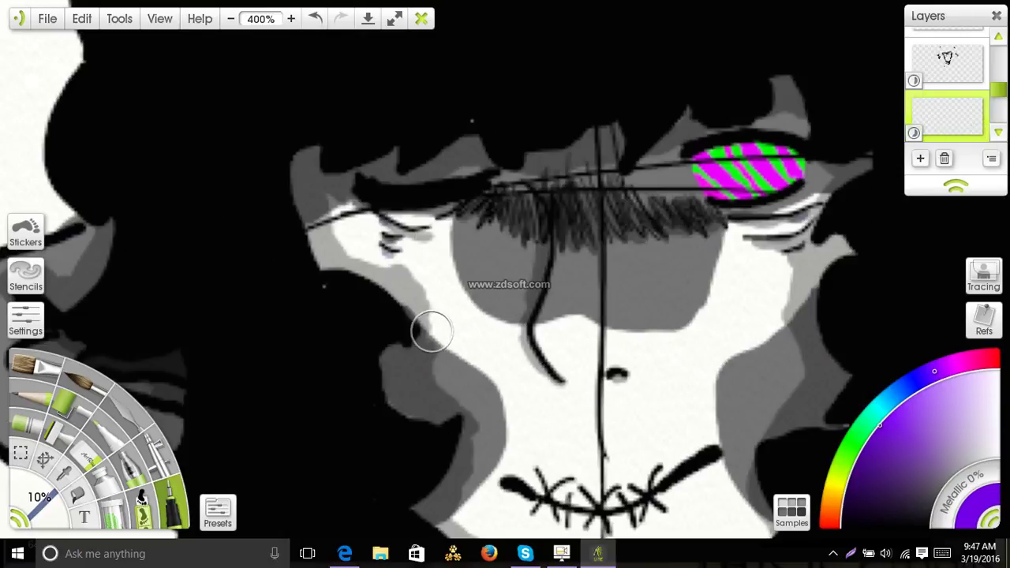
# Paint the outer tip of the left ear purple up to its outline, undoing the first stroke.
pyautogui.moveTo(372, 362); pyautogui.dragTo(433, 356)
pyautogui.moveTo(400, 320); pyautogui.dragTo(704, 315)
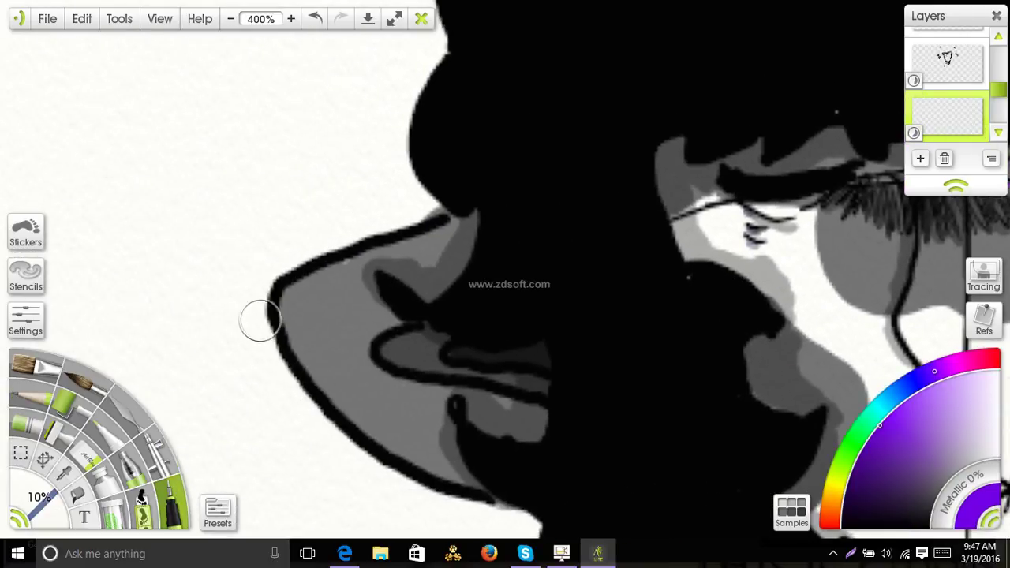
pyautogui.moveTo(314, 350)
pyautogui.mouseDown()
pyautogui.moveTo(329, 377)
pyautogui.moveTo(307, 355)
pyautogui.mouseUp()
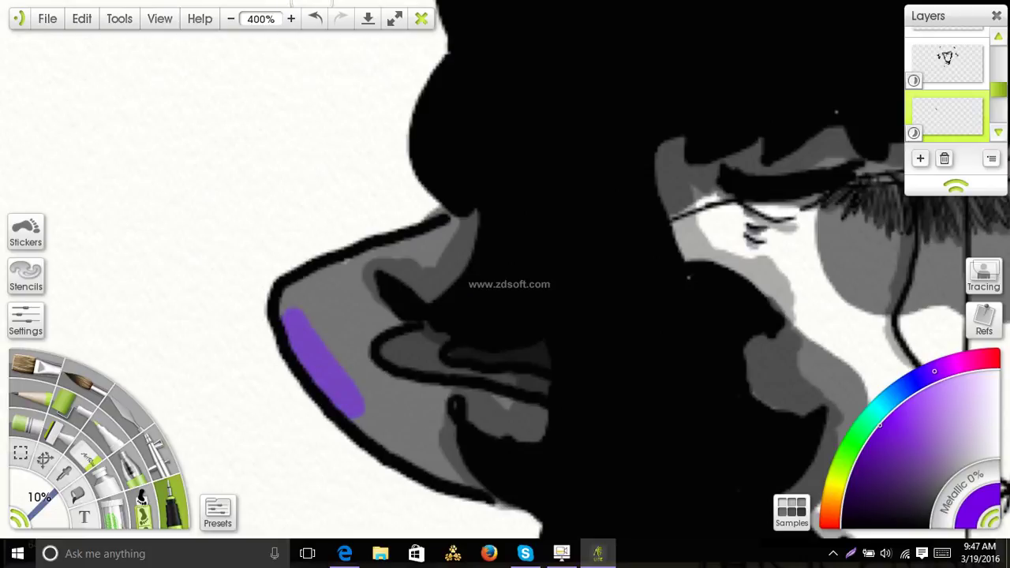
pyautogui.click(315, 18)
pyautogui.moveTo(328, 391)
pyautogui.mouseDown()
pyautogui.moveTo(357, 416)
pyautogui.moveTo(363, 408)
pyautogui.moveTo(324, 310)
pyautogui.moveTo(337, 305)
pyautogui.moveTo(347, 320)
pyautogui.moveTo(331, 365)
pyautogui.moveTo(323, 373)
pyautogui.moveTo(304, 336)
pyautogui.moveTo(302, 345)
pyautogui.moveTo(314, 285)
pyautogui.mouseUp()
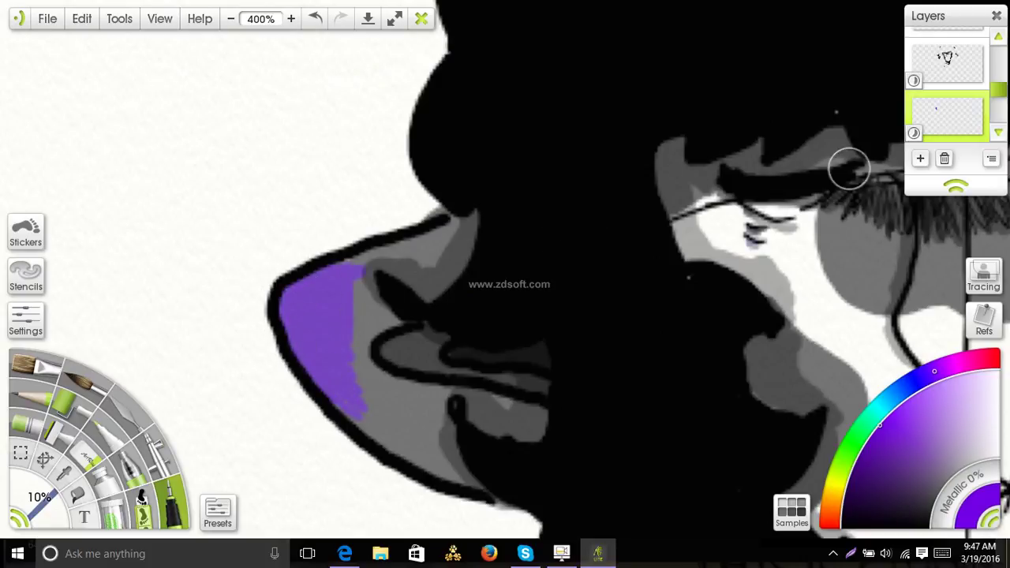
# Lower the purple tint layer's opacity to 20% and rework the inner edge of the left ear's purple patch.
pyautogui.click(913, 134)
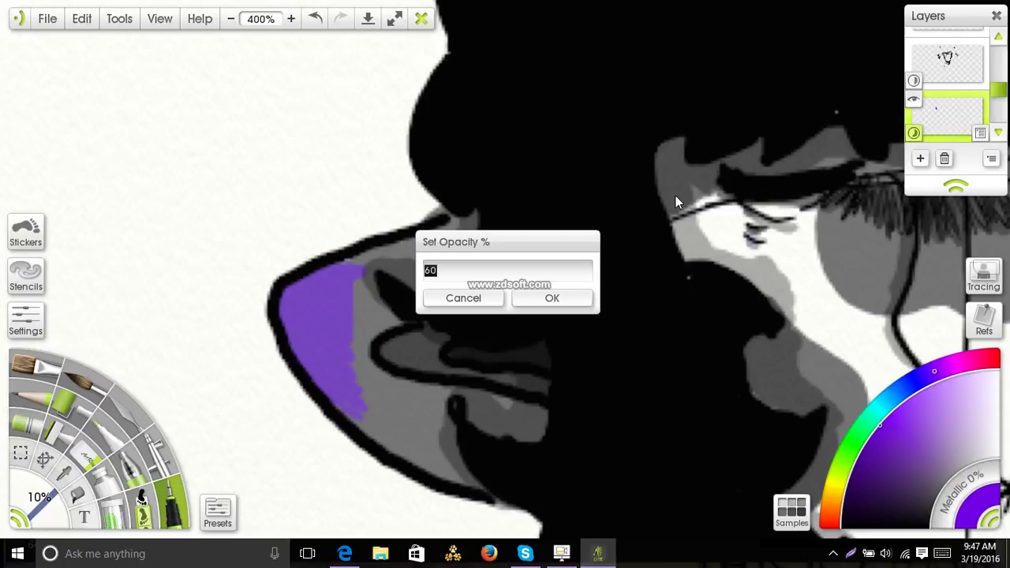
pyautogui.write('5')
pyautogui.press('Return')
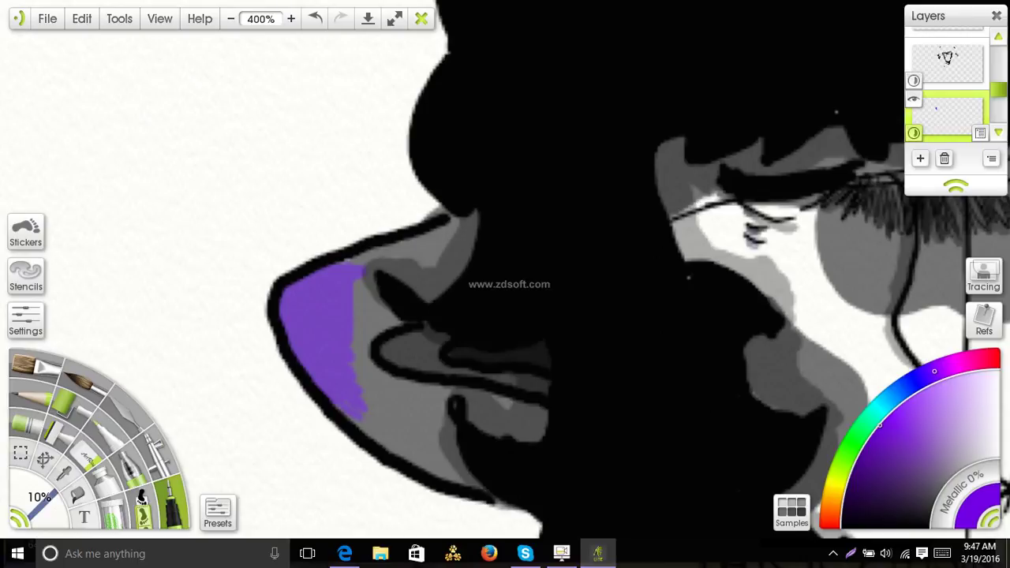
pyautogui.click(913, 133)
pyautogui.write('20')
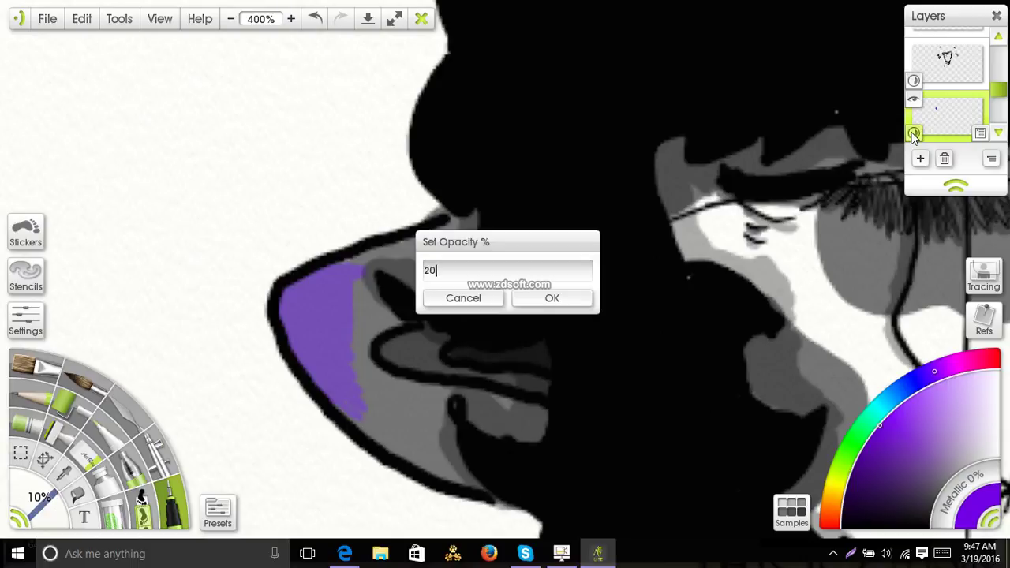
pyautogui.press('Return')
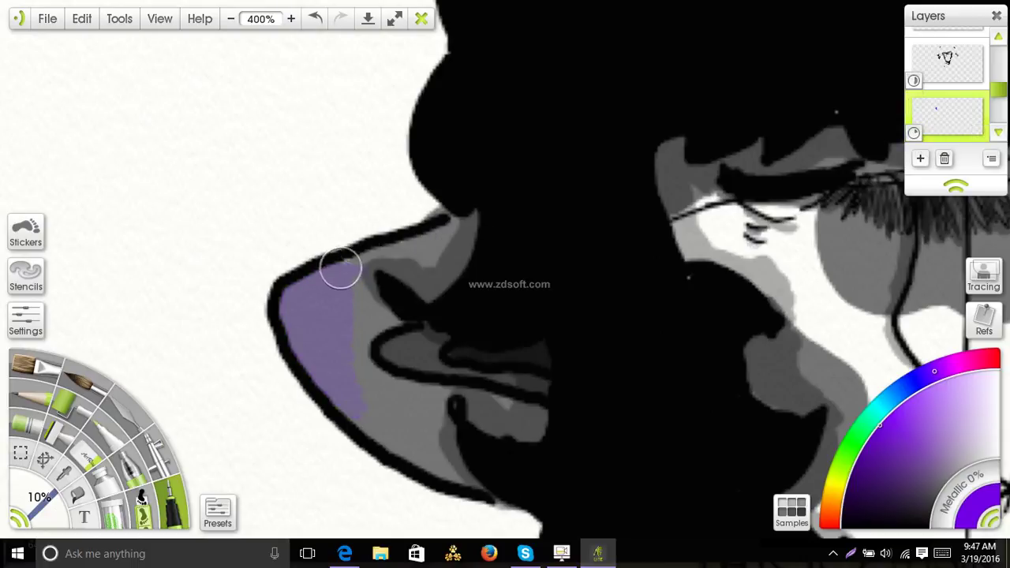
pyautogui.moveTo(337, 284)
pyautogui.mouseDown()
pyautogui.moveTo(360, 282)
pyautogui.moveTo(361, 397)
pyautogui.moveTo(379, 426)
pyautogui.moveTo(360, 426)
pyautogui.moveTo(361, 414)
pyautogui.mouseUp()
# Reduce the tool size to 5% and add a light purple tint around the creases under both eyes.
pyautogui.moveTo(561, 320); pyautogui.dragTo(2, 284)
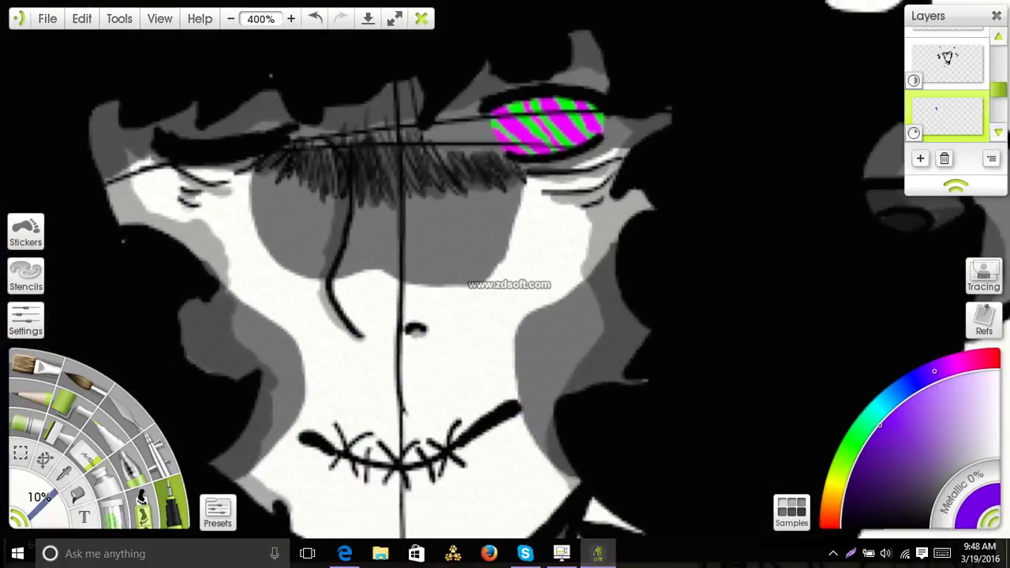
pyautogui.click(52, 511)
pyautogui.press('BackSpace')
pyautogui.write('5')
pyautogui.press('Return')
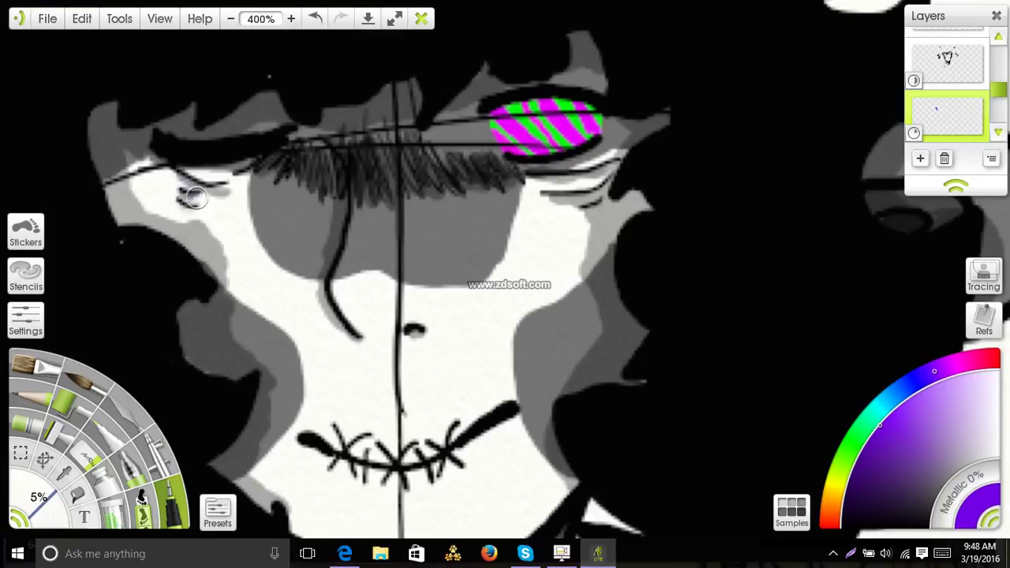
pyautogui.moveTo(192, 198)
pyautogui.mouseDown()
pyautogui.moveTo(180, 197)
pyautogui.moveTo(199, 203)
pyautogui.mouseUp()
pyautogui.moveTo(572, 178)
pyautogui.mouseDown()
pyautogui.moveTo(588, 179)
pyautogui.moveTo(580, 194)
pyautogui.moveTo(596, 212)
pyautogui.mouseUp()
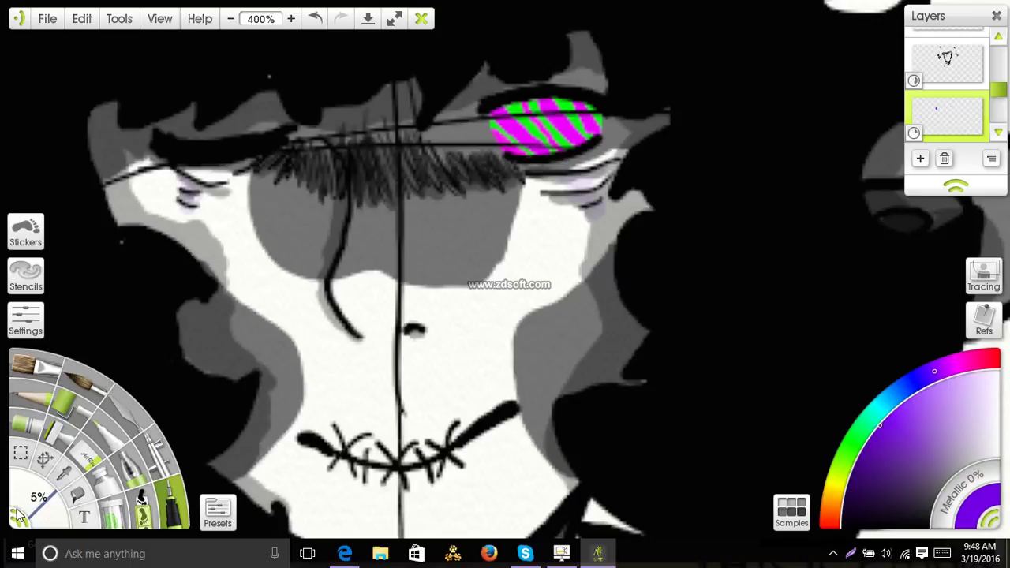
# Set the tool size to 10% and paint the outer part of the right ear purple.
pyautogui.click(55, 516)
pyautogui.write('10')
pyautogui.press('Return')
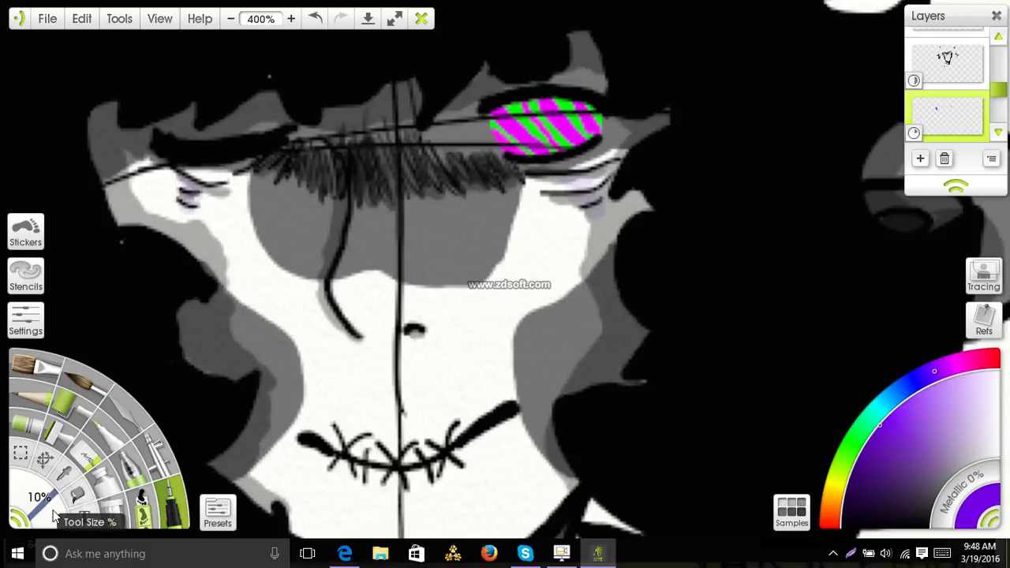
pyautogui.moveTo(784, 271)
pyautogui.mouseDown()
pyautogui.moveTo(600, 222)
pyautogui.moveTo(123, 249)
pyautogui.moveTo(123, 271)
pyautogui.mouseUp()
pyautogui.moveTo(364, 210)
pyautogui.mouseDown()
pyautogui.moveTo(376, 174)
pyautogui.moveTo(375, 228)
pyautogui.moveTo(386, 181)
pyautogui.moveTo(364, 272)
pyautogui.moveTo(327, 302)
pyautogui.moveTo(356, 212)
pyautogui.moveTo(356, 176)
pyautogui.moveTo(391, 158)
pyautogui.mouseUp()
pyautogui.moveTo(501, 287); pyautogui.dragTo(845, 316)
# Choose a near-white color and add a large spot and a smaller 5% spot on the right ear's purple area.
pyautogui.click(999, 398)
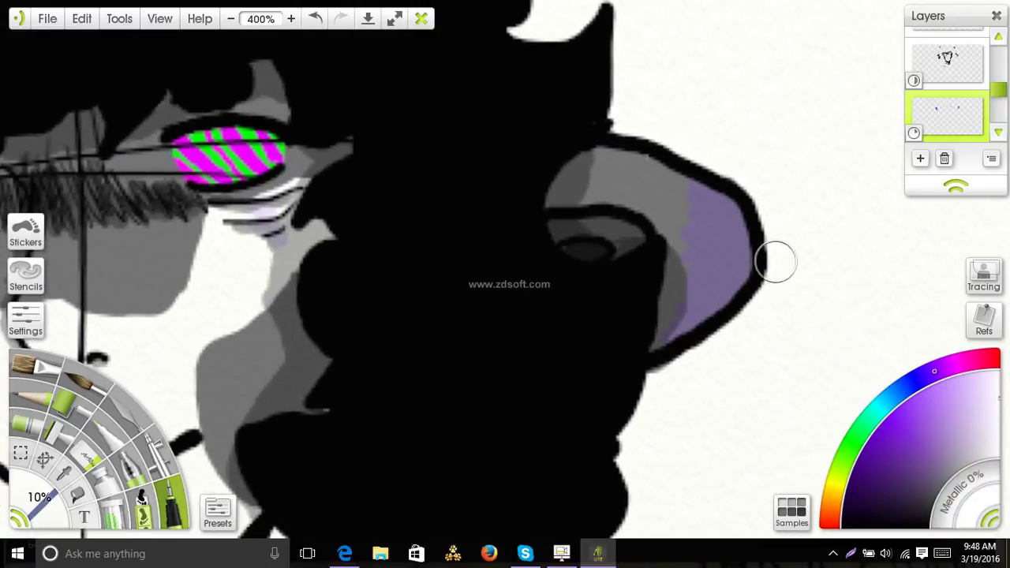
pyautogui.moveTo(722, 210); pyautogui.dragTo(724, 218)
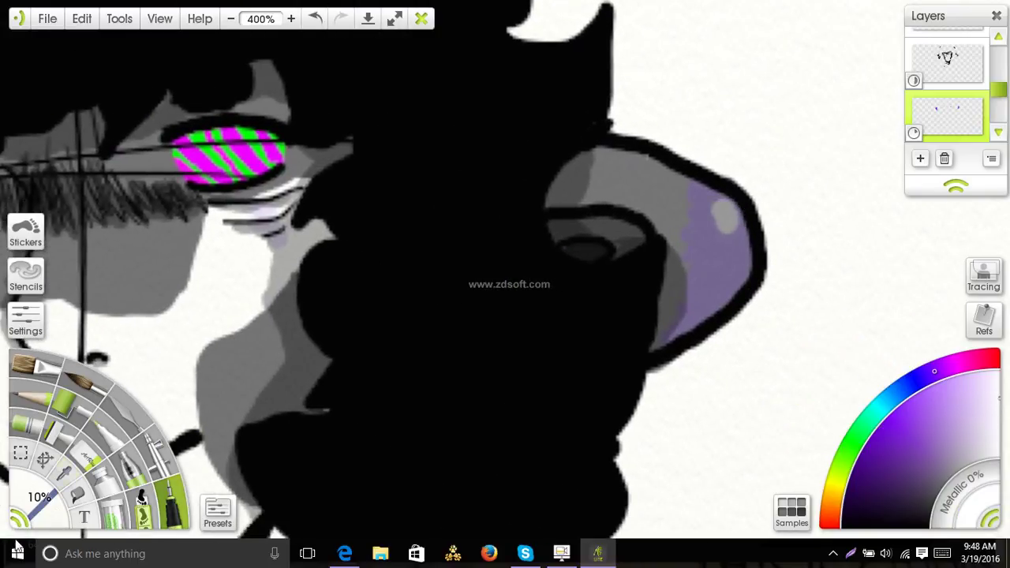
pyautogui.click(44, 526)
pyautogui.write('5')
pyautogui.press('Return')
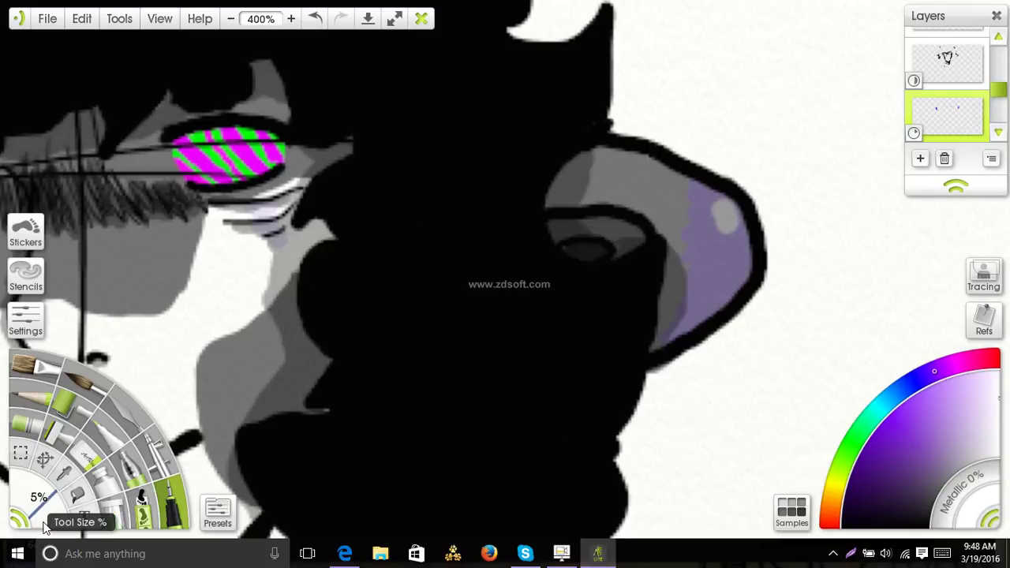
pyautogui.click(723, 275)
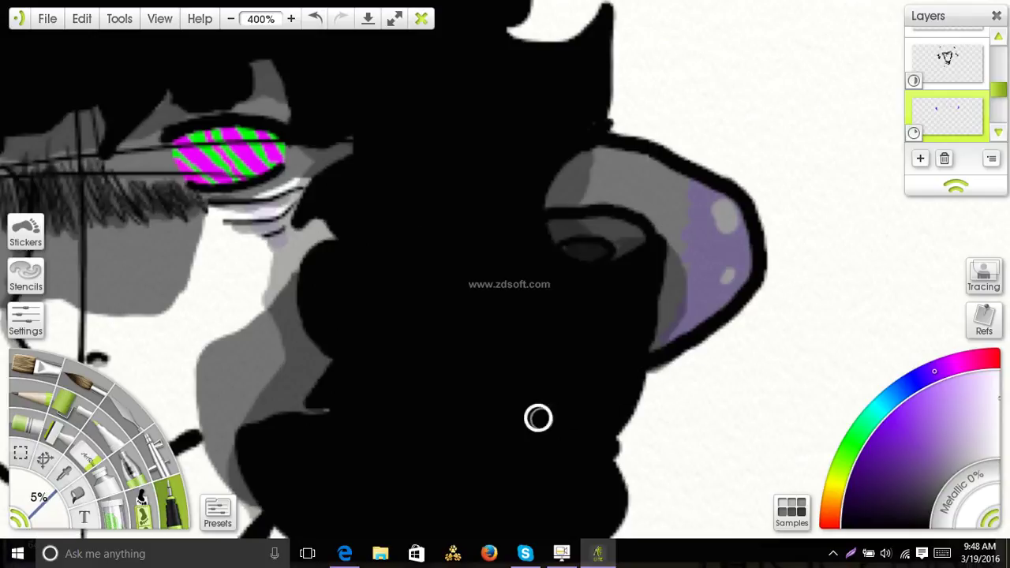
# Add an elongated light spot and a smaller one below it on the left ear's purple tip.
pyautogui.moveTo(502, 402); pyautogui.dragTo(986, 275)
pyautogui.moveTo(490, 326)
pyautogui.mouseDown()
pyautogui.moveTo(827, 386)
pyautogui.moveTo(993, 376)
pyautogui.mouseUp()
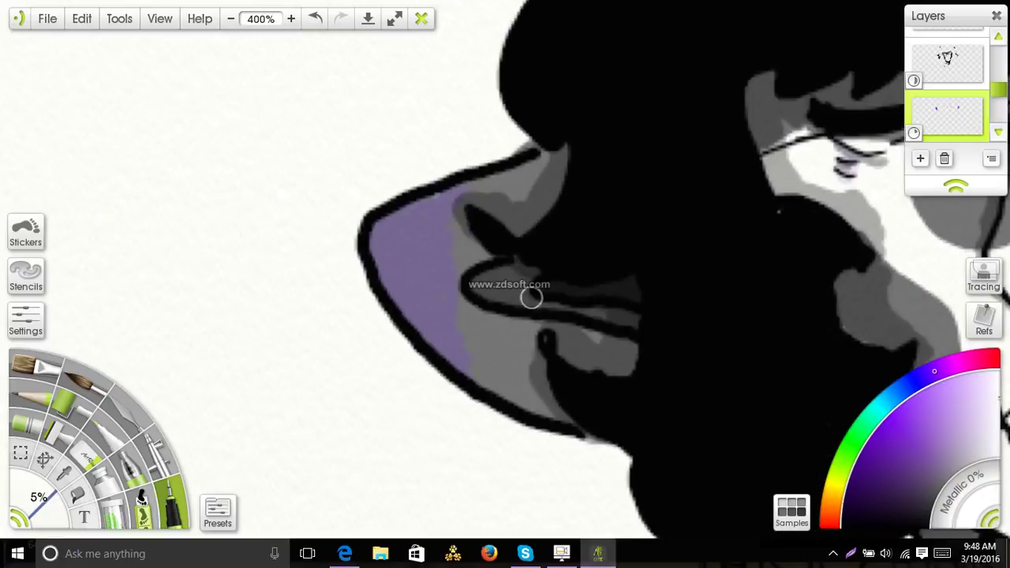
pyautogui.moveTo(413, 241); pyautogui.dragTo(409, 266)
pyautogui.moveTo(424, 307); pyautogui.dragTo(433, 316)
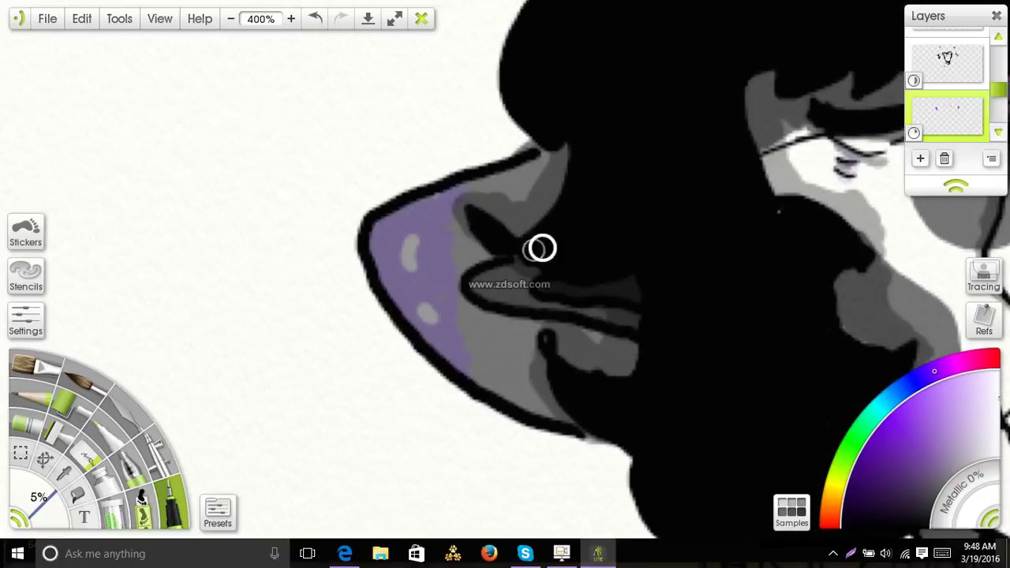
pyautogui.moveTo(624, 215); pyautogui.dragTo(230, 400)
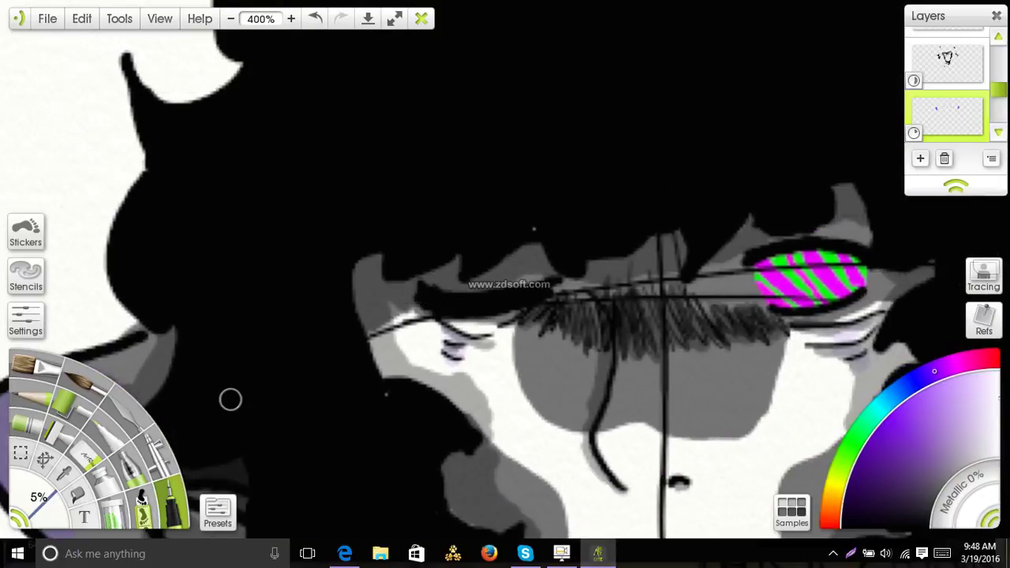
pyautogui.click(236, 20)
pyautogui.click(239, 21)
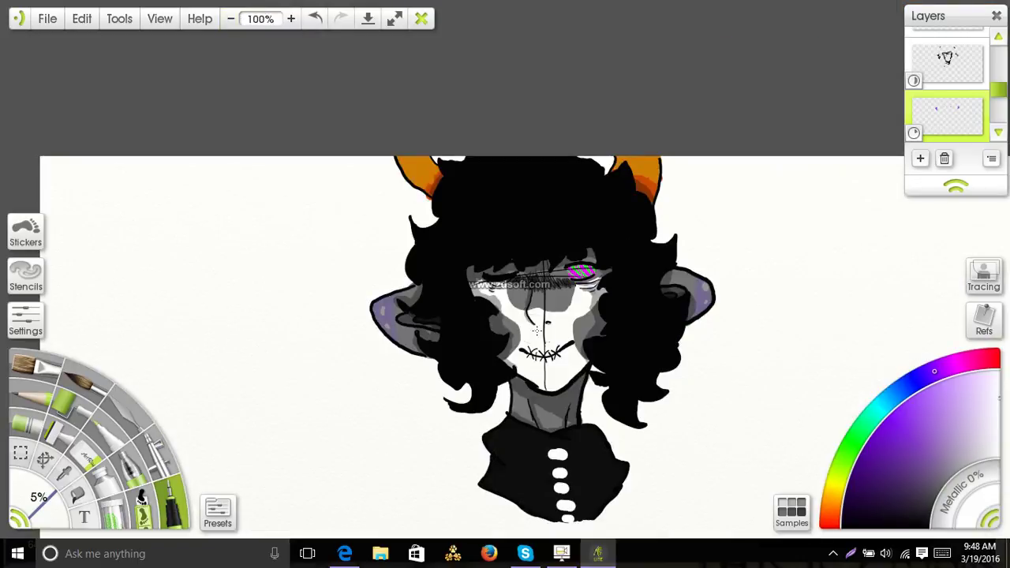
# Choose a vivid purple color, undo the stray mark beside the hair, and add a new empty layer for lettering.
pyautogui.moveTo(618, 363); pyautogui.dragTo(607, 266)
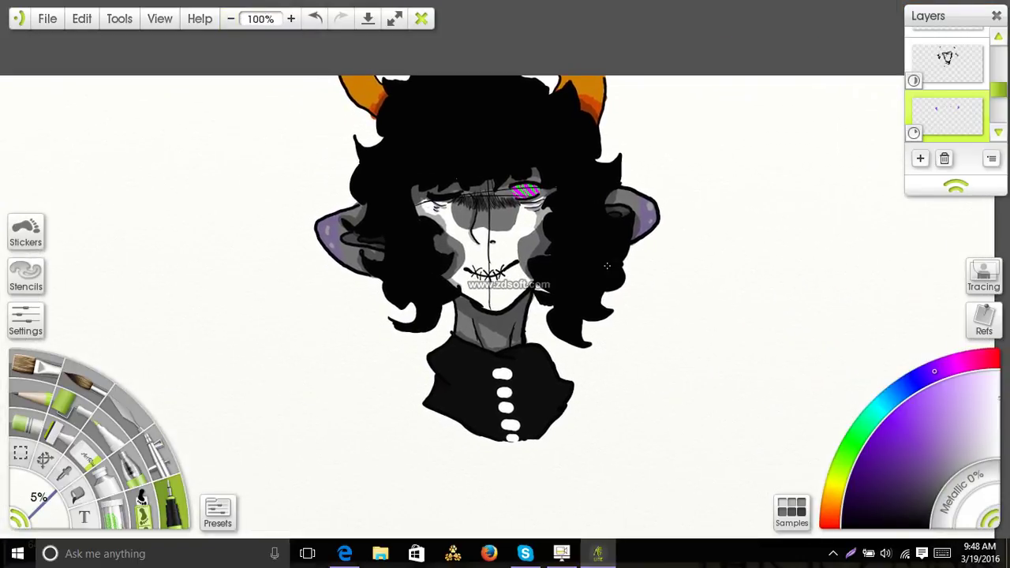
pyautogui.click(885, 419)
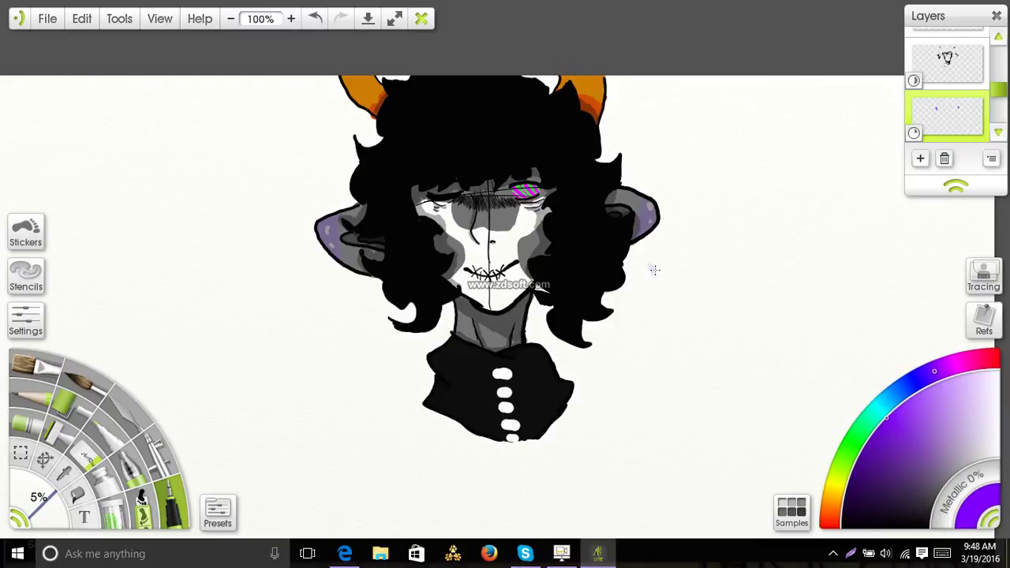
pyautogui.click(315, 18)
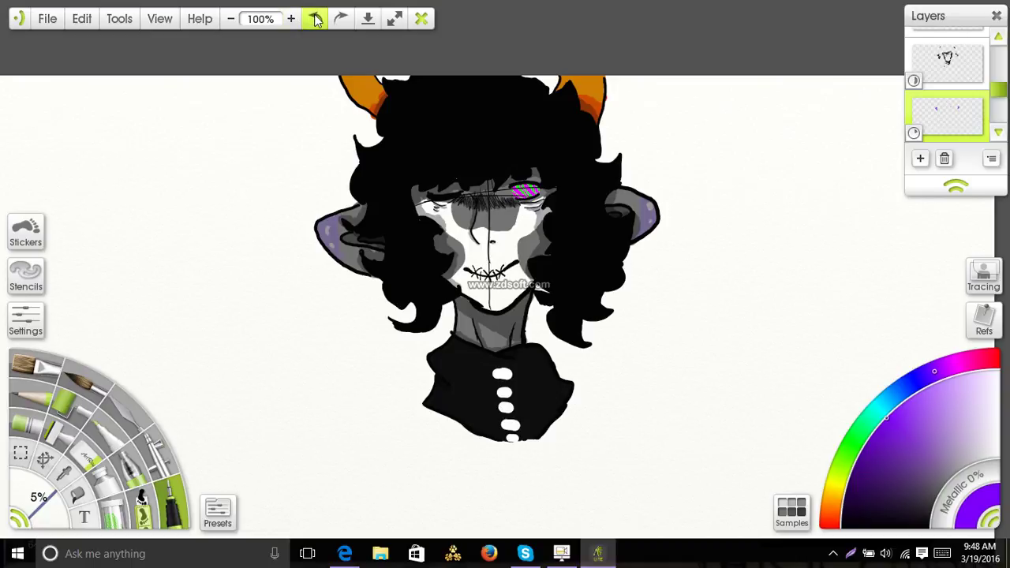
pyautogui.moveTo(1000, 92); pyautogui.dragTo(997, 136)
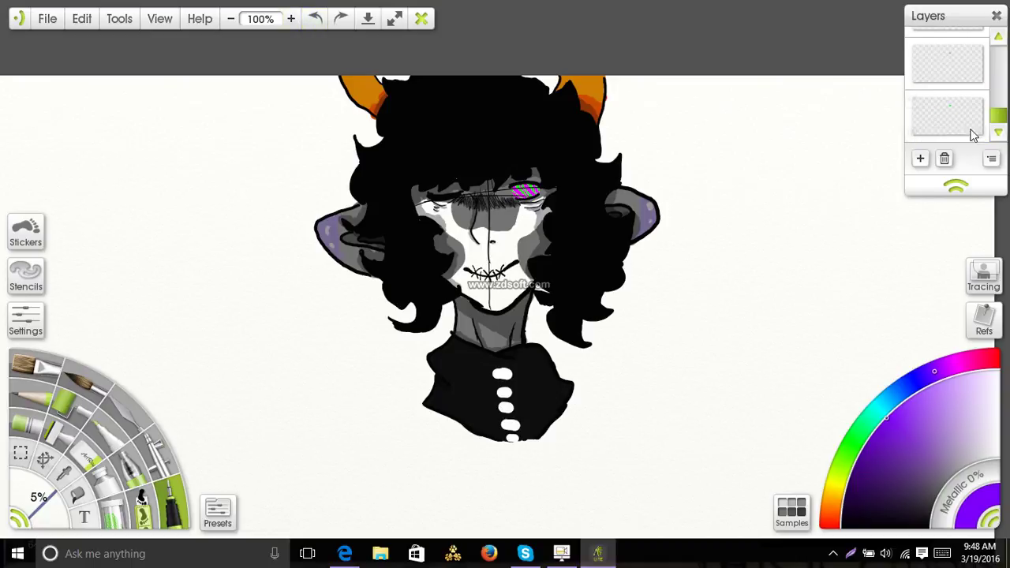
pyautogui.click(954, 117)
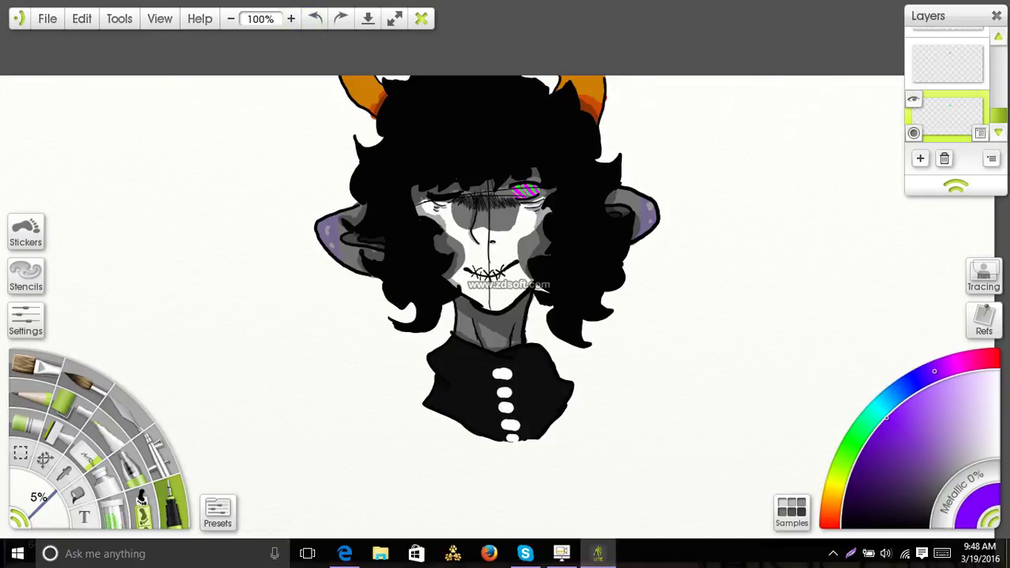
pyautogui.click(921, 158)
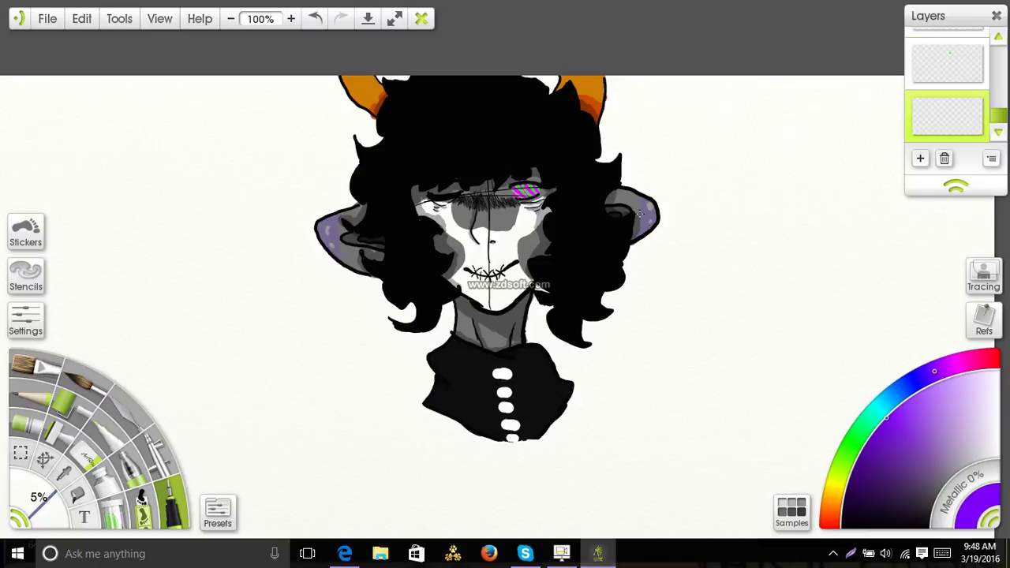
# Draw the purple letters "Ku" beside the portrait, with a large bone-shaped K and rounded knobs on the letter ends.
pyautogui.moveTo(662, 273)
pyautogui.mouseDown()
pyautogui.moveTo(655, 254)
pyautogui.moveTo(673, 266)
pyautogui.mouseUp()
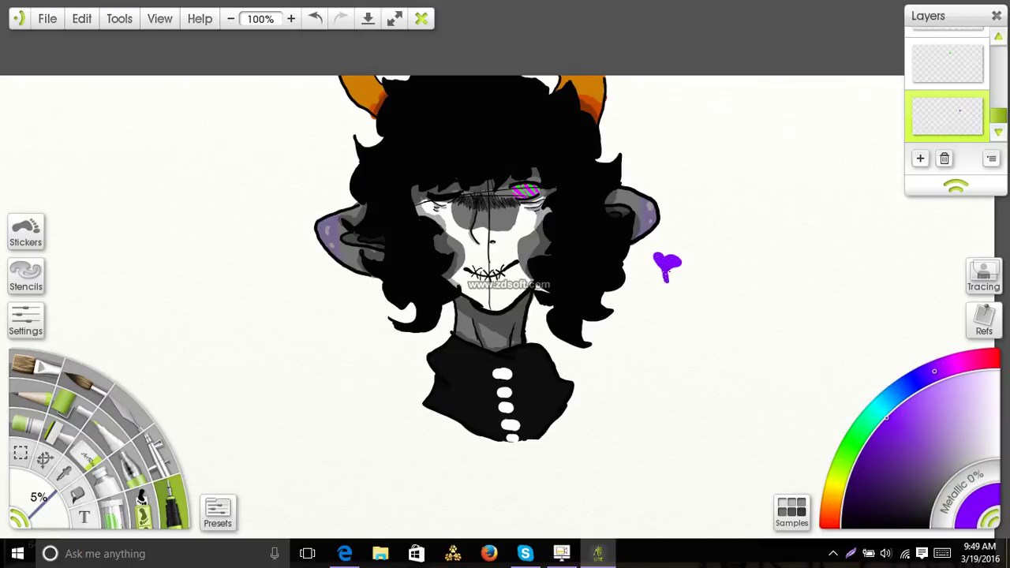
pyautogui.moveTo(666, 277)
pyautogui.mouseDown()
pyautogui.moveTo(668, 337)
pyautogui.moveTo(673, 331)
pyautogui.mouseUp()
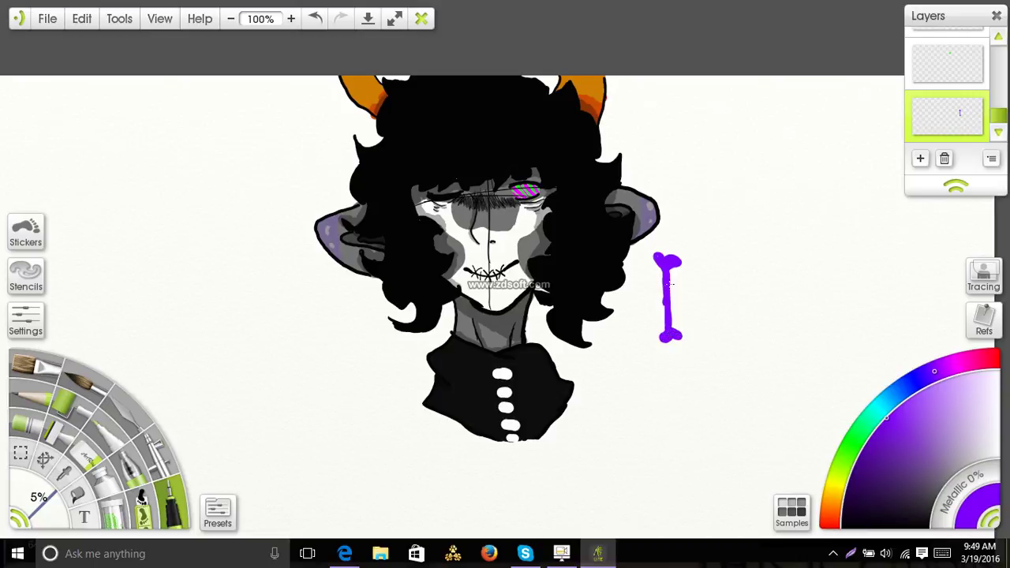
pyautogui.moveTo(671, 287); pyautogui.dragTo(698, 256)
pyautogui.moveTo(668, 296); pyautogui.dragTo(702, 332)
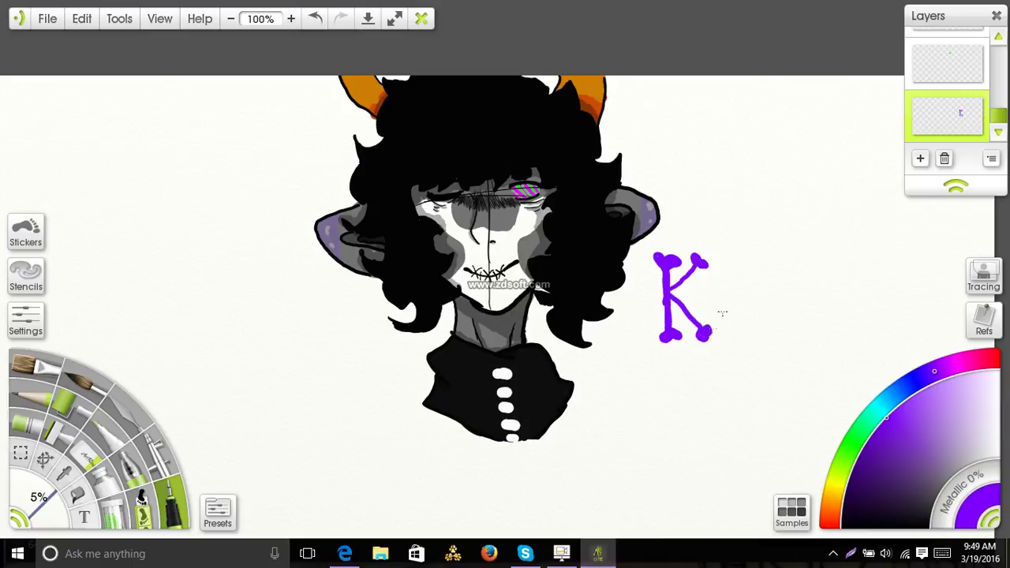
pyautogui.moveTo(721, 310); pyautogui.dragTo(747, 334)
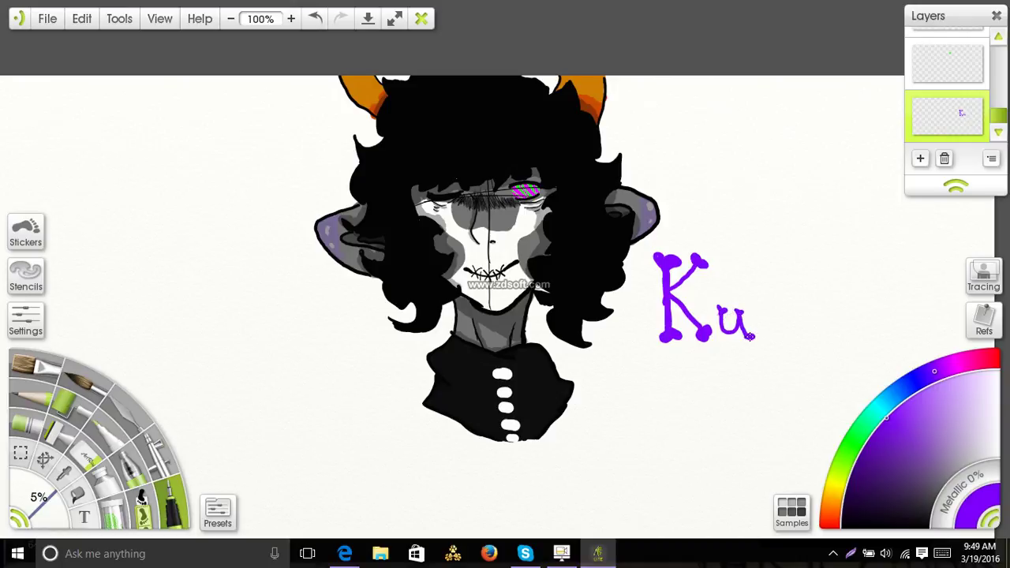
pyautogui.moveTo(764, 245)
pyautogui.mouseDown()
pyautogui.moveTo(765, 353)
pyautogui.moveTo(780, 347)
pyautogui.mouseUp()
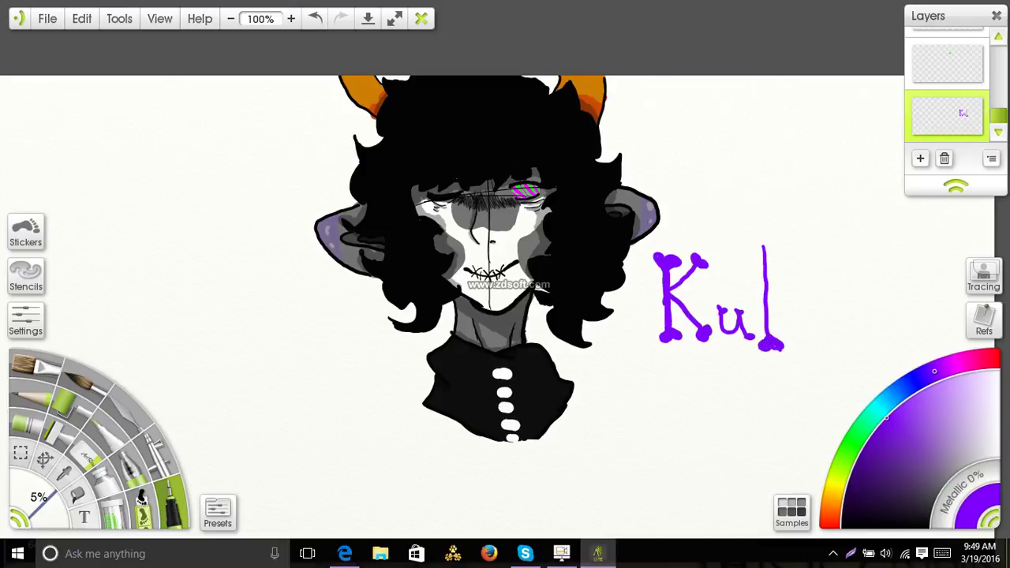
pyautogui.click(315, 18)
pyautogui.click(315, 18)
pyautogui.click(316, 18)
pyautogui.click(316, 18)
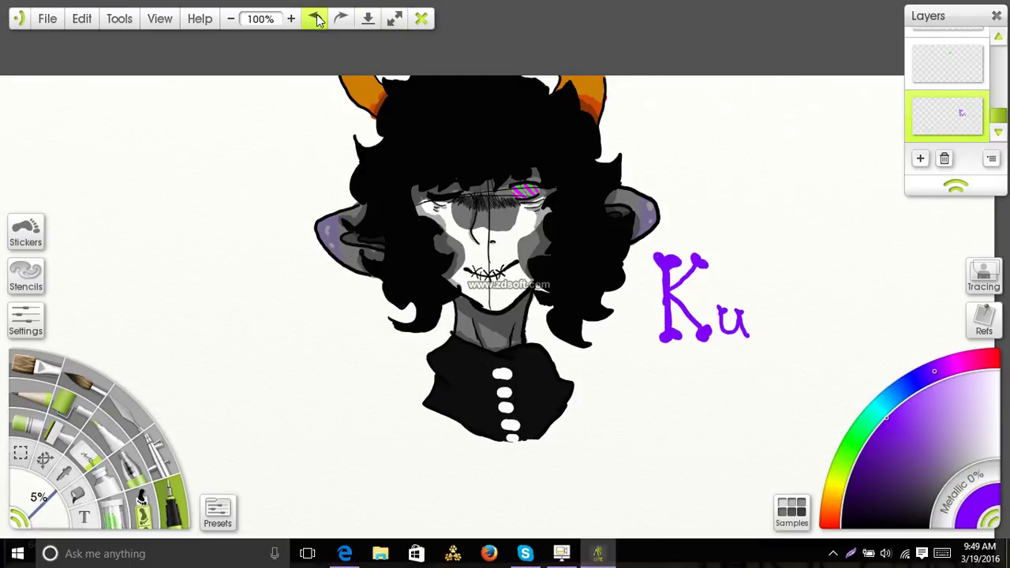
pyautogui.click(340, 18)
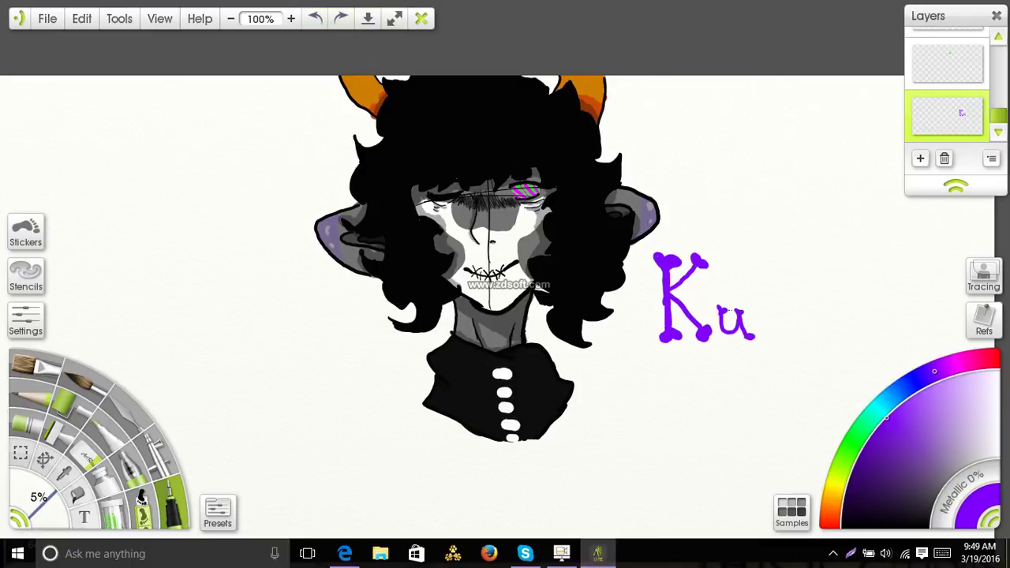
# Continue the purple bone-style lettering with an "r" and a tall "l" after "Ku".
pyautogui.moveTo(762, 336)
pyautogui.mouseDown()
pyautogui.moveTo(762, 304)
pyautogui.moveTo(783, 317)
pyautogui.mouseUp()
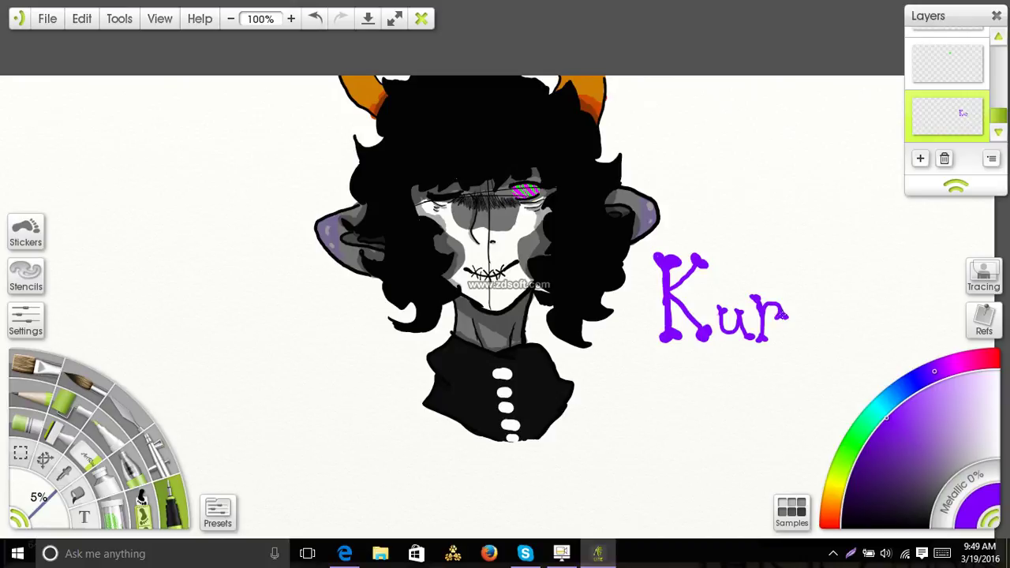
pyautogui.moveTo(799, 259)
pyautogui.mouseDown()
pyautogui.moveTo(799, 338)
pyautogui.moveTo(808, 330)
pyautogui.mouseUp()
pyautogui.rightClick(800, 261)
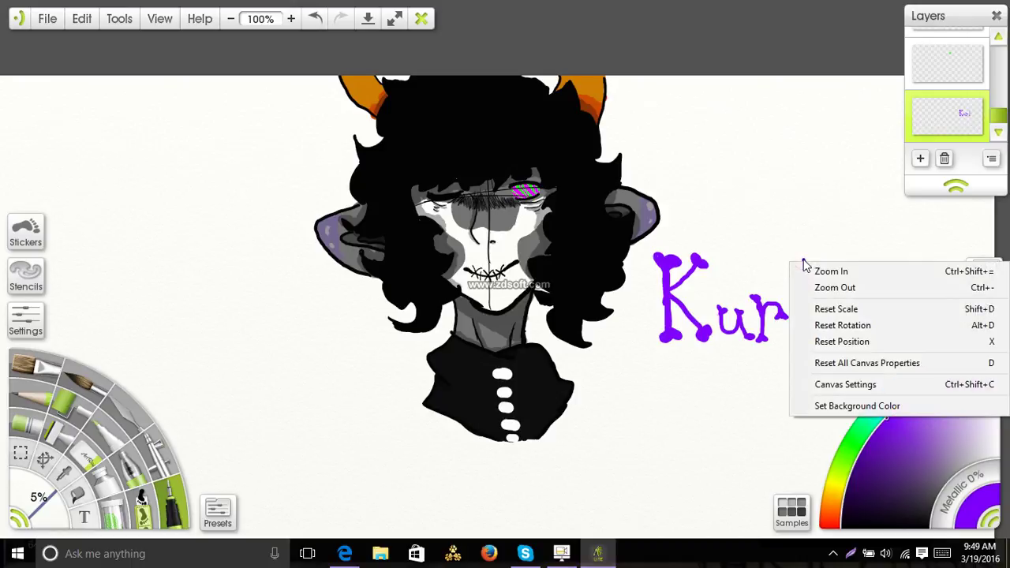
pyautogui.click(784, 261)
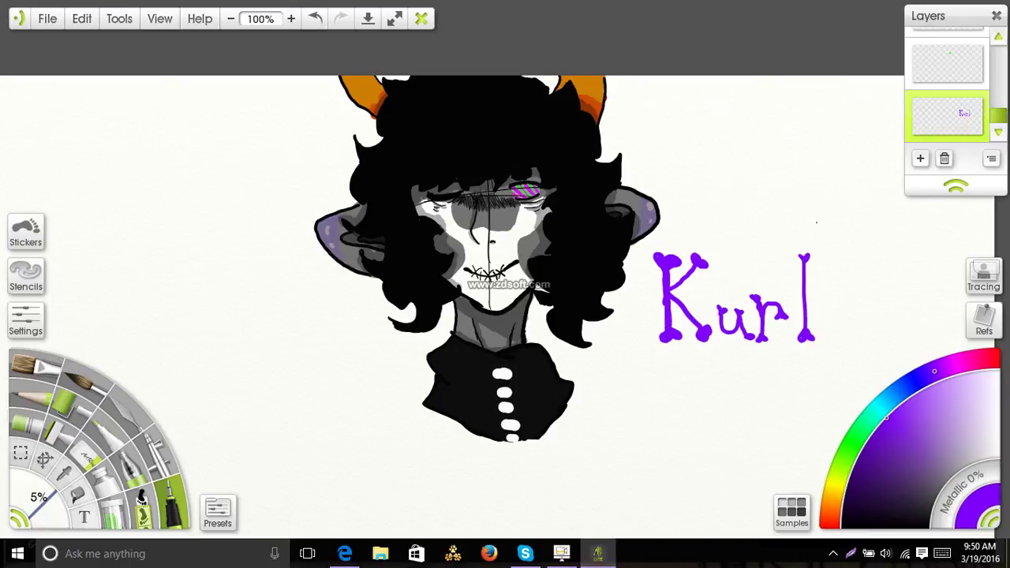
# Finish the lettering "Kurlos" with an "o" and "s", leaving the "o" thin and without the purple swirl inside it.
pyautogui.moveTo(849, 302)
pyautogui.mouseDown()
pyautogui.moveTo(837, 329)
pyautogui.moveTo(859, 315)
pyautogui.moveTo(845, 301)
pyautogui.moveTo(880, 290)
pyautogui.moveTo(878, 317)
pyautogui.mouseUp()
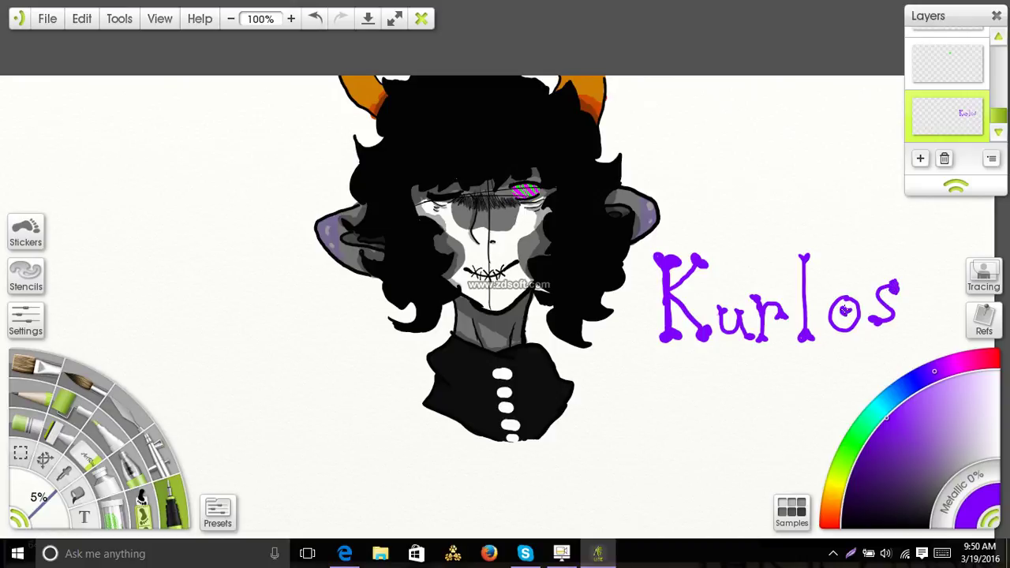
pyautogui.click(315, 18)
pyautogui.moveTo(843, 302)
pyautogui.mouseDown()
pyautogui.moveTo(842, 327)
pyautogui.moveTo(851, 321)
pyautogui.mouseUp()
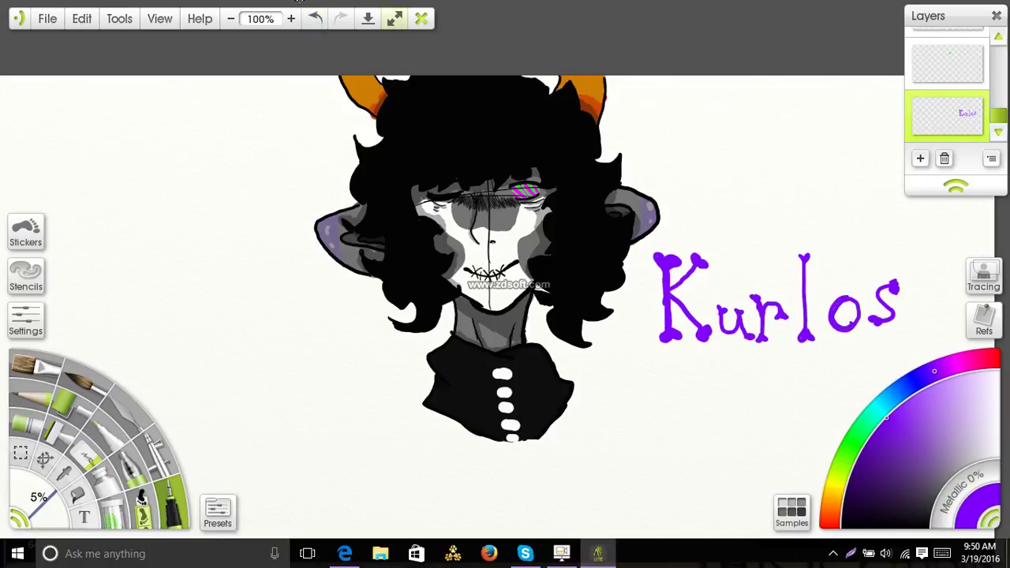
pyautogui.click(315, 18)
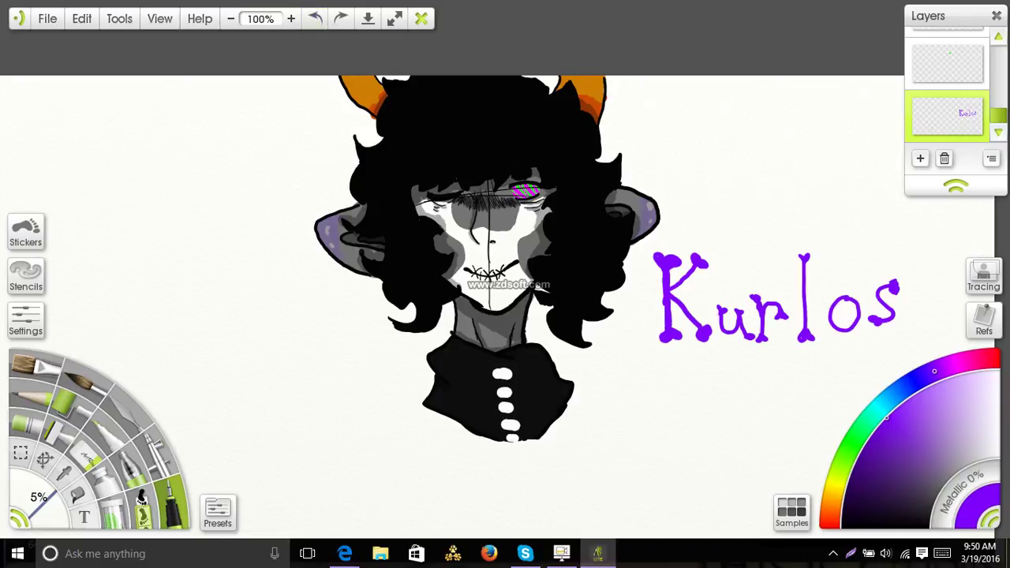
# On a new layer, draw a bright green spiral inside the "o" of the lettering with the tool size at 3%.
pyautogui.click(859, 434)
pyautogui.click(921, 159)
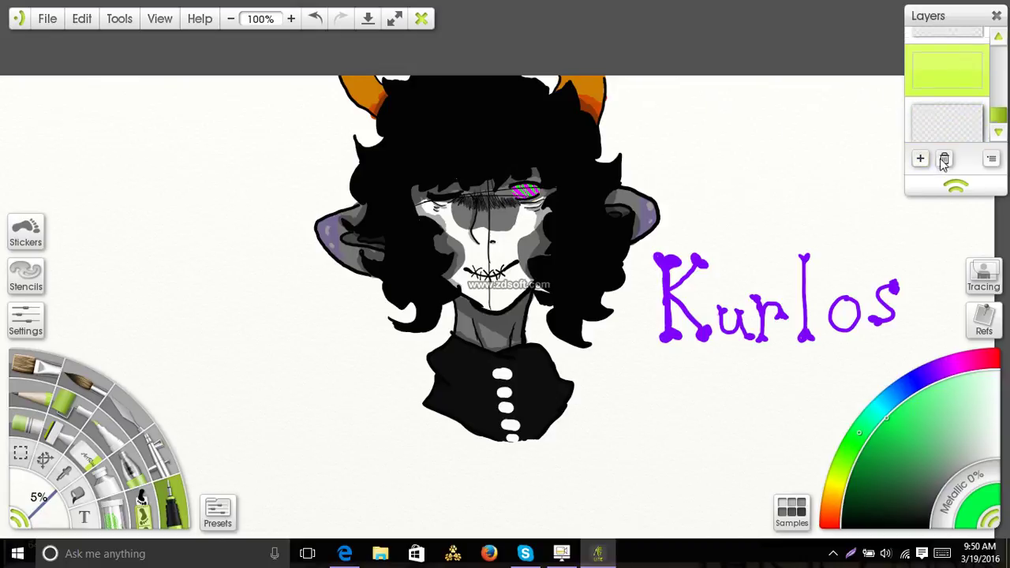
pyautogui.click(943, 161)
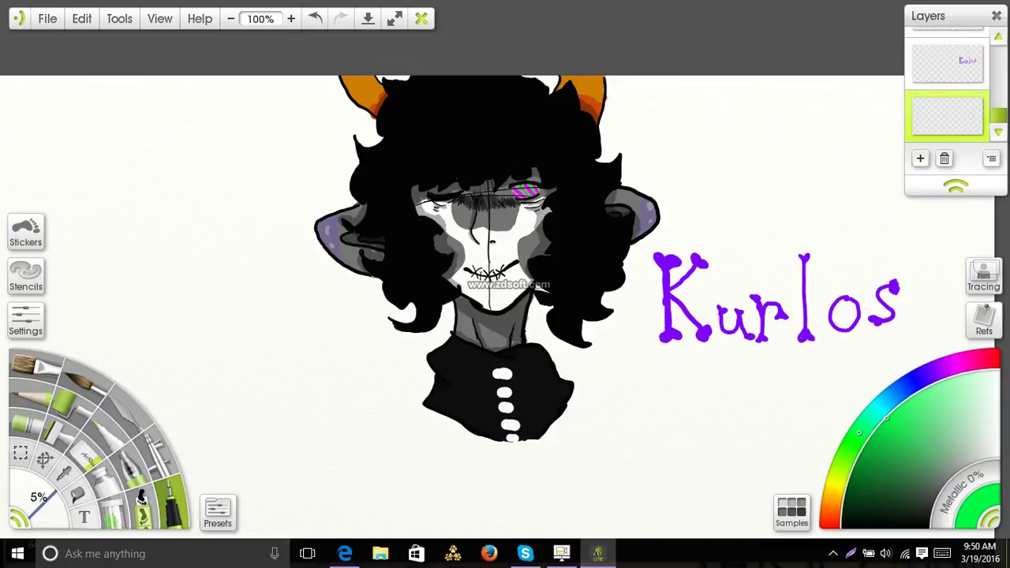
pyautogui.click(37, 508)
pyautogui.write('3')
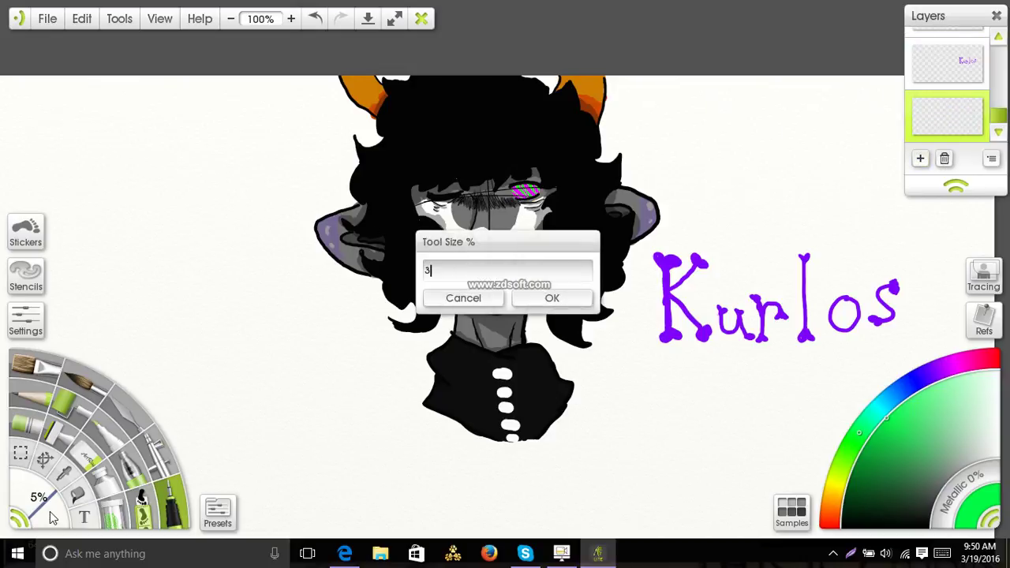
pyautogui.press('Return')
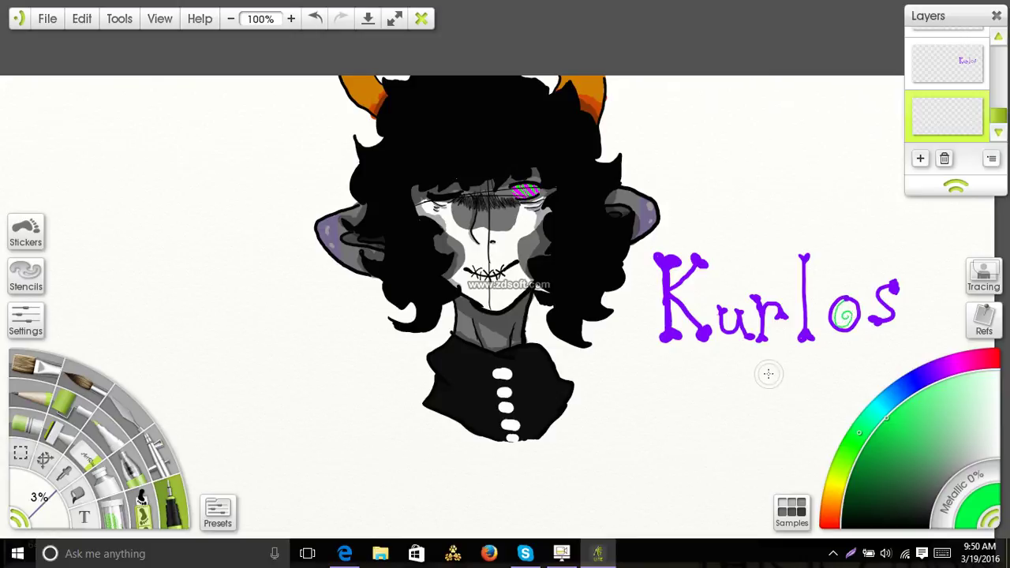
pyautogui.moveTo(786, 387)
pyautogui.mouseDown()
pyautogui.moveTo(745, 412)
pyautogui.moveTo(770, 383)
pyautogui.mouseUp()
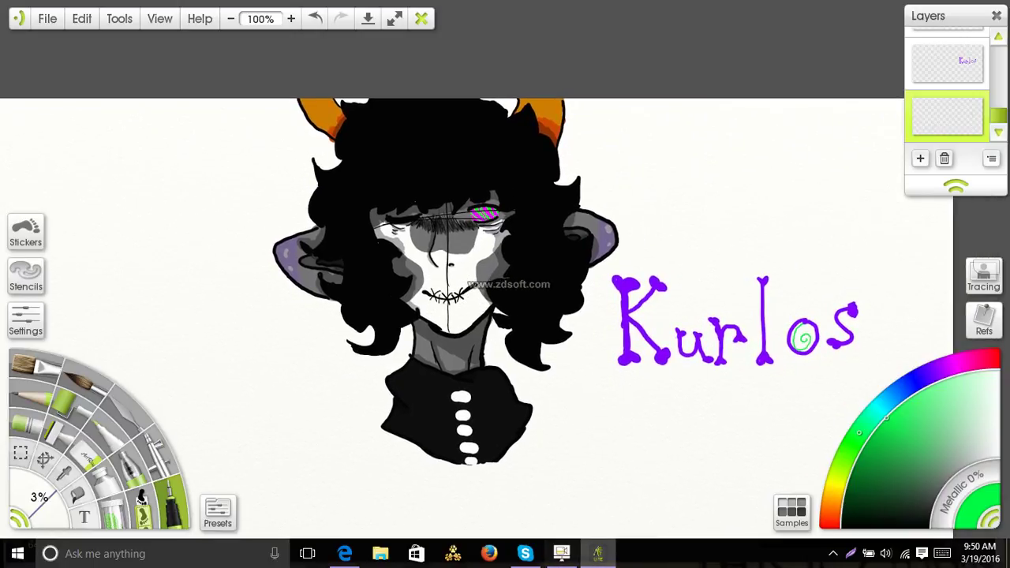